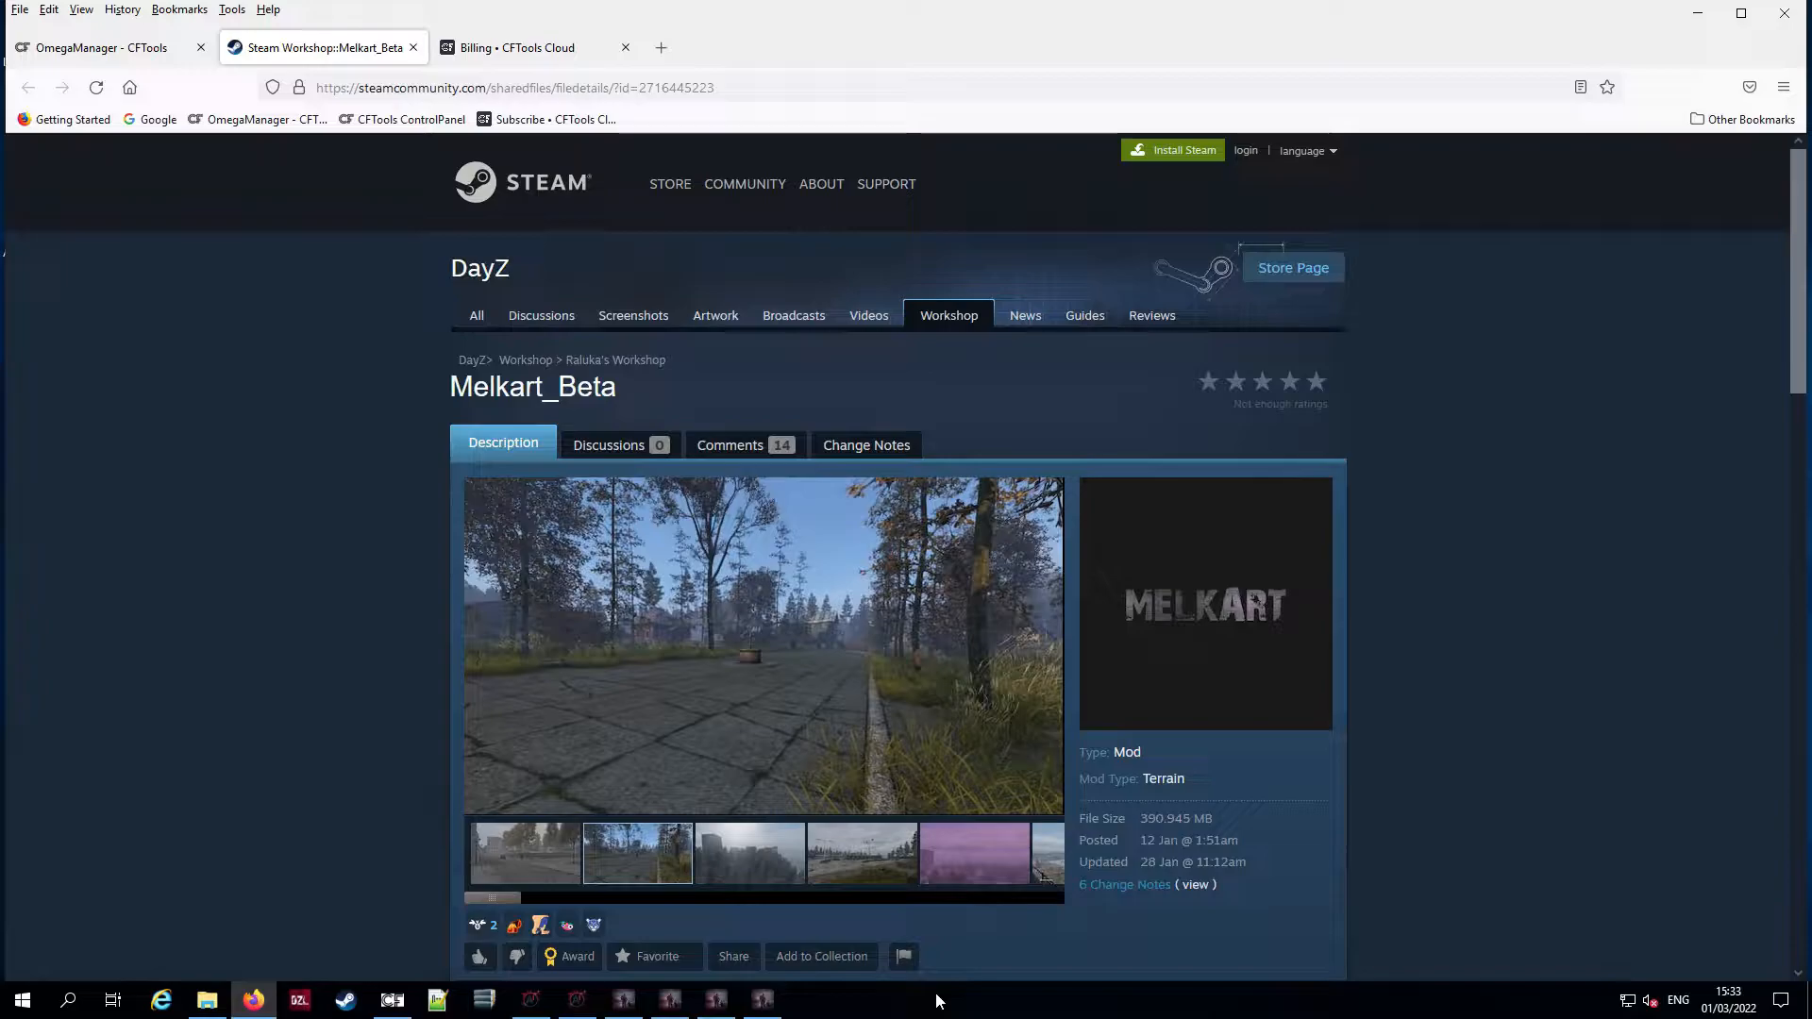
Switch from the Melkart_Beta Workshop page to OmegaManager and open the mod configuration of the Test for Dutch instance at its active mods
scroll(752, 513, "down", 1)
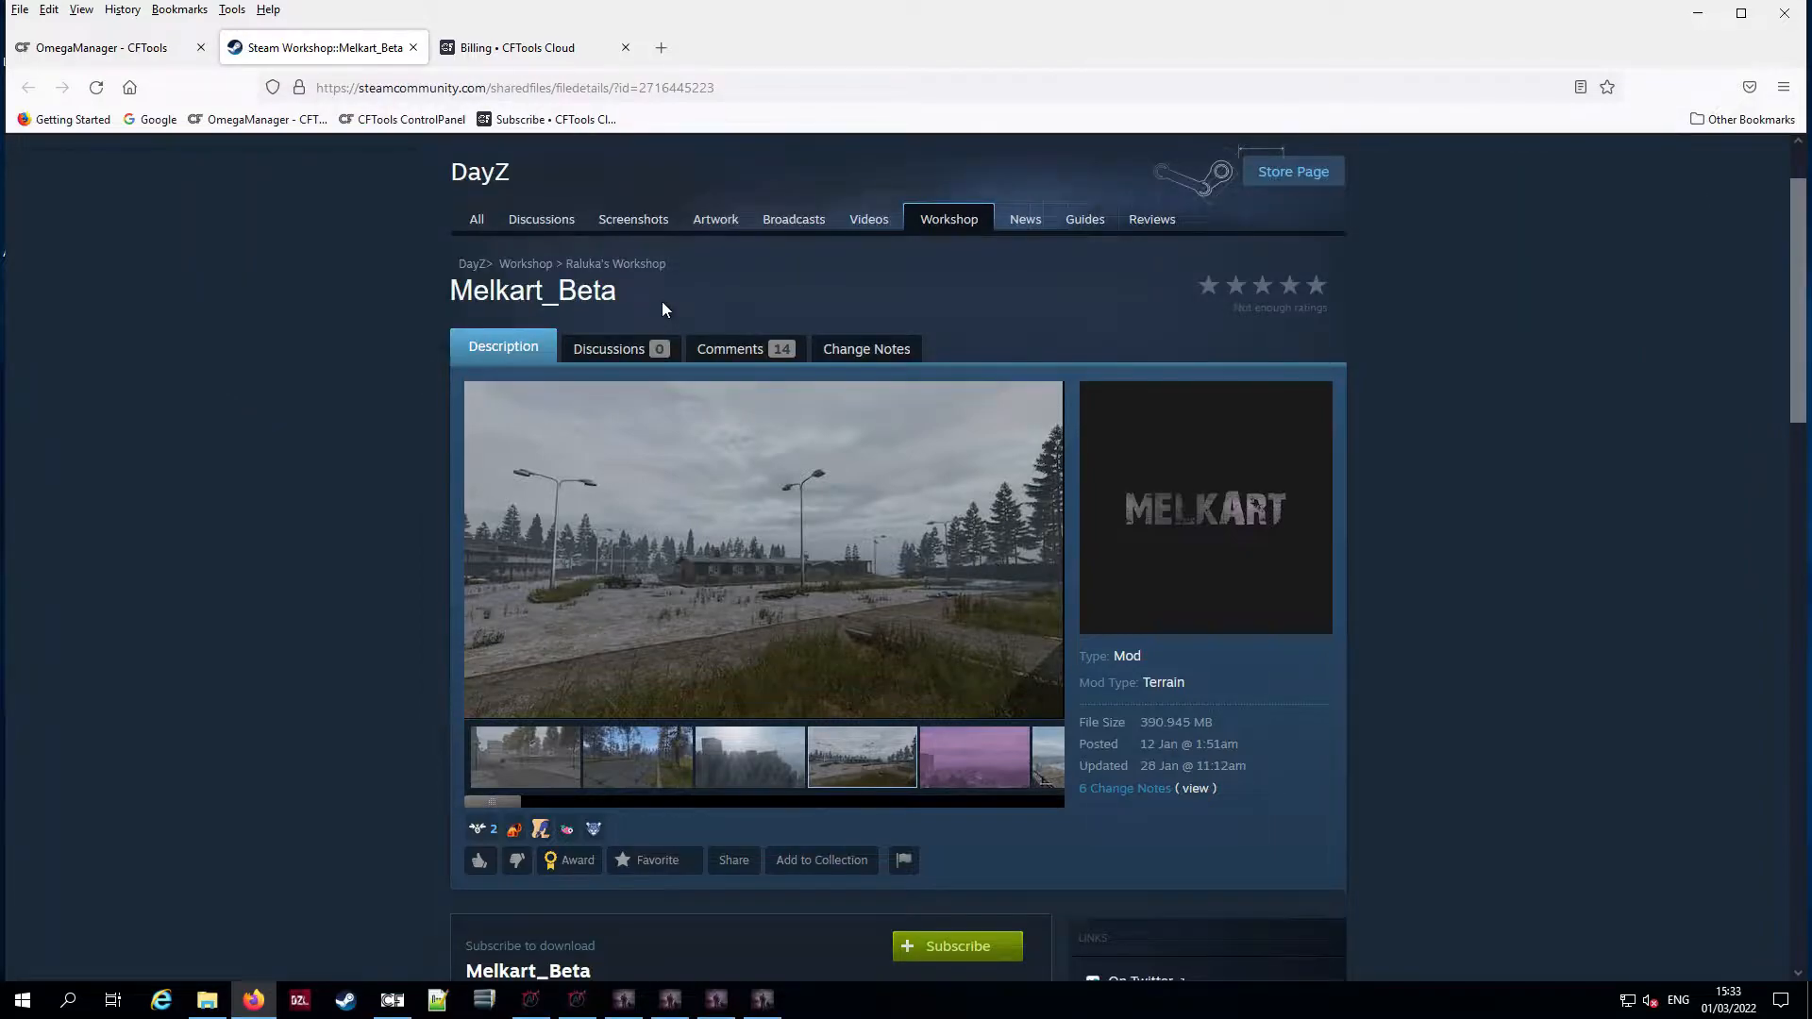
left_click(81, 47)
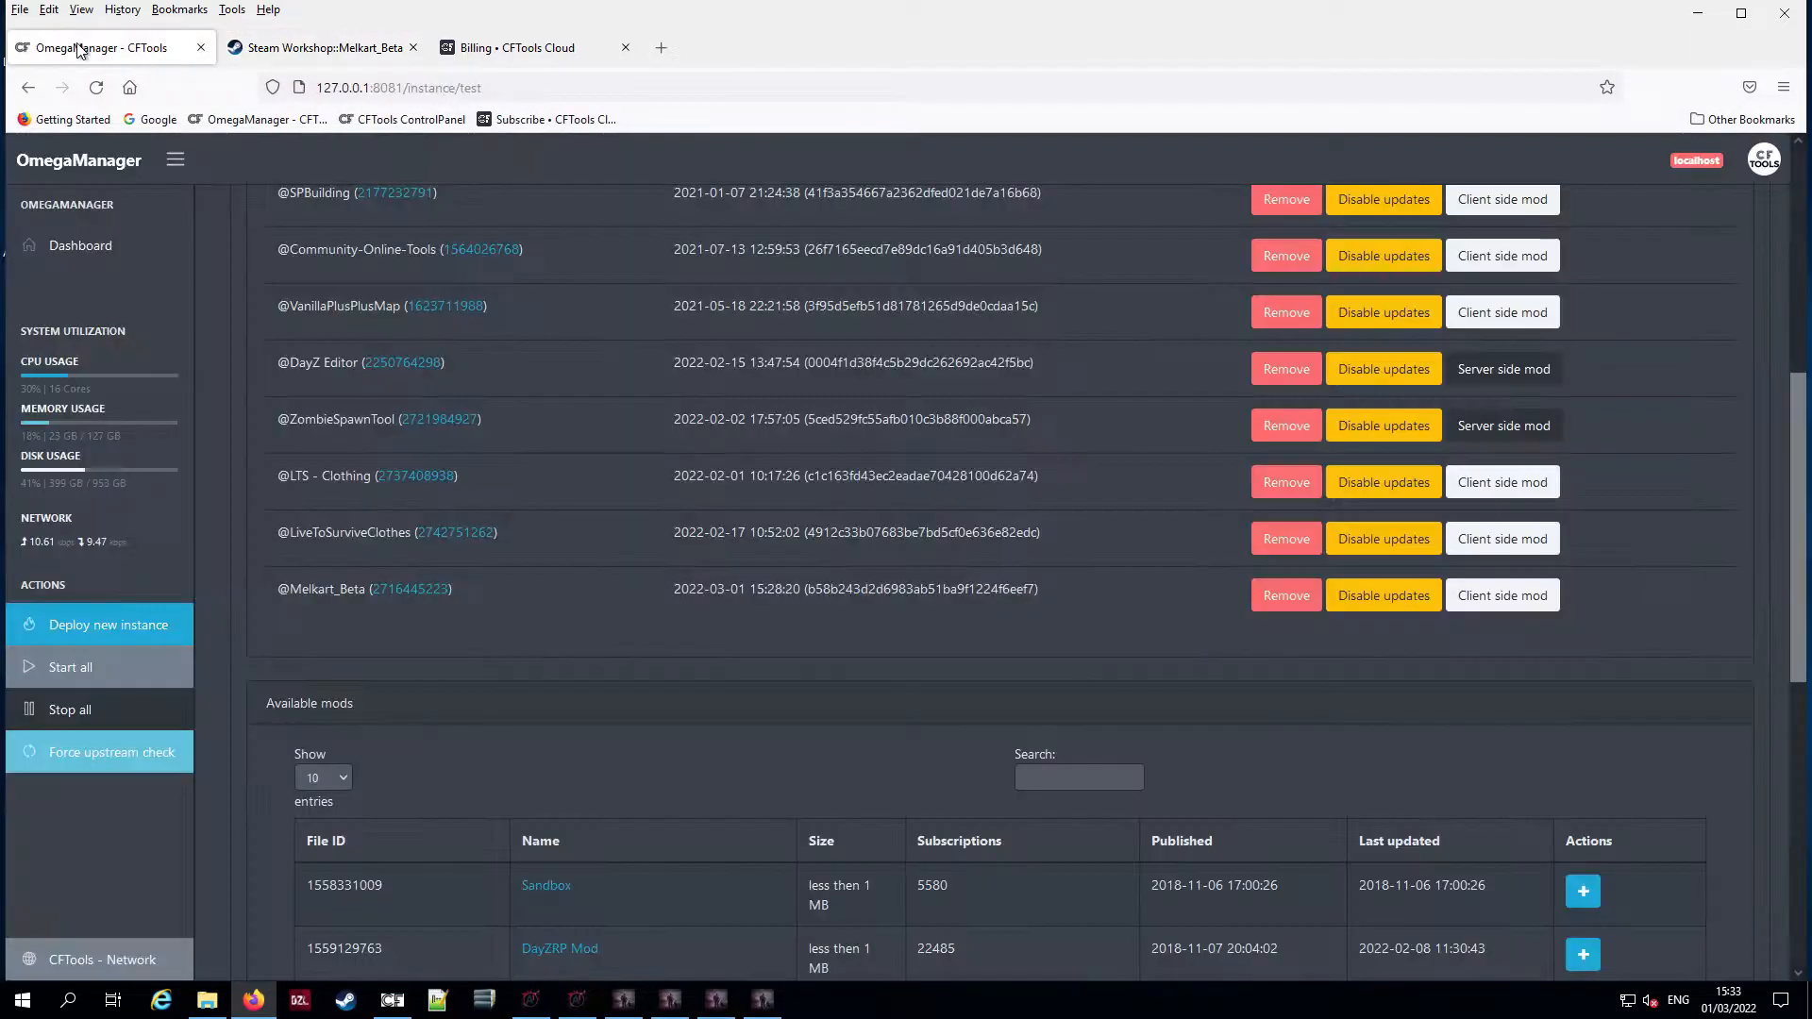
scroll(708, 518, "up", 6)
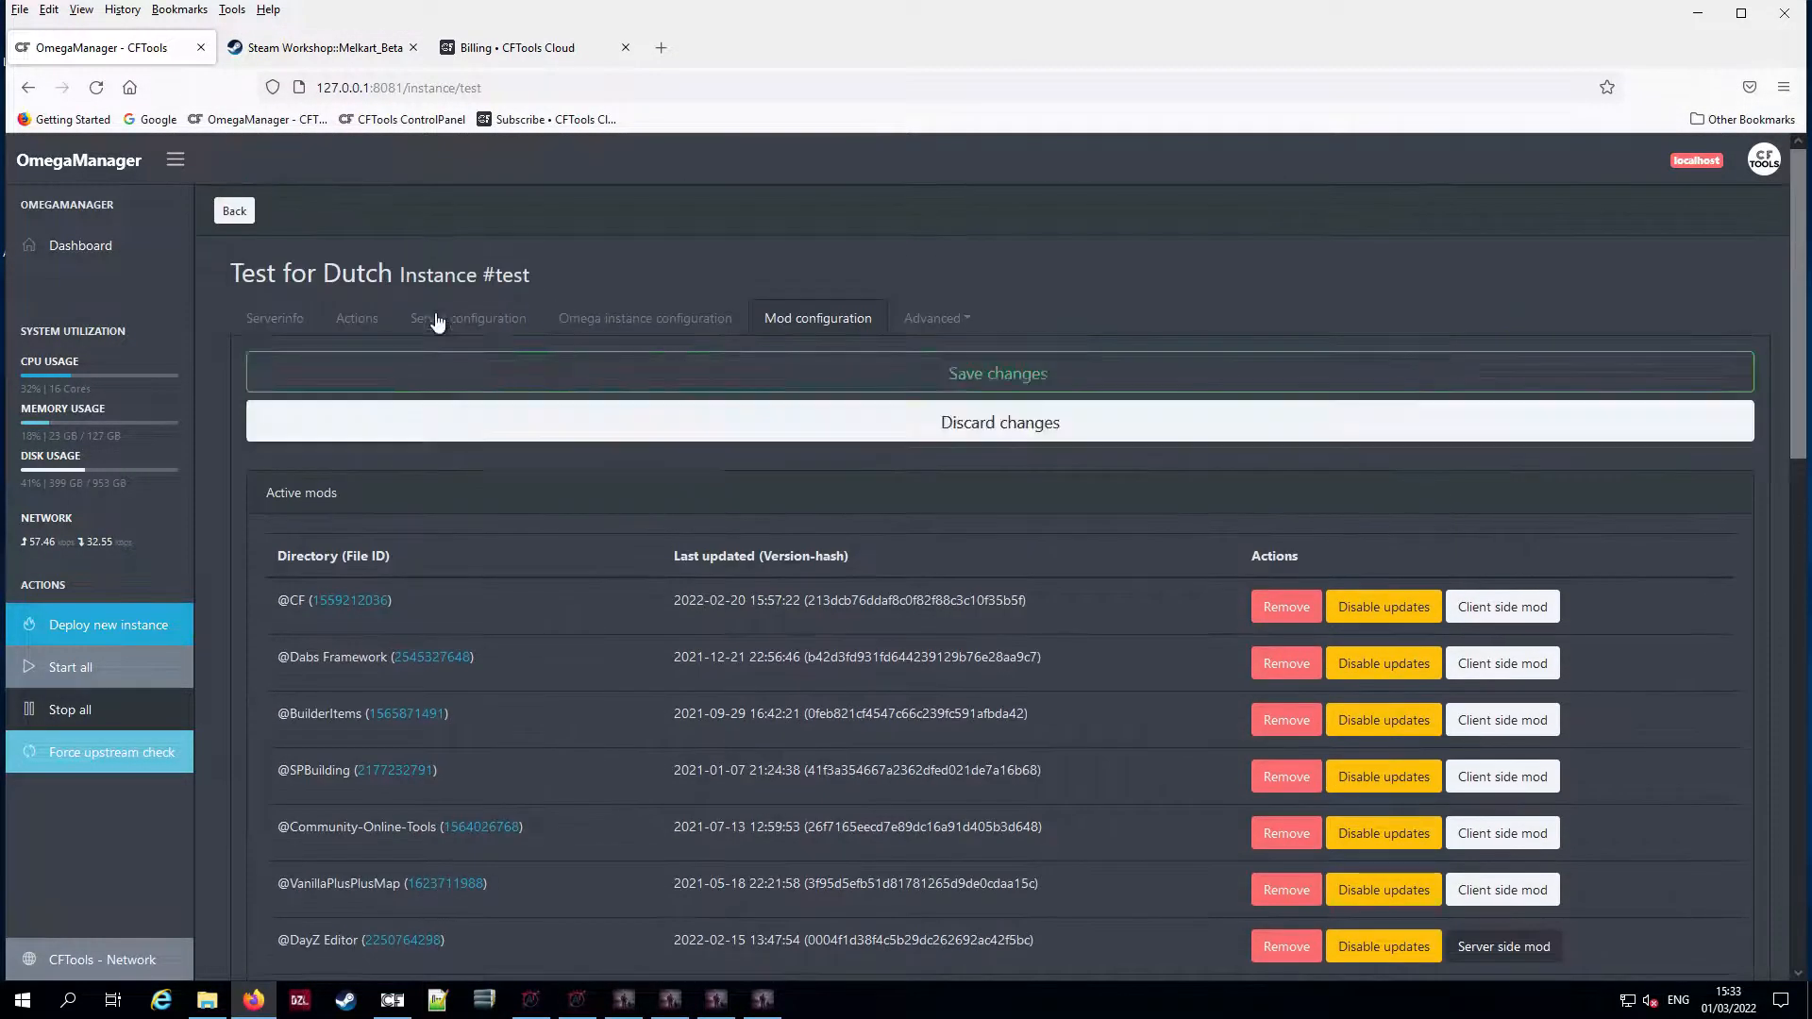
left_click(229, 209)
scroll(1525, 944, "down", 5)
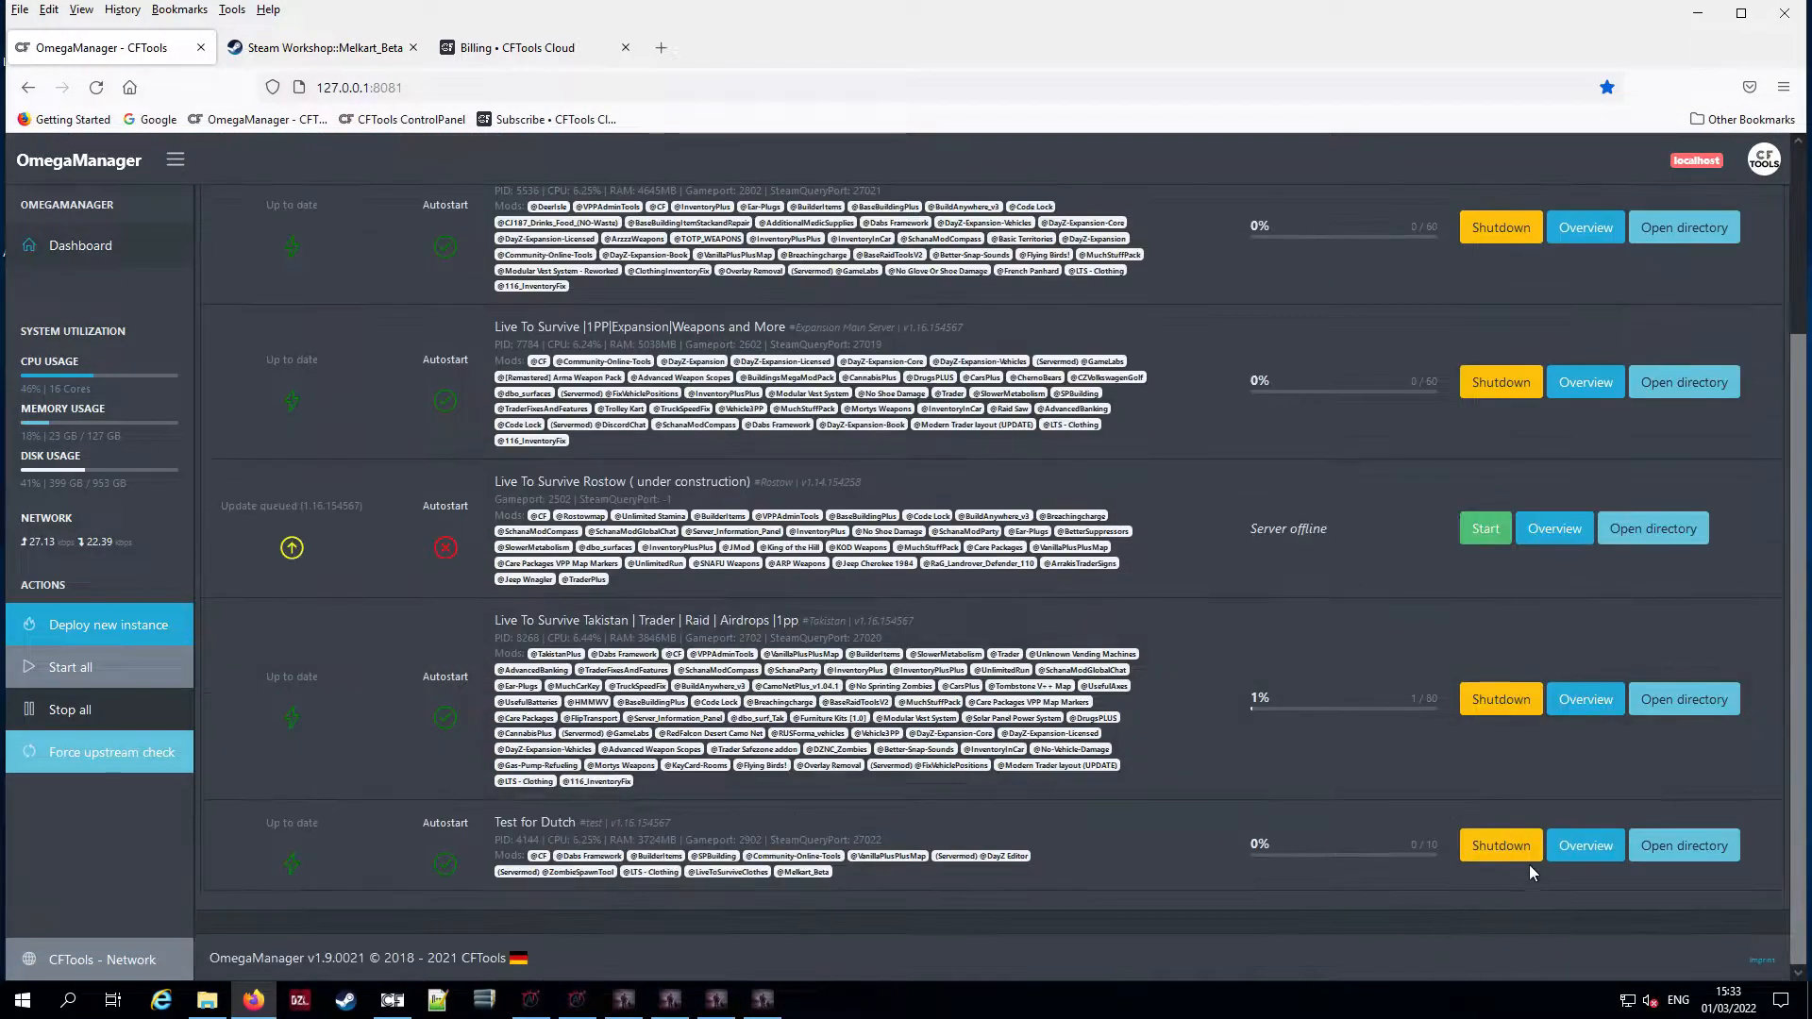
left_click(1584, 849)
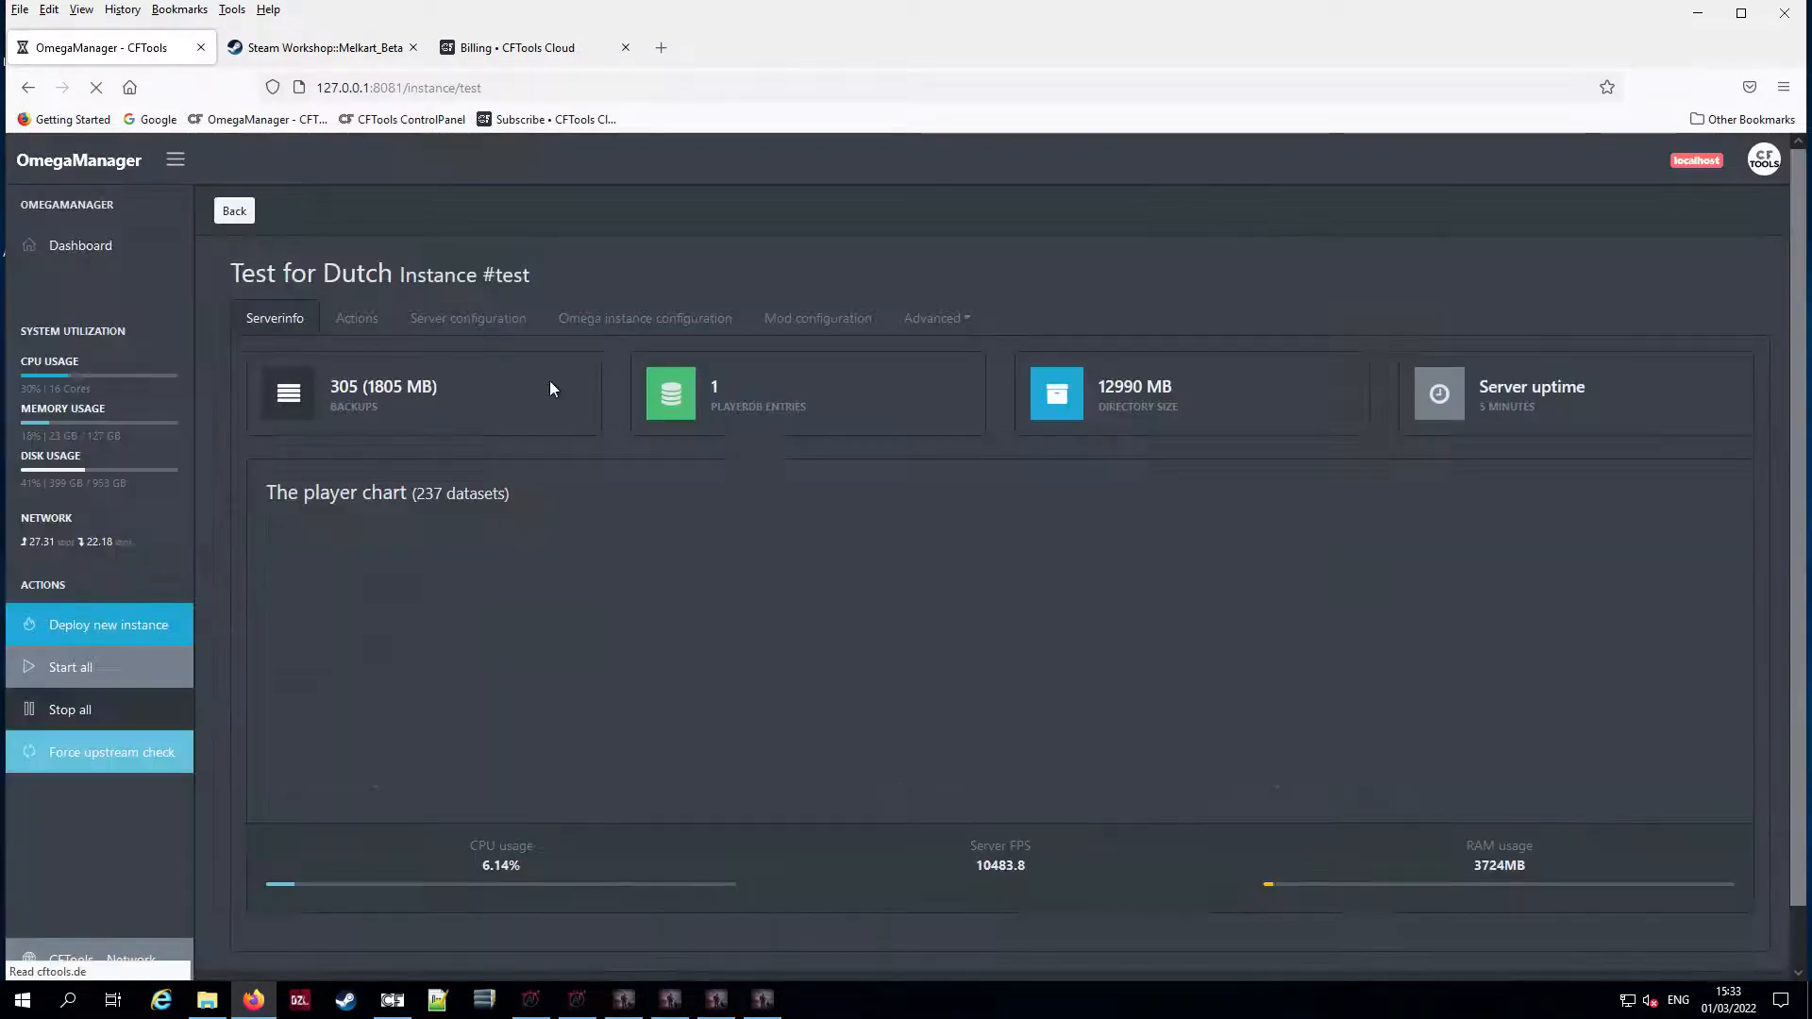
left_click(830, 325)
scroll(1022, 489, "down", 6)
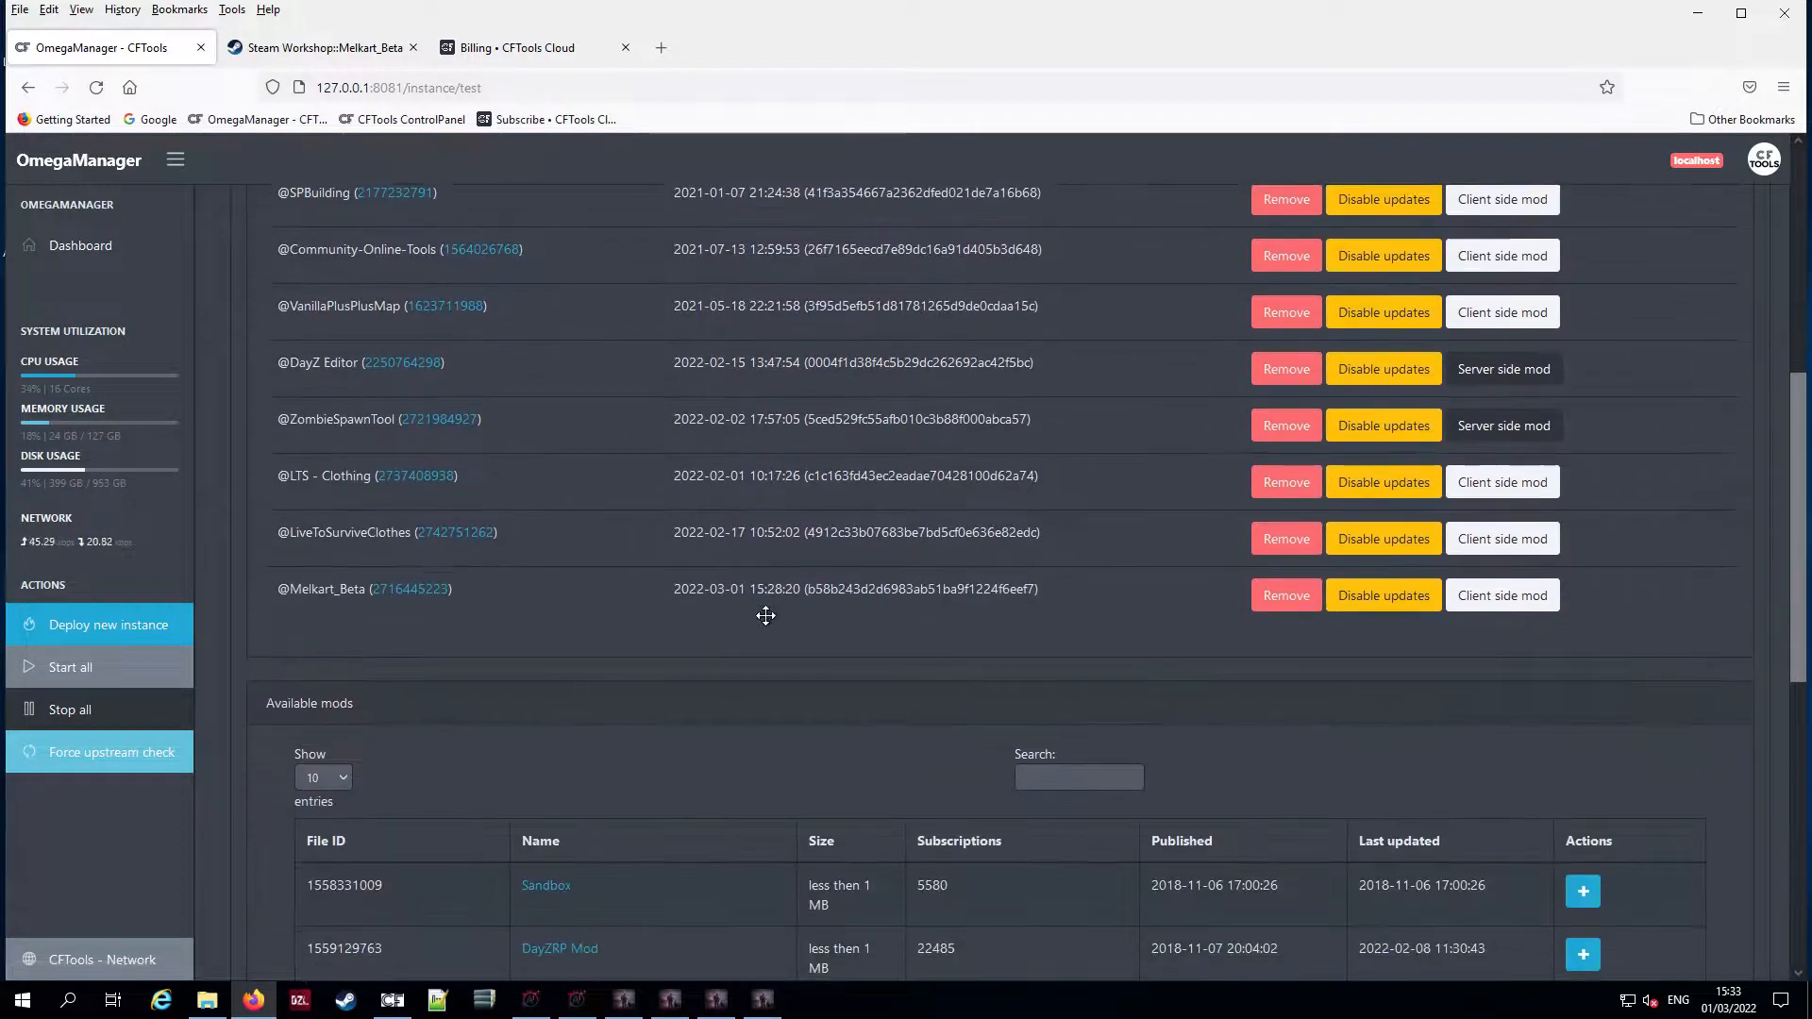
Search the instance's available mods for "melkart" and return to the list of active mods
scroll(930, 711, "down", 1)
left_click(1093, 675)
type("melkart")
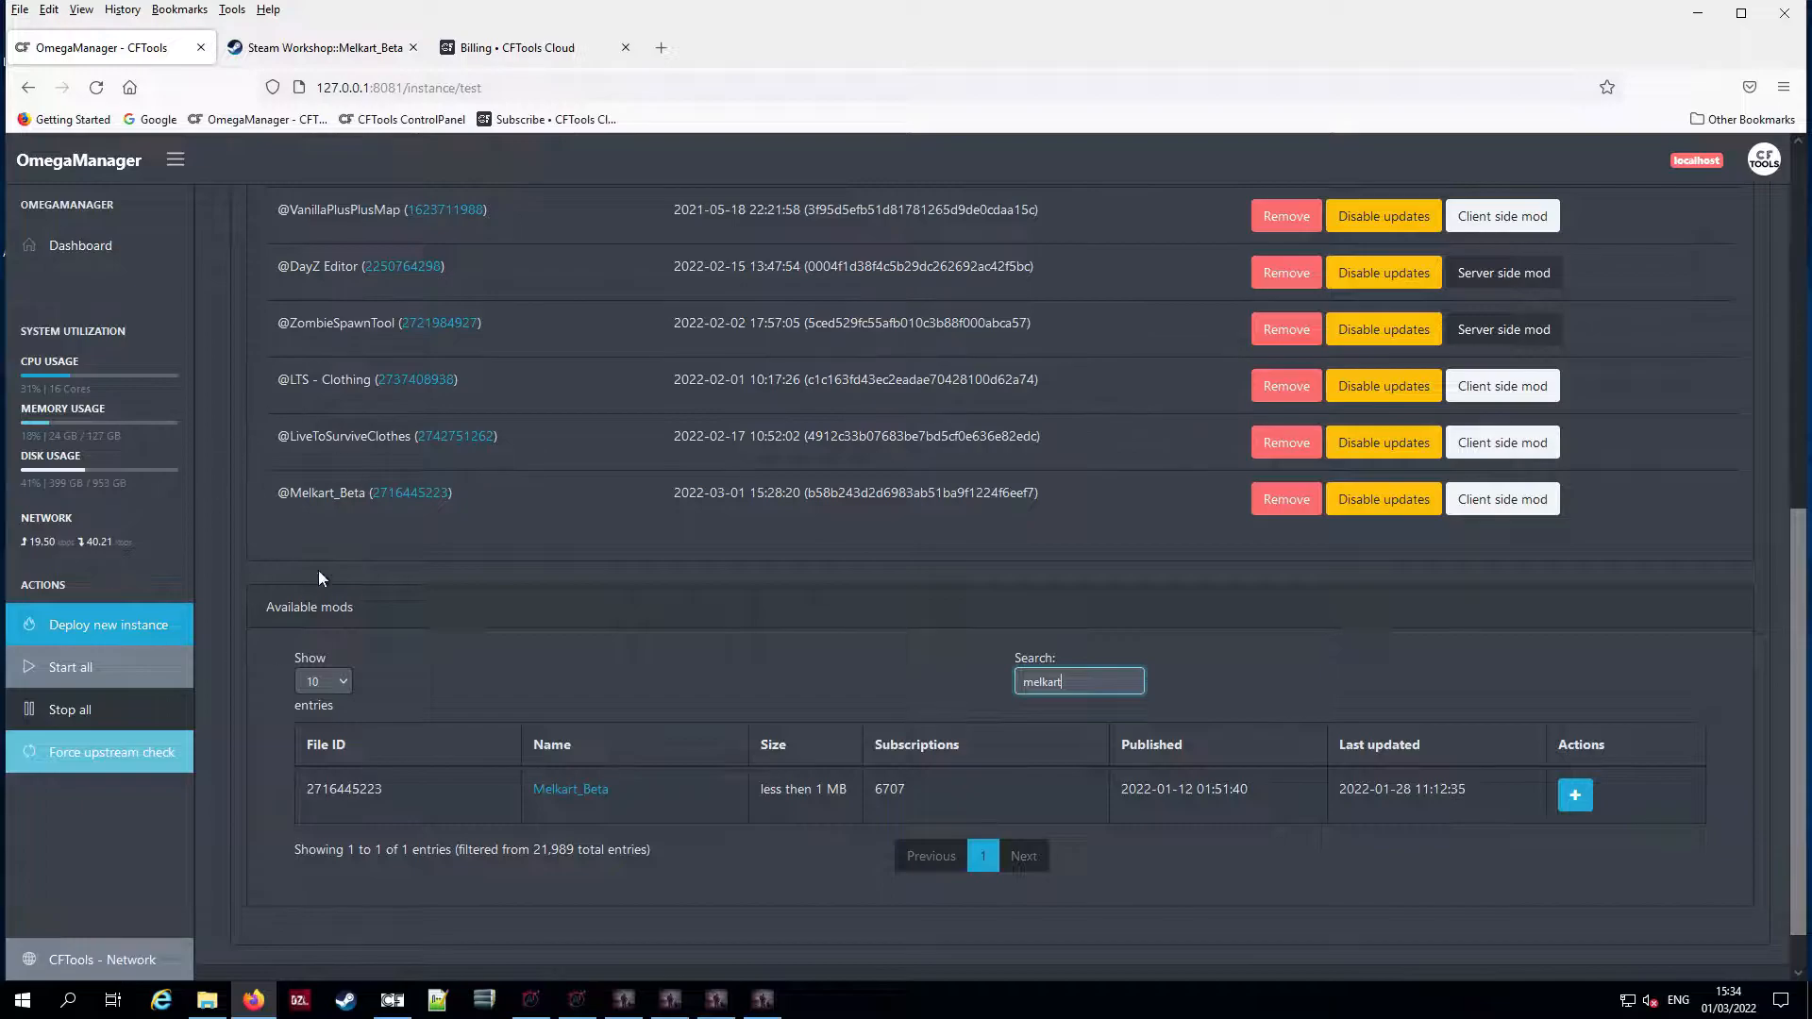
left_click(1801, 253)
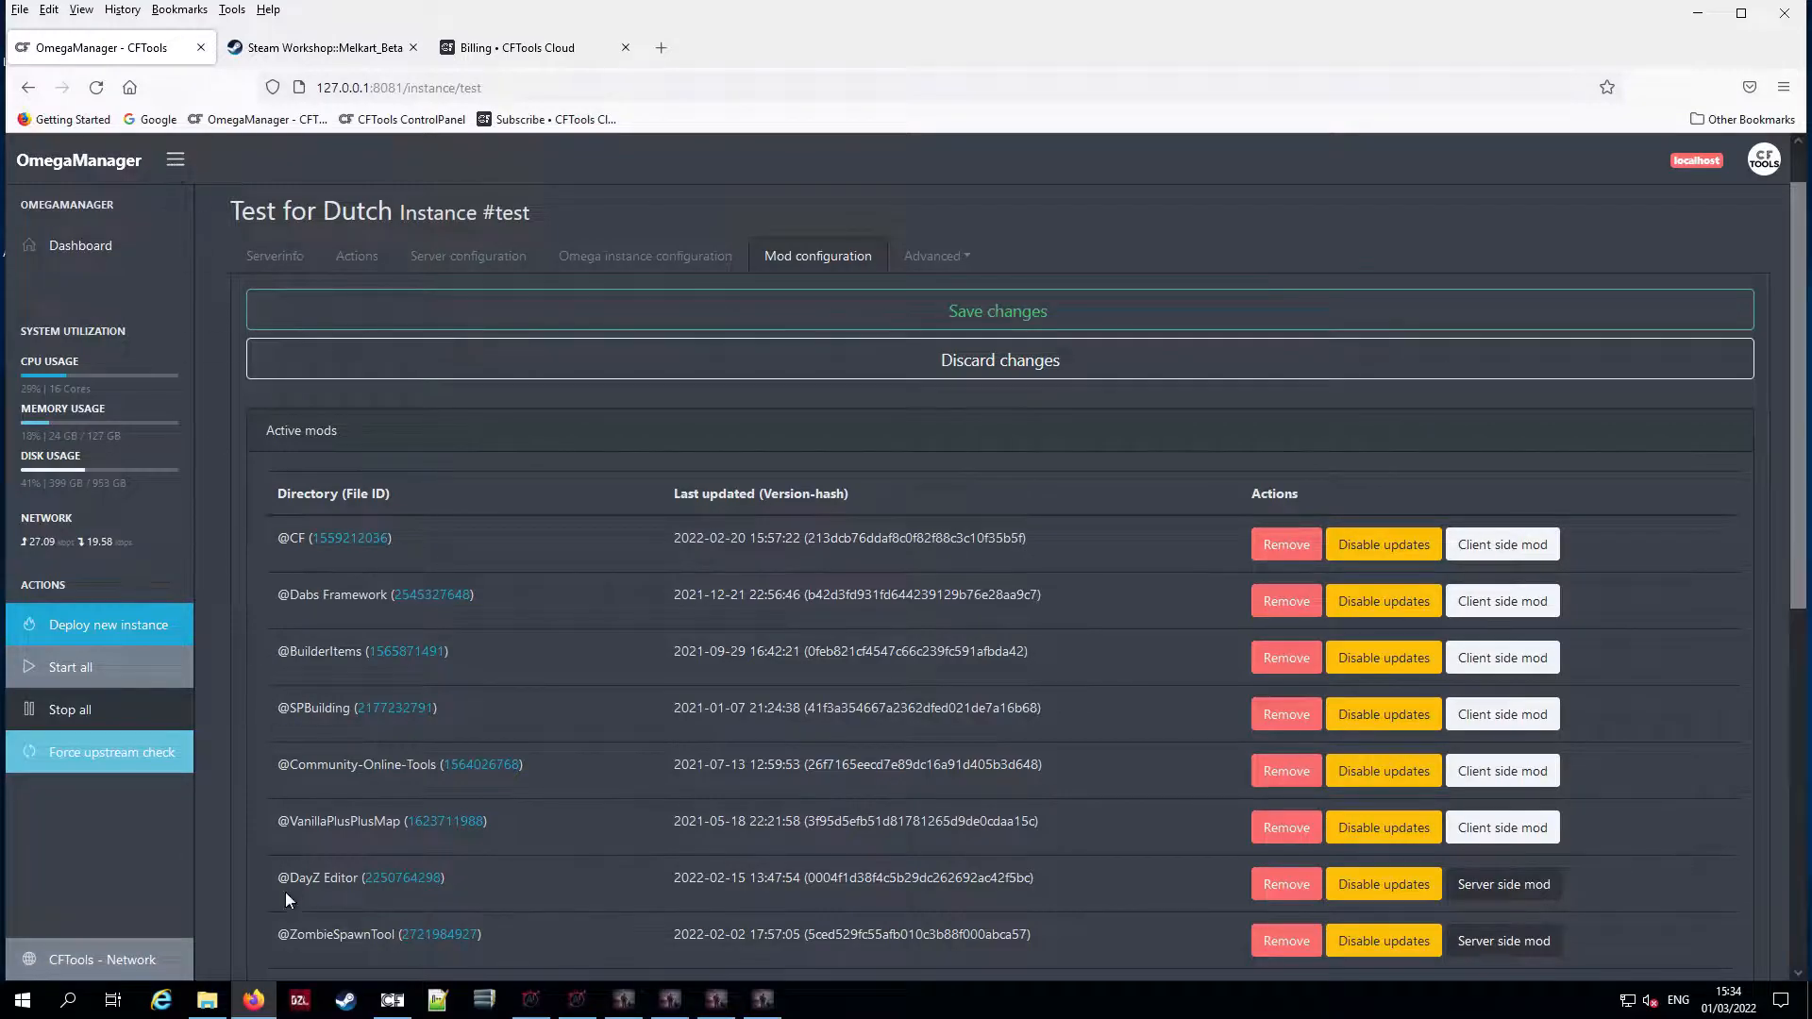
Check the test server's keys folder in File Explorer for ralukas.bikey, return to the test folder and put the window away
left_click(207, 1000)
double_click(426, 278)
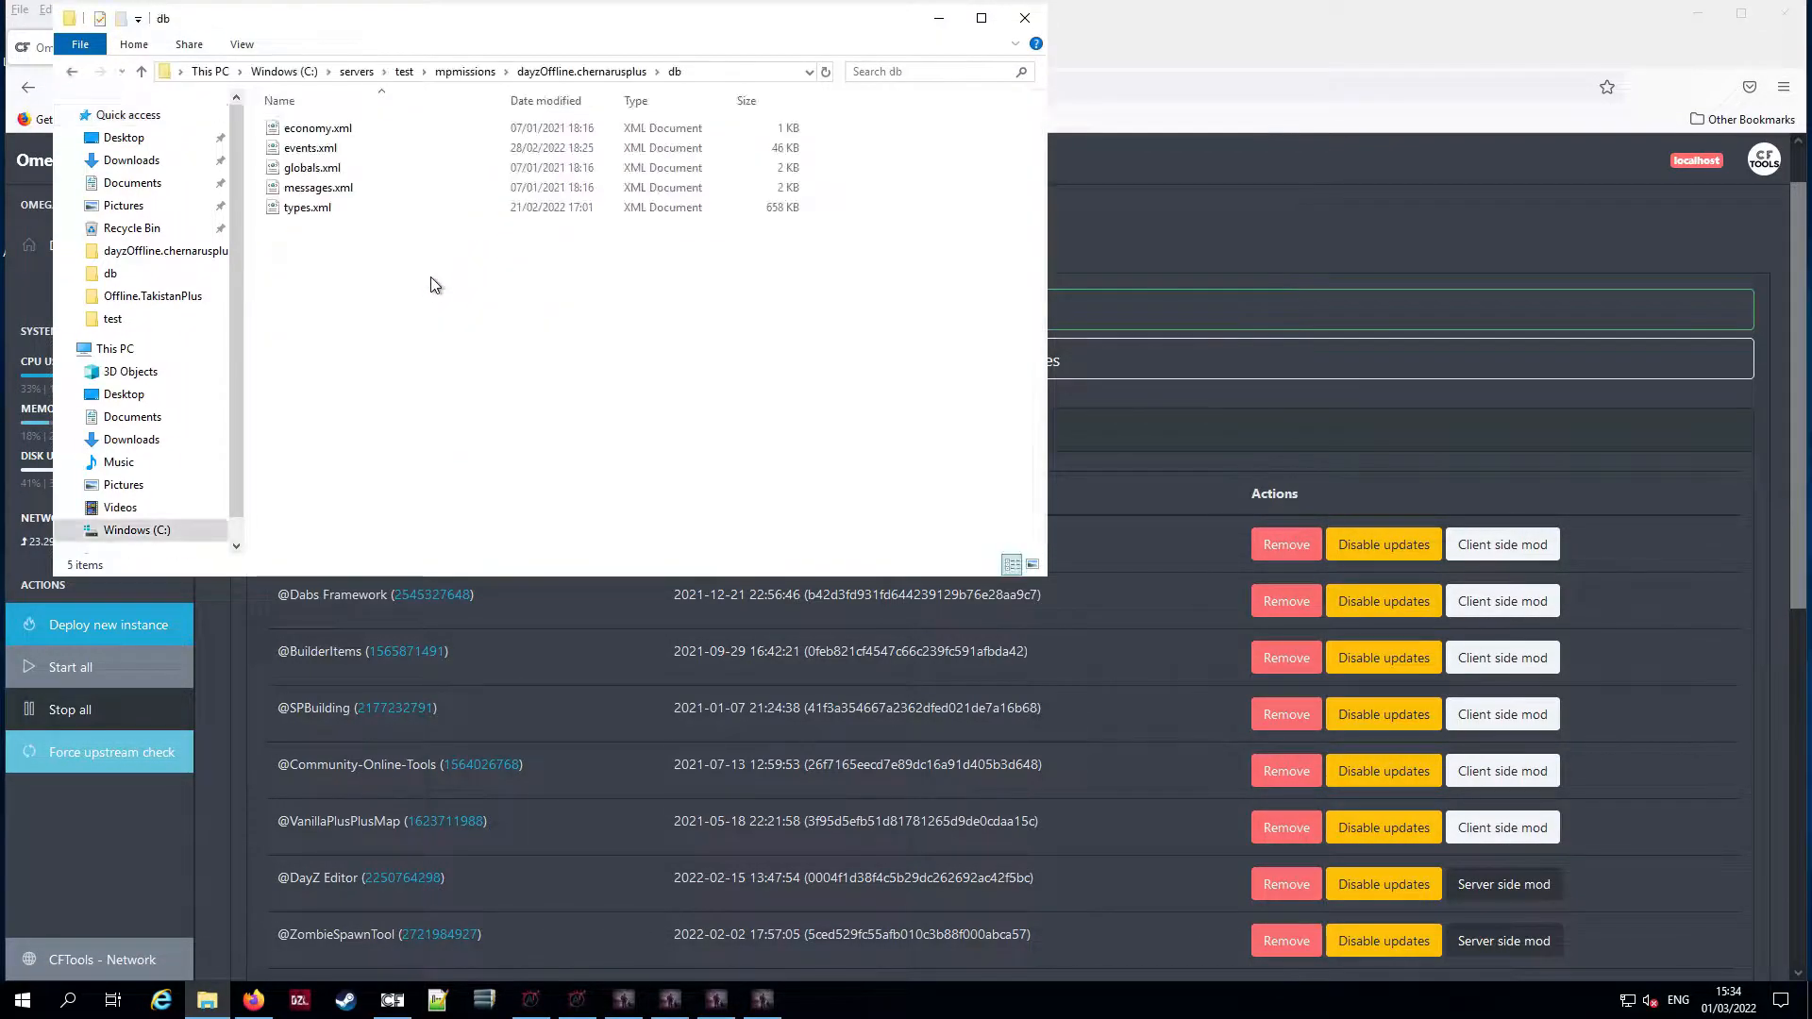
left_click(404, 72)
scroll(359, 311, "down", 3)
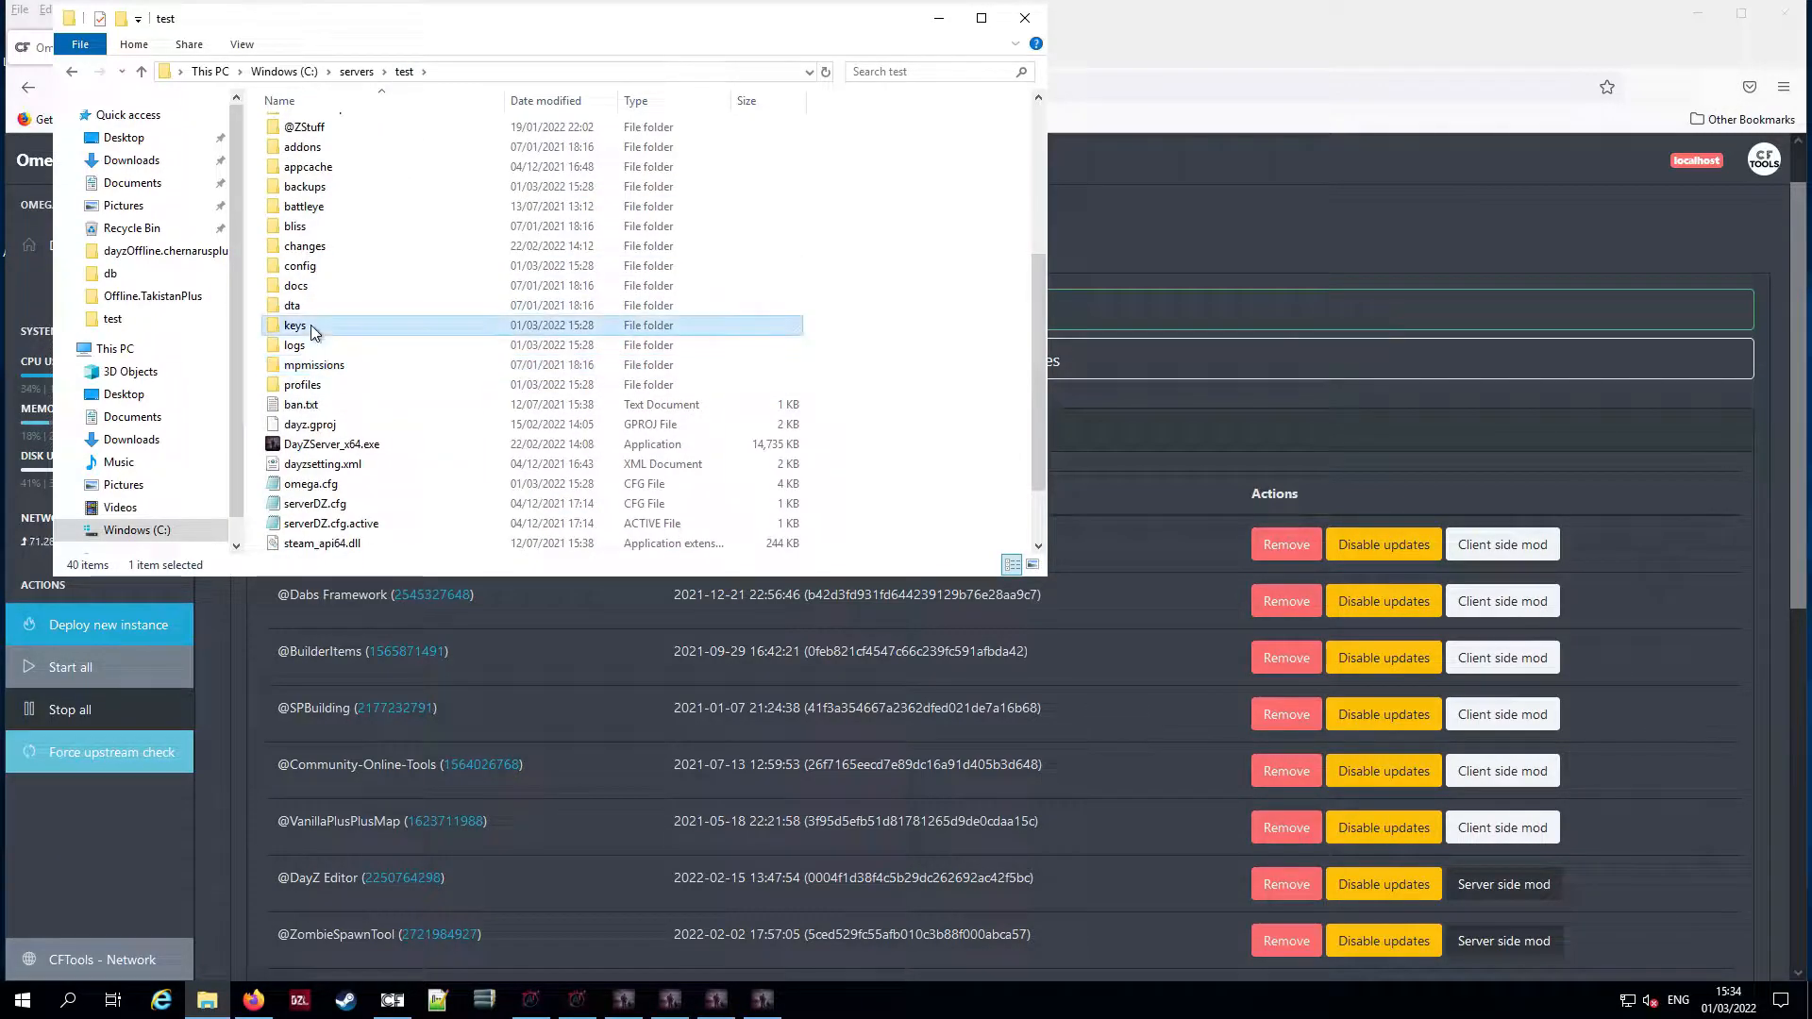
double_click(310, 324)
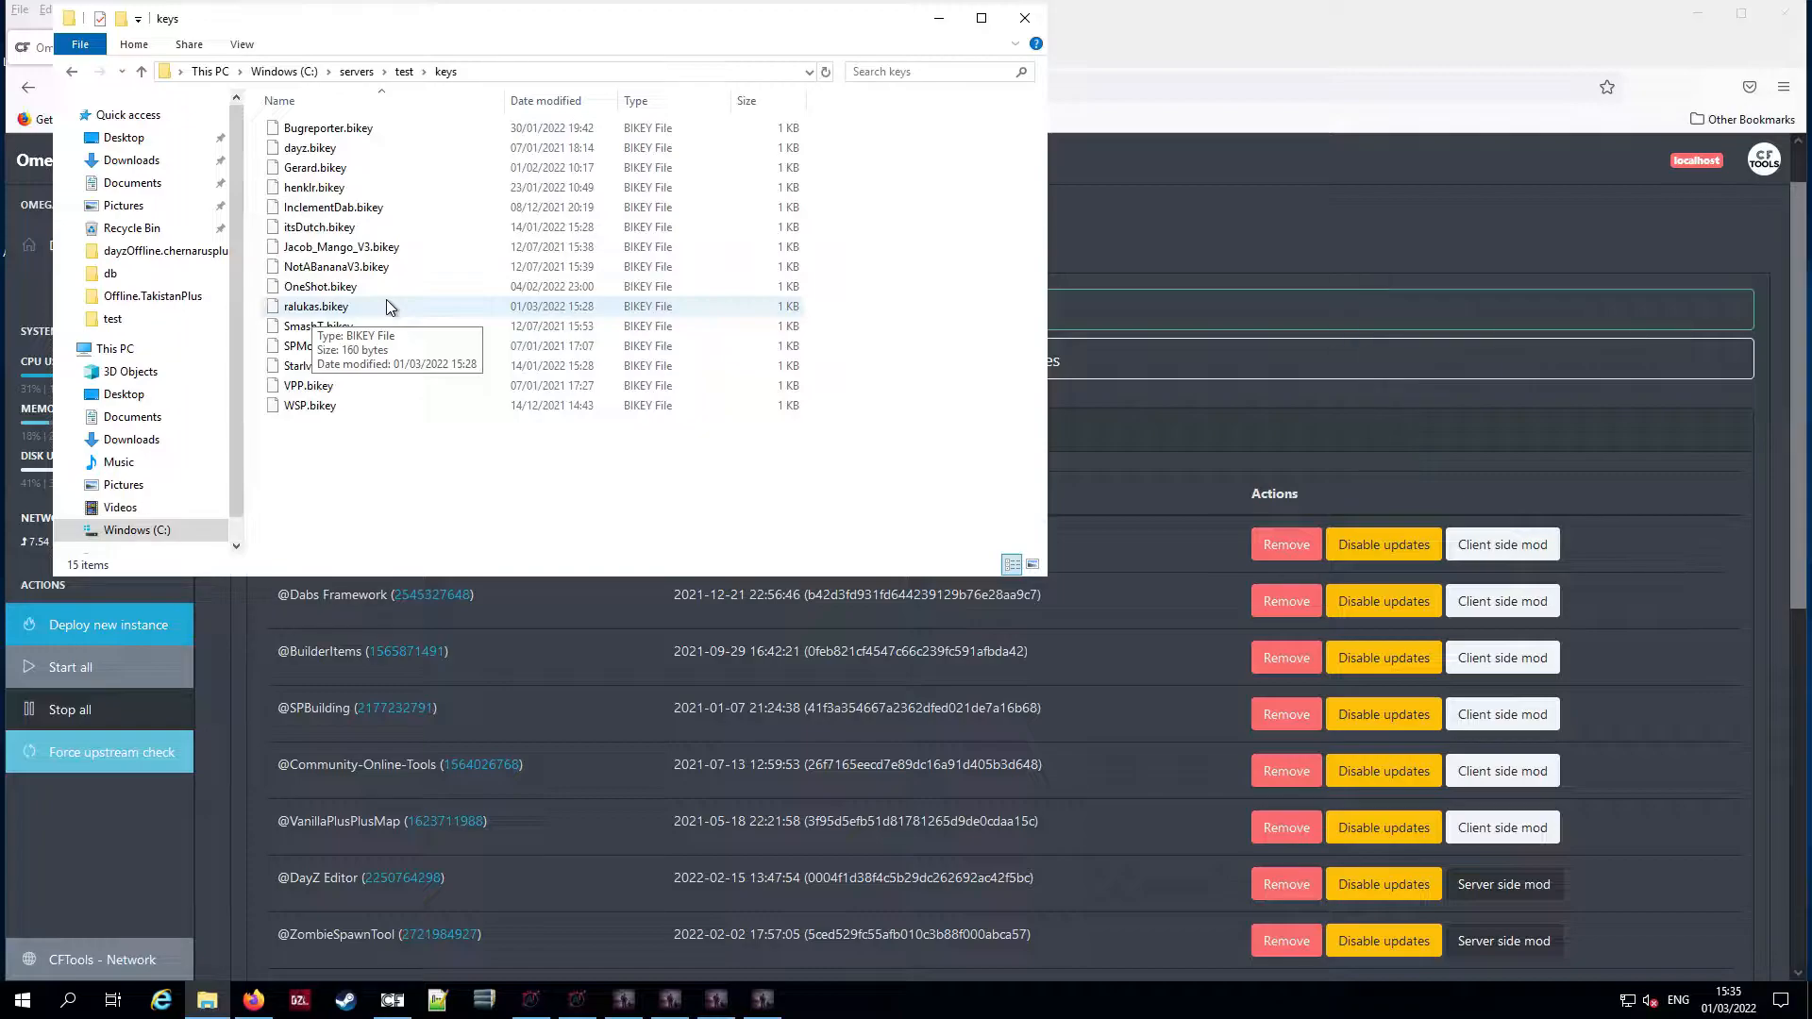
left_click(407, 68)
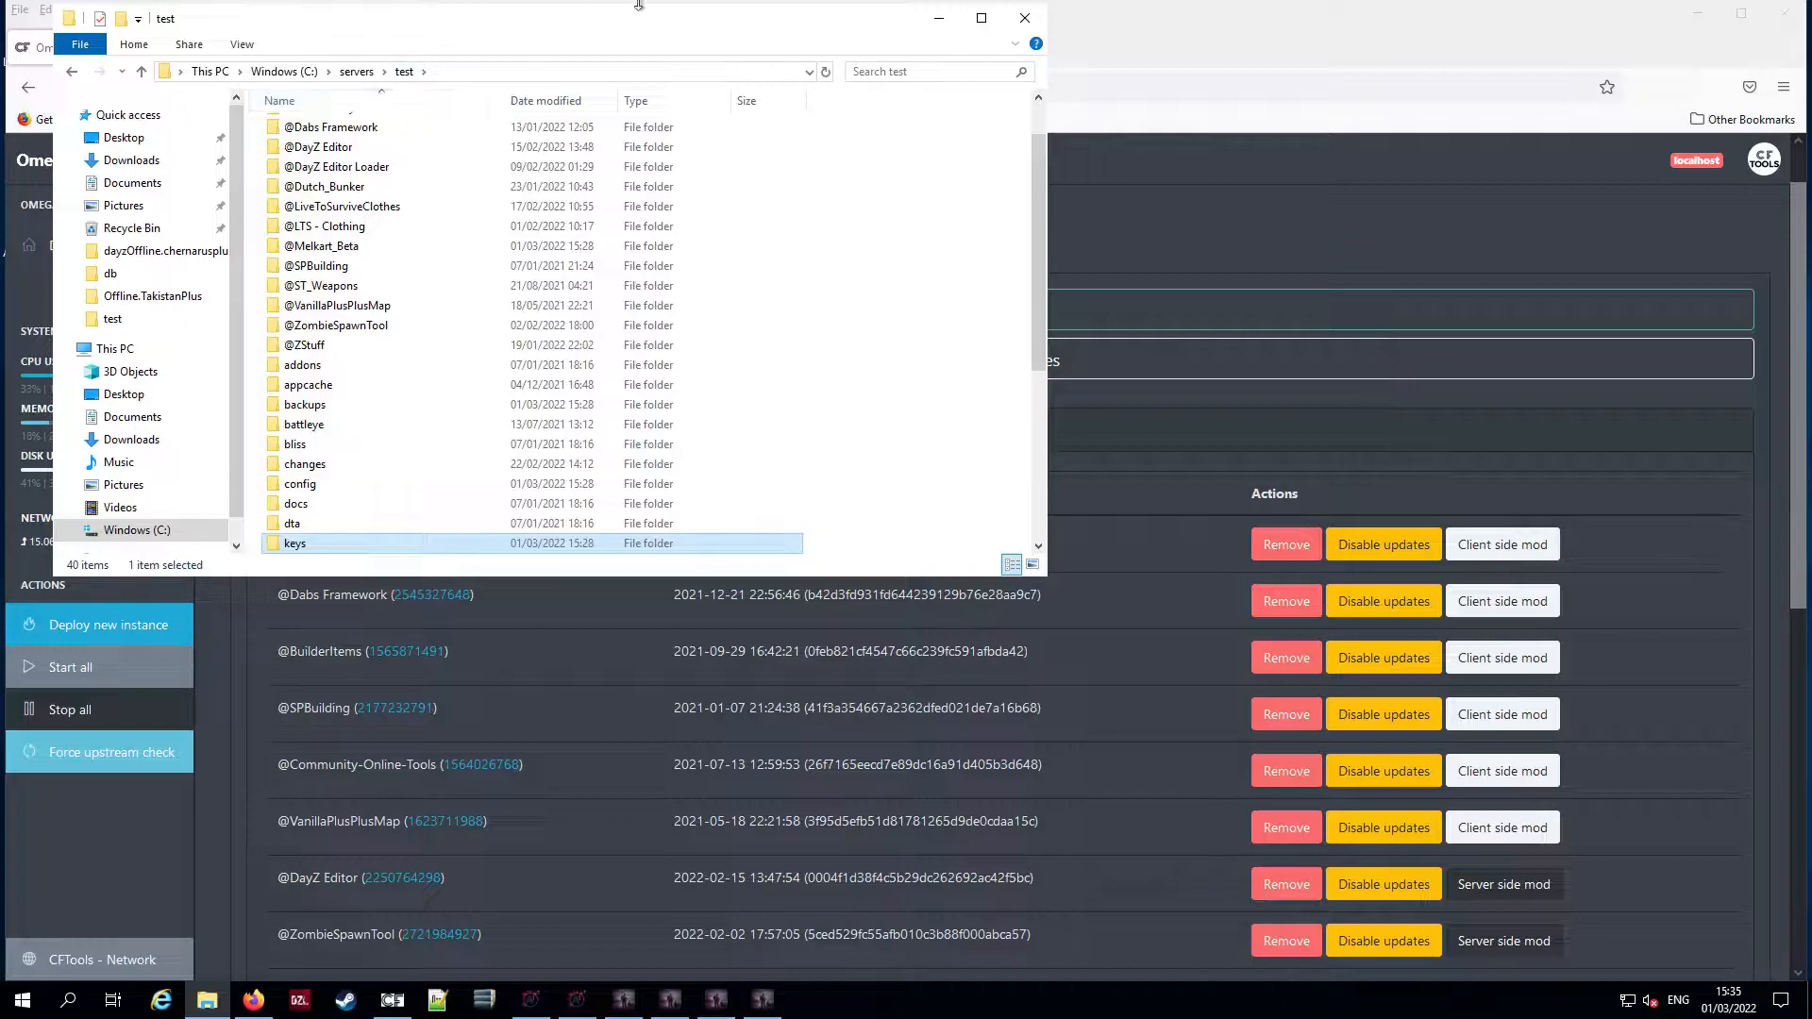
left_click(1012, 19)
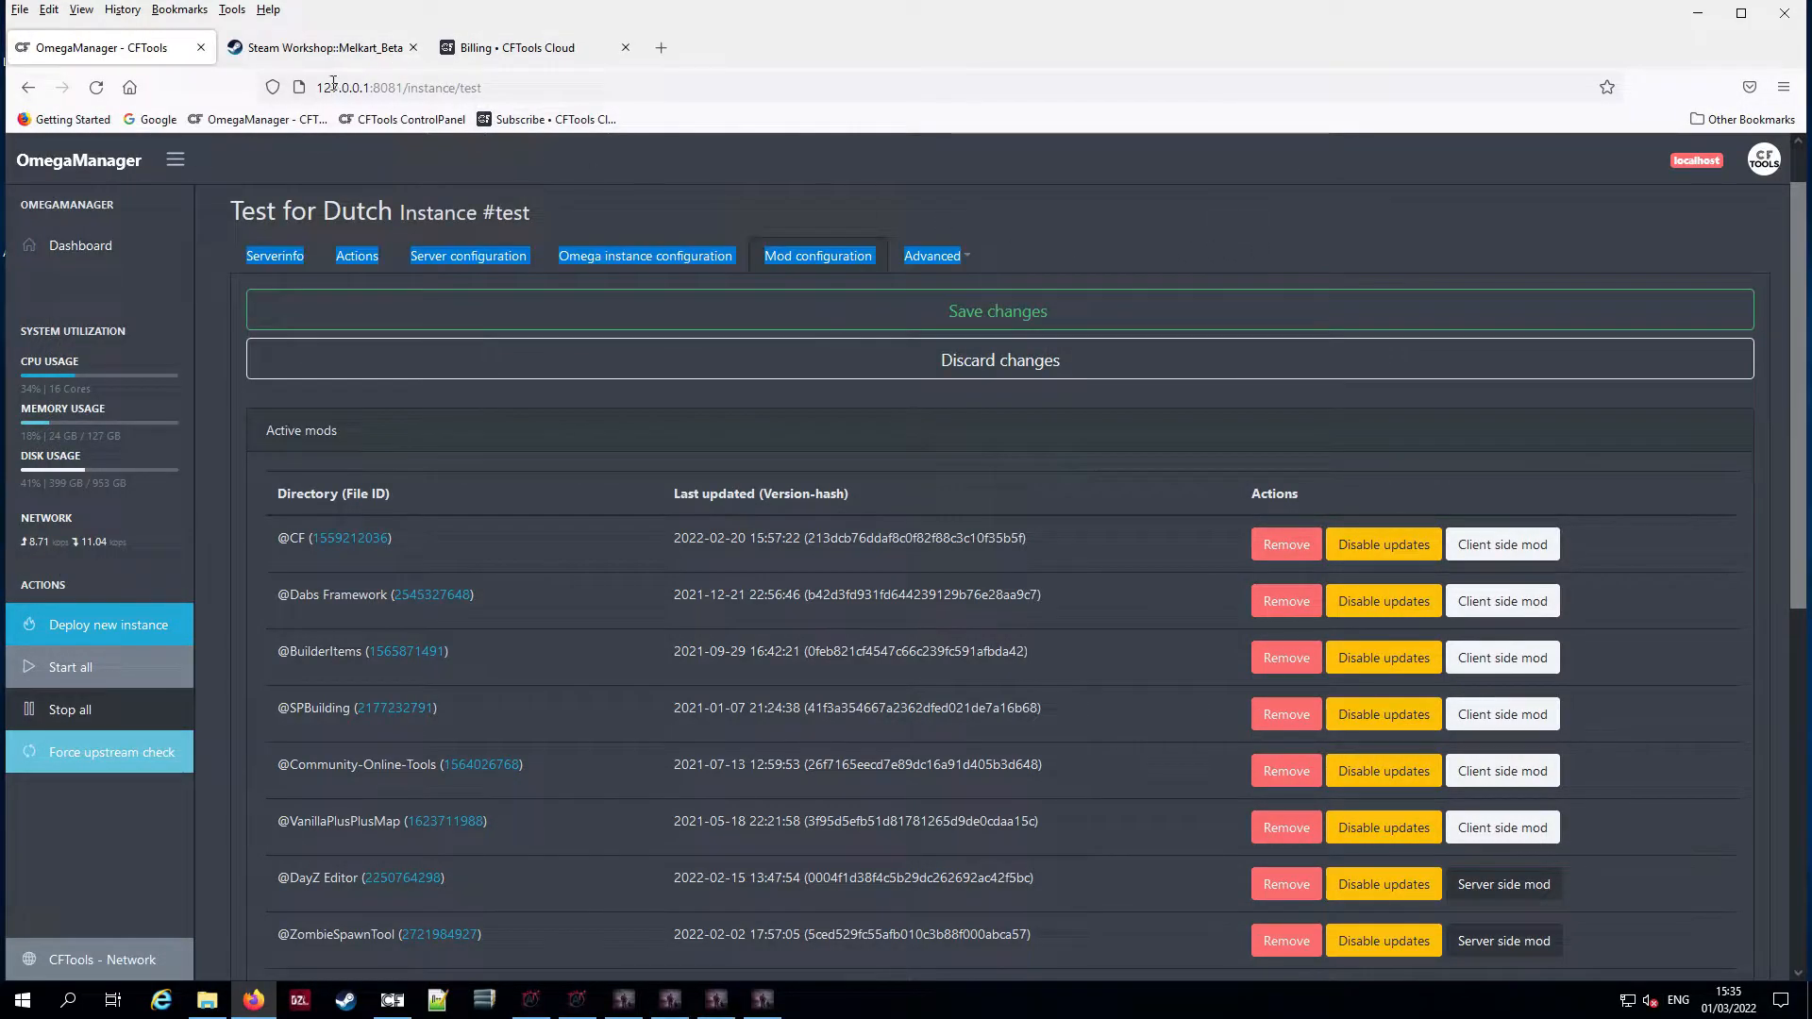
Open the Melkart-Server mission files repository on GitHub from the server owners section of the Melkart_Beta Workshop page
left_click(326, 44)
scroll(563, 560, "down", 3)
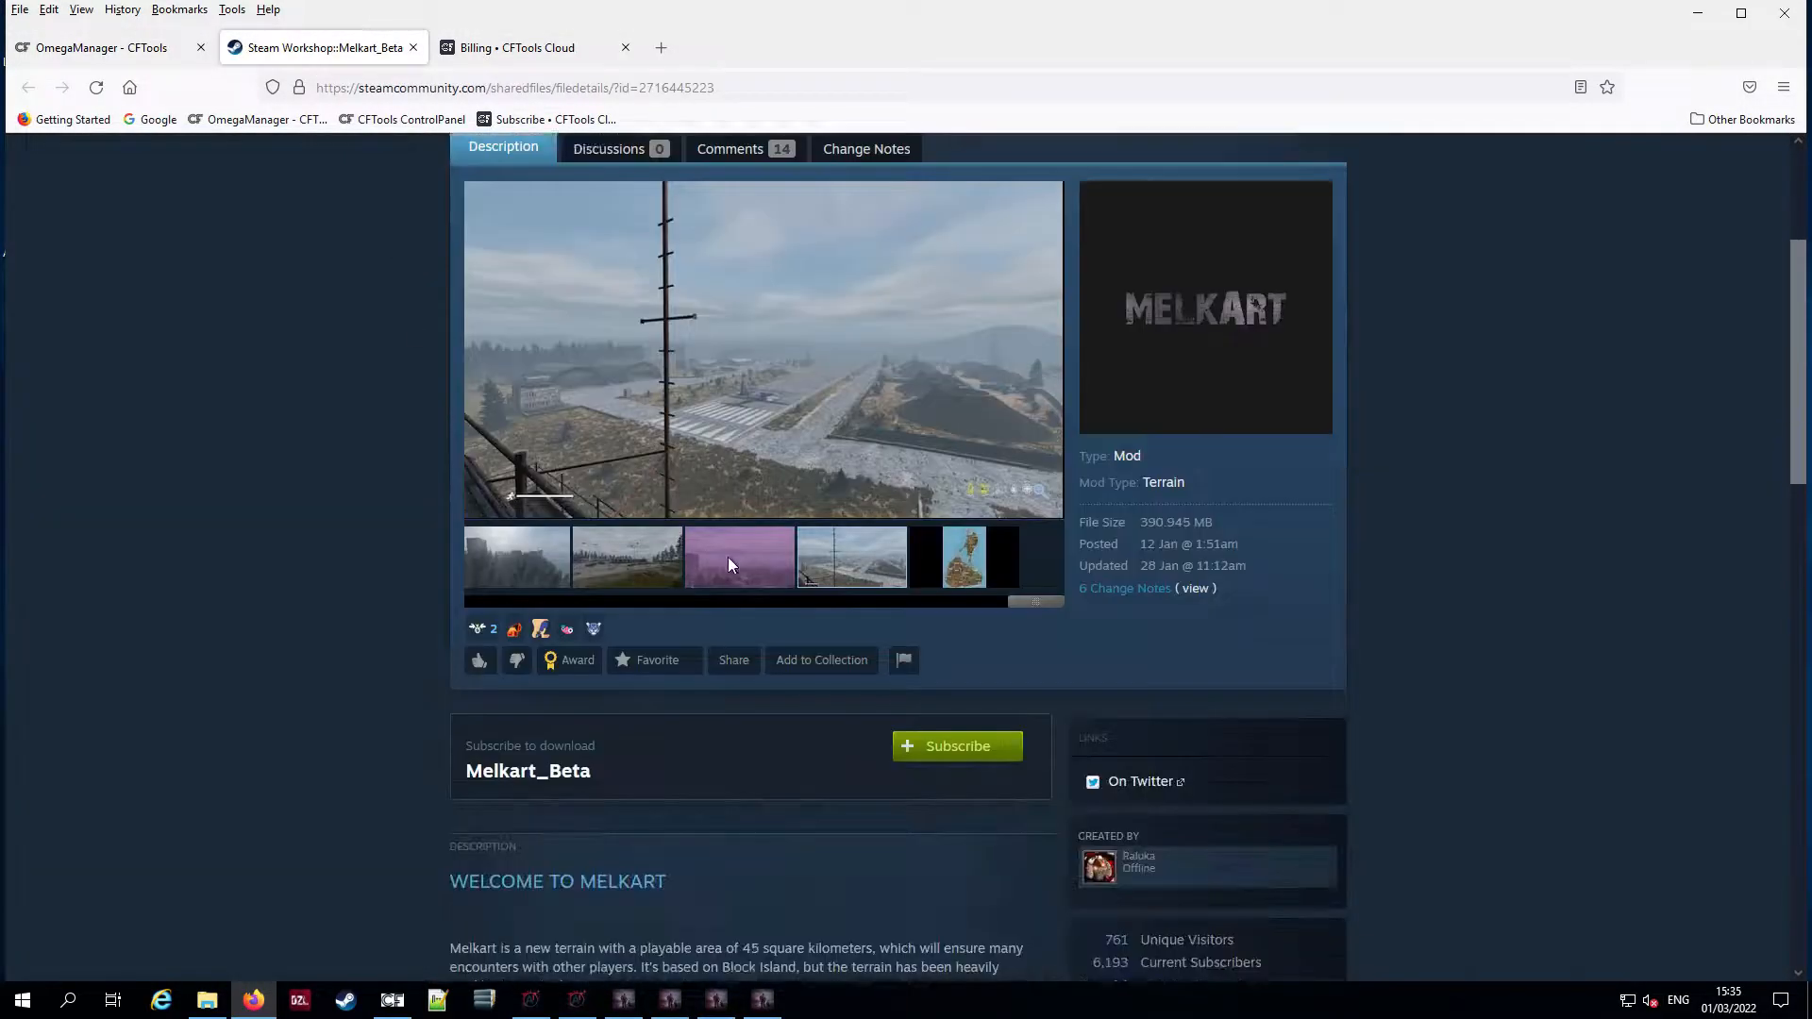
scroll(580, 846, "down", 3)
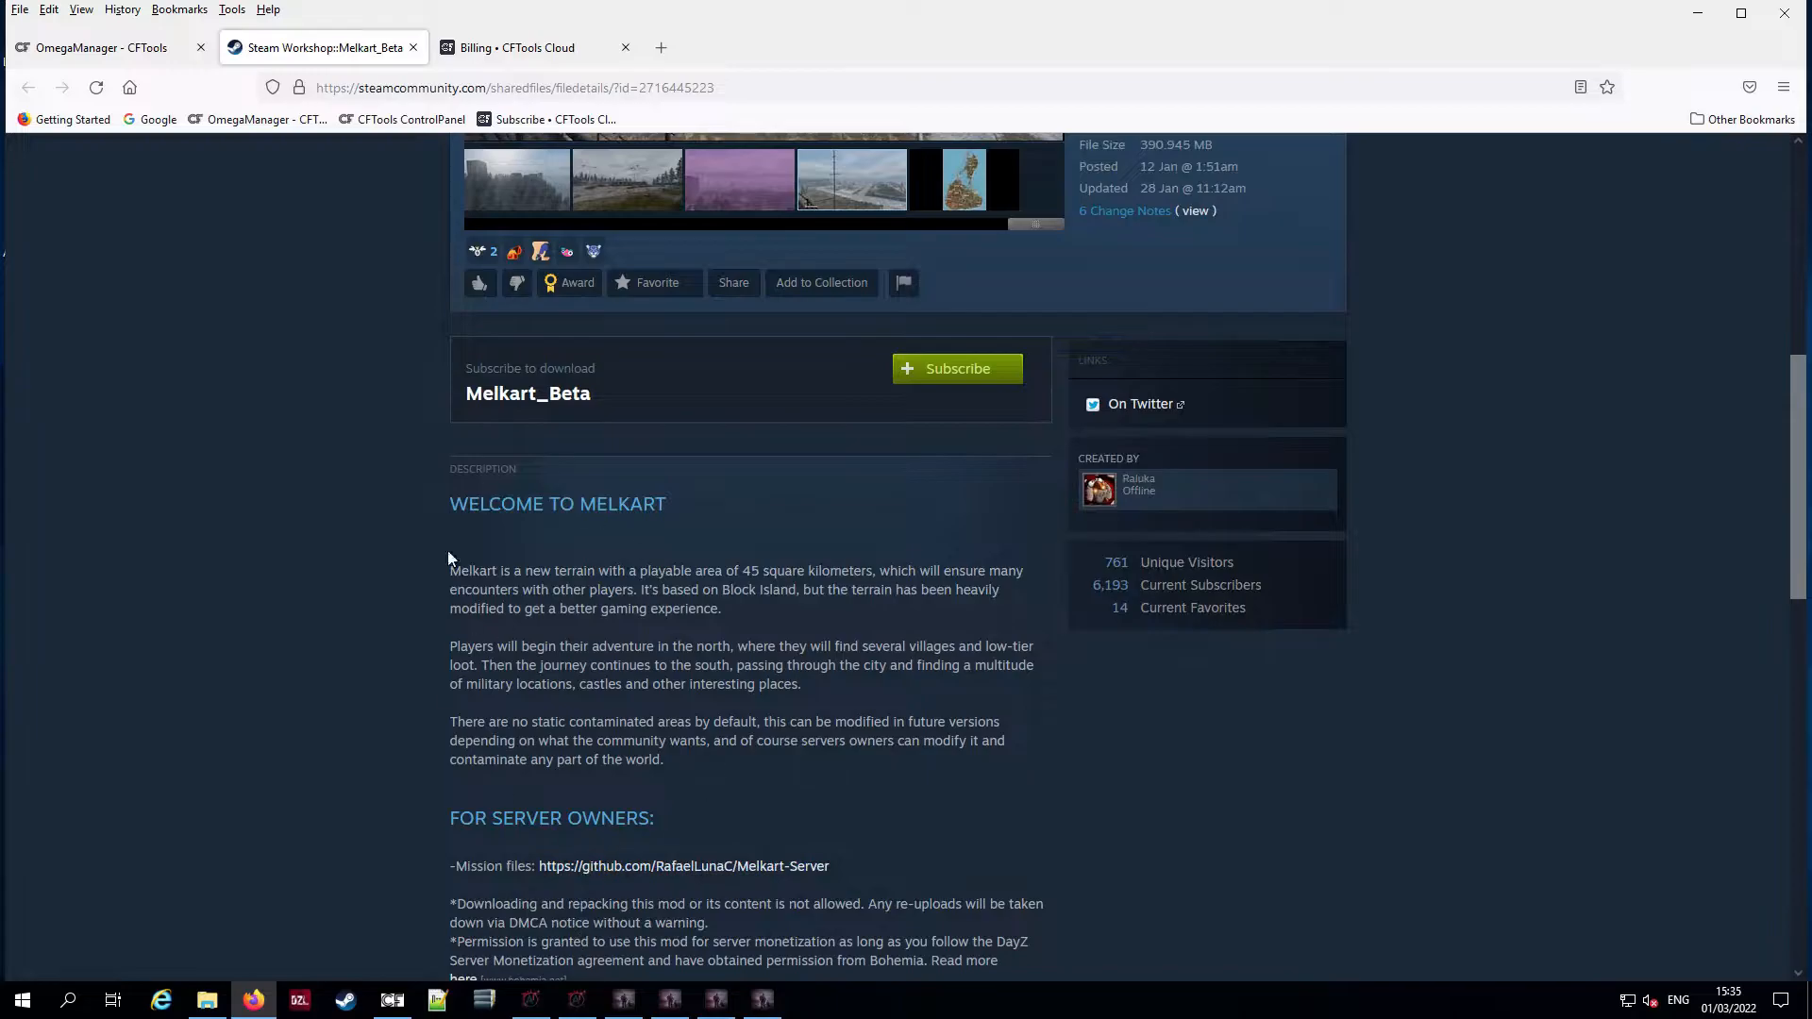
scroll(649, 719, "down", 2)
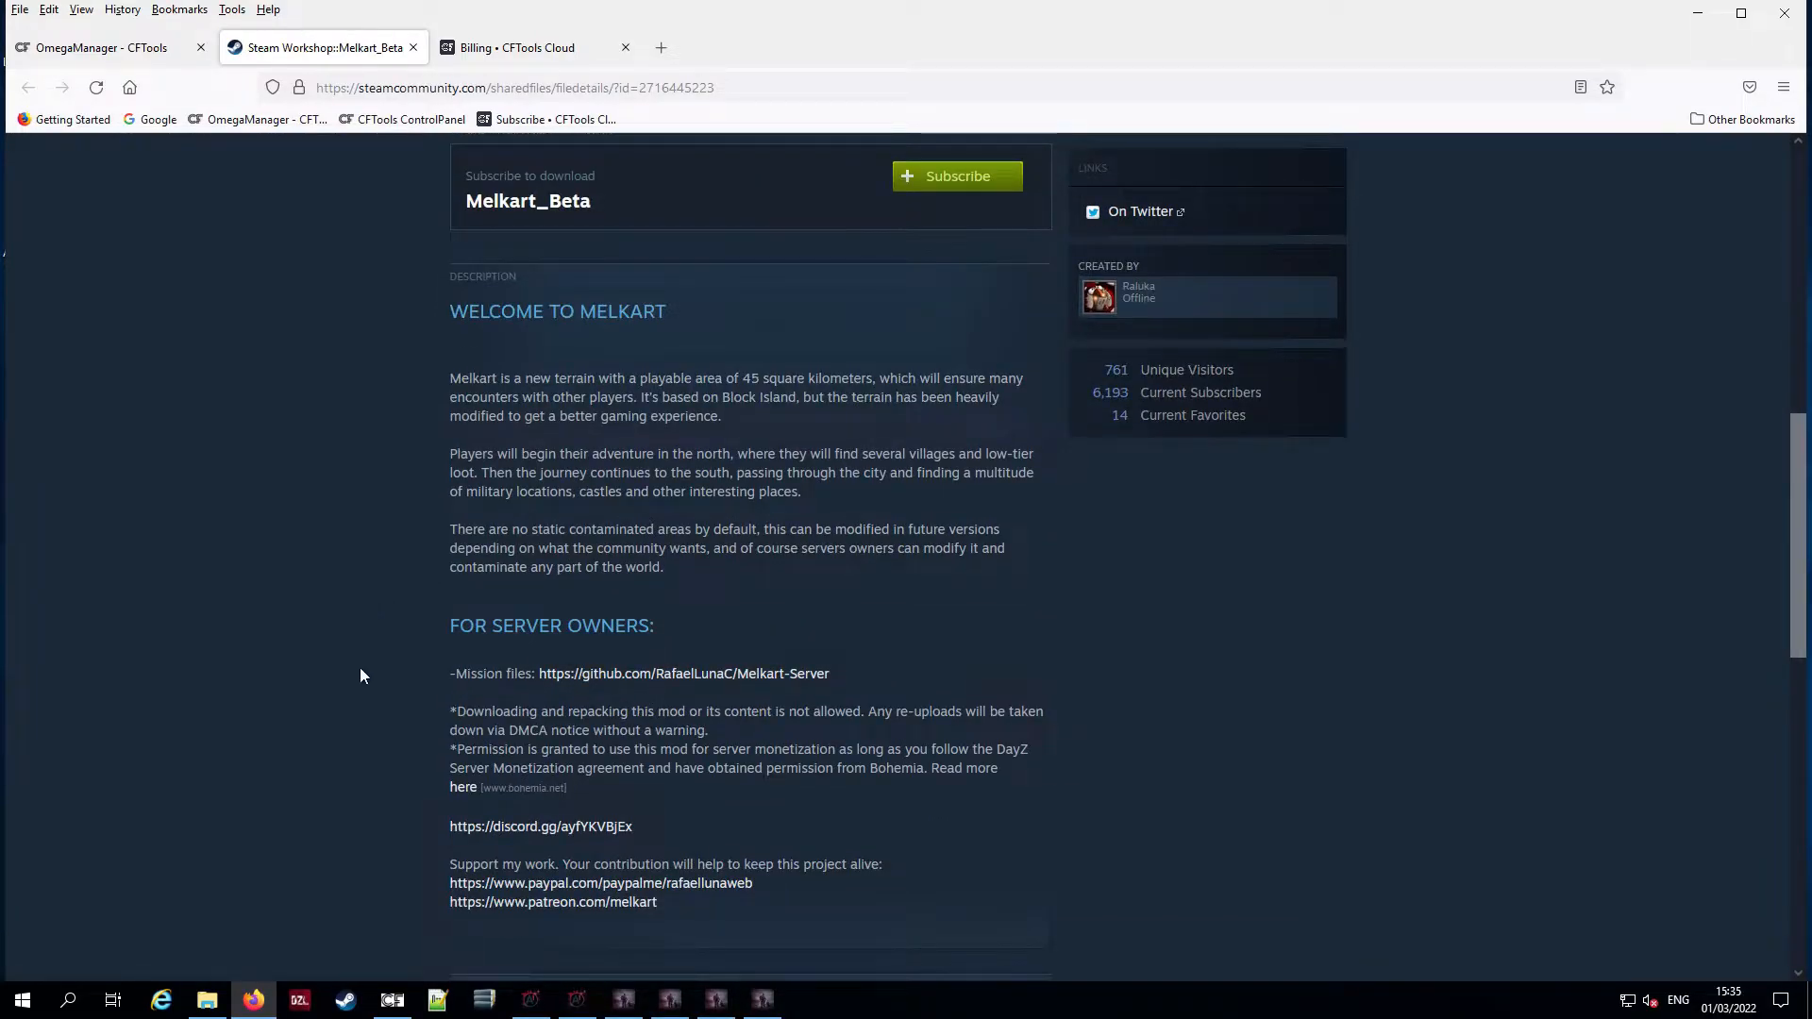
scroll(360, 665, "down", 1)
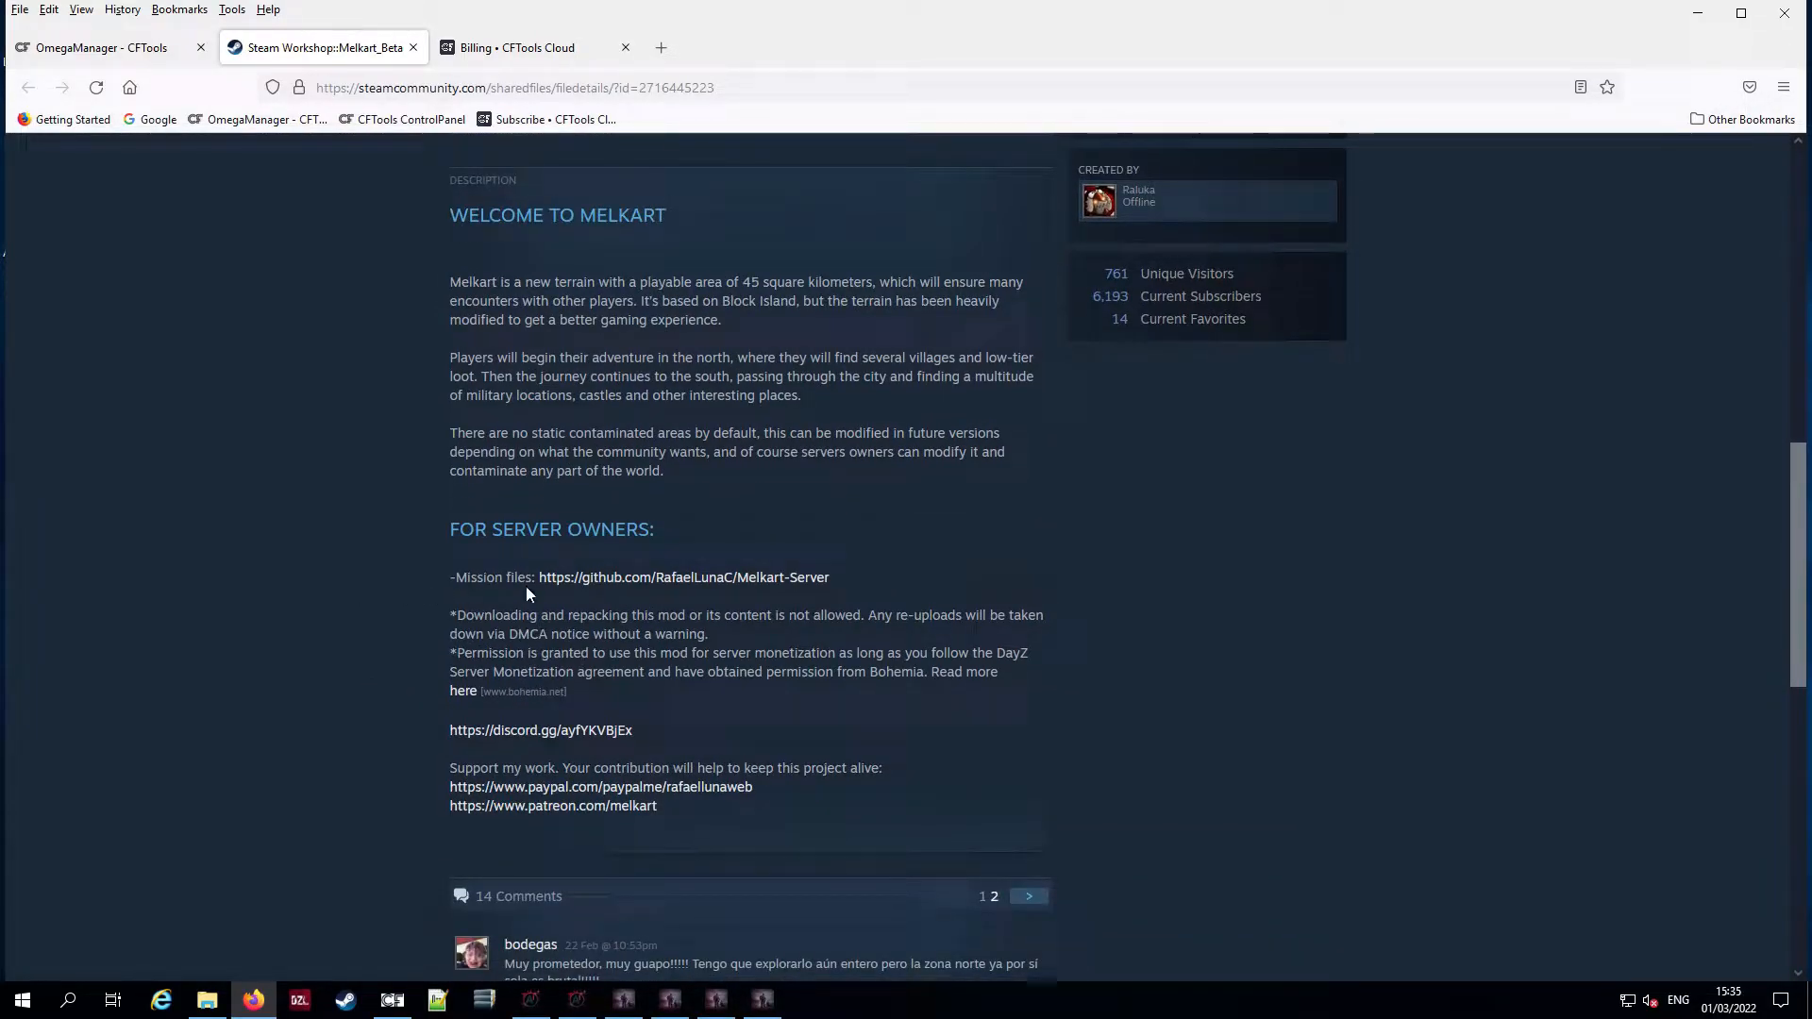
left_click(722, 580)
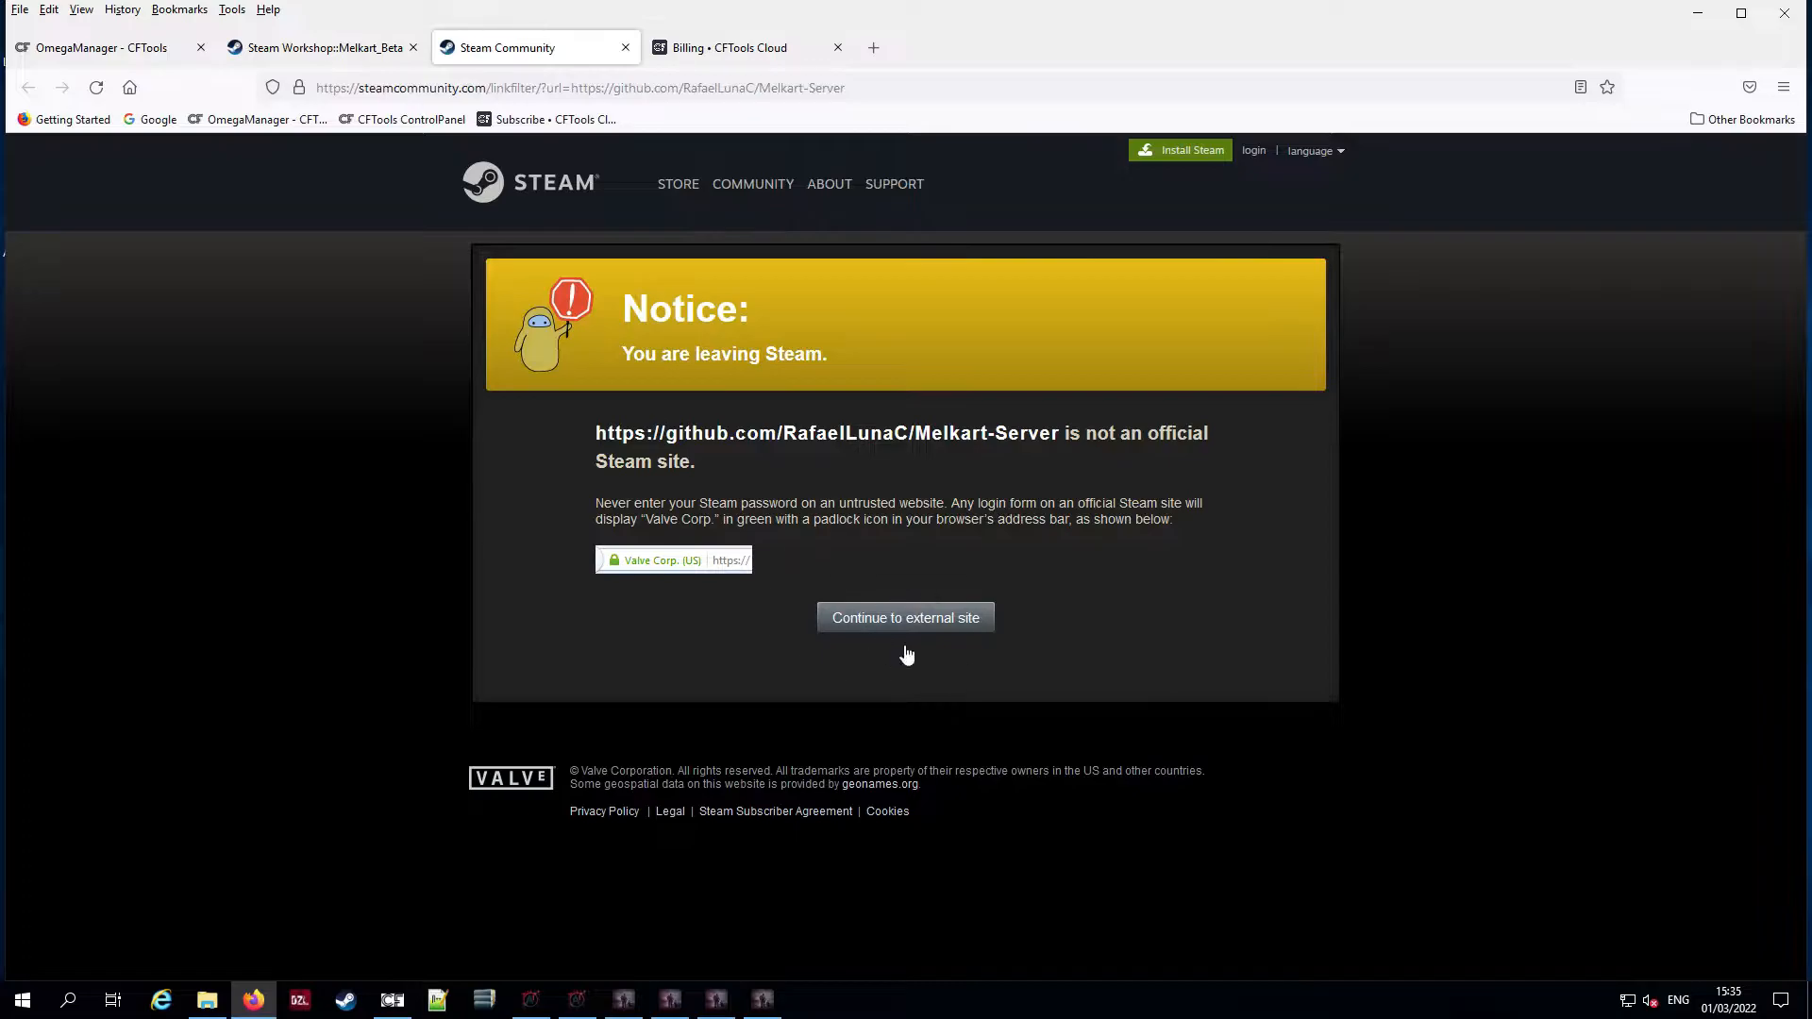
left_click(887, 620)
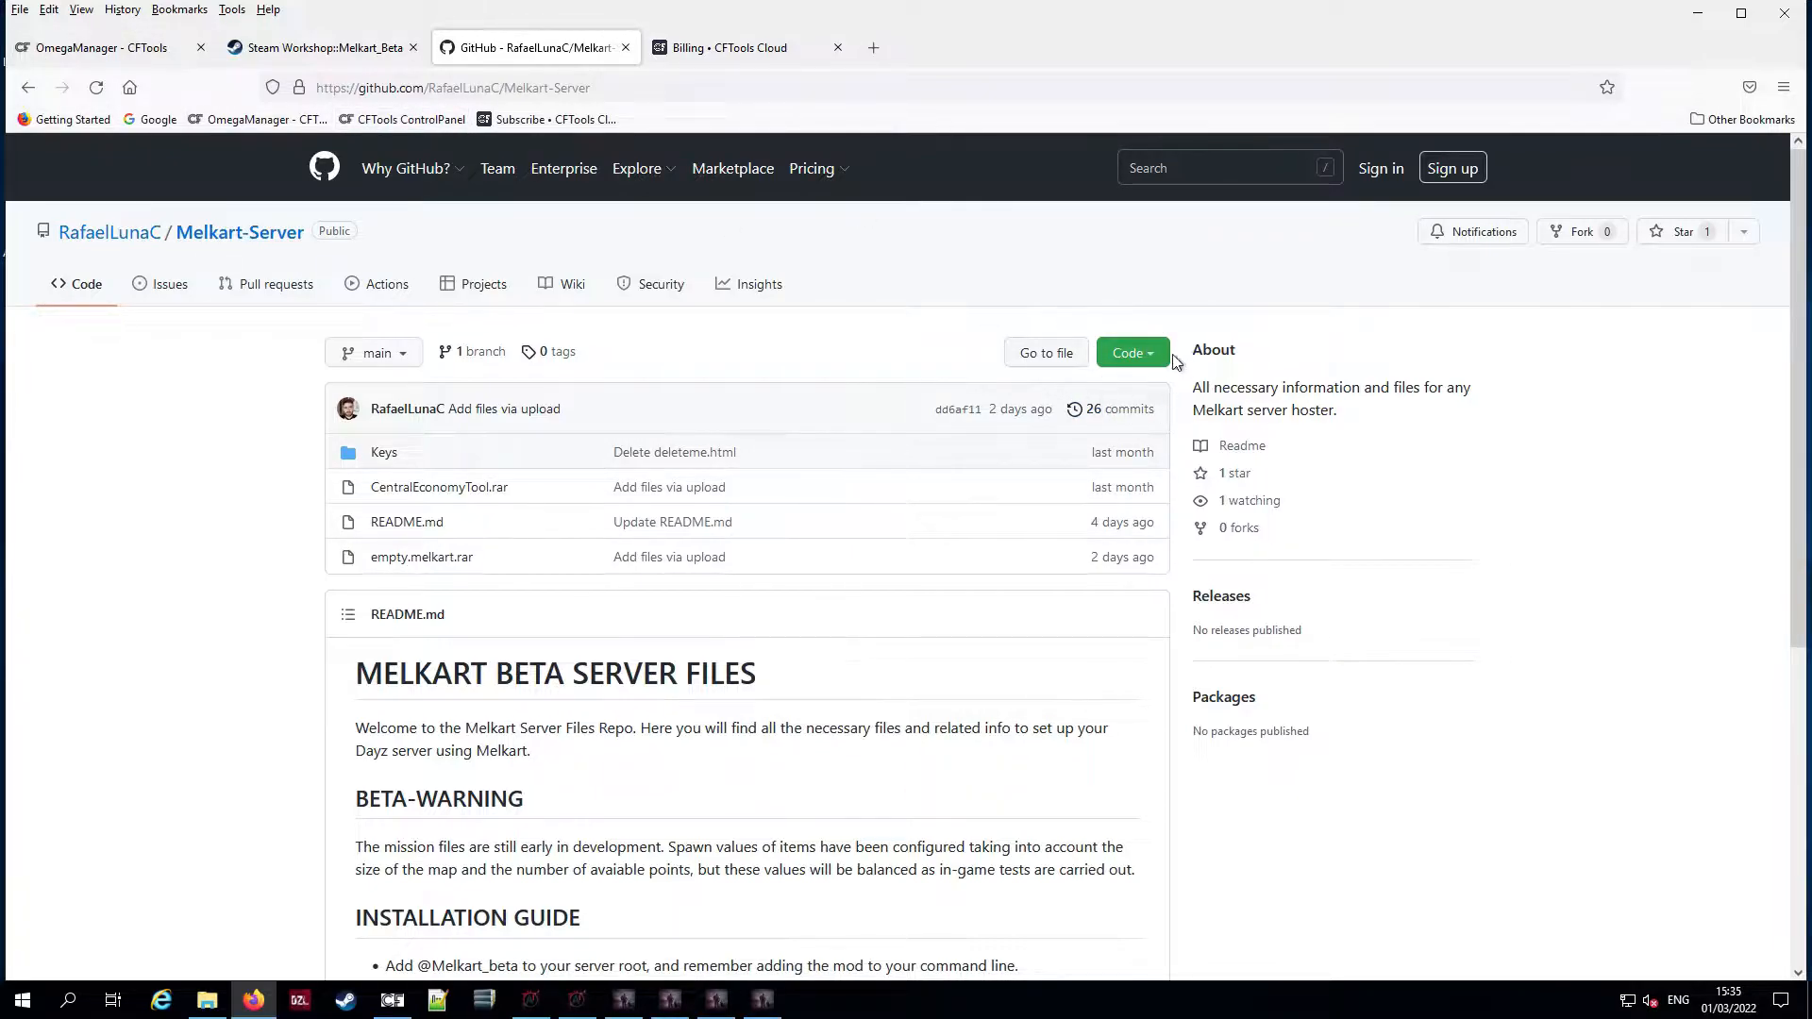
Download the Melkart-Server repository as a ZIP and save the file
left_click(1148, 359)
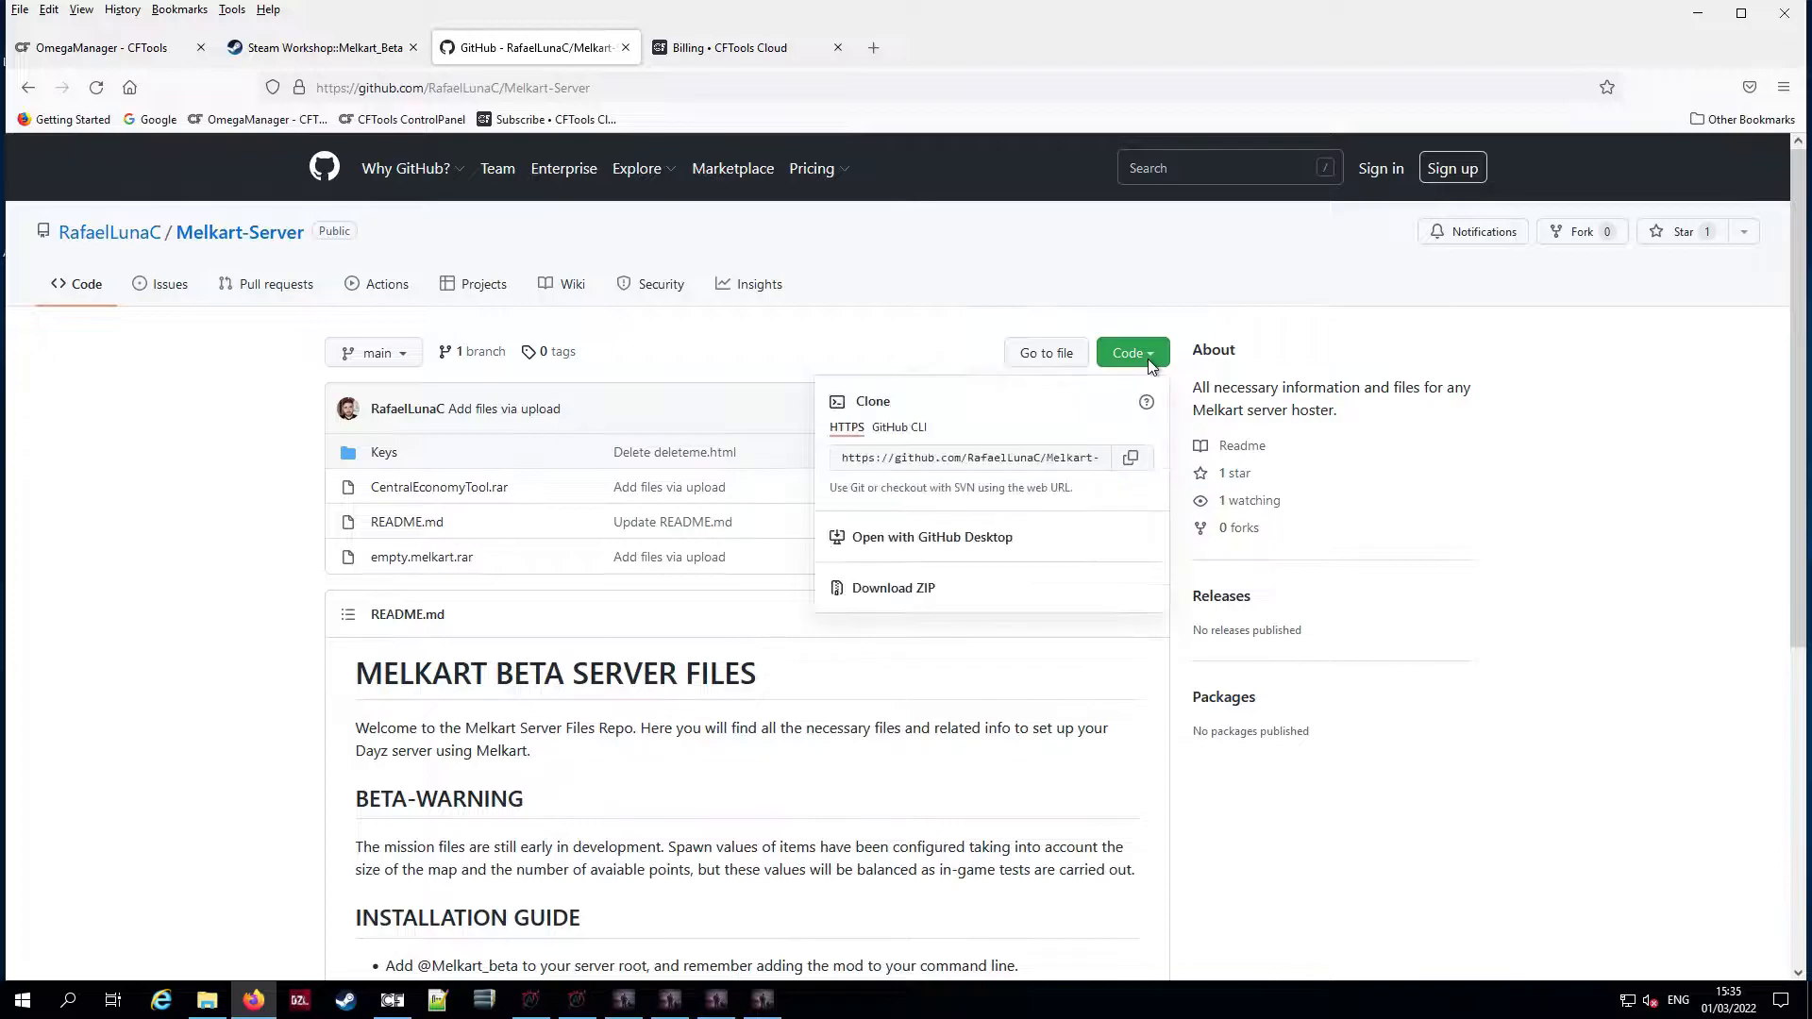
left_click(912, 605)
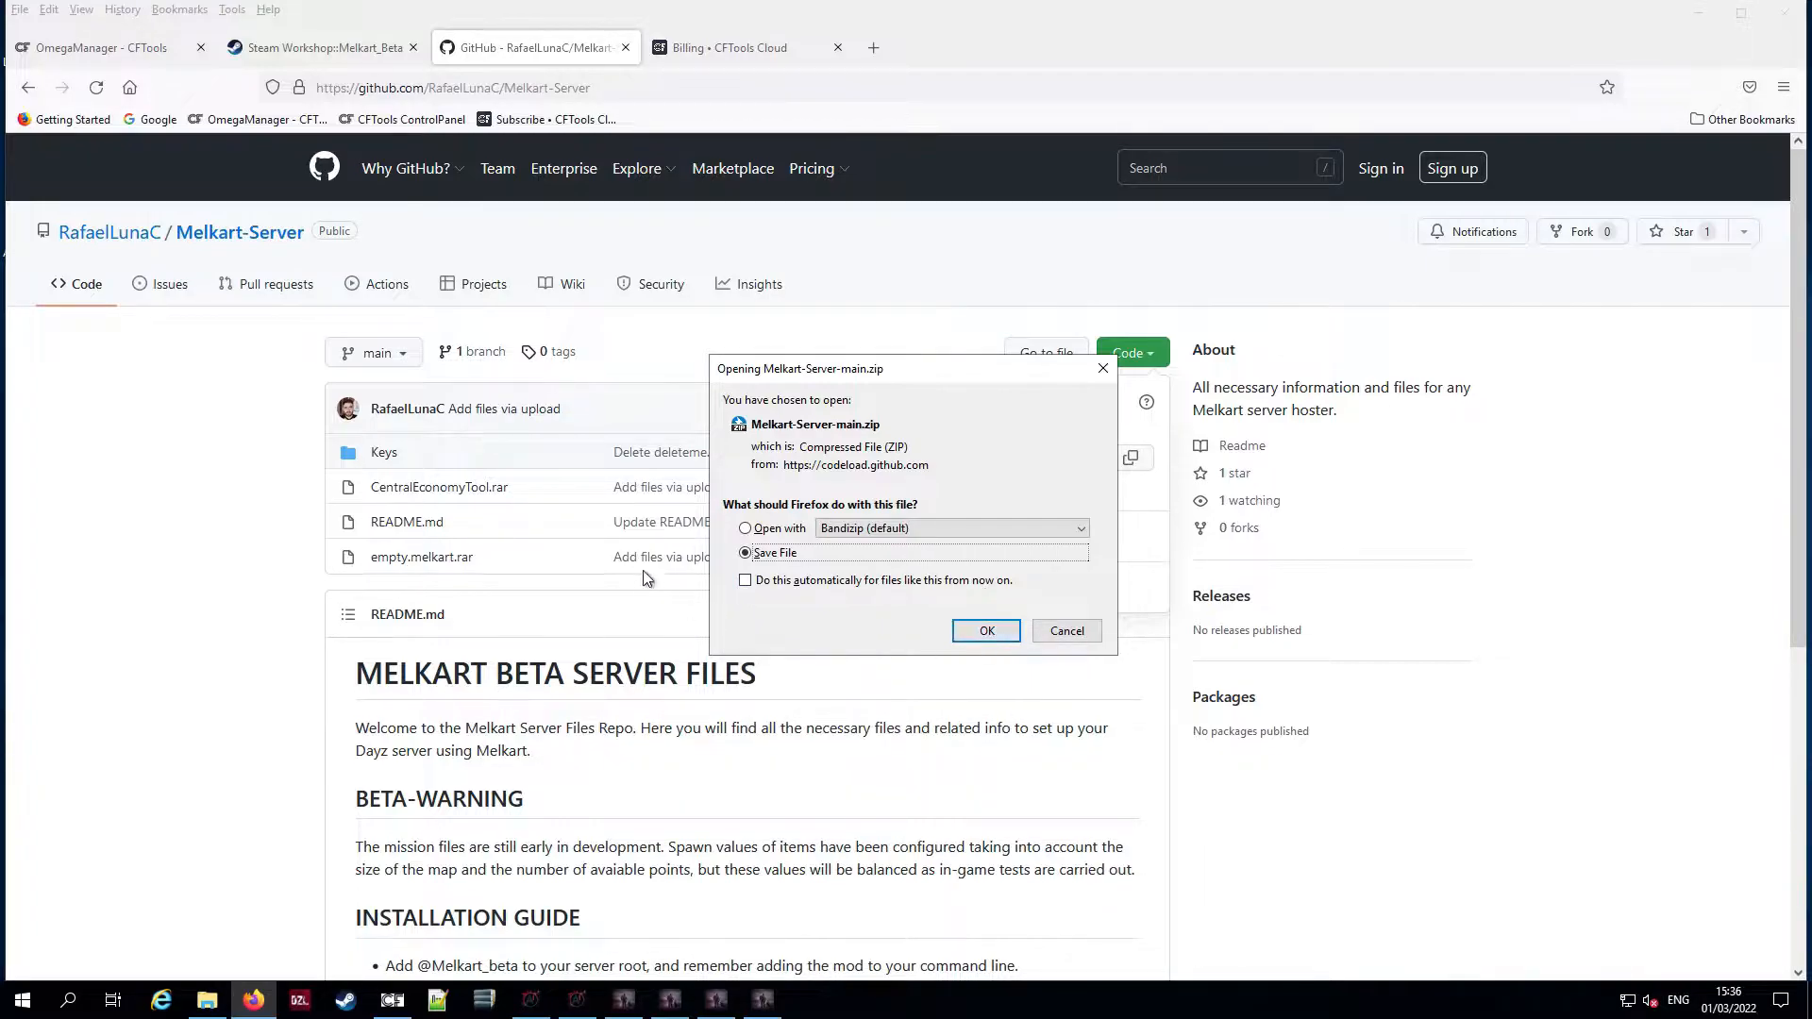
left_click(980, 633)
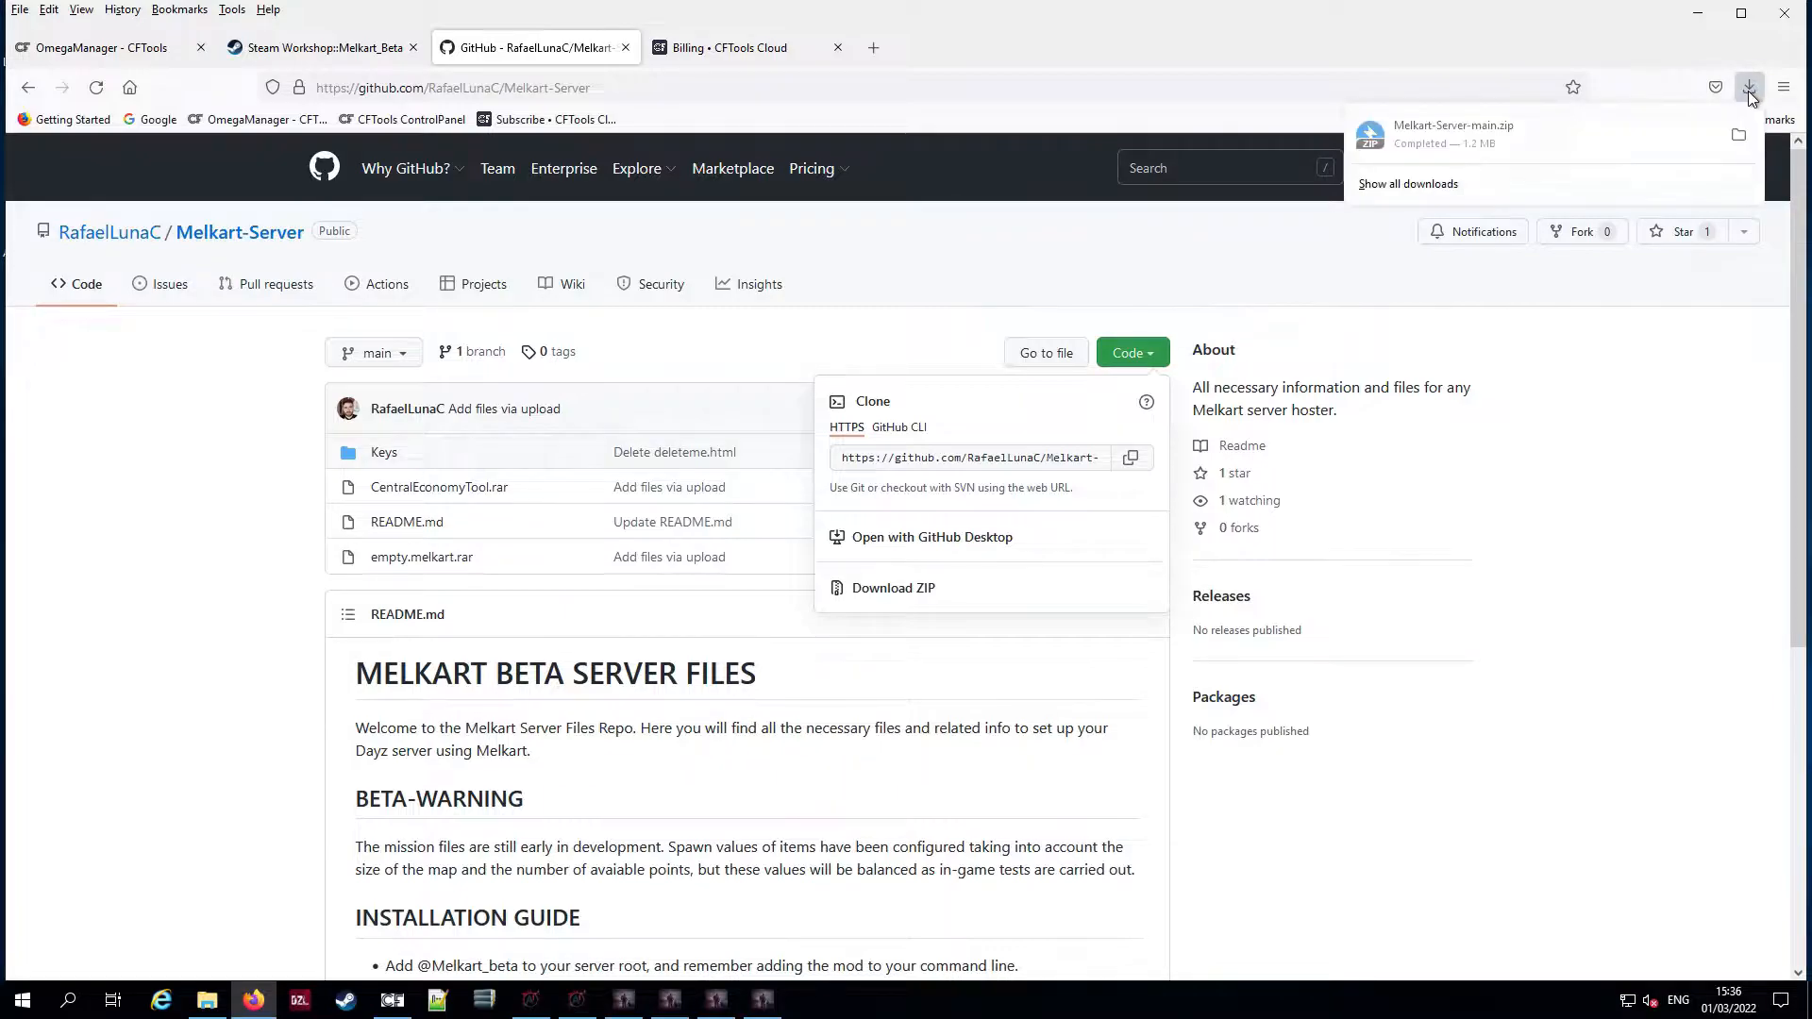
Extract the downloaded Melkart-Server-main.zip to the Desktop with Bandizip, close the archive and decline the Bandizip update
left_click(1475, 139)
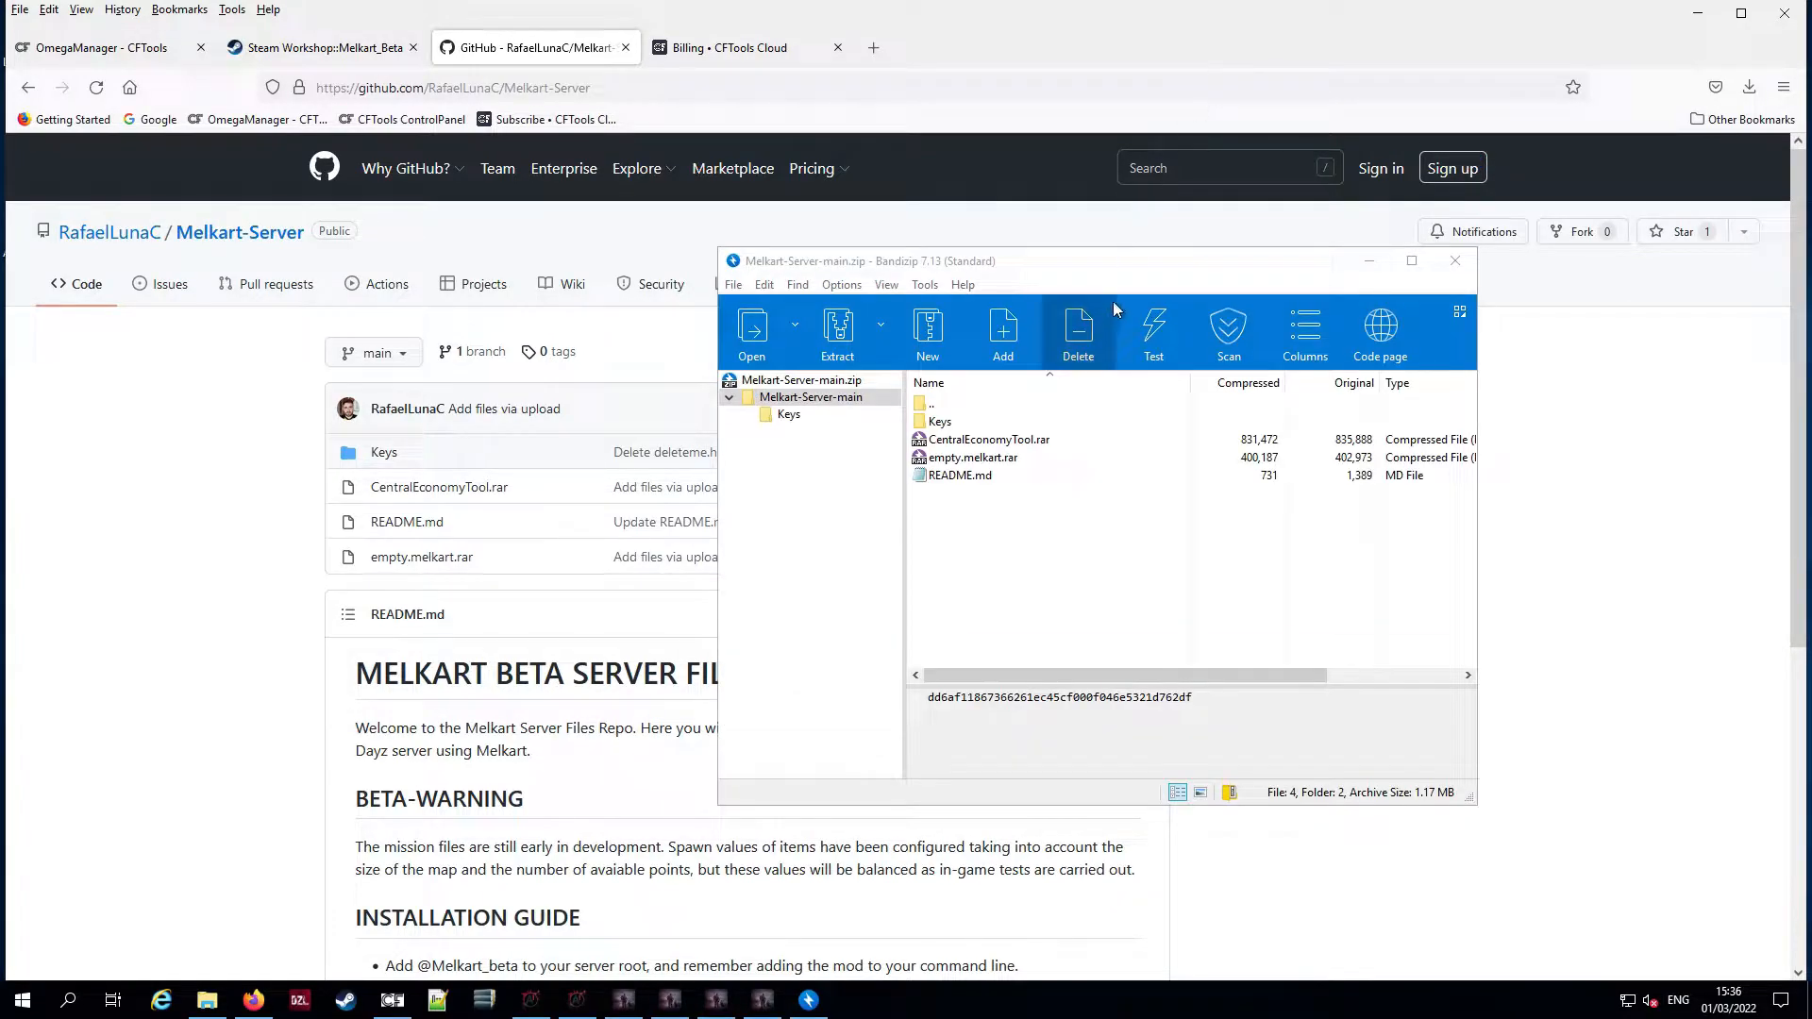
left_click_drag(1080, 267, 785, 172)
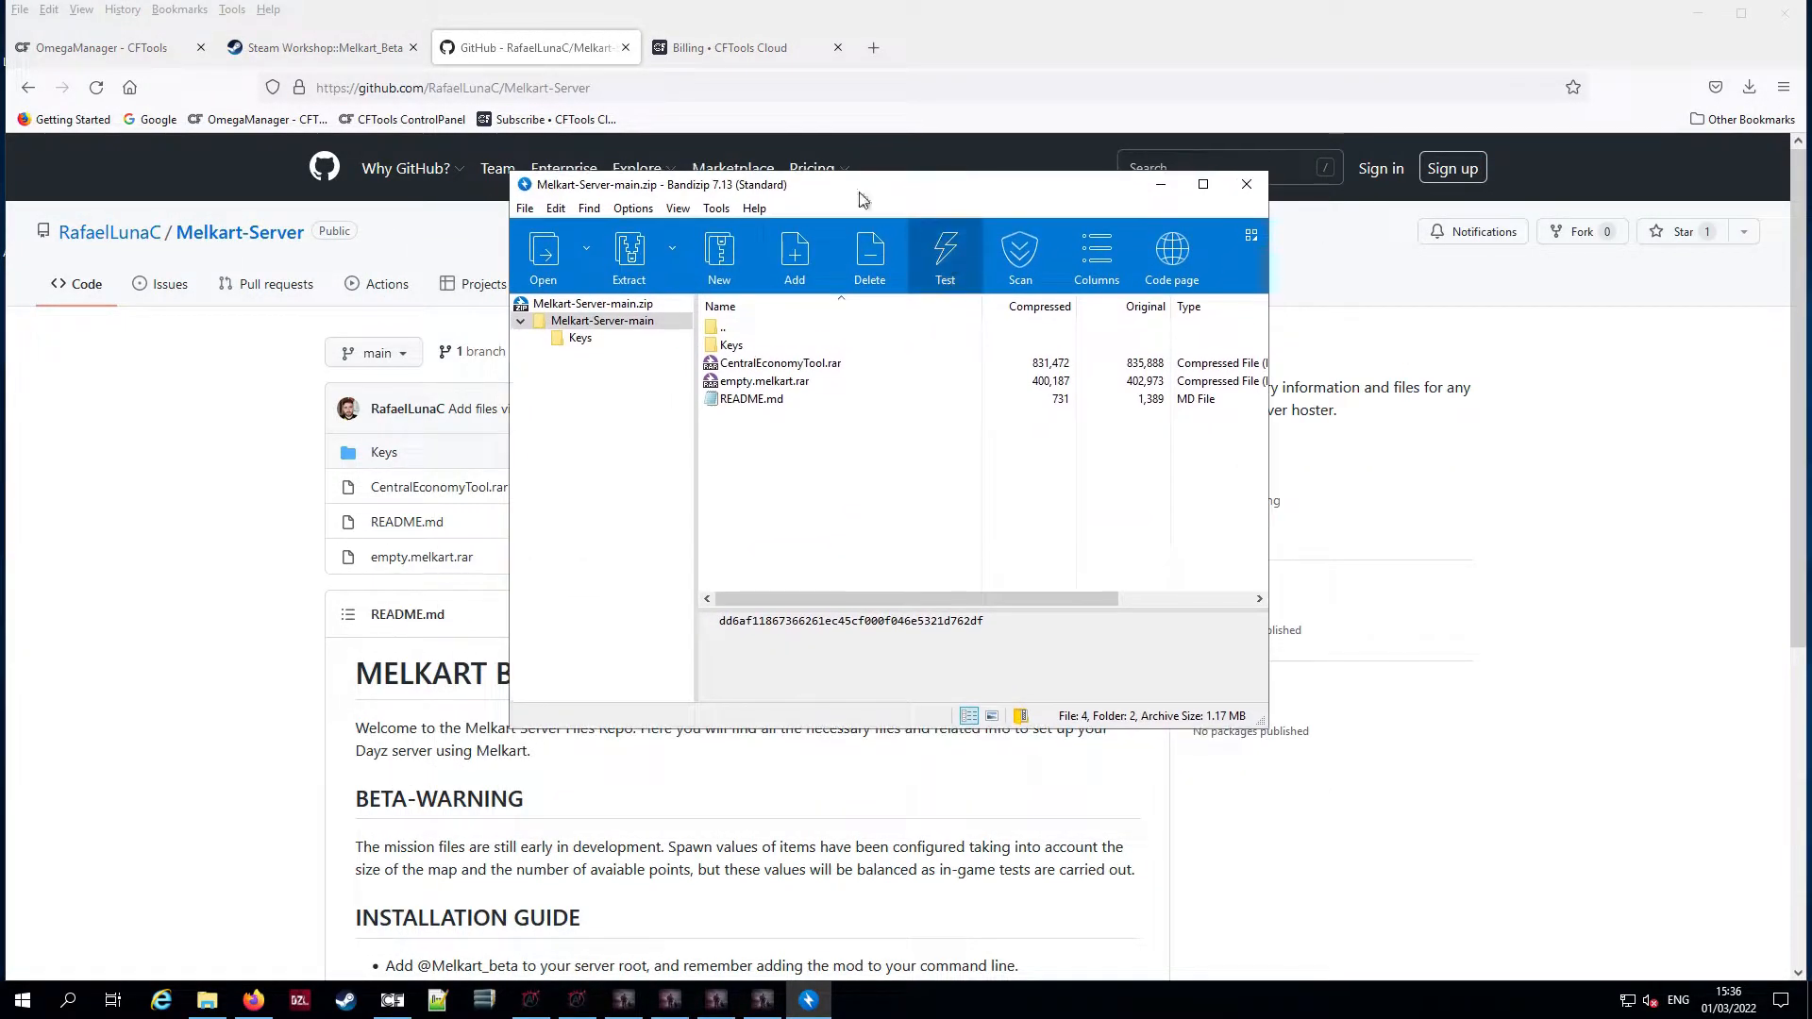
left_click(630, 253)
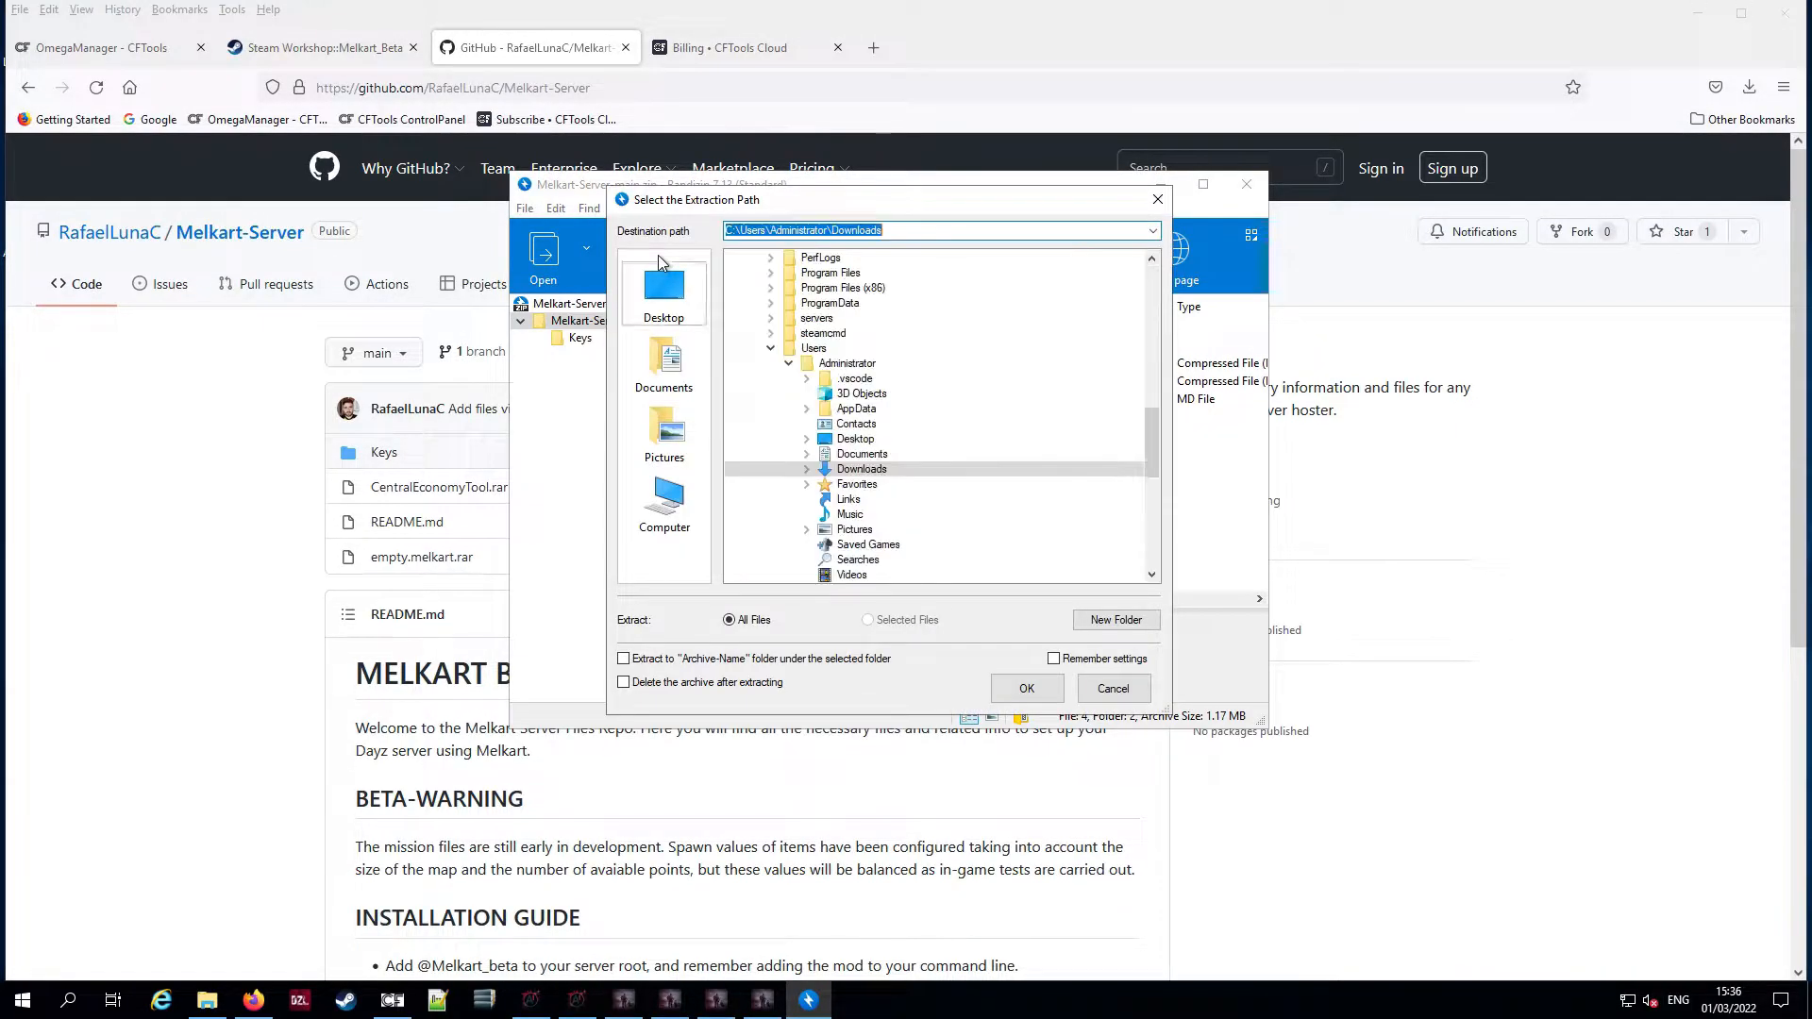
left_click(661, 317)
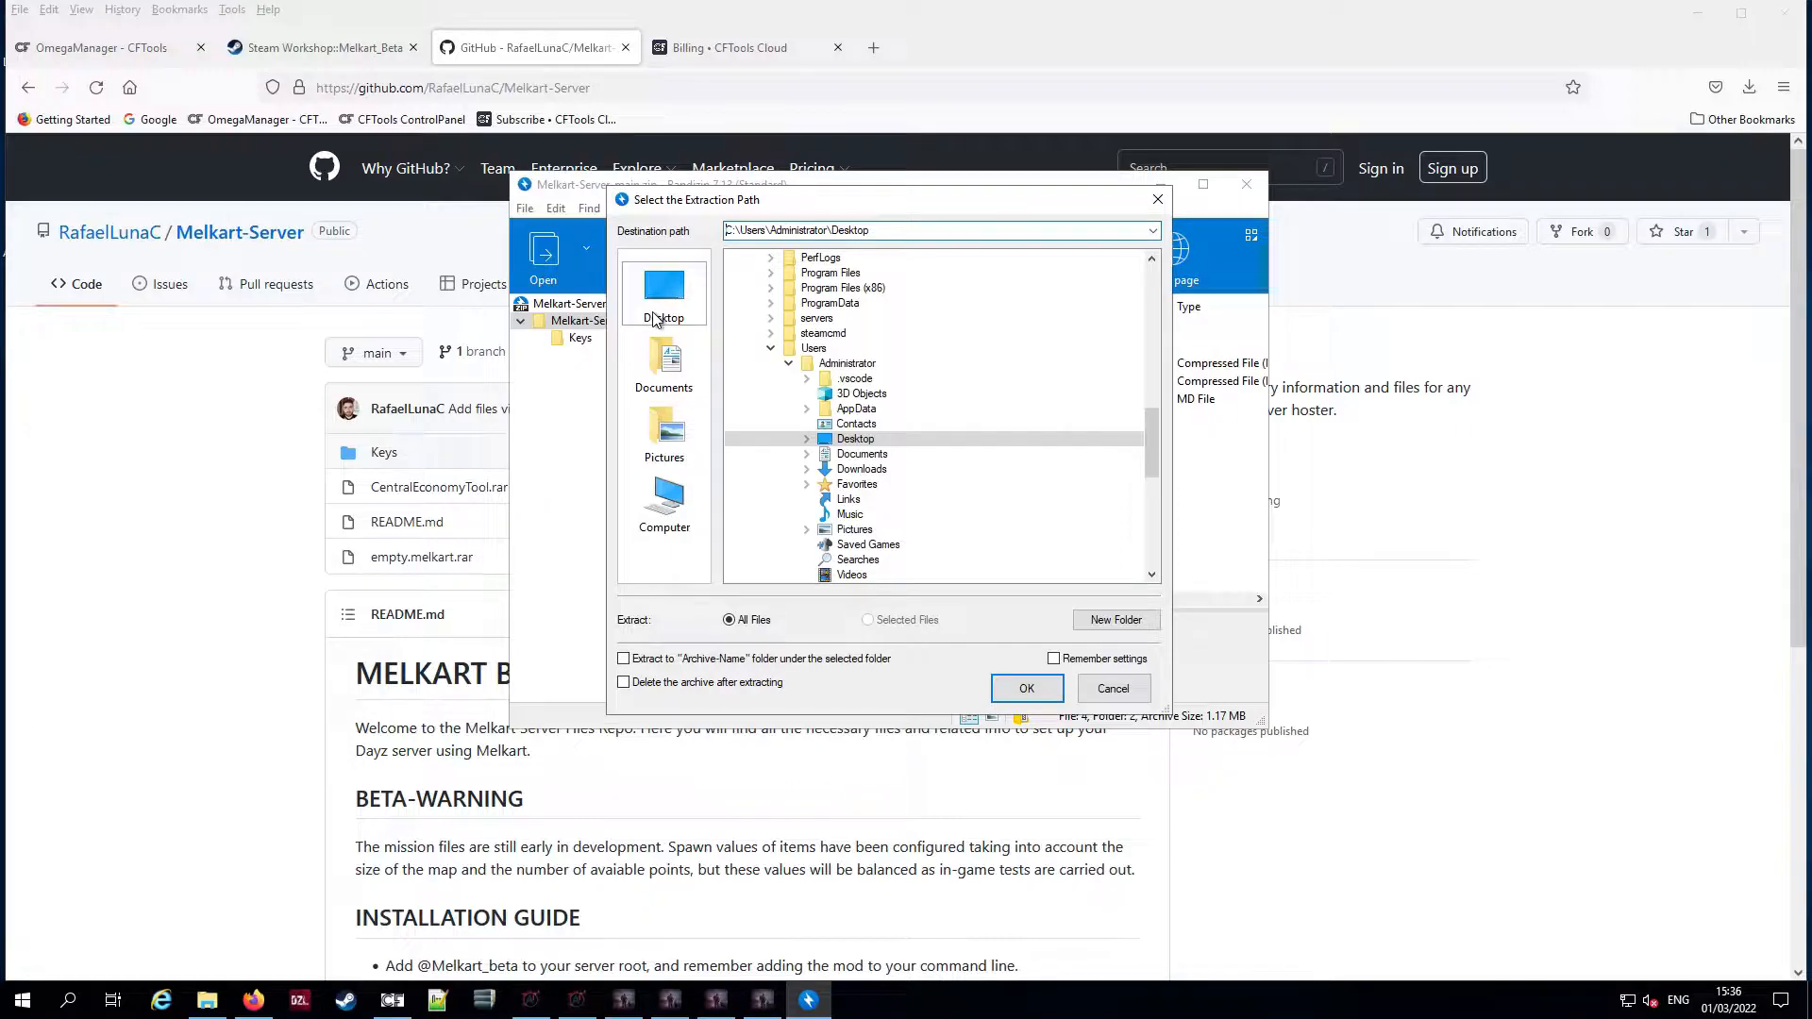
left_click(1028, 688)
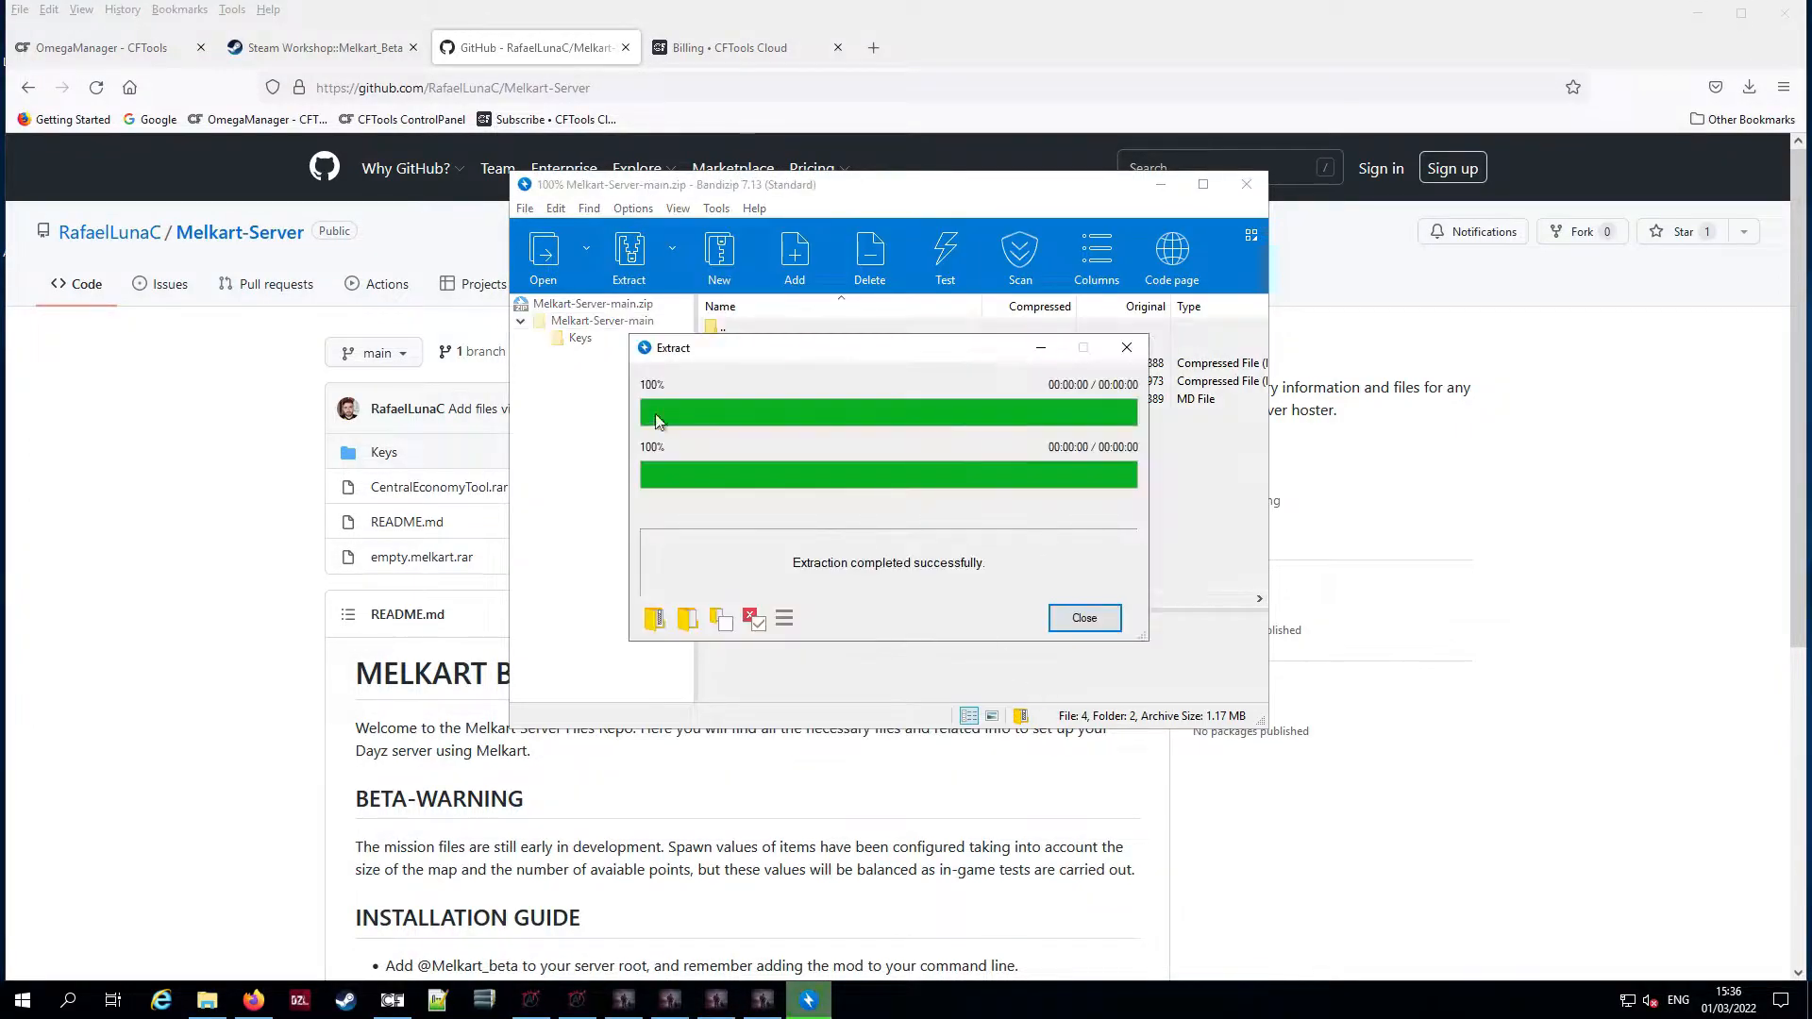
left_click(1110, 621)
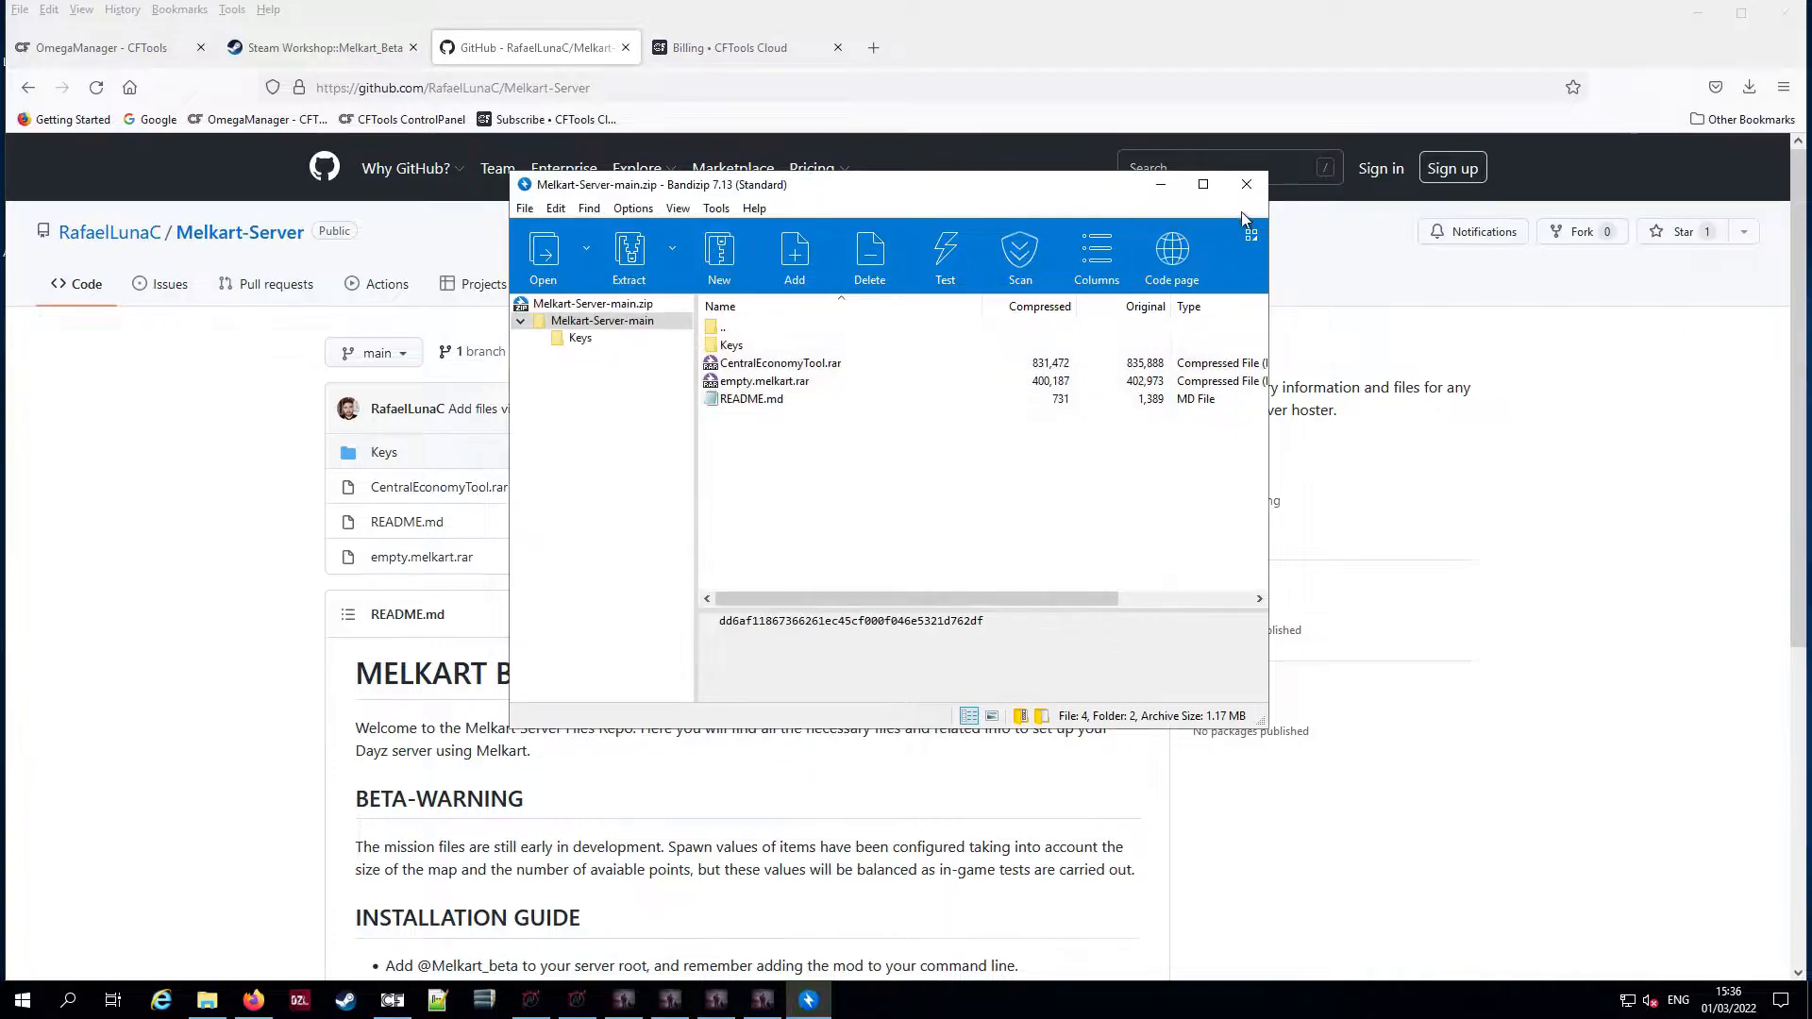
left_click(1245, 184)
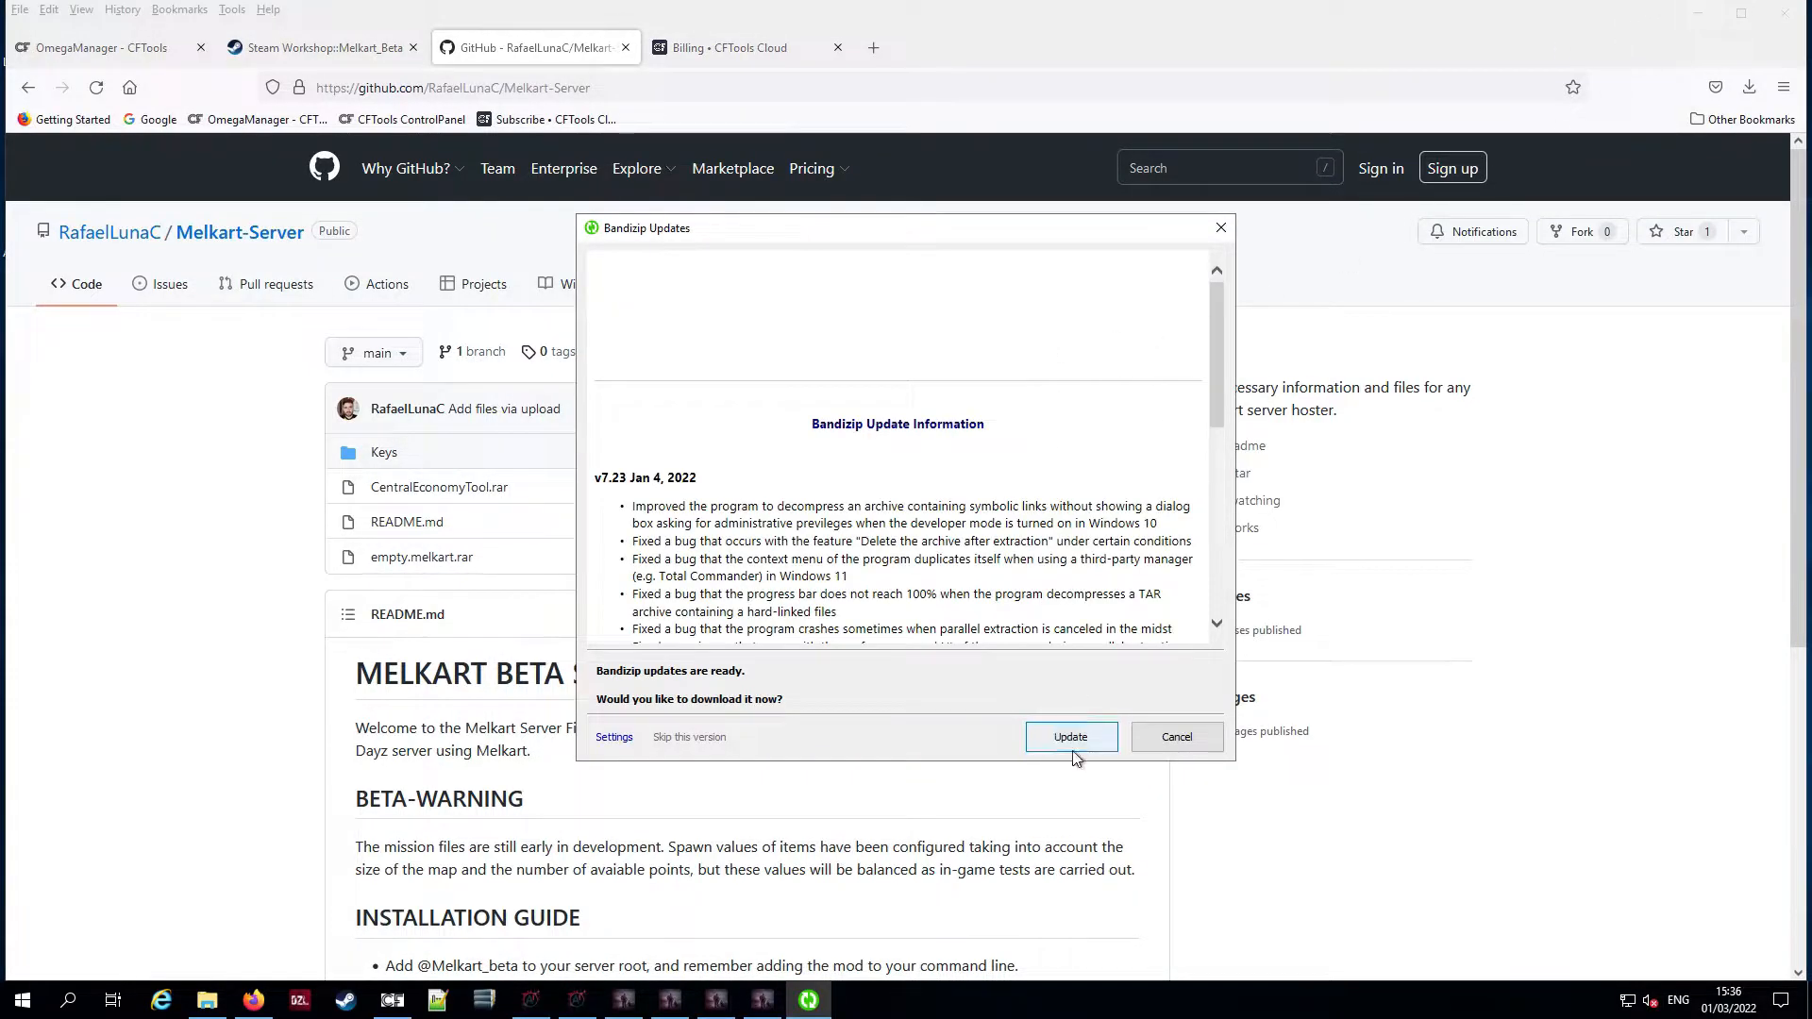
left_click(1175, 737)
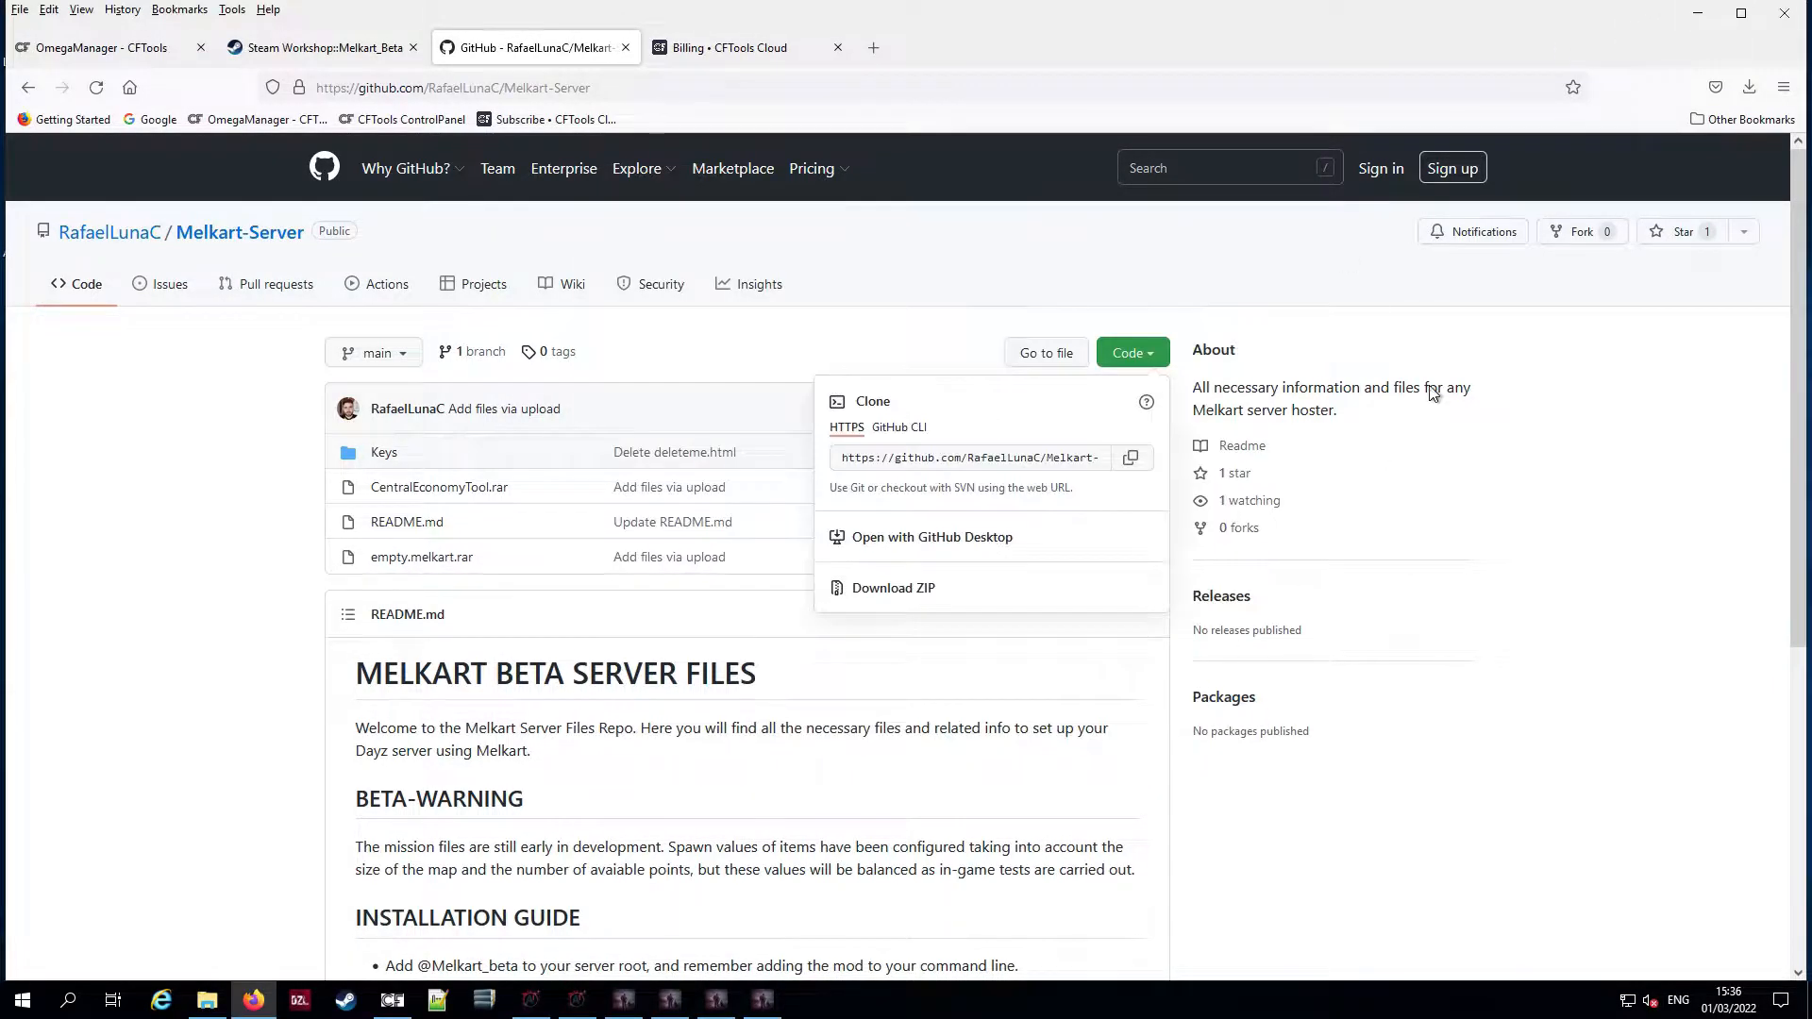
Minimize the browser, the DayZ console and the server management window, leaving the test folder window open on the desktop
left_click(1703, 17)
left_click_drag(665, 20, 1083, 78)
left_click_drag(453, 66, 357, 196)
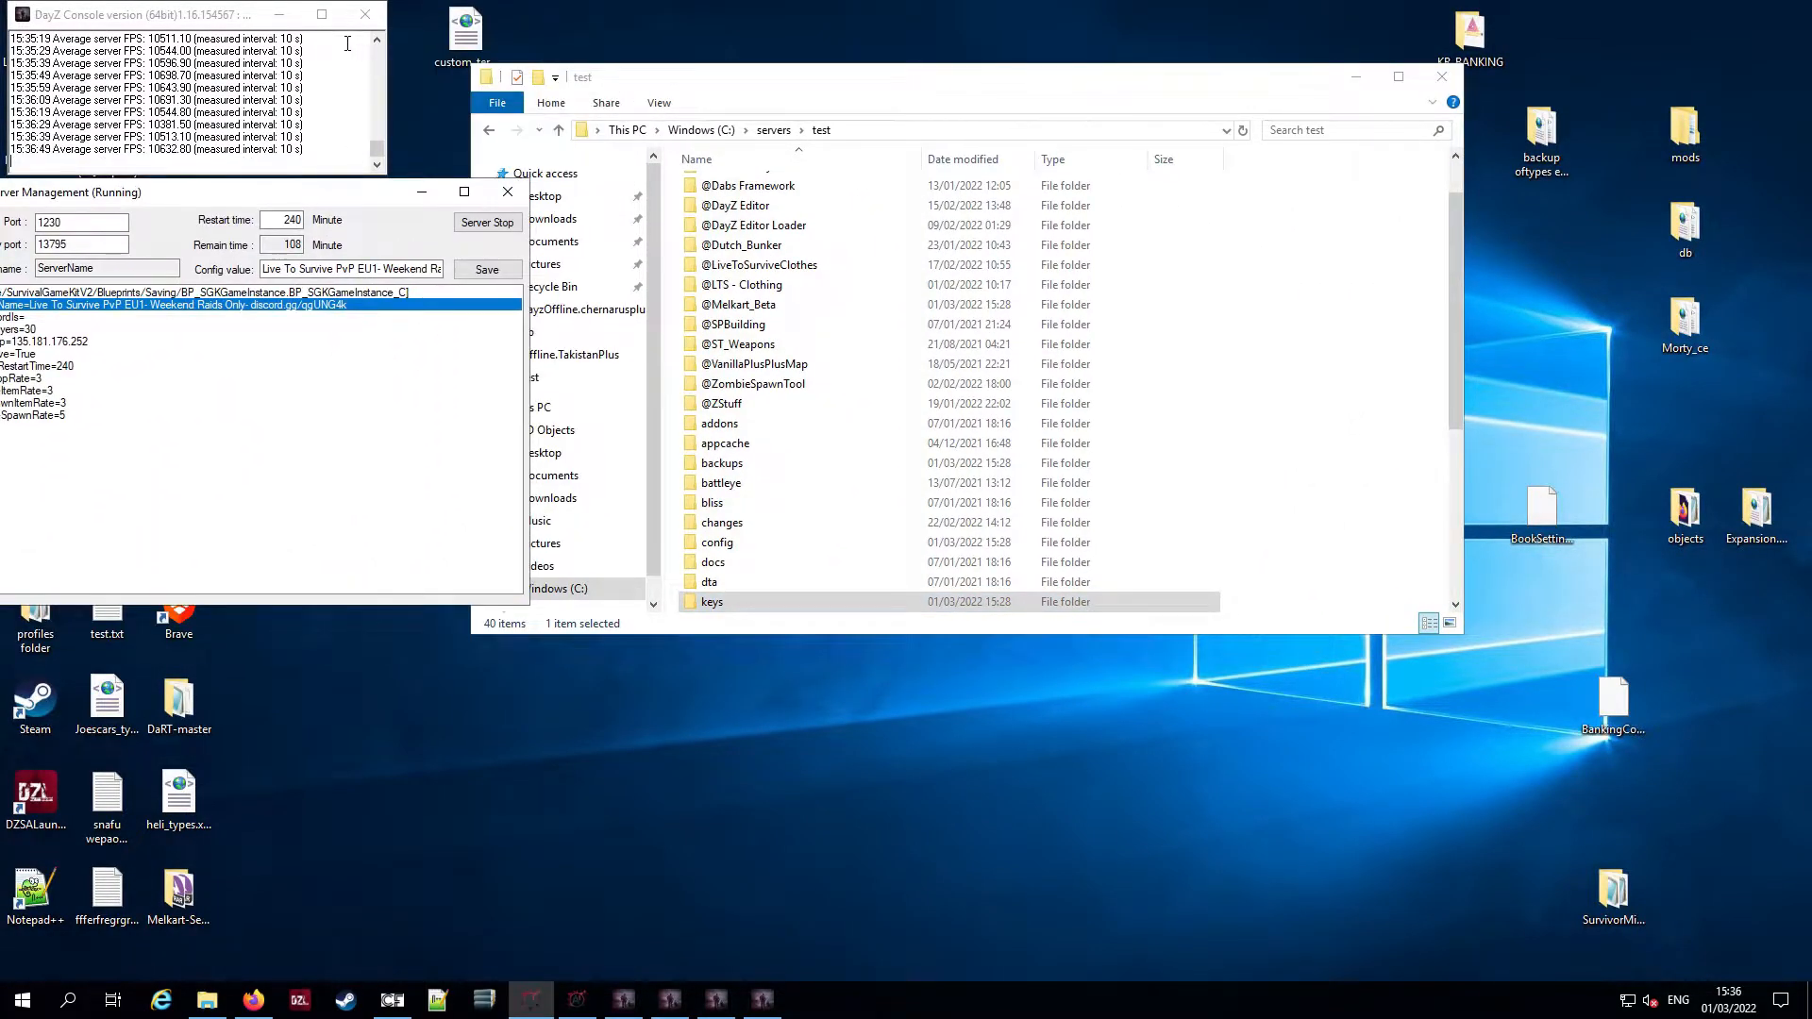
left_click(291, 26)
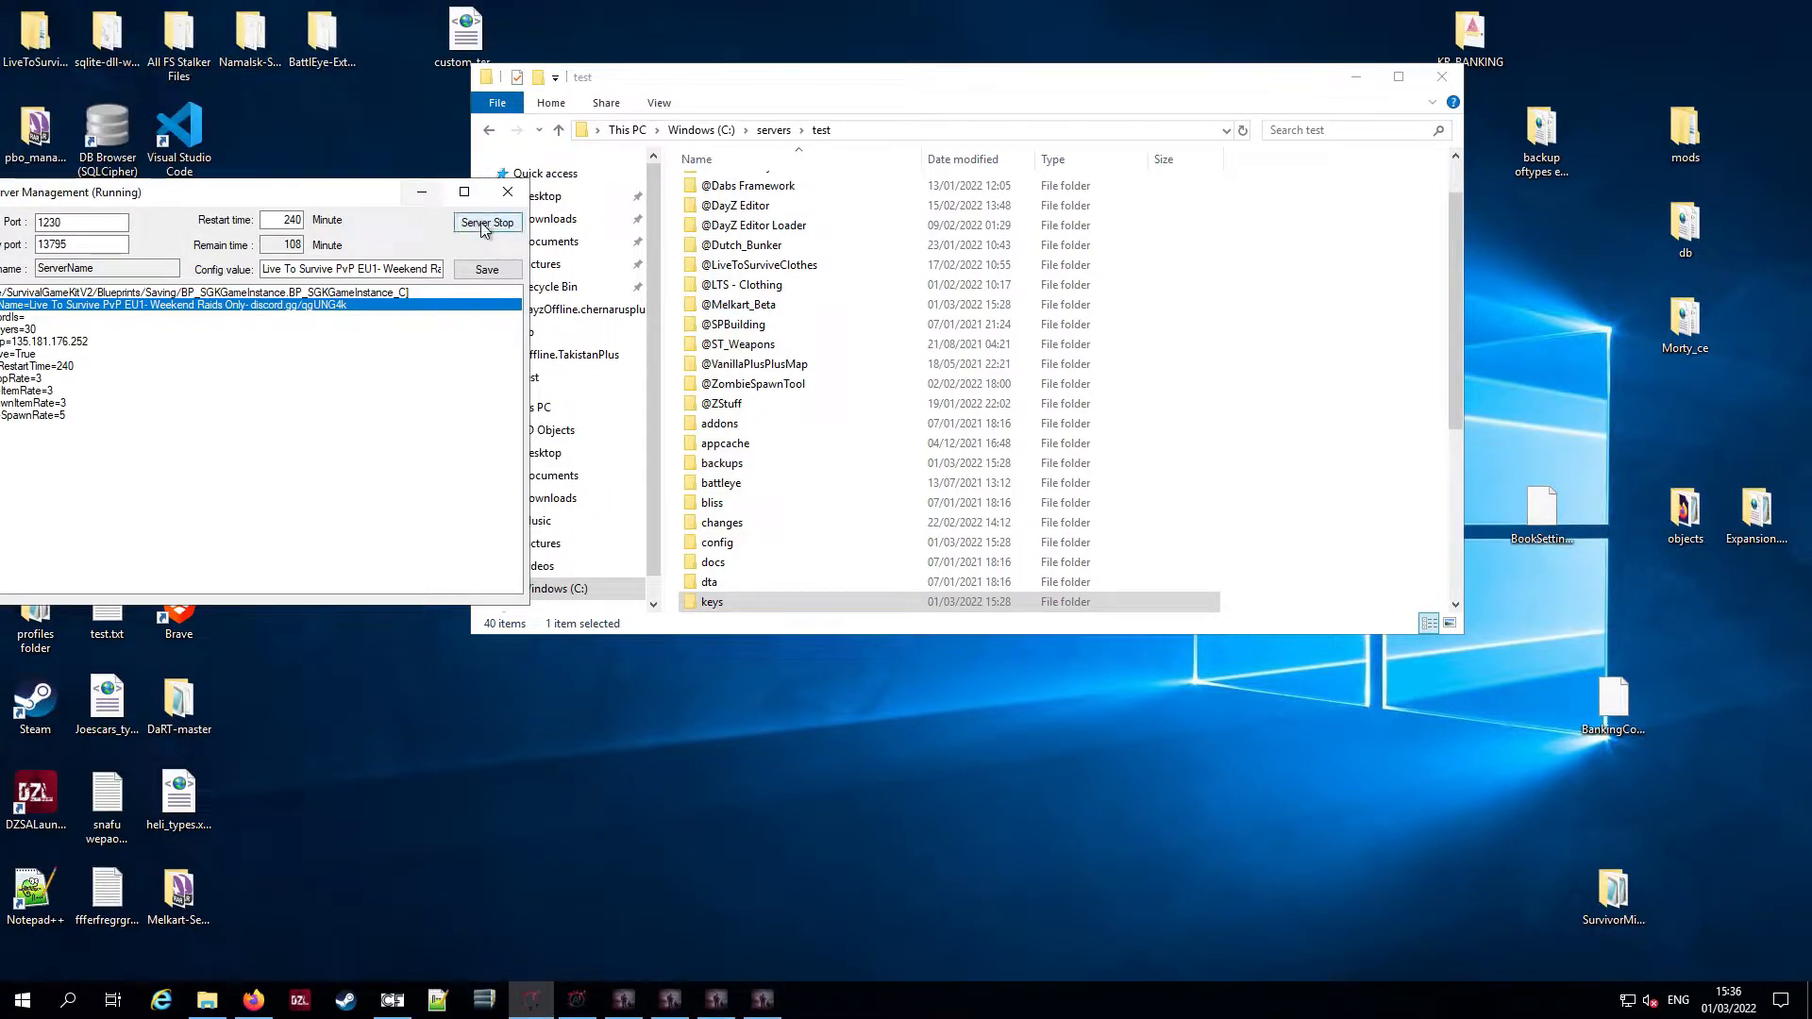
left_click(421, 193)
Place the extracted Melkart-Server-main folder on the free desktop area beneath the test folder window
left_click_drag(179, 892, 609, 718)
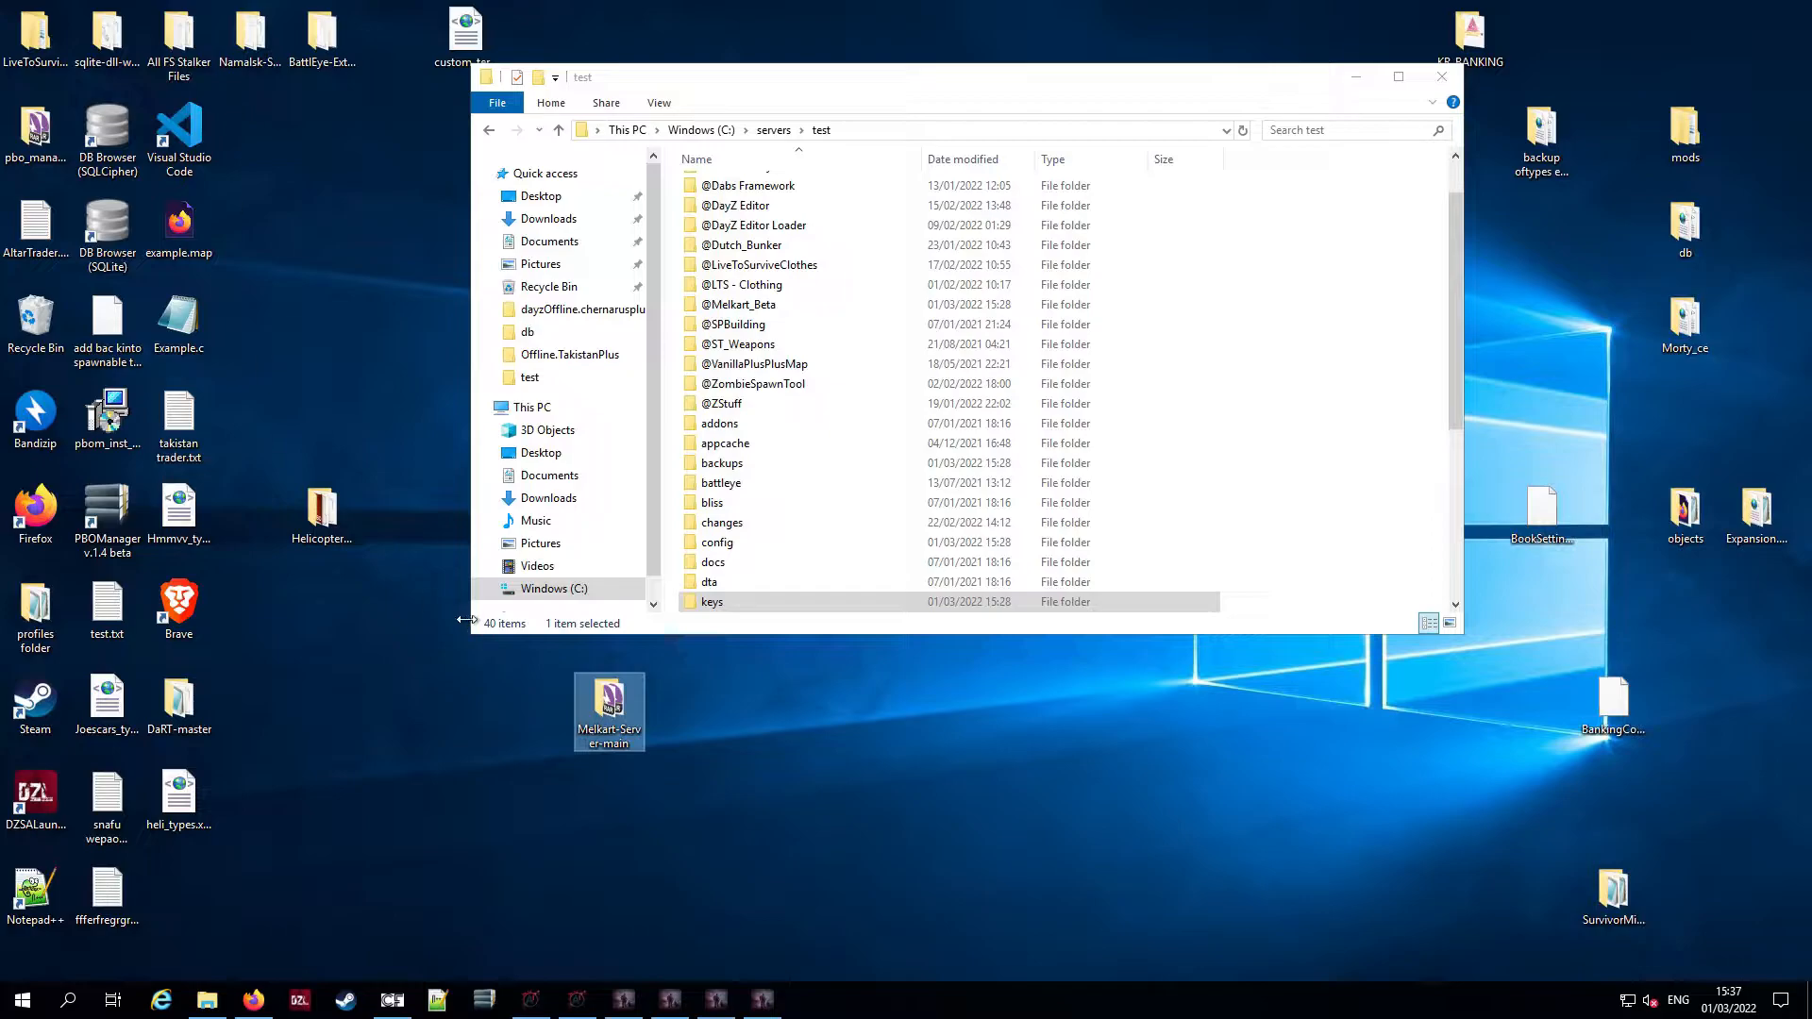
left_click_drag(606, 698, 703, 784)
left_click_drag(989, 64, 976, 144)
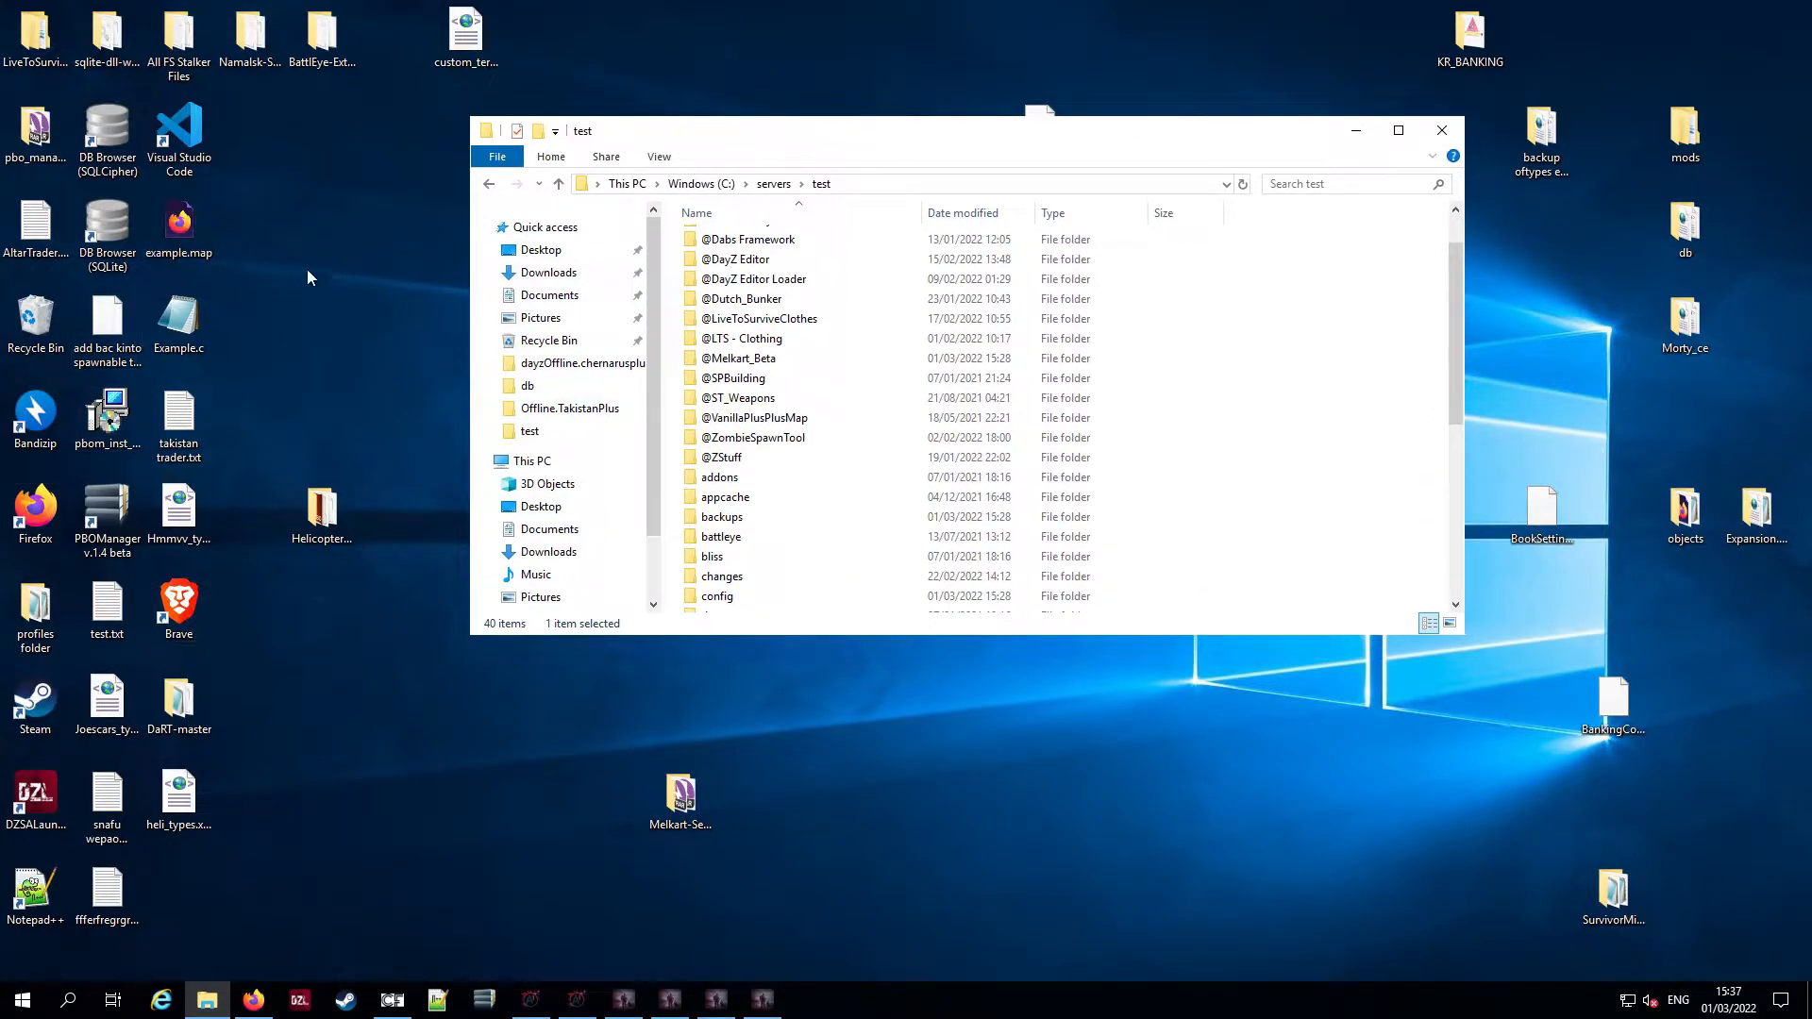
Minimize the remote server session to show the local PC's desktop
mouse_move(1557, 2)
left_click(1095, 13)
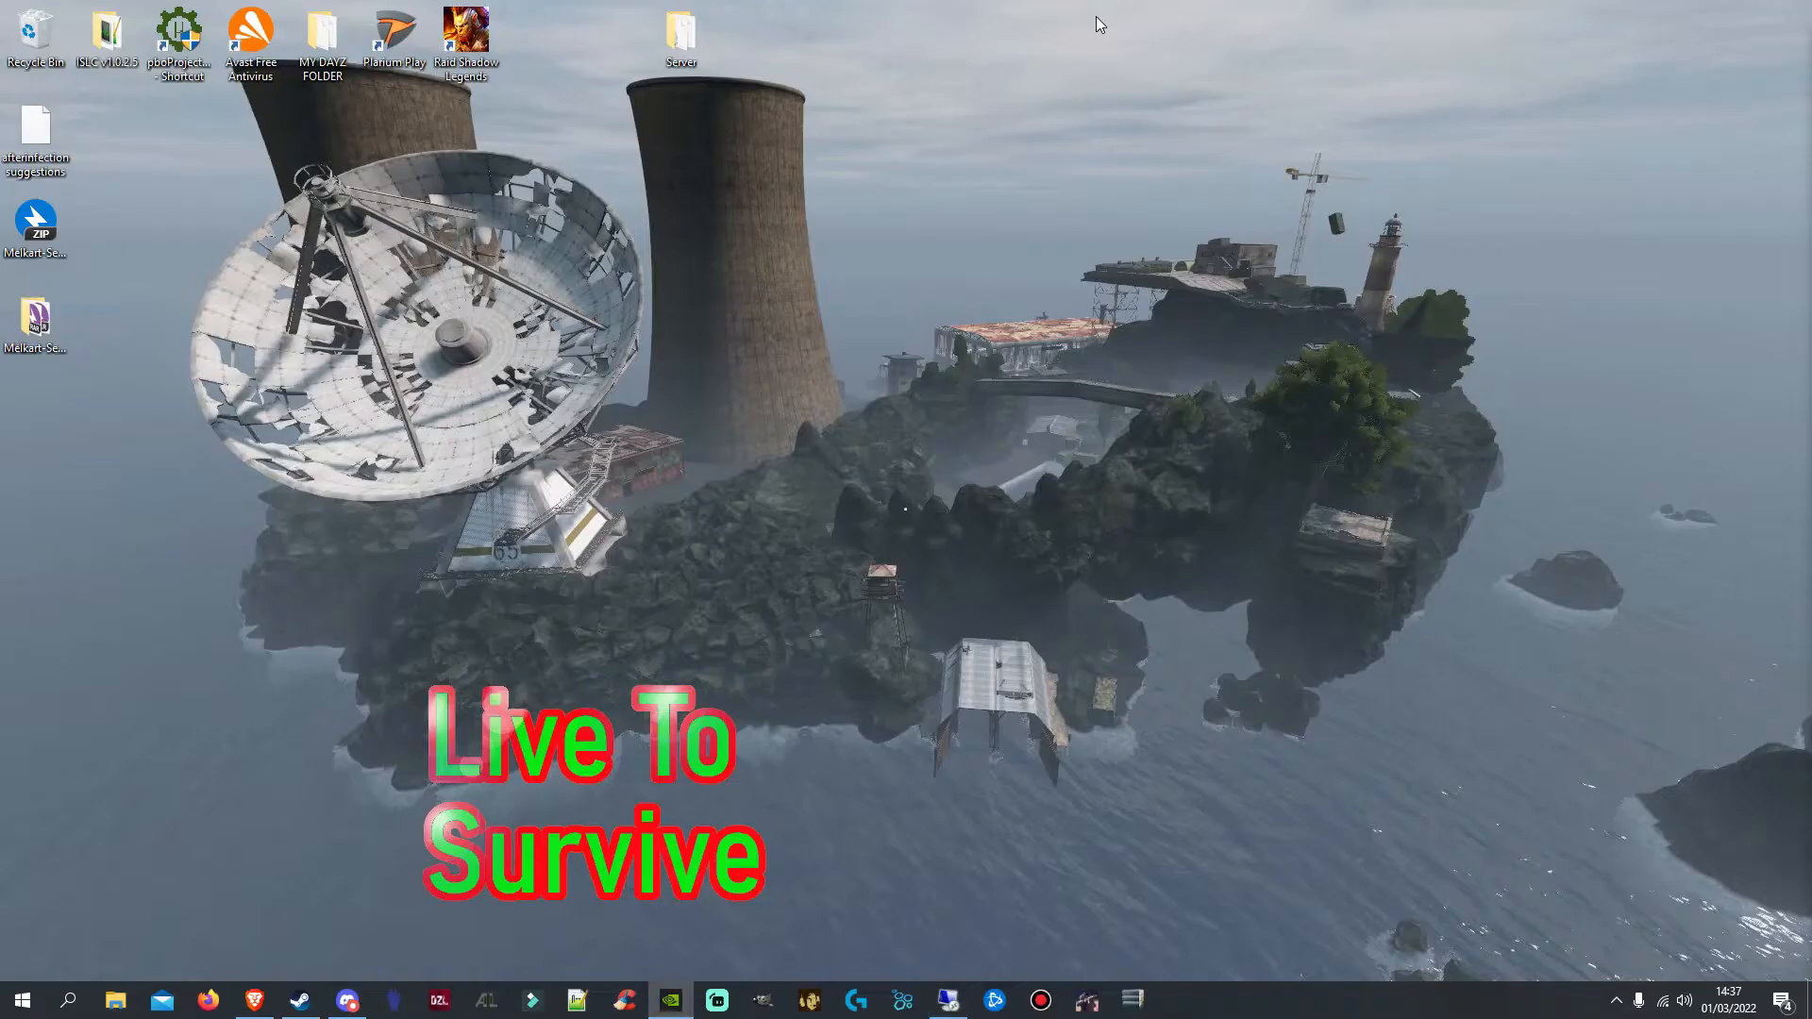
Review the extraction options for the Melkart-Server zip on the local desktop, put it back in place and return to the remote server session
left_click_drag(38, 222, 980, 336)
right_click(959, 349)
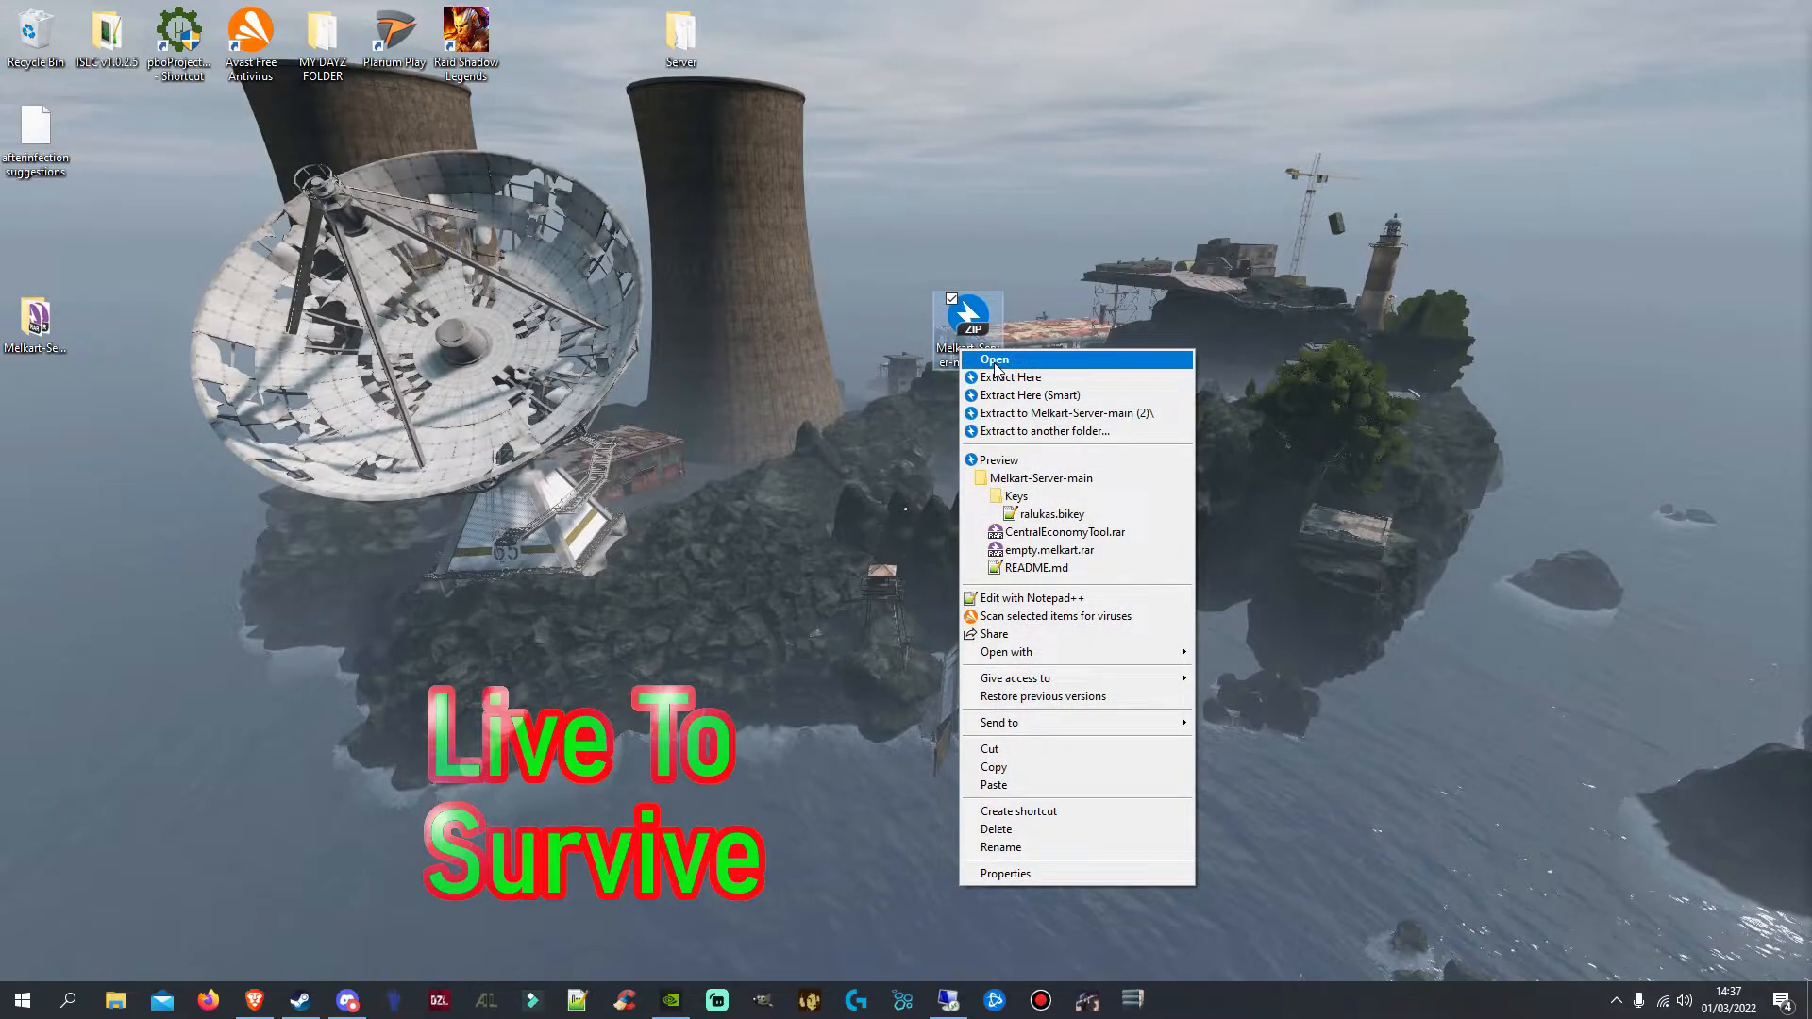
left_click(971, 324)
left_click_drag(975, 343, 42, 247)
left_click_drag(35, 326, 85, 352)
left_click(949, 1000)
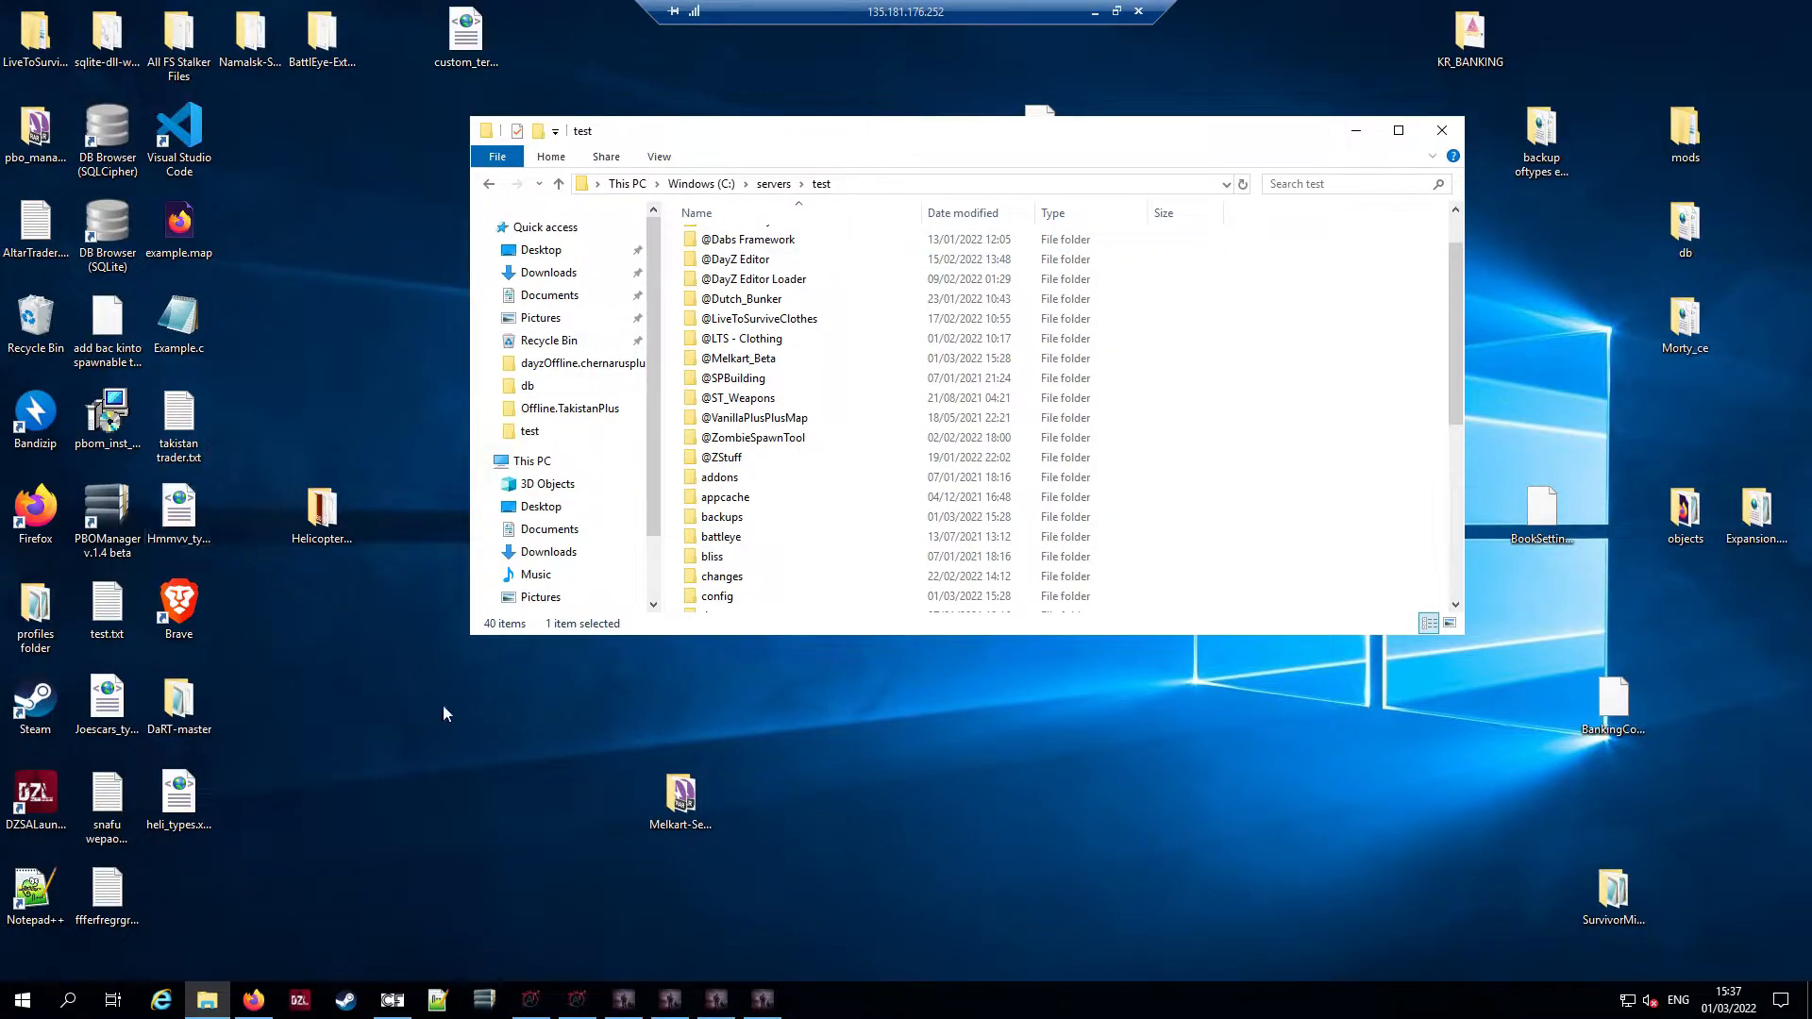
Open the Melkart-Server-main folder on the remote desktop and look through its Keys folder and README.md
left_click_drag(620, 773, 817, 769)
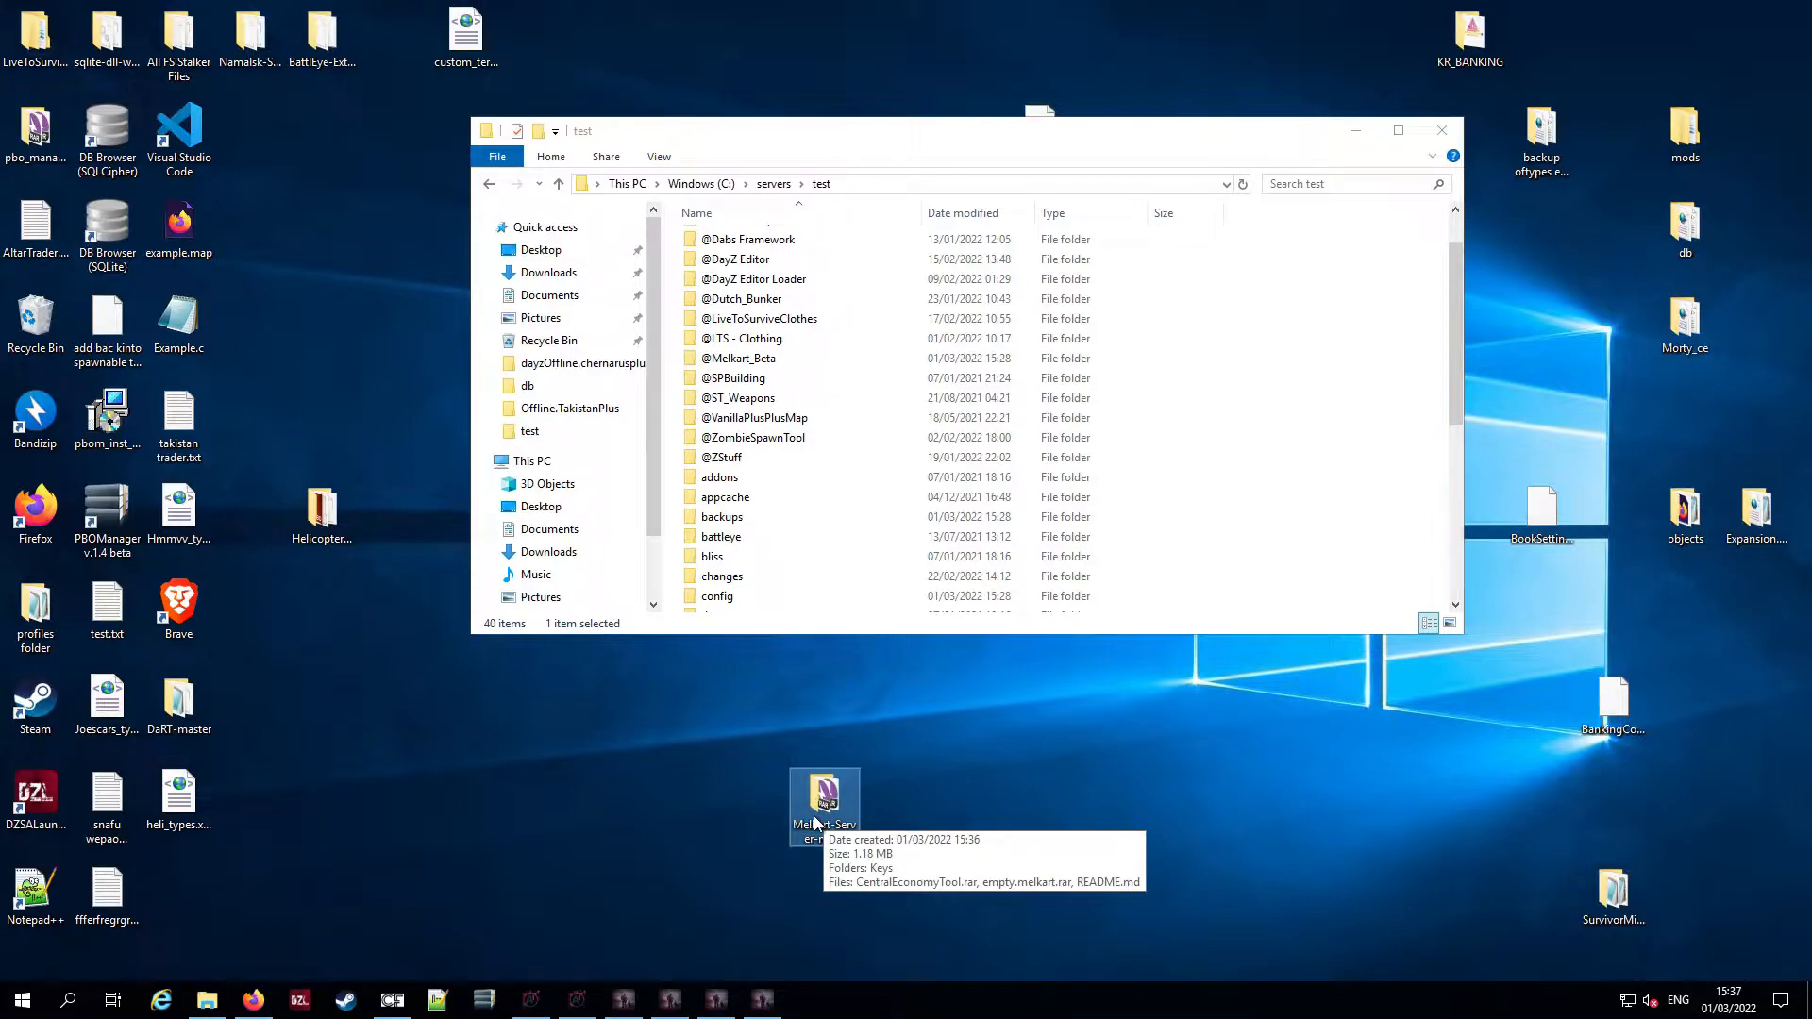
left_click_drag(727, 732, 925, 887)
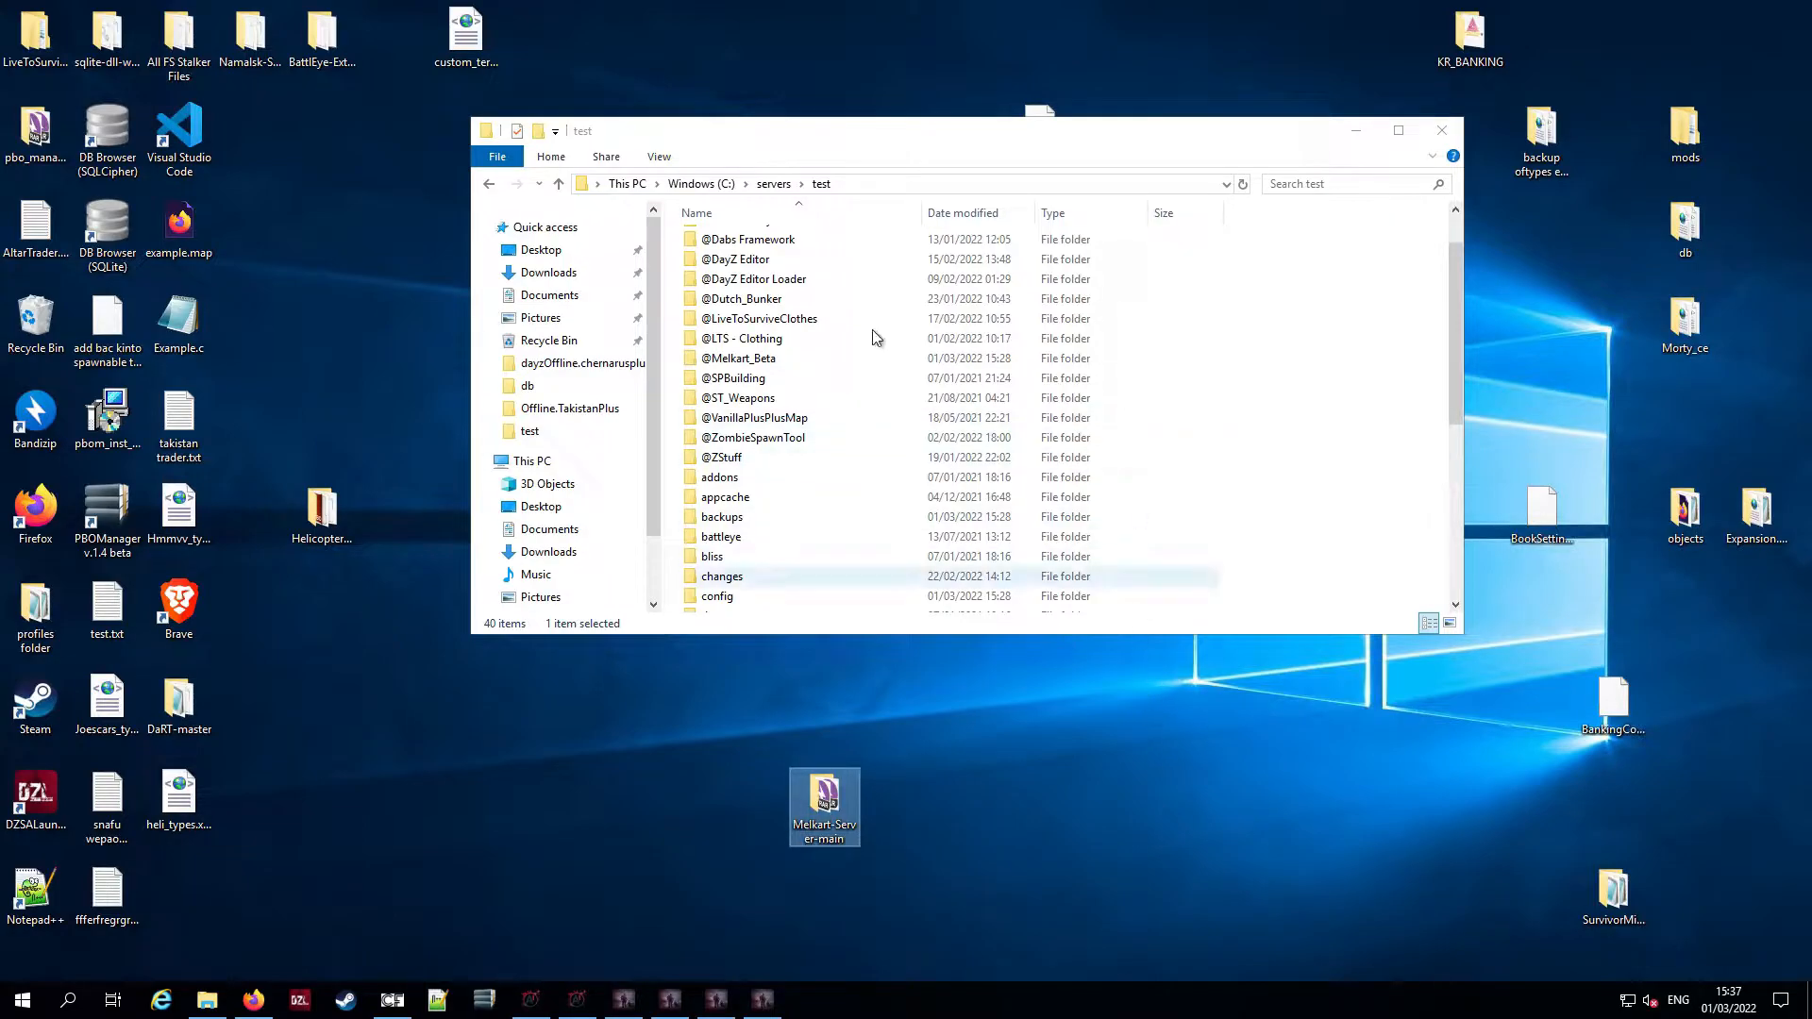
double_click(839, 797)
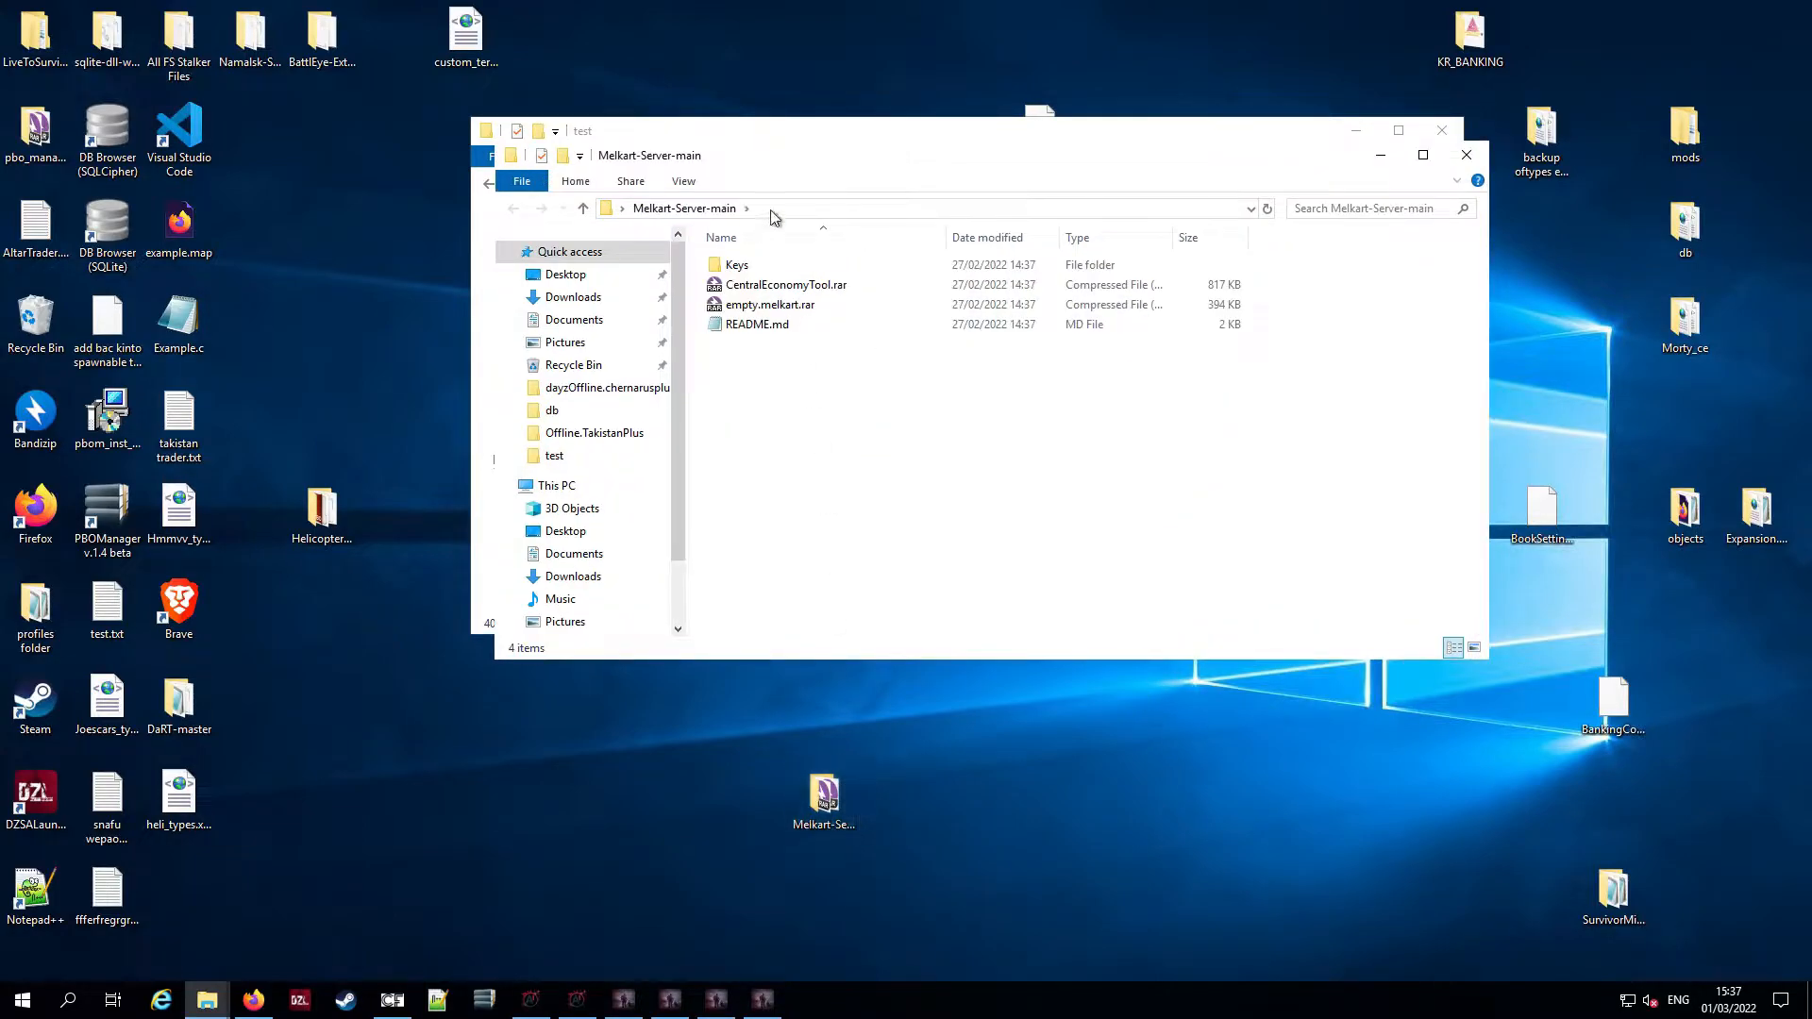
double_click(760, 267)
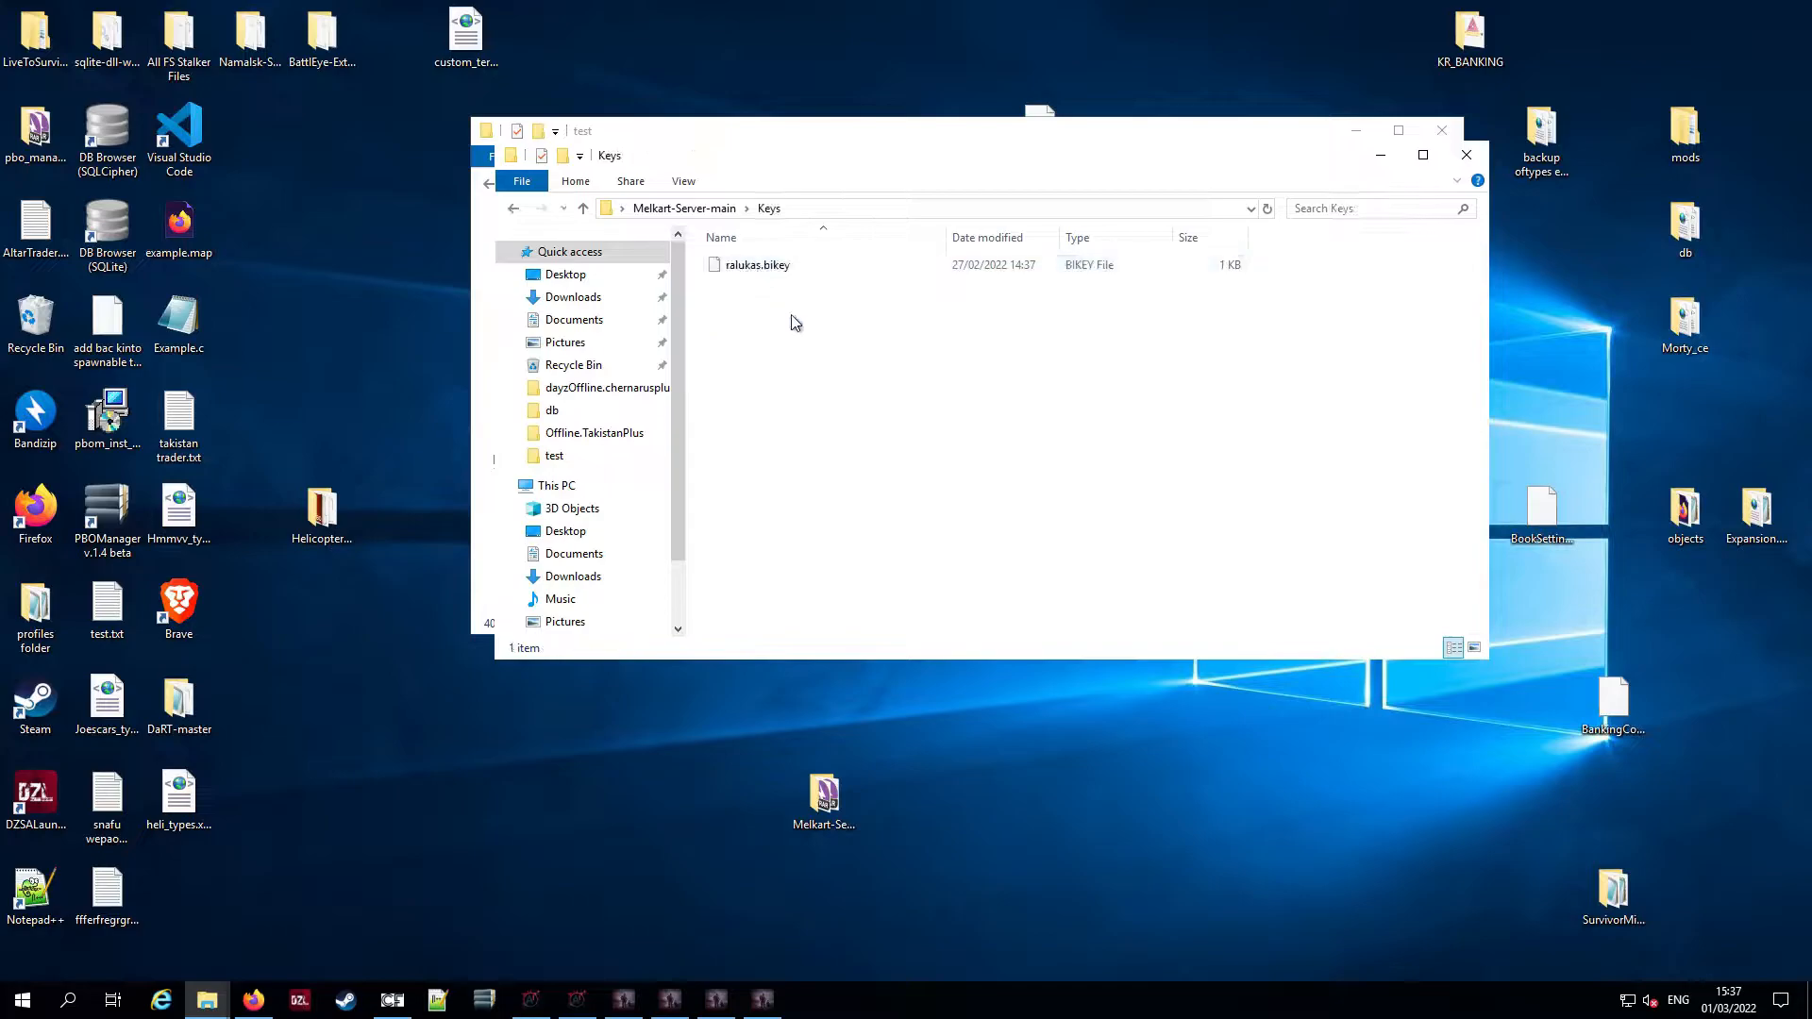
left_click(708, 209)
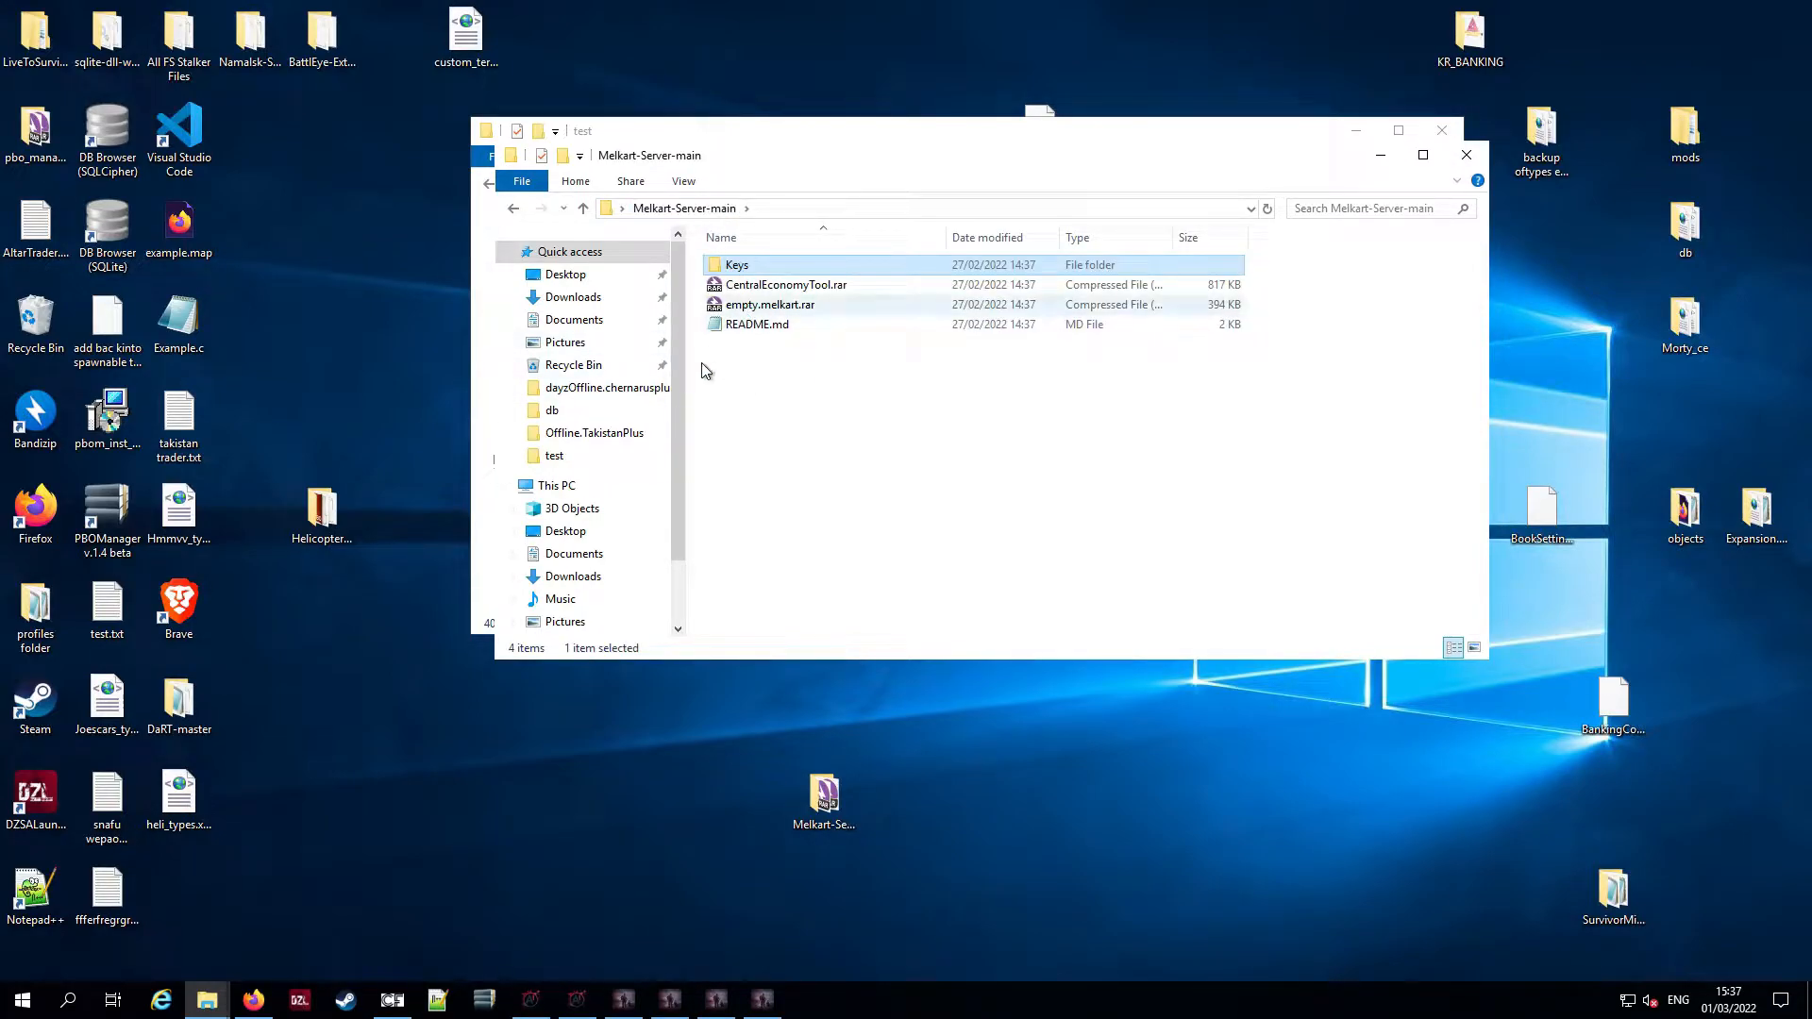
double_click(759, 325)
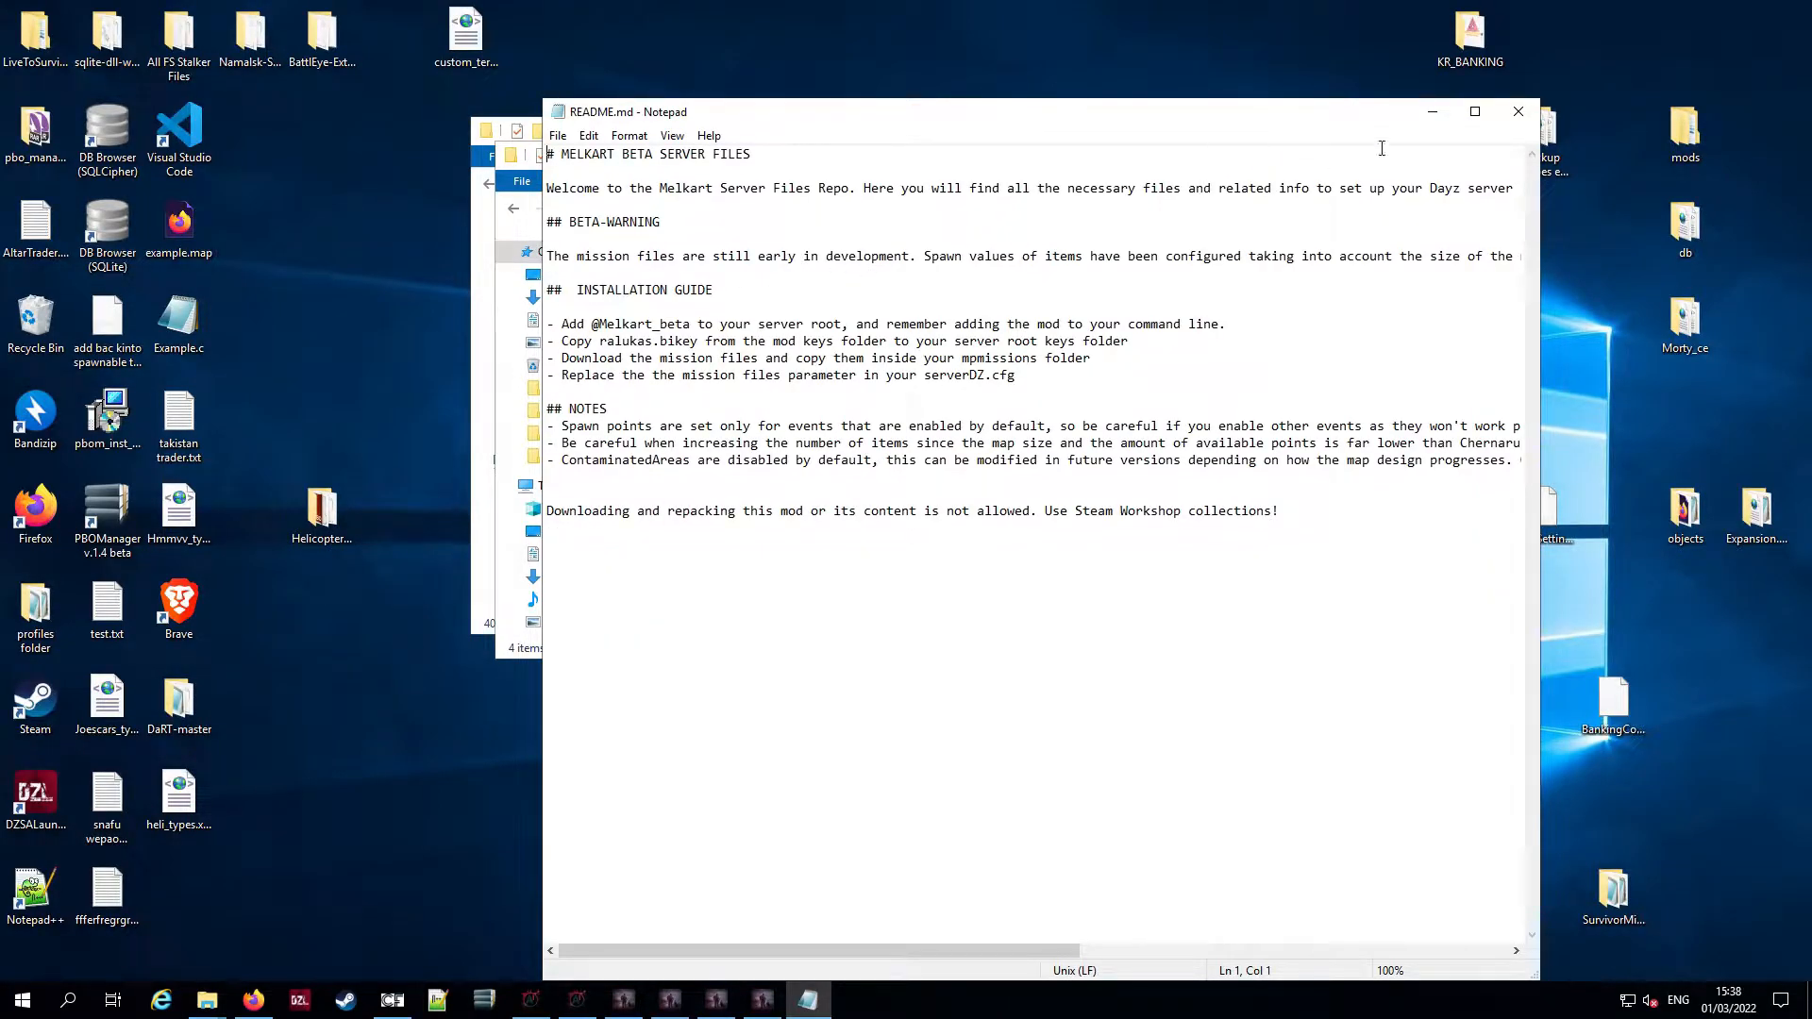
left_click(1518, 111)
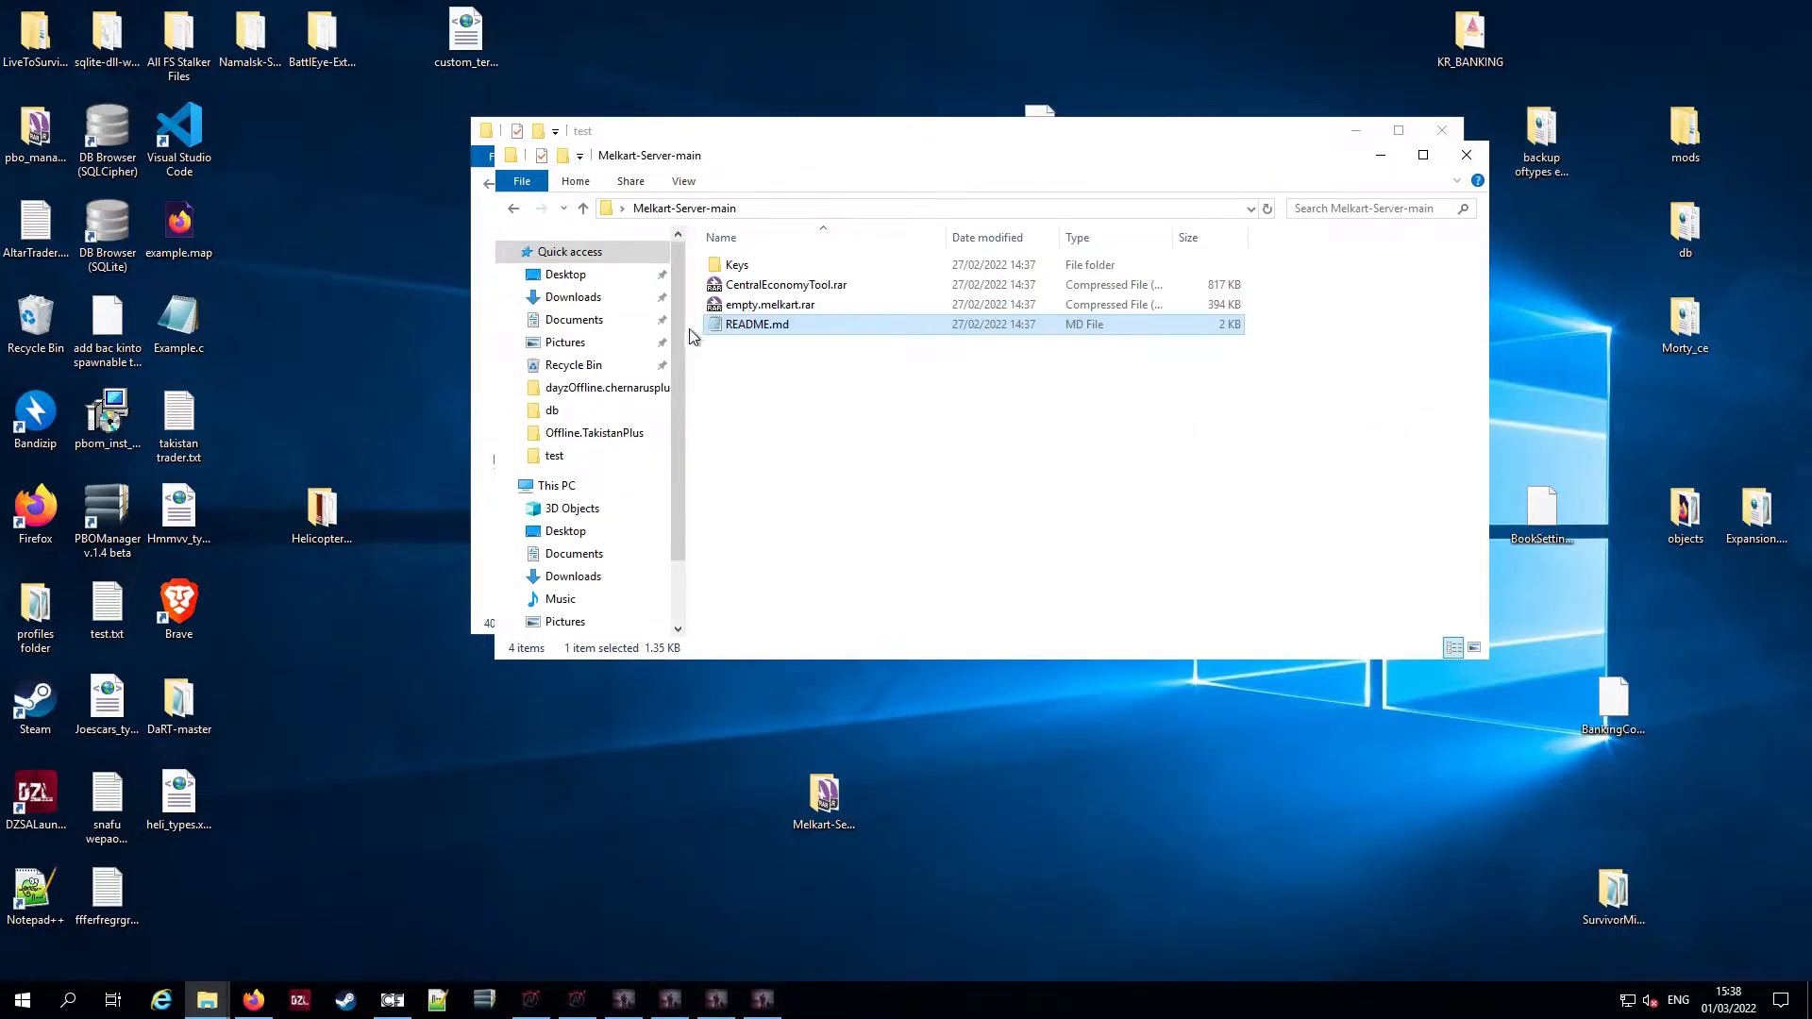
Extract CentralEconomyTool.rar directly into the Melkart-Server-main folder and dismiss the extraction window
right_click(799, 293)
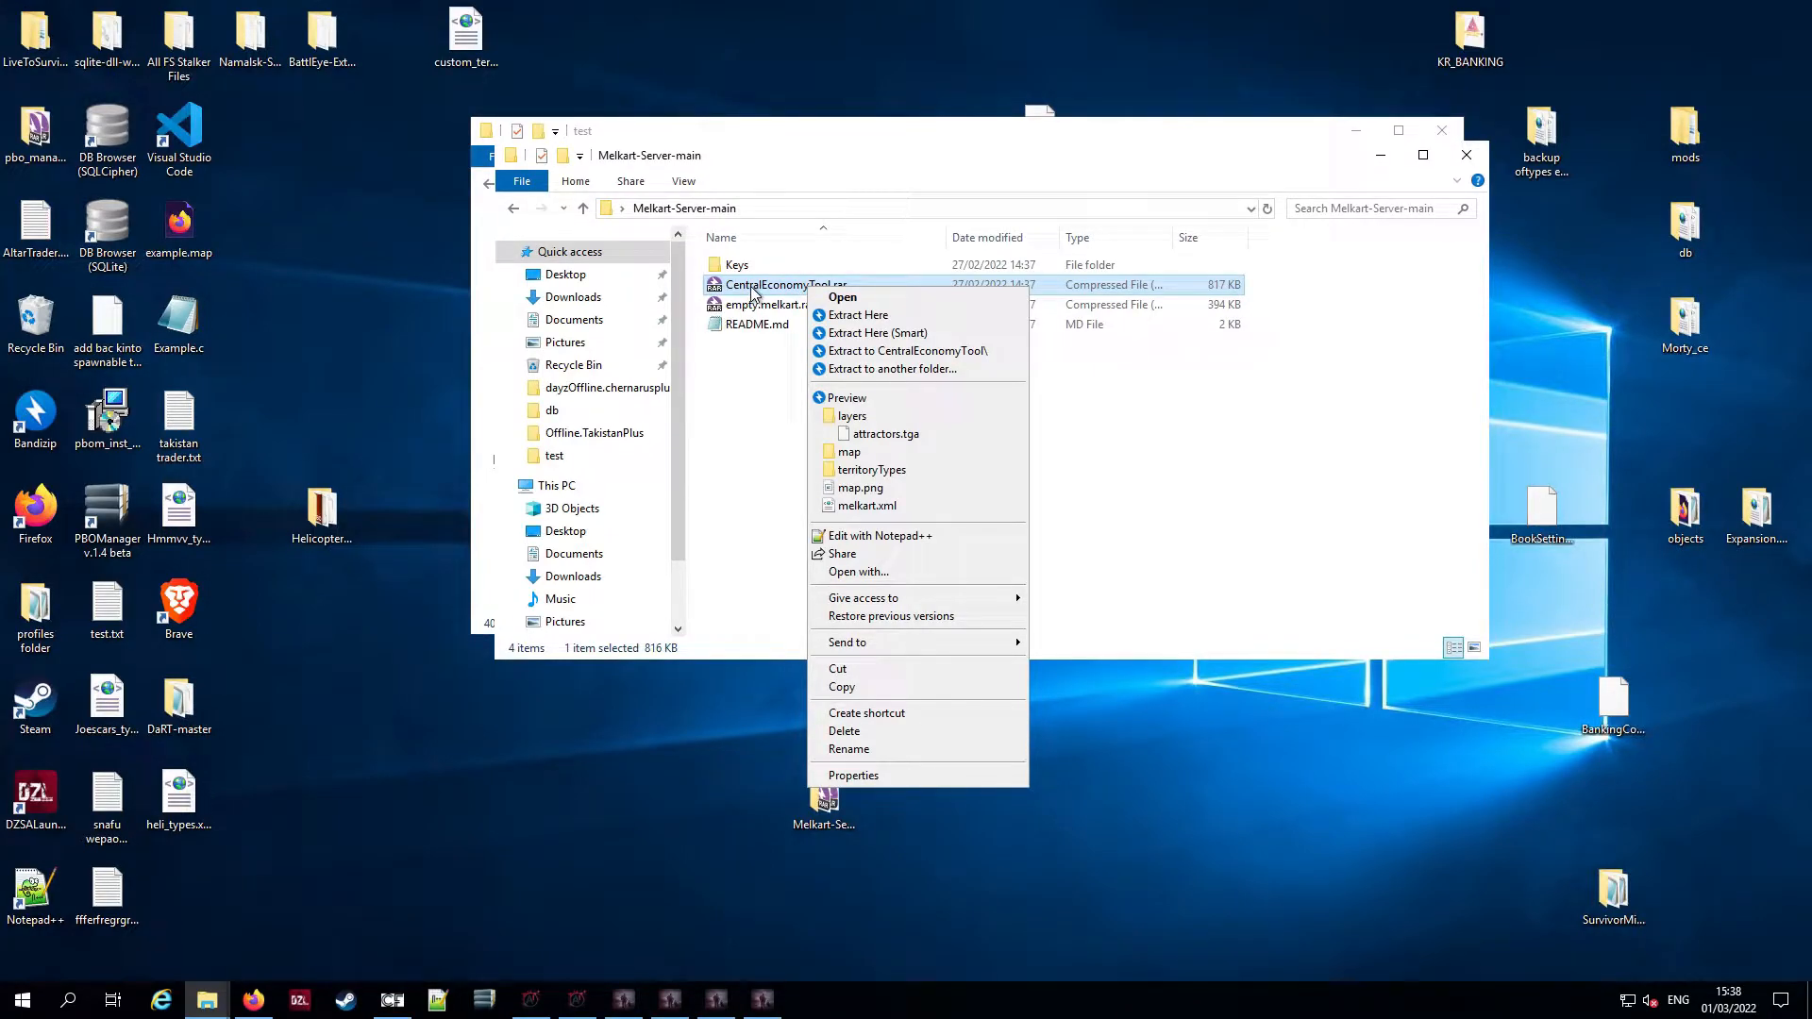
right_click(753, 290)
left_click(814, 315)
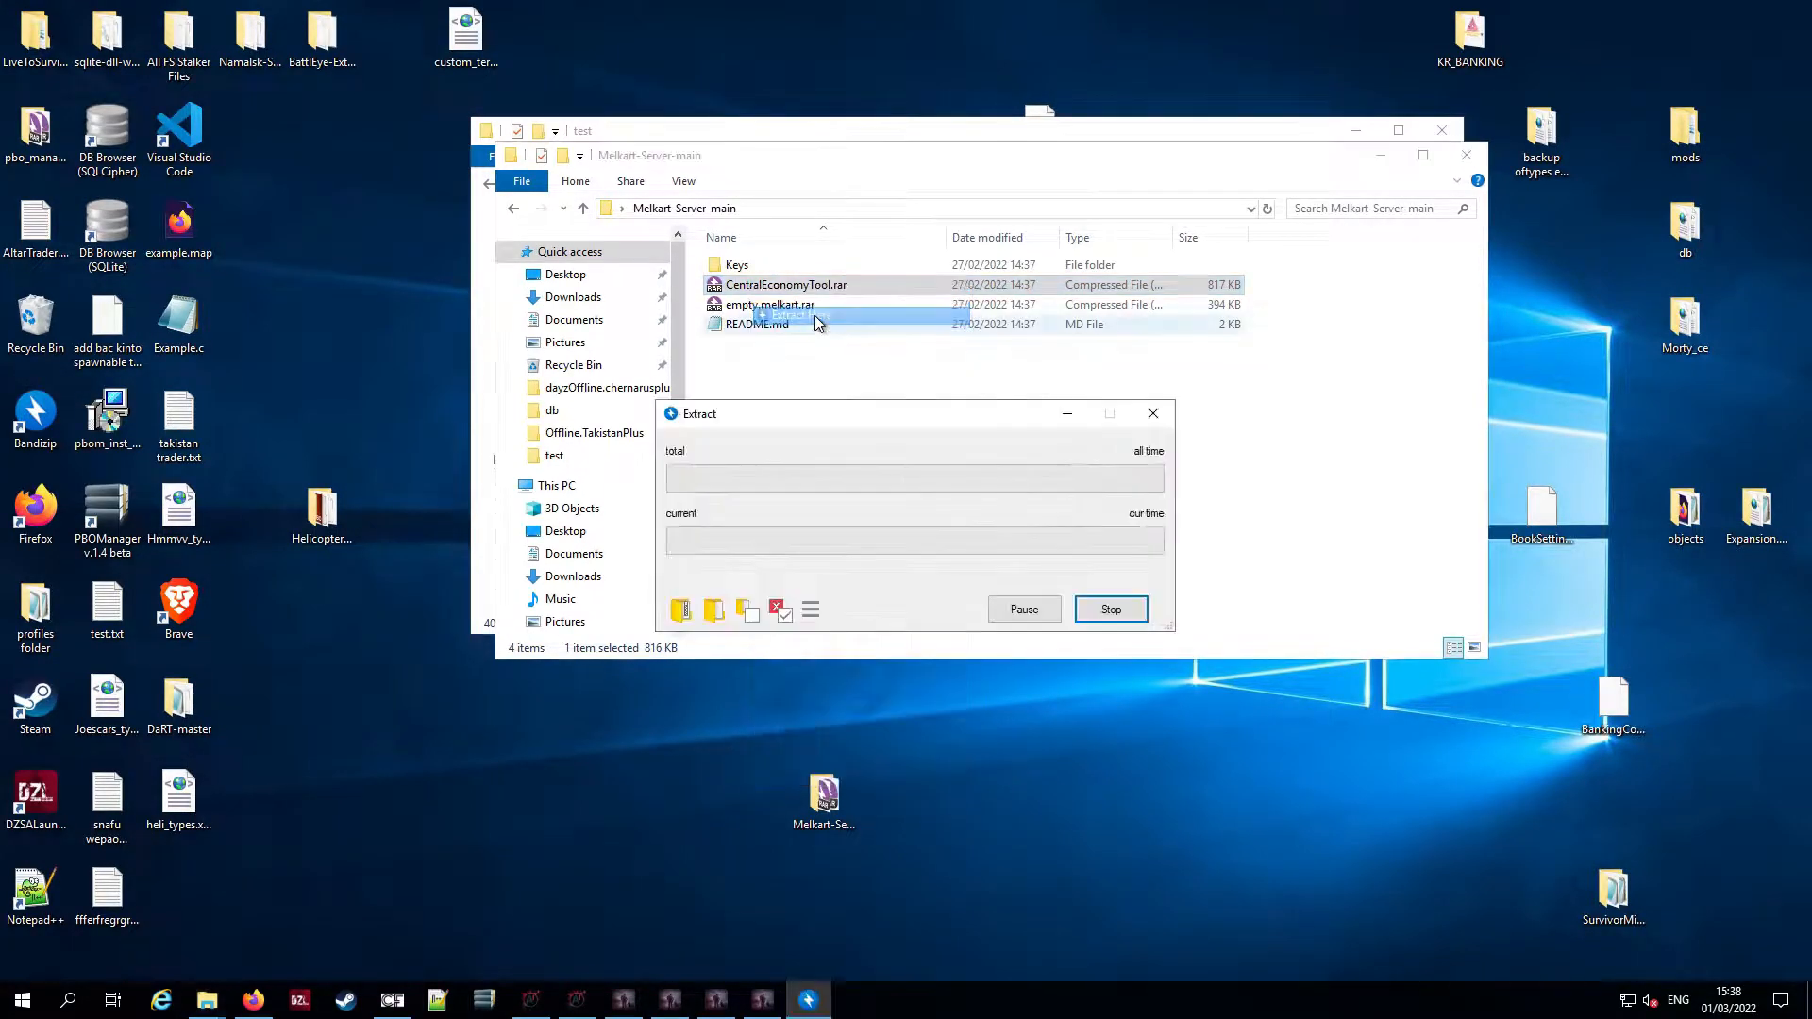
left_click(1112, 691)
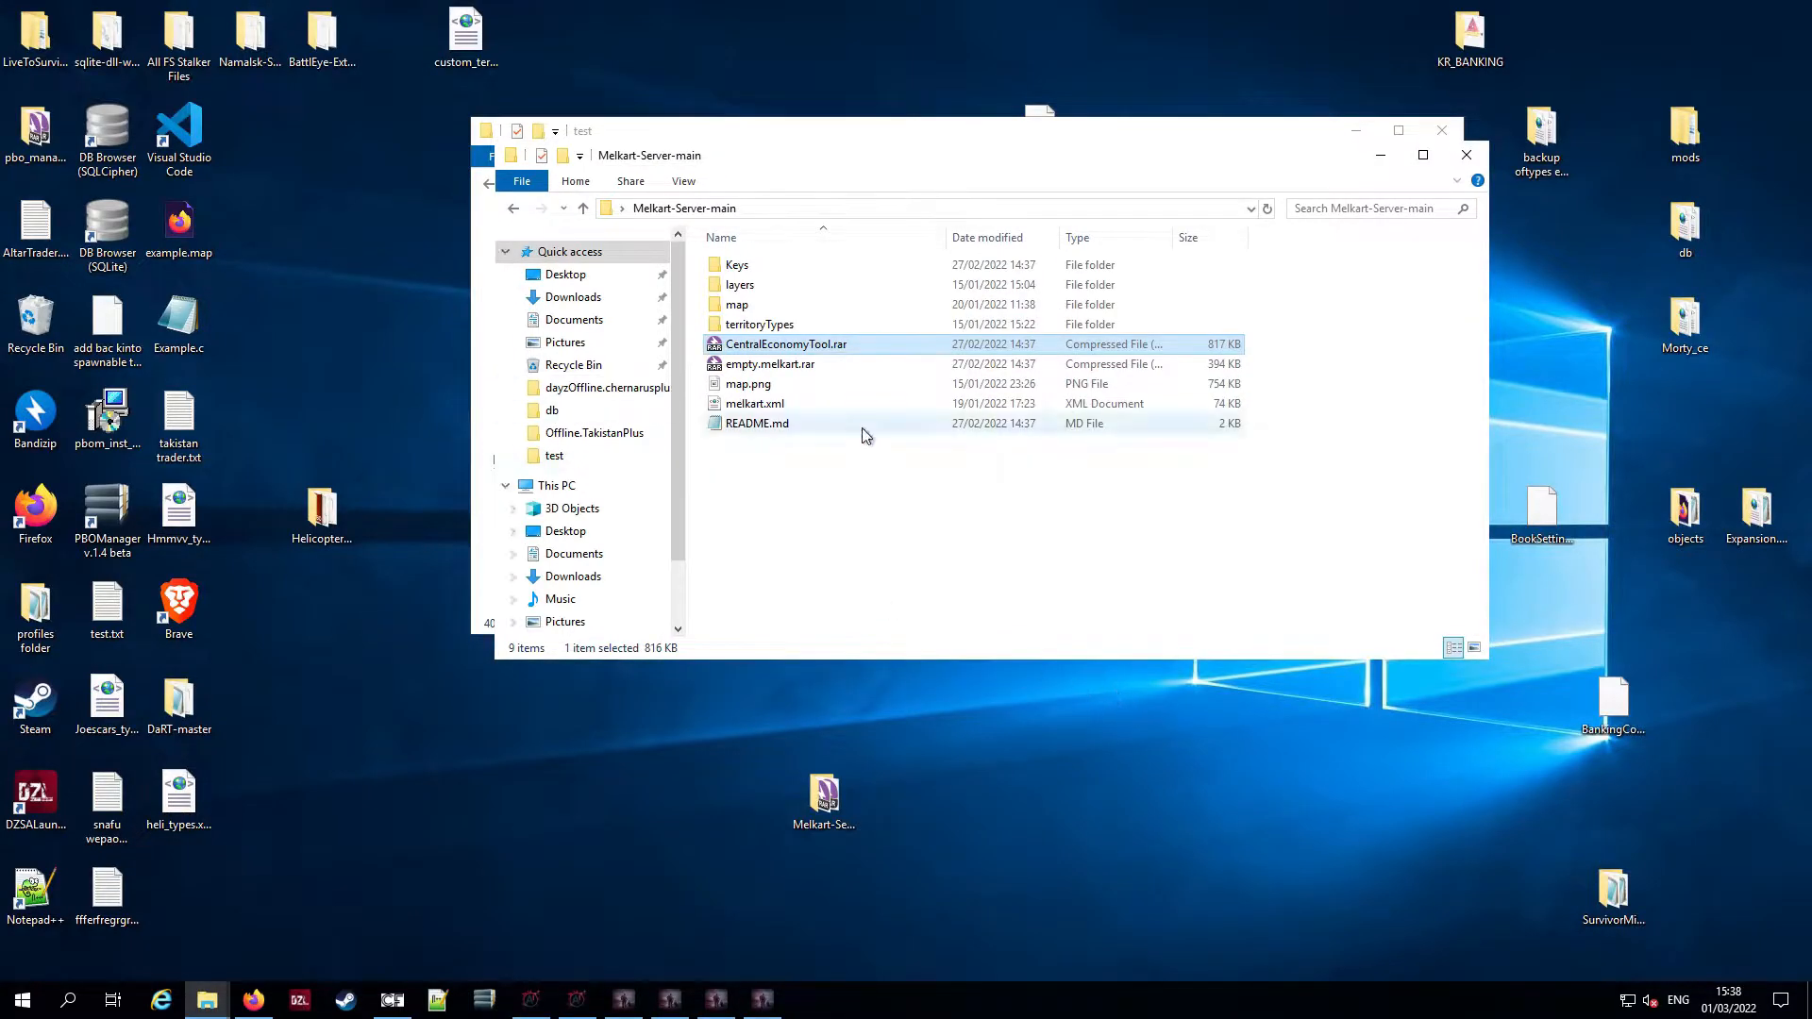
View the island in map.png in an enlarged Paint window, then close the image
double_click(757, 387)
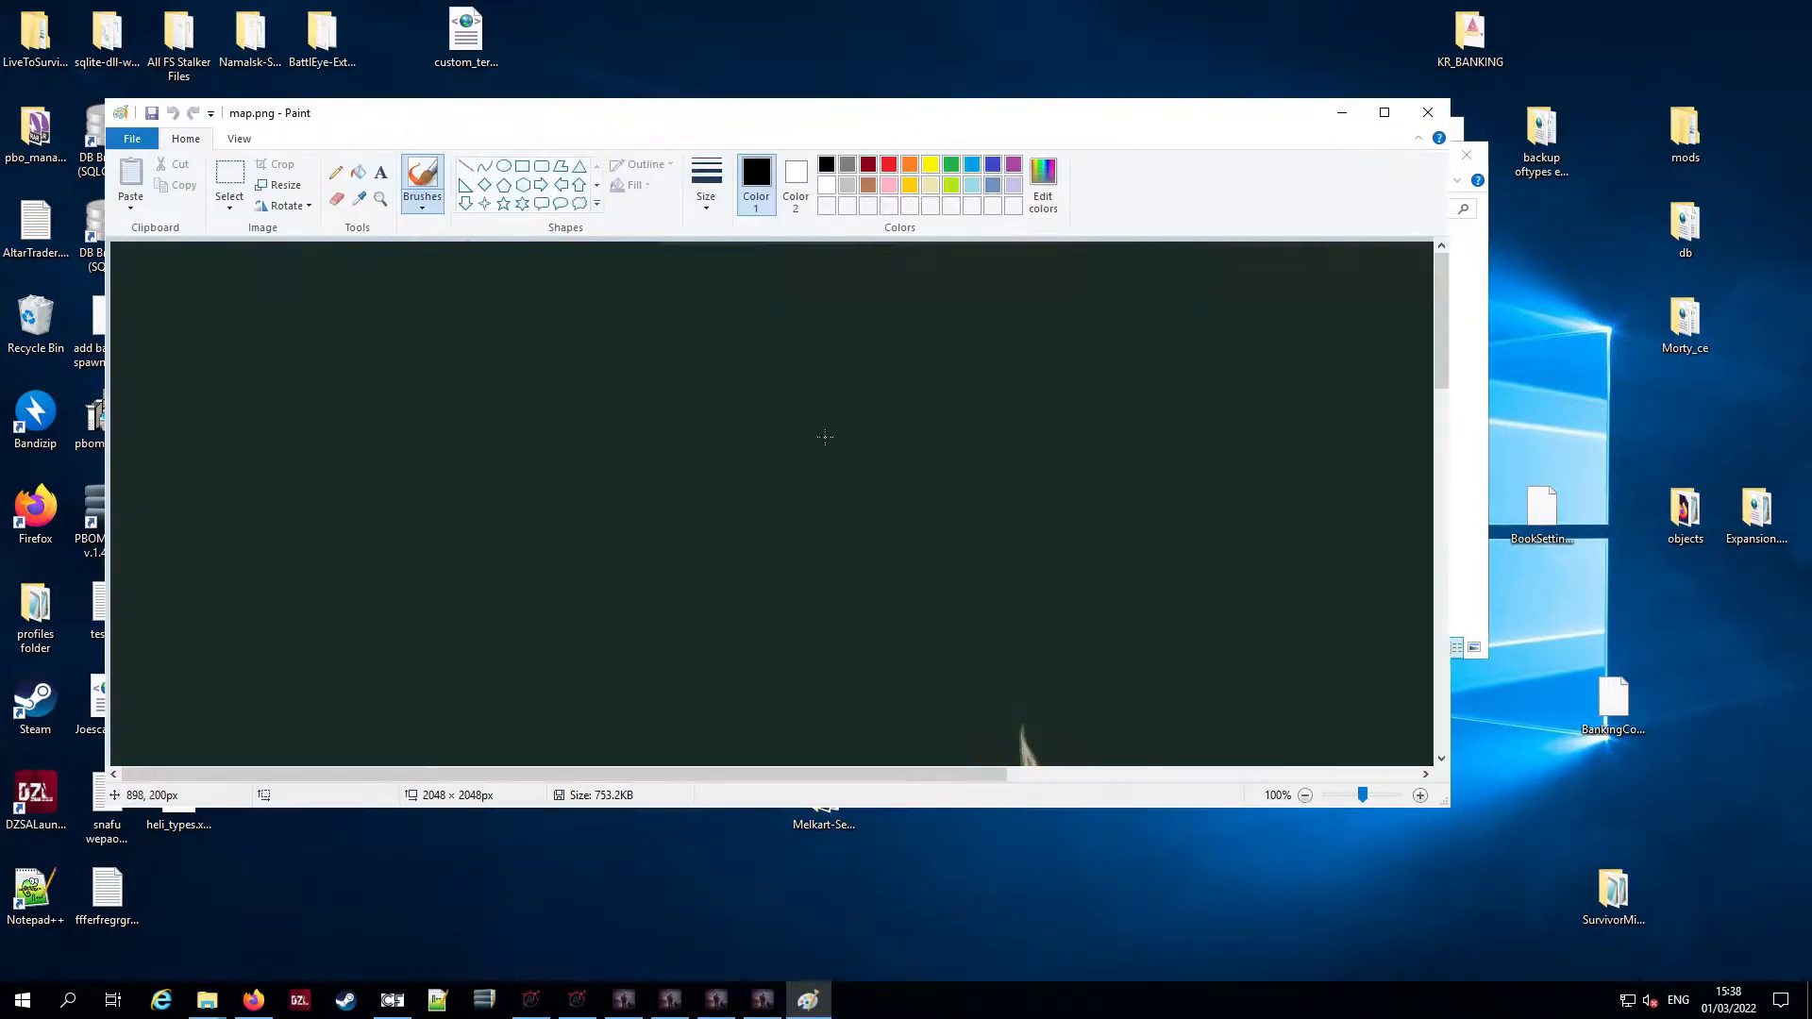
scroll(816, 476, "down", 10)
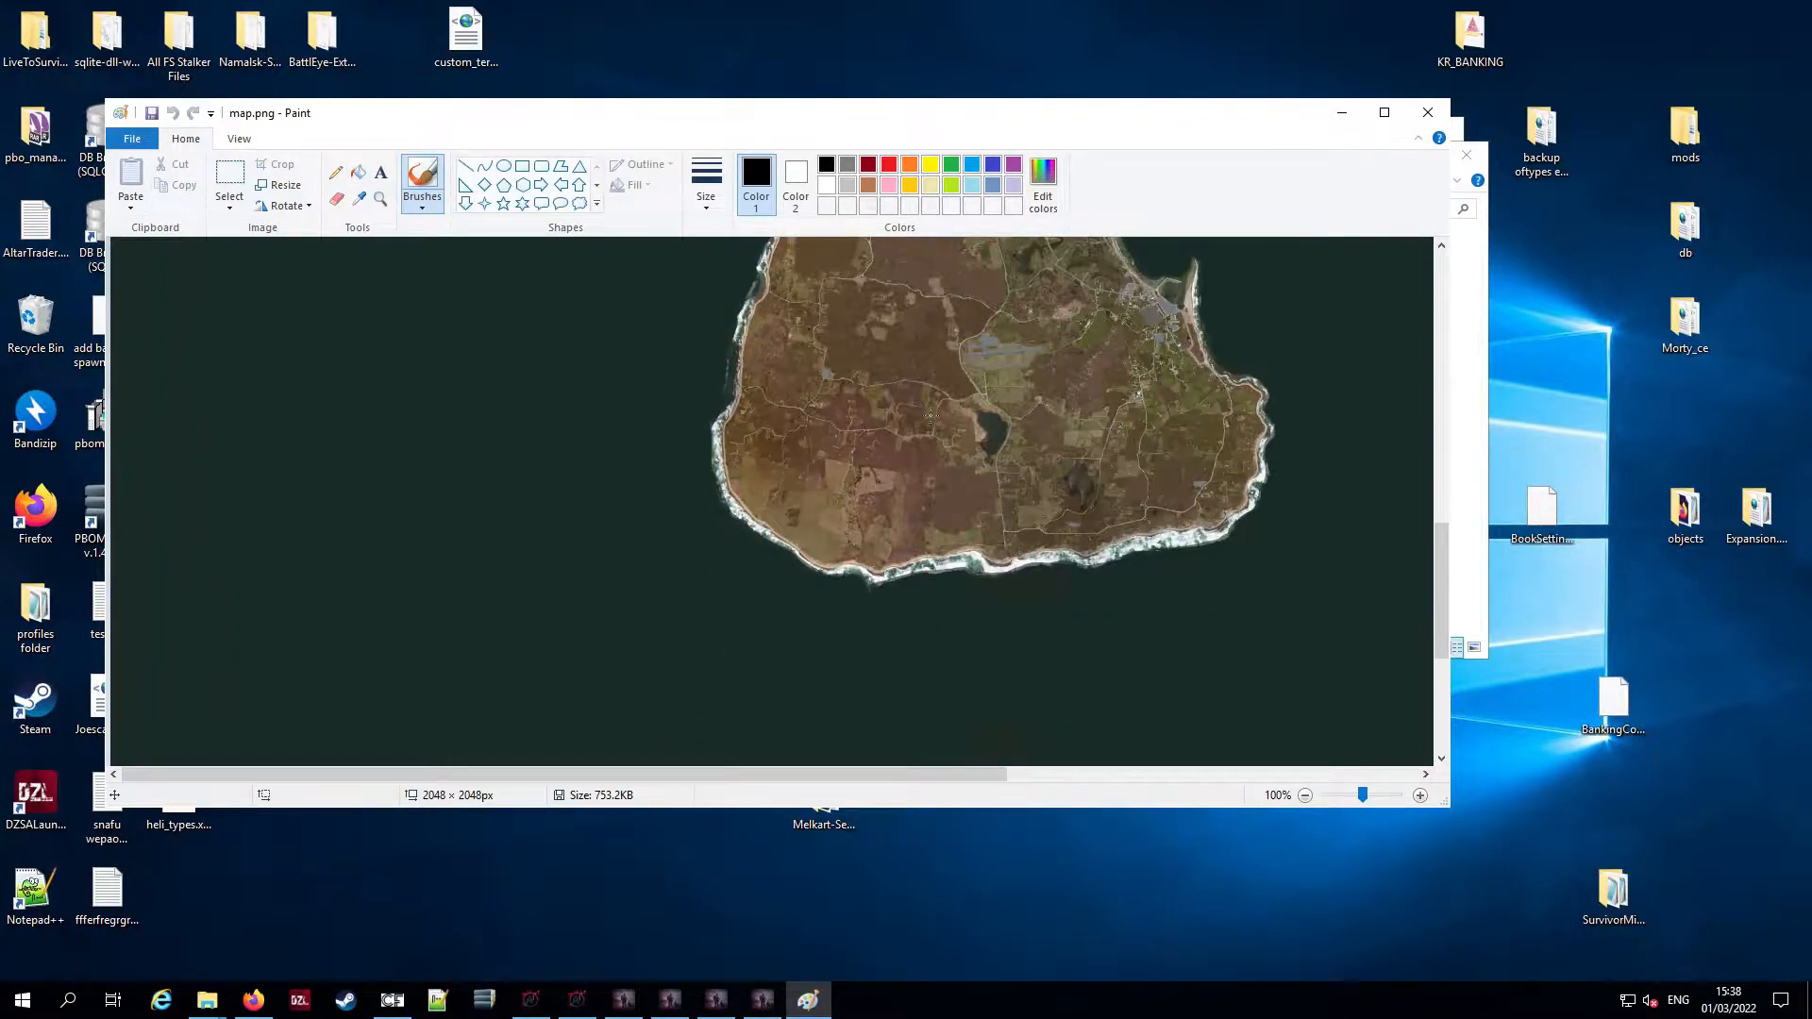
left_click_drag(1449, 808, 1598, 923)
scroll(1150, 546, "up", 3)
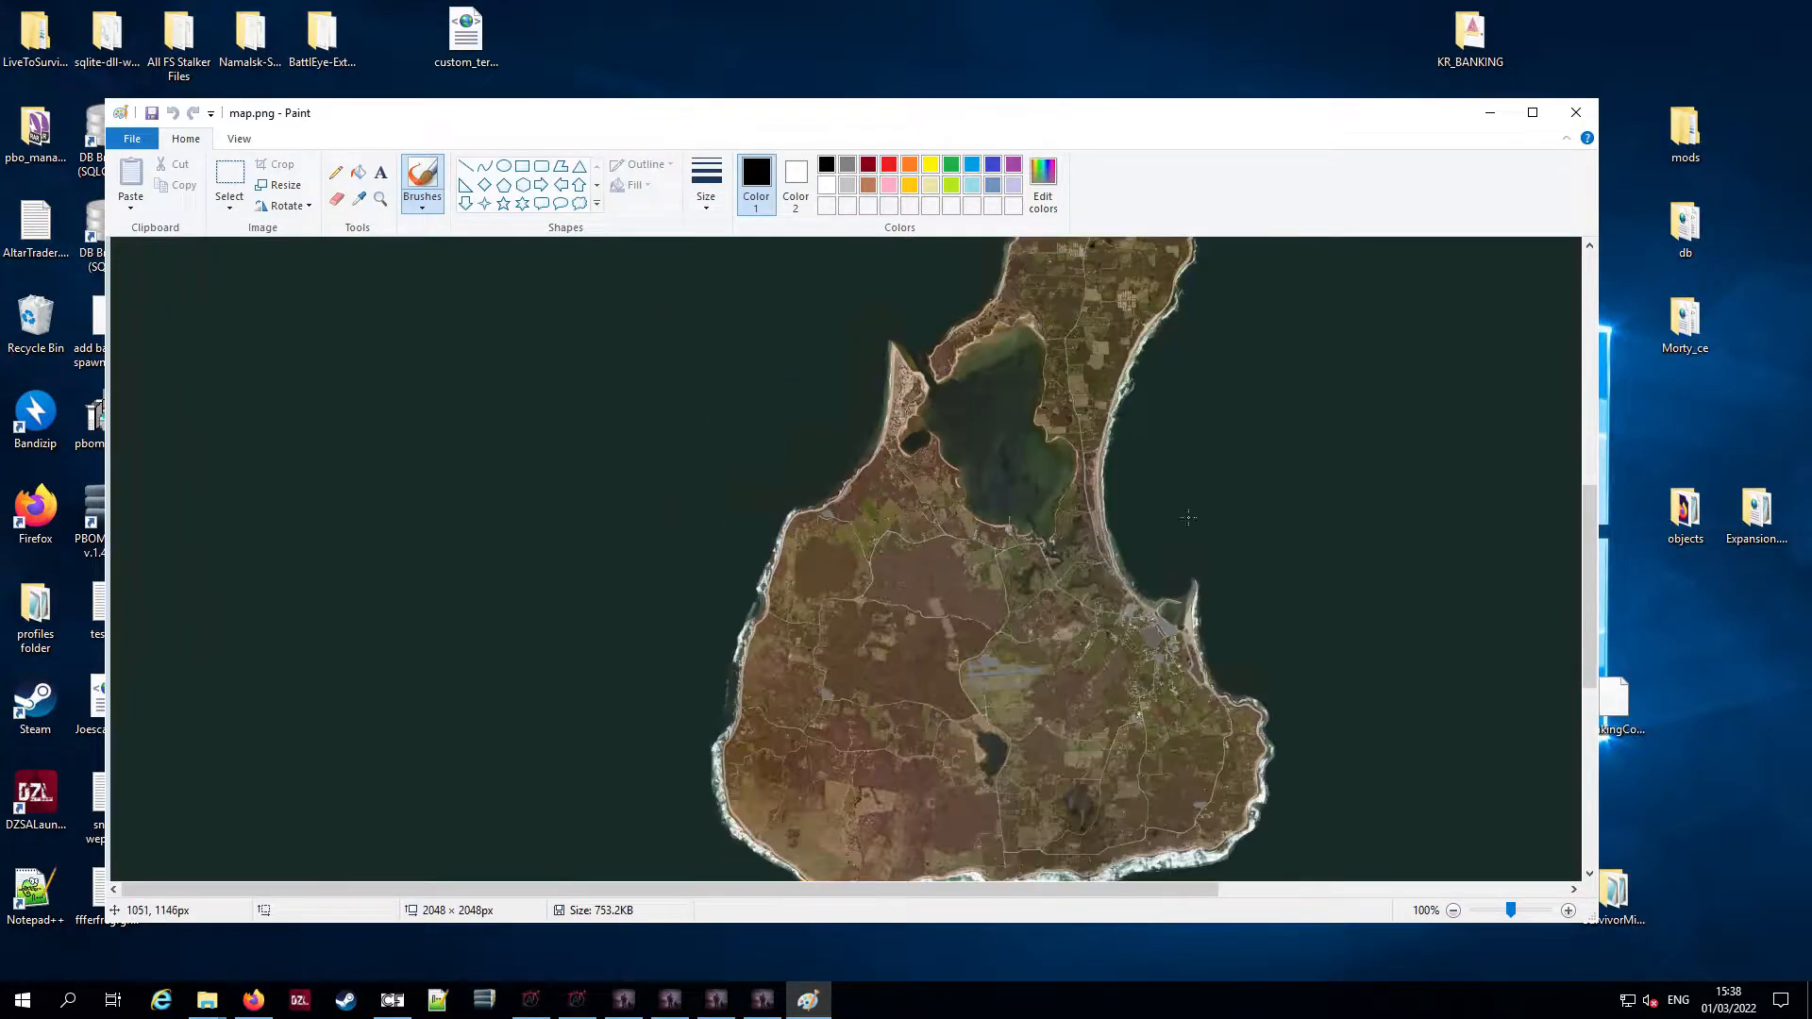
left_click(1575, 112)
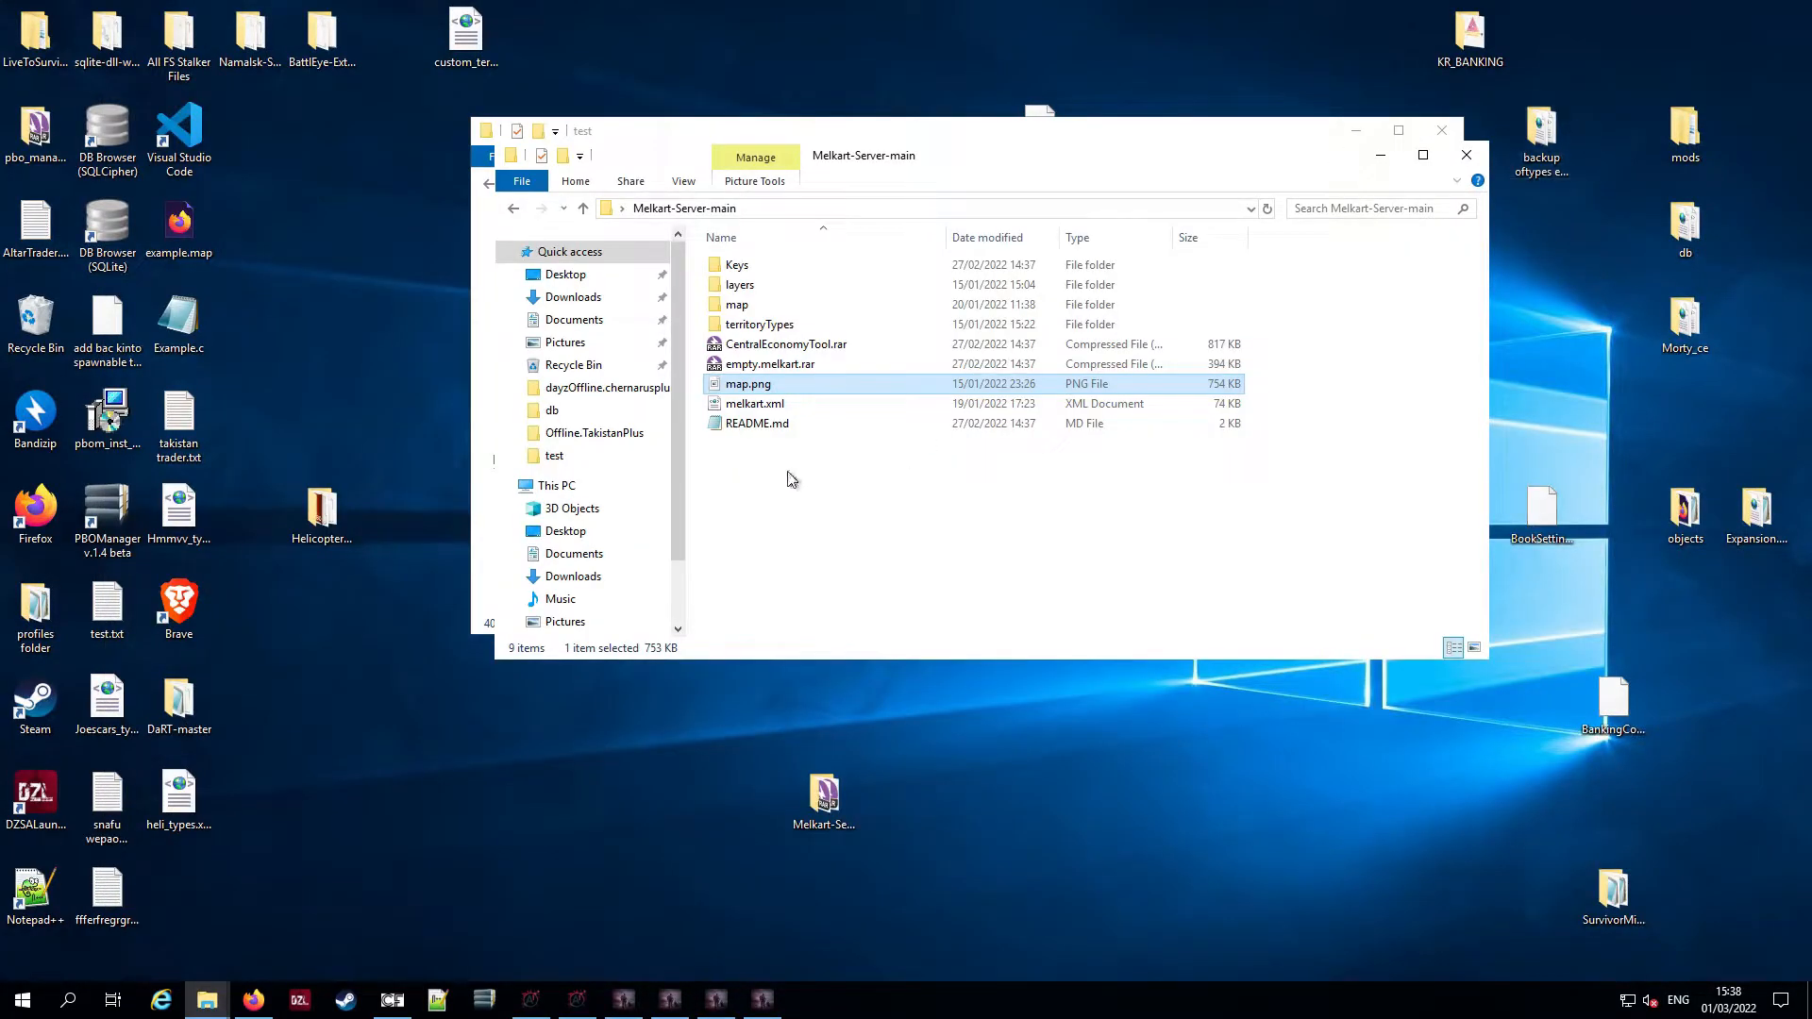
Inspect the contents of the territoryTypes and map folders, then return to Melkart-Server-main and highlight empty.melkart.rar
double_click(754, 324)
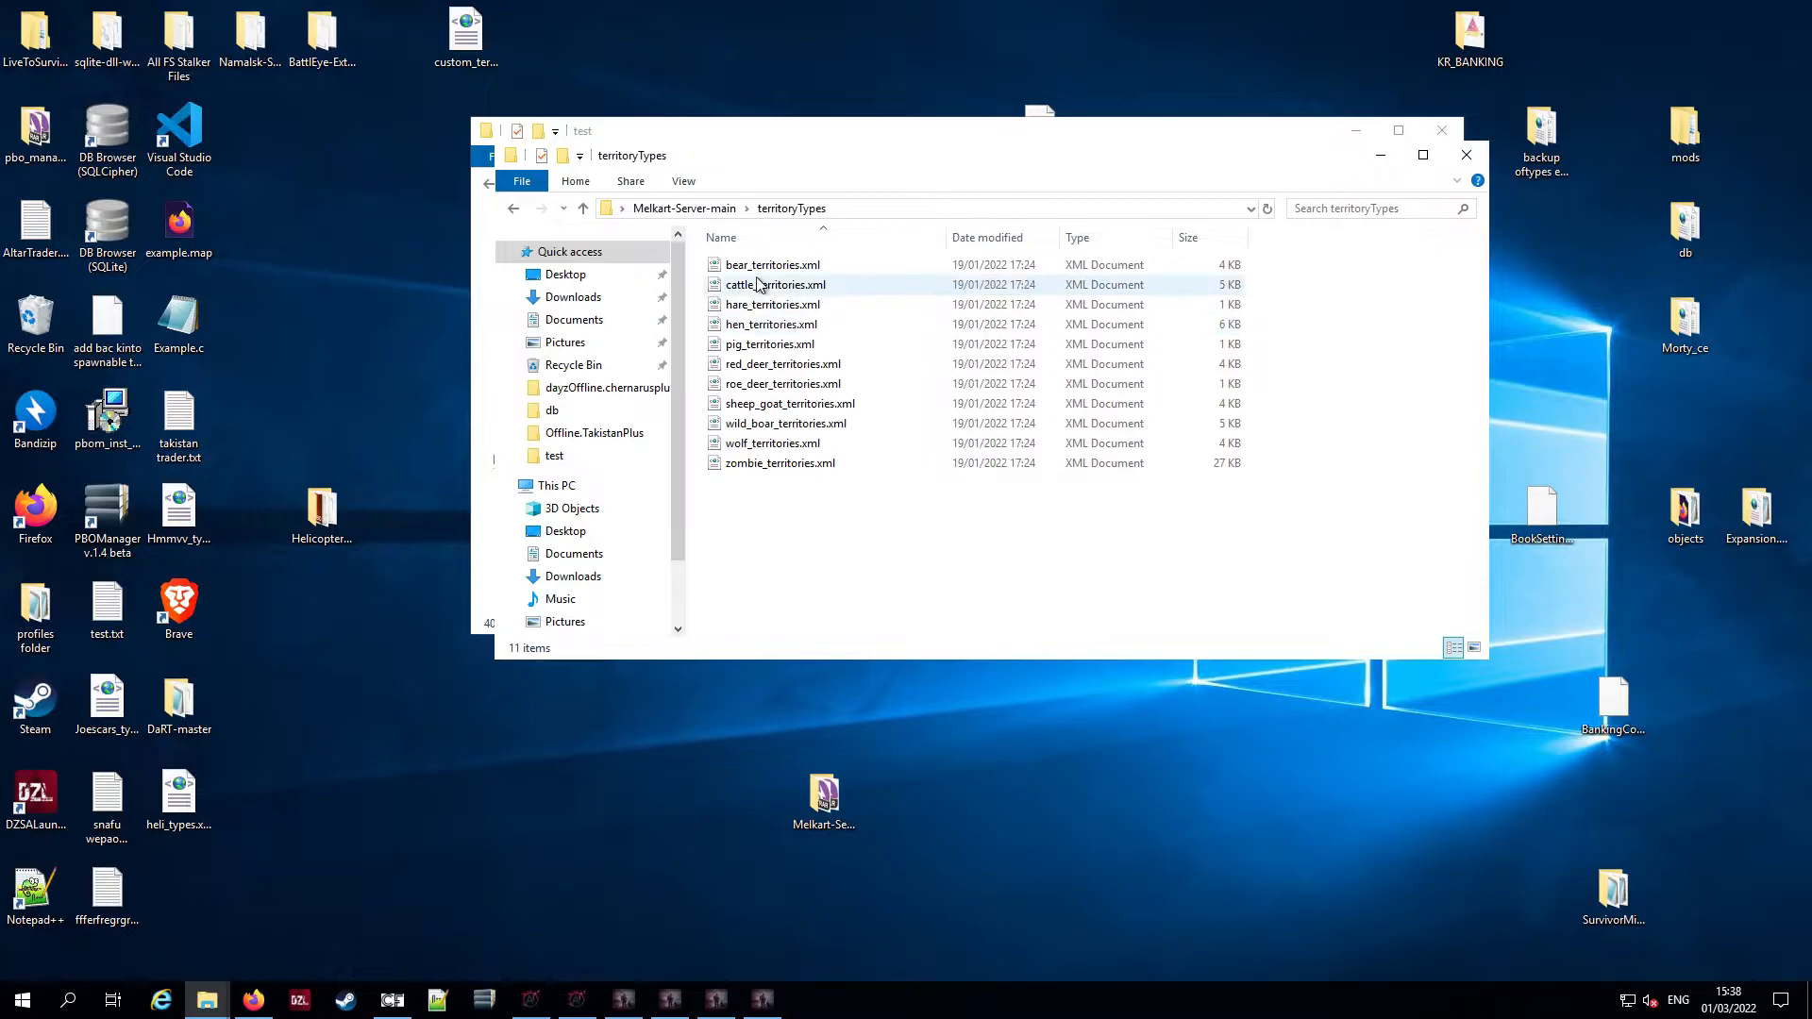
left_click(672, 207)
double_click(756, 312)
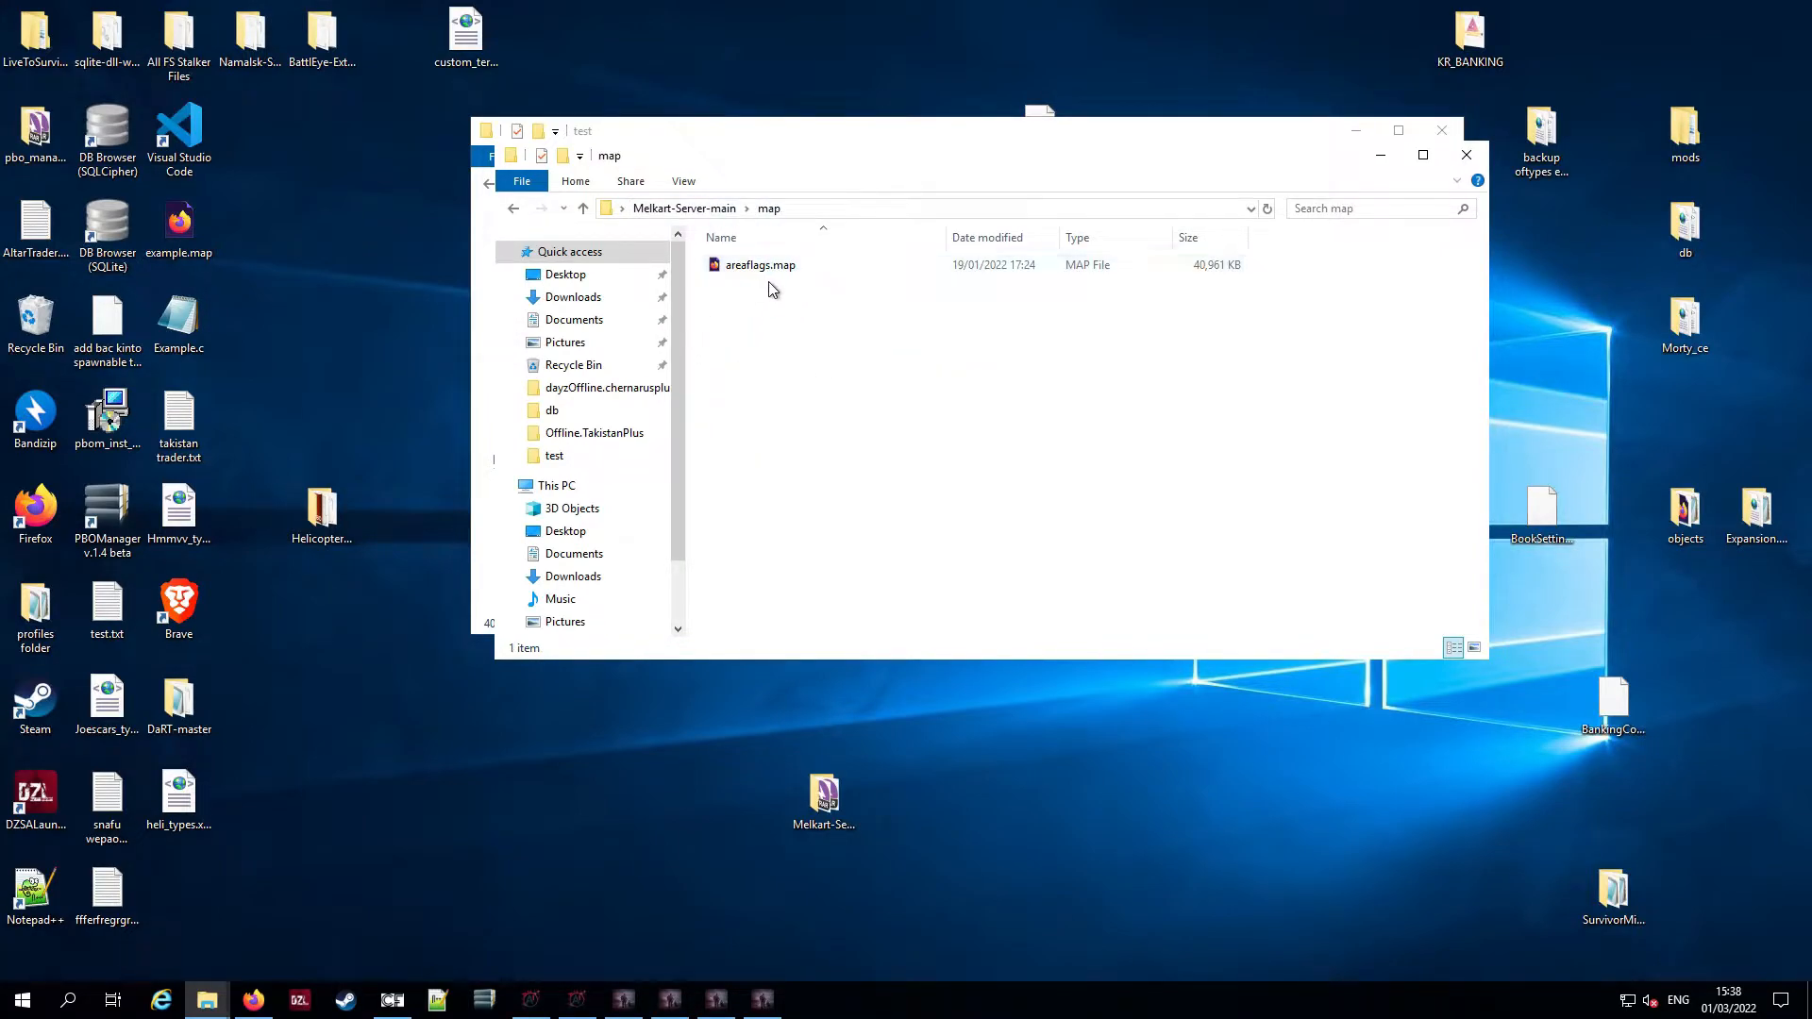
left_click(703, 207)
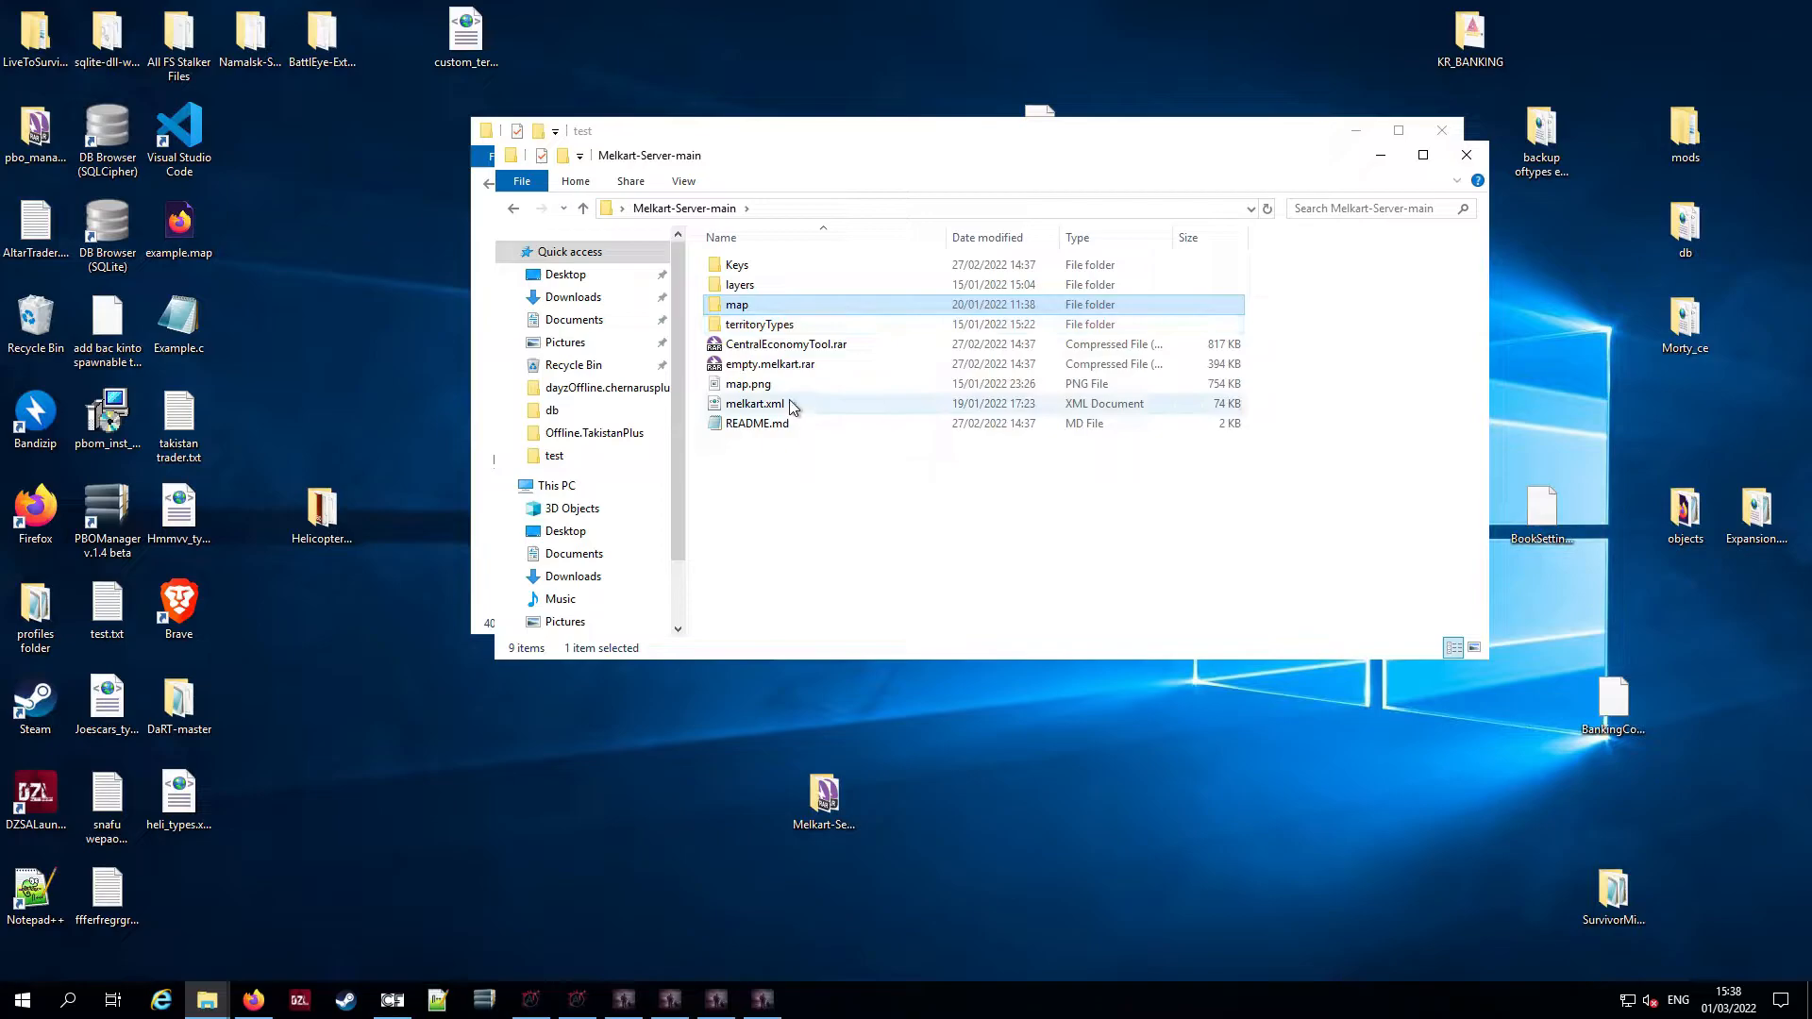
left_click(786, 374)
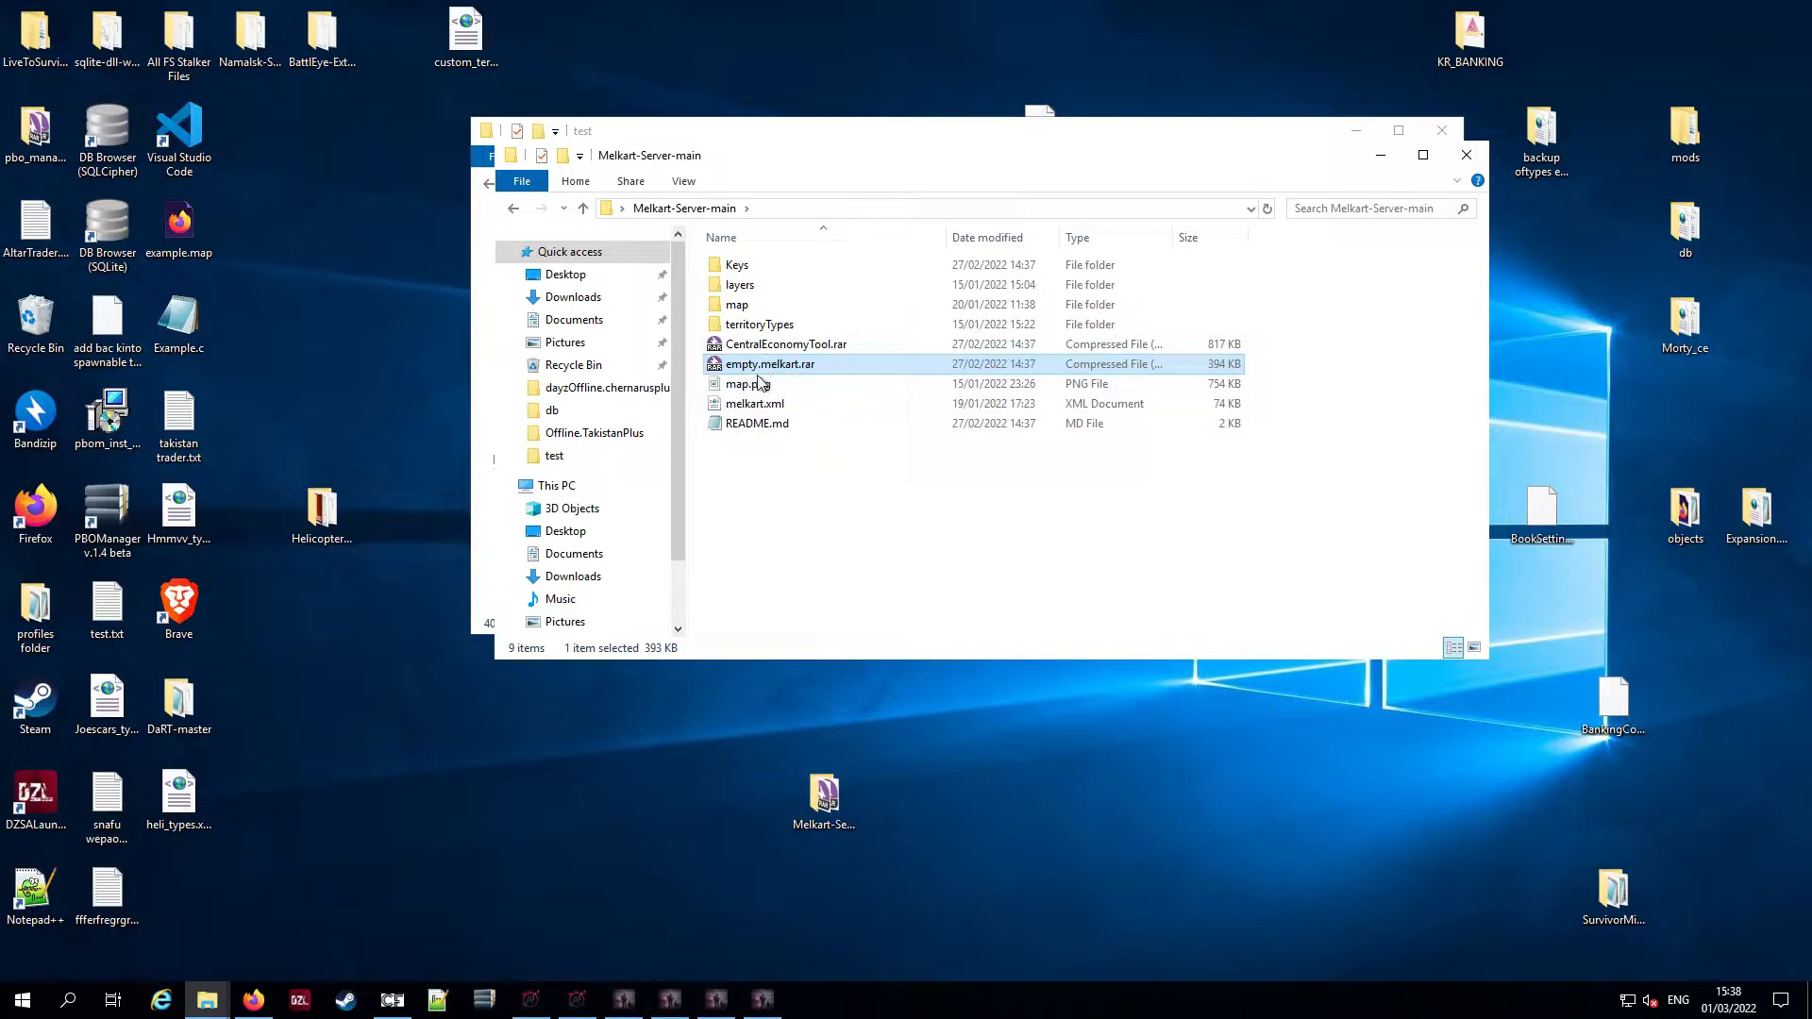
Delete the extracted layers, map and territoryTypes folders together with map.png and melkart.xml from Melkart-Server-main
left_click(766, 285)
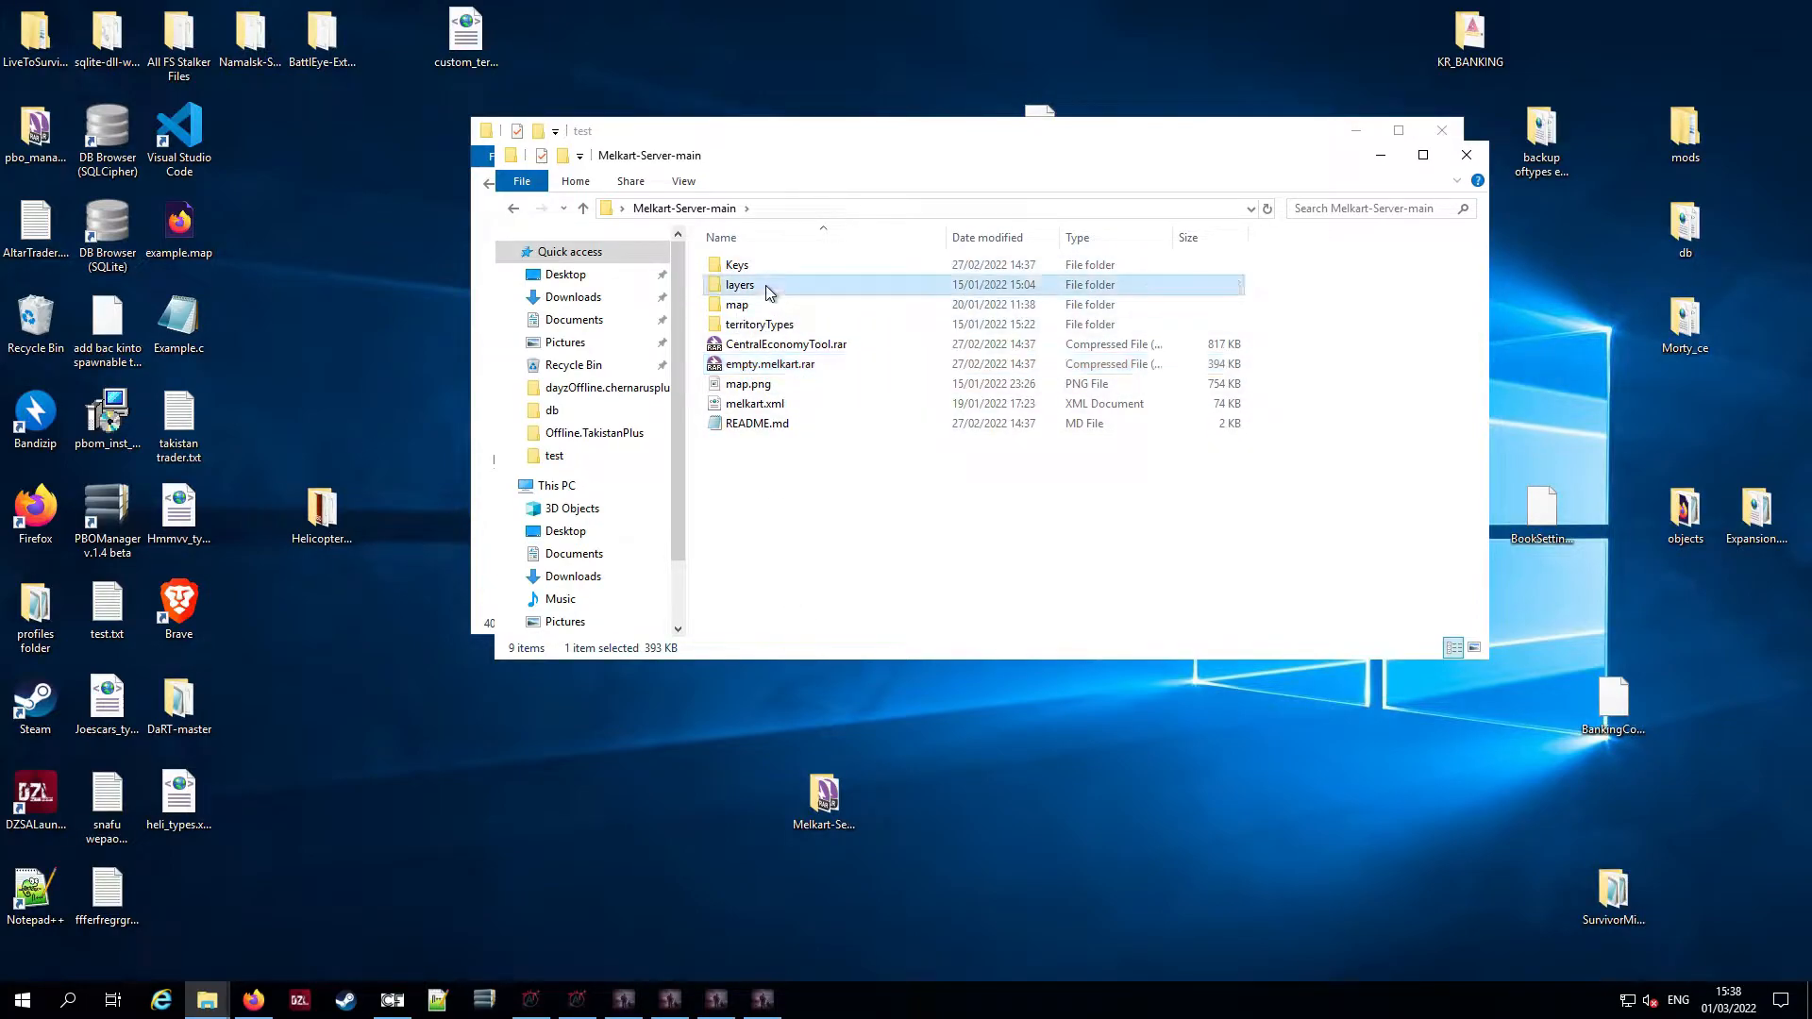
key("Delete")
key("Delete")
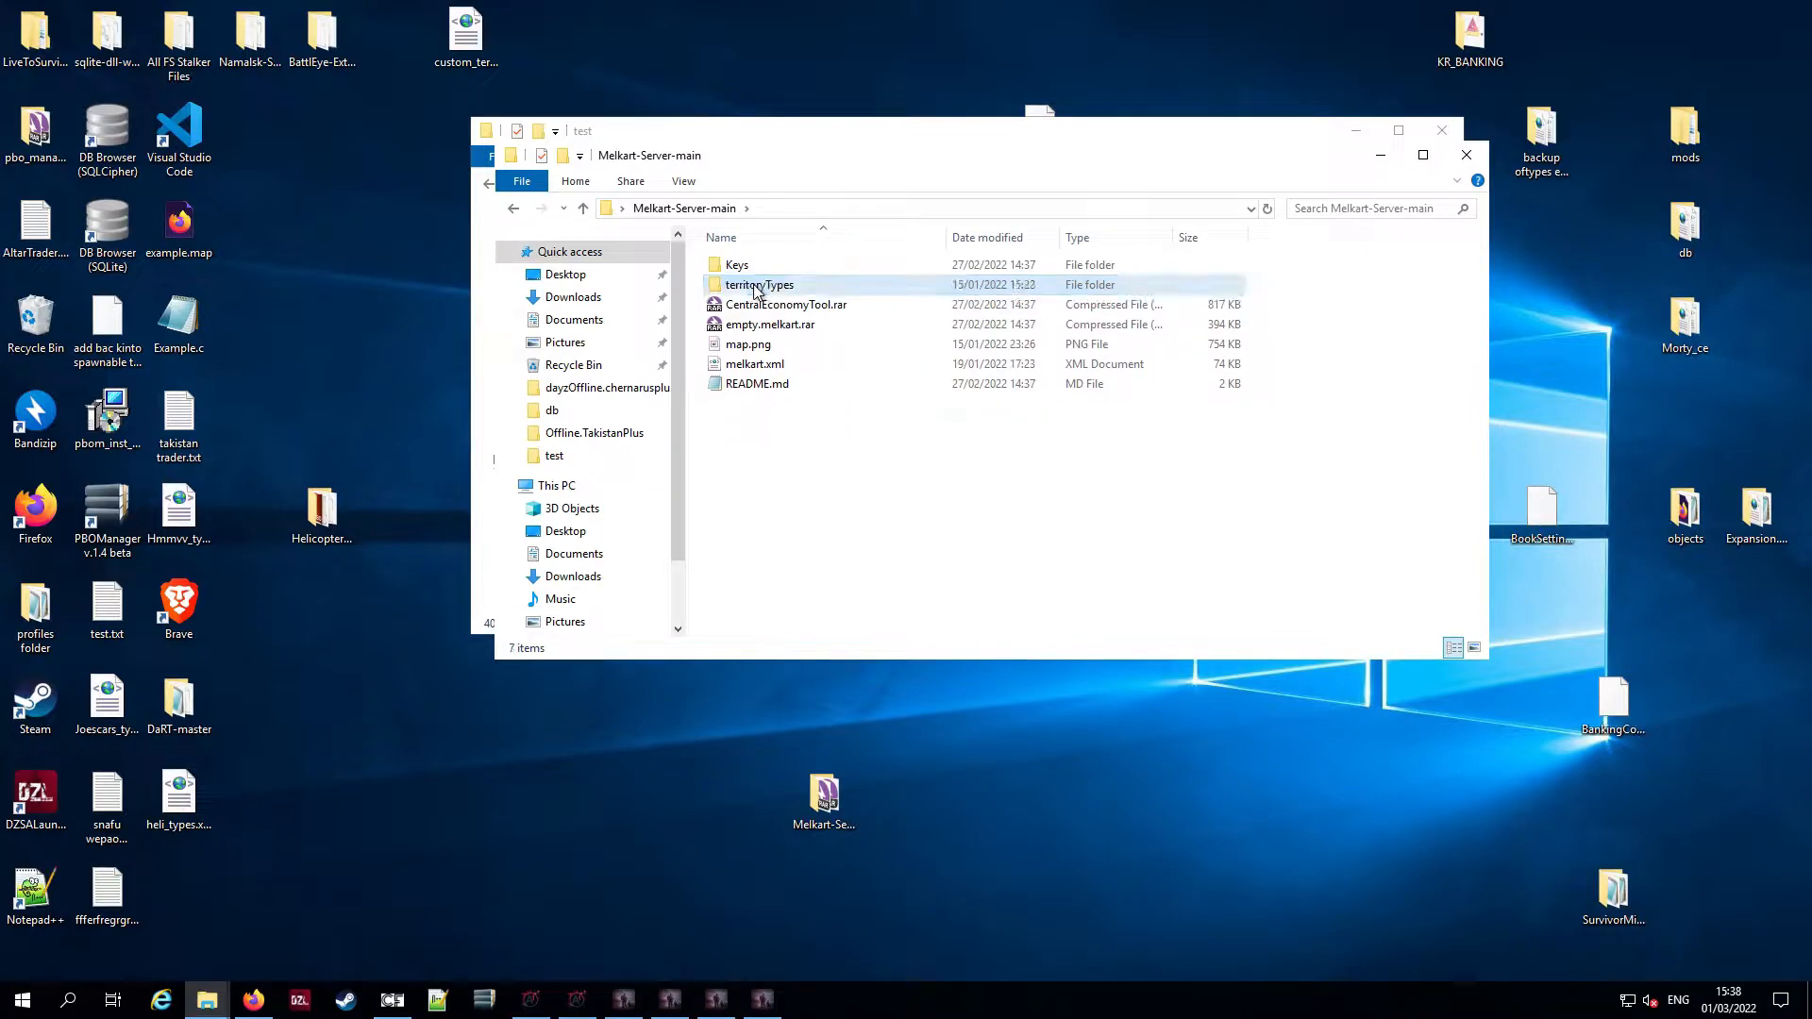
left_click(754, 287)
key("Delete")
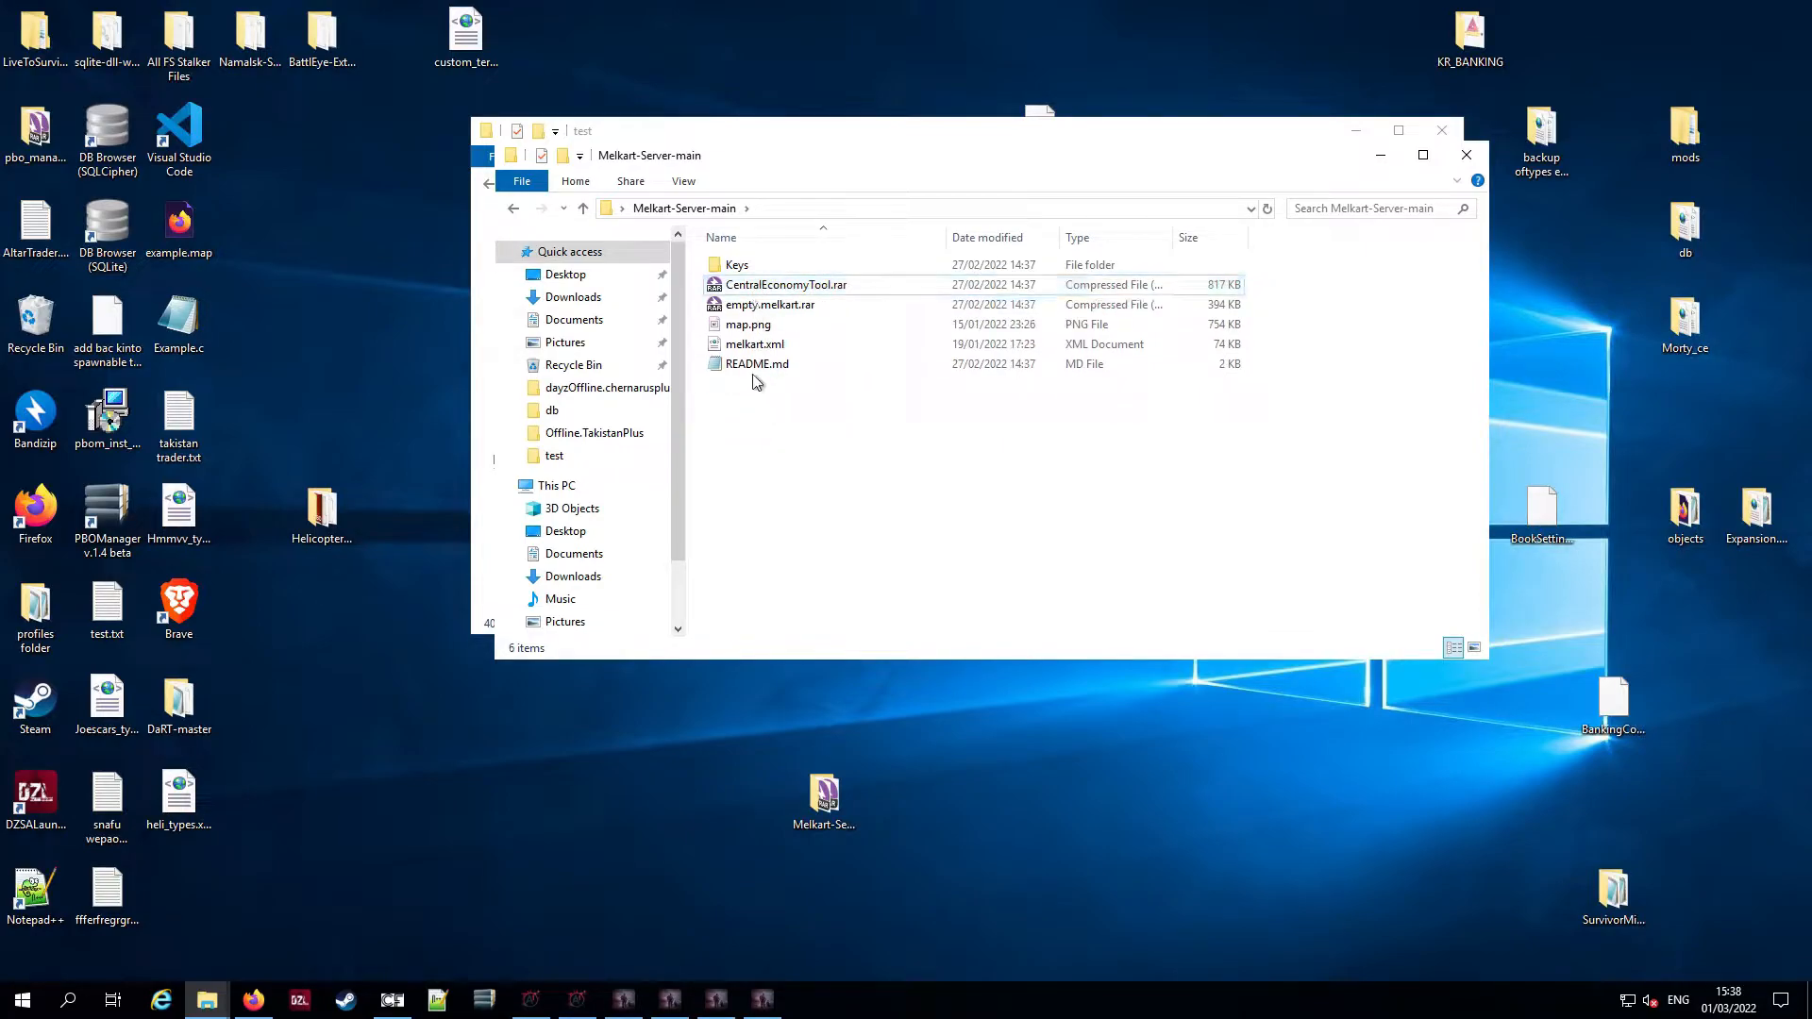
left_click(754, 350)
left_click(752, 325)
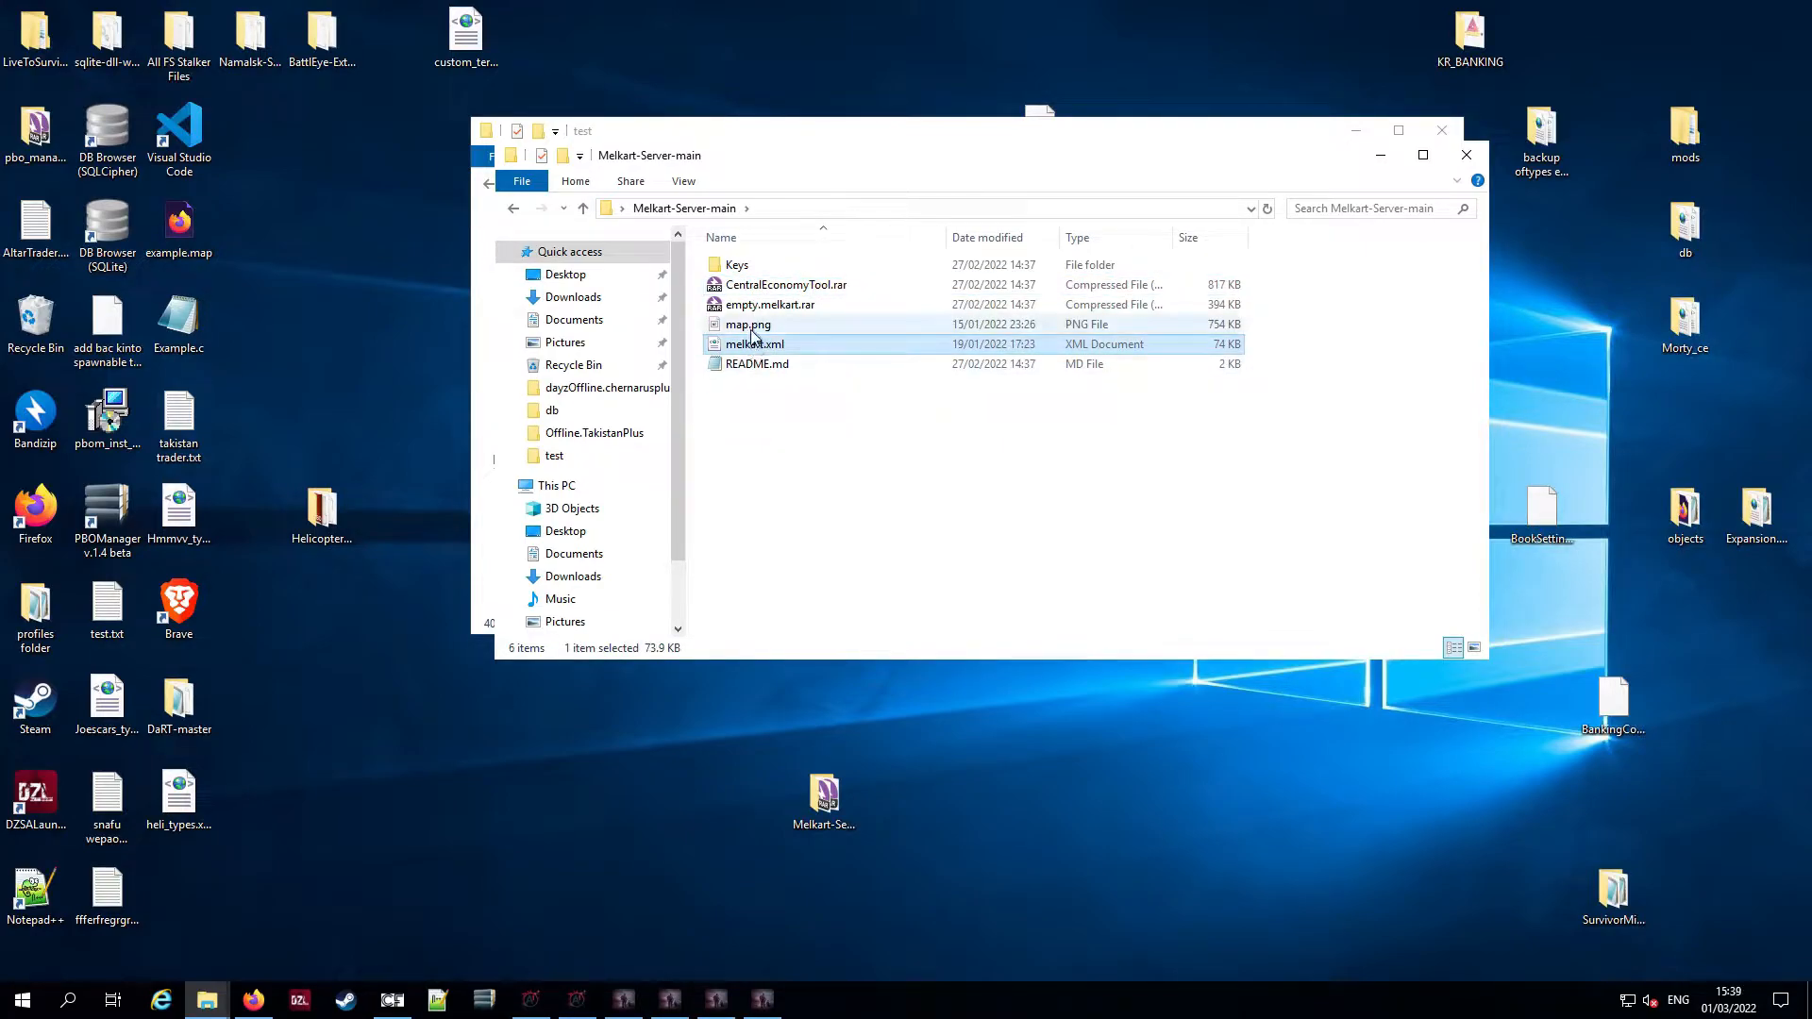
key("Delete")
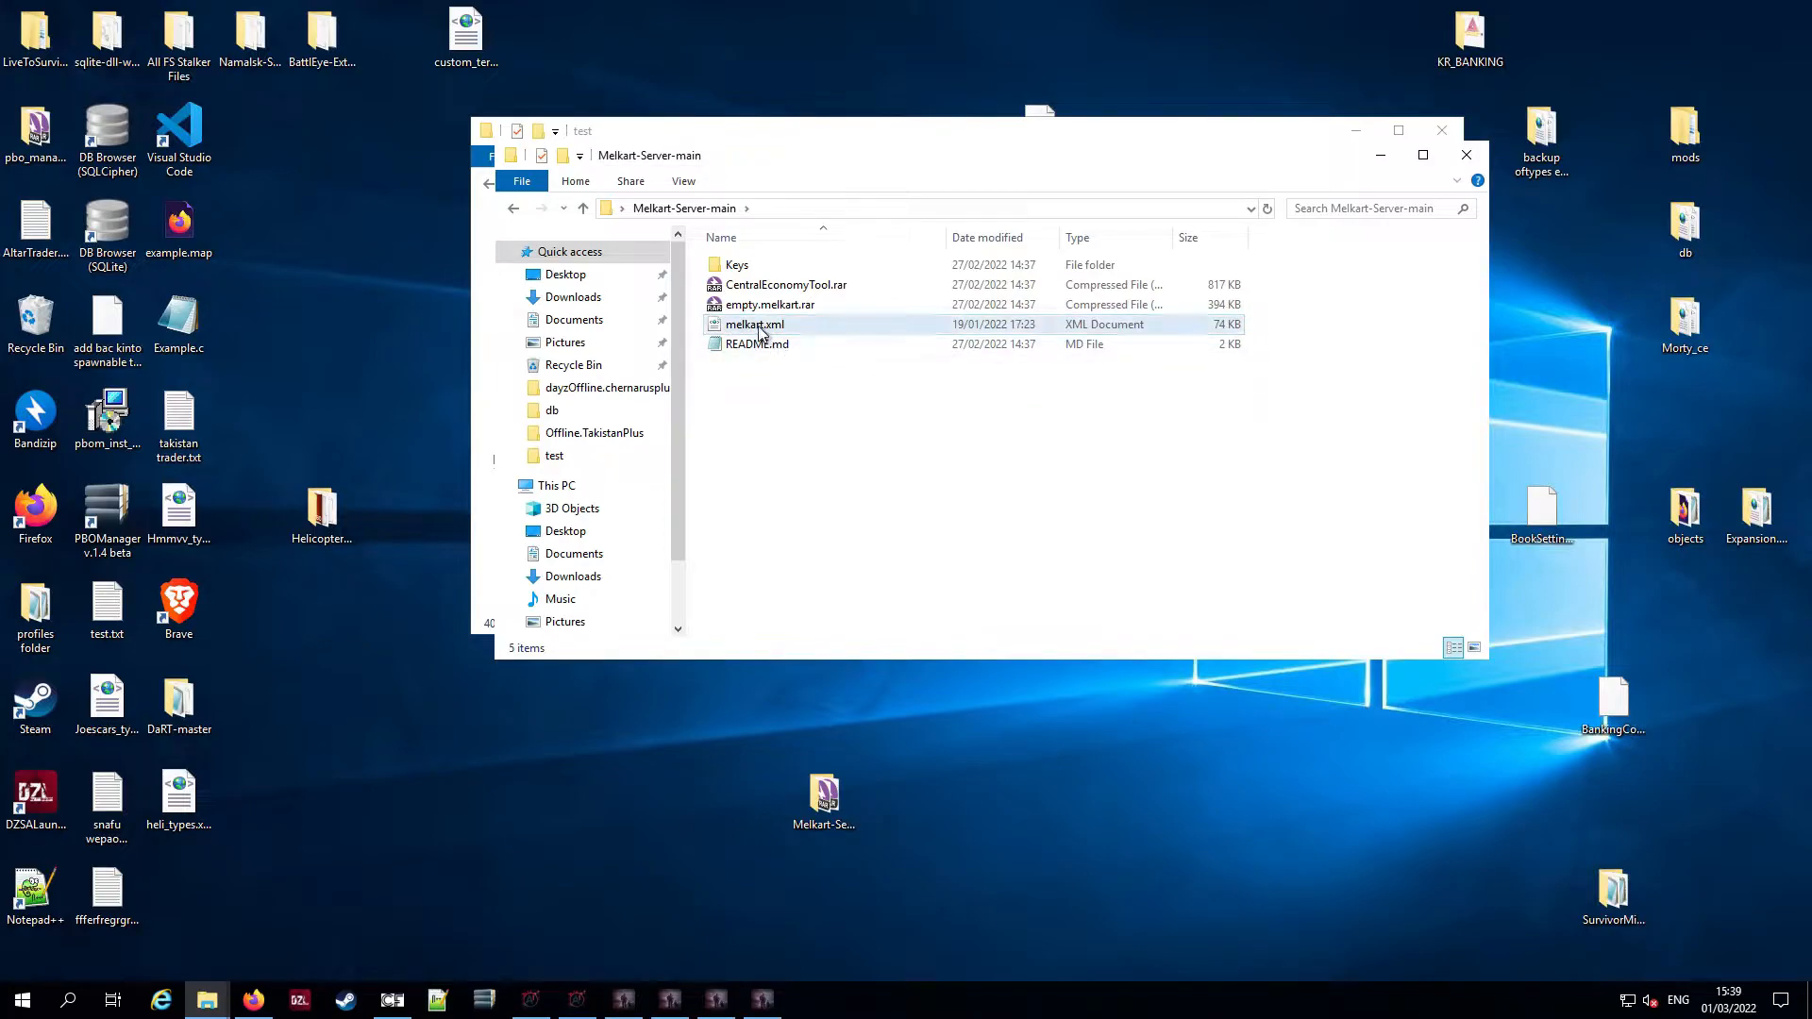
left_click(760, 328)
key("Delete")
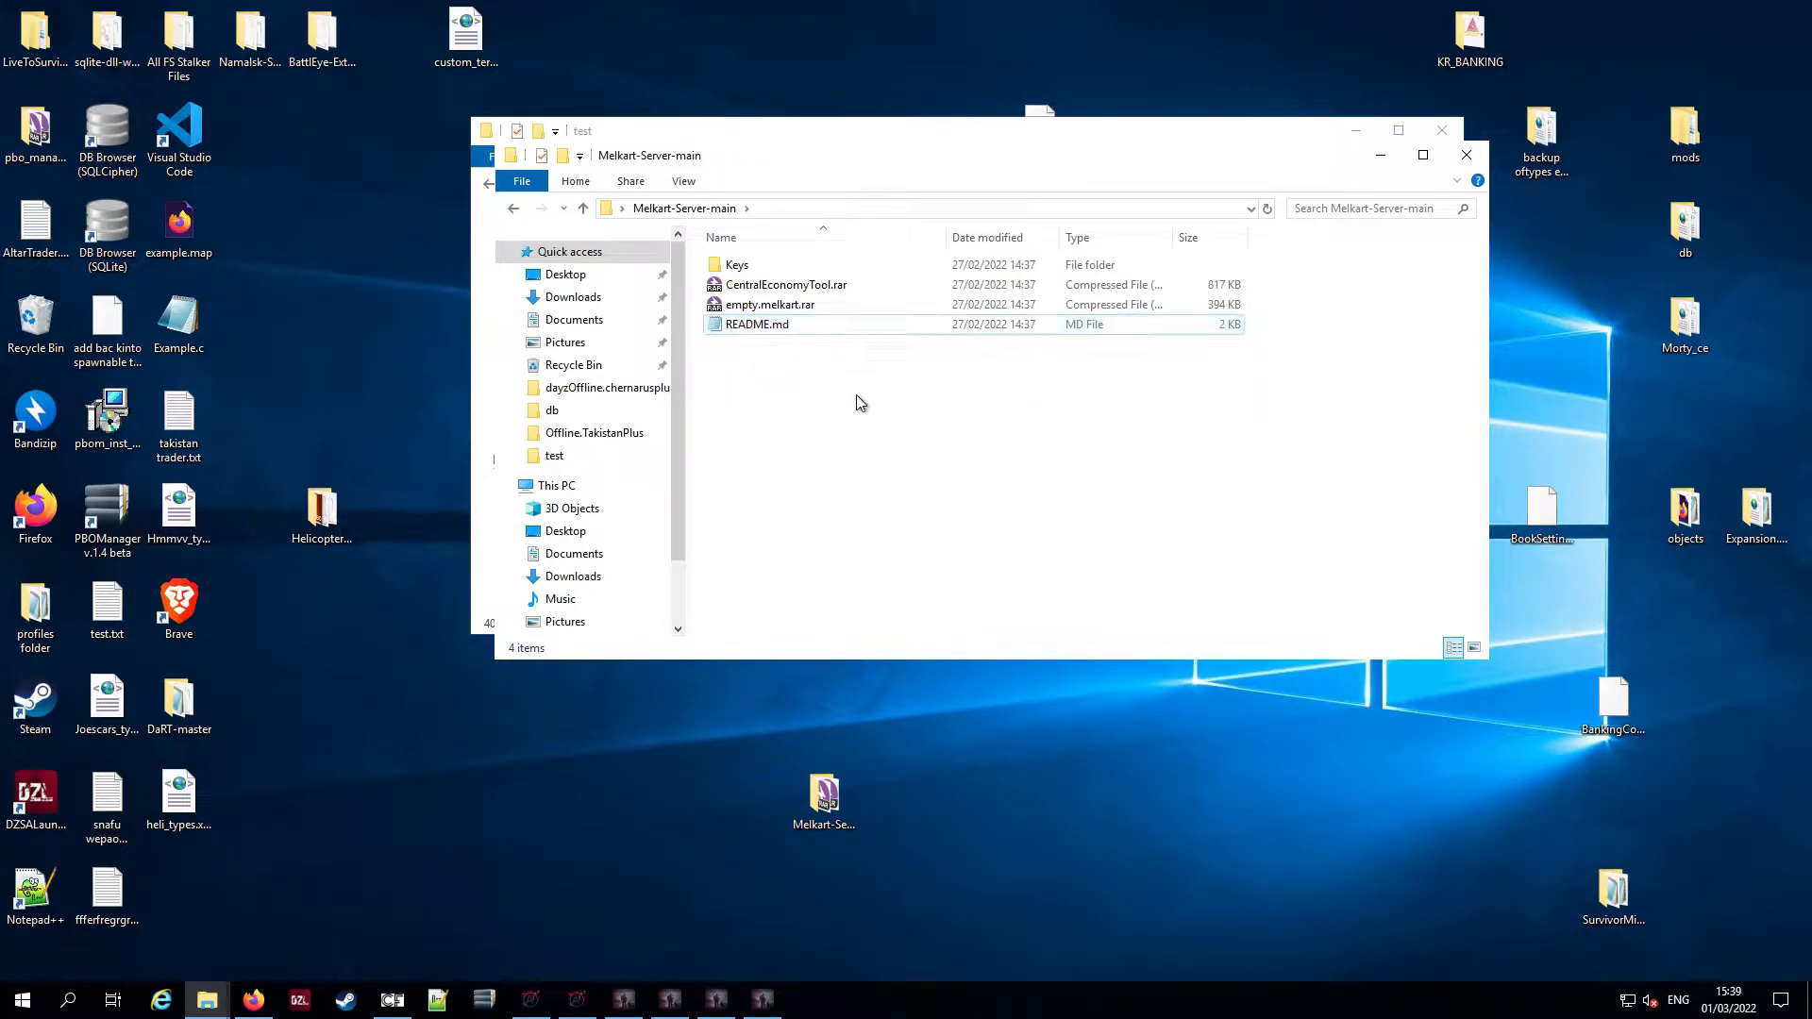
Extract empty.melkart.rar directly into the Melkart-Server-main folder and dismiss the extraction window
right_click(751, 310)
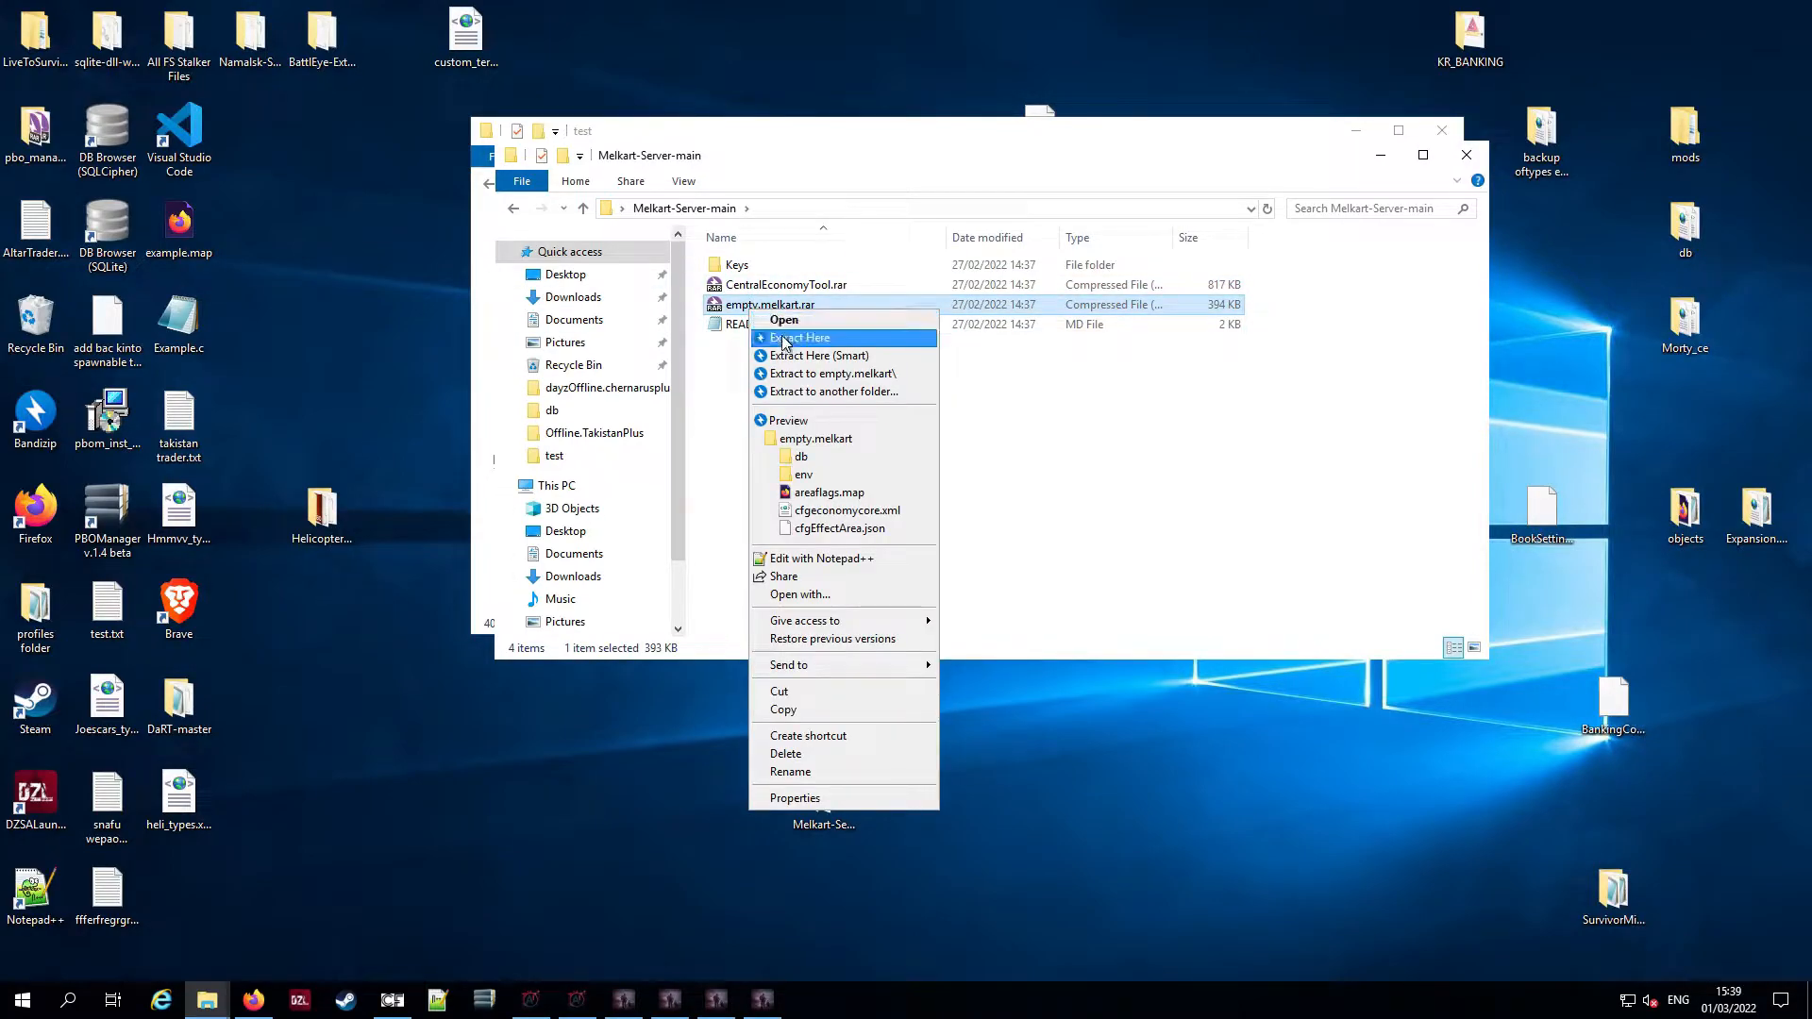
left_click(782, 340)
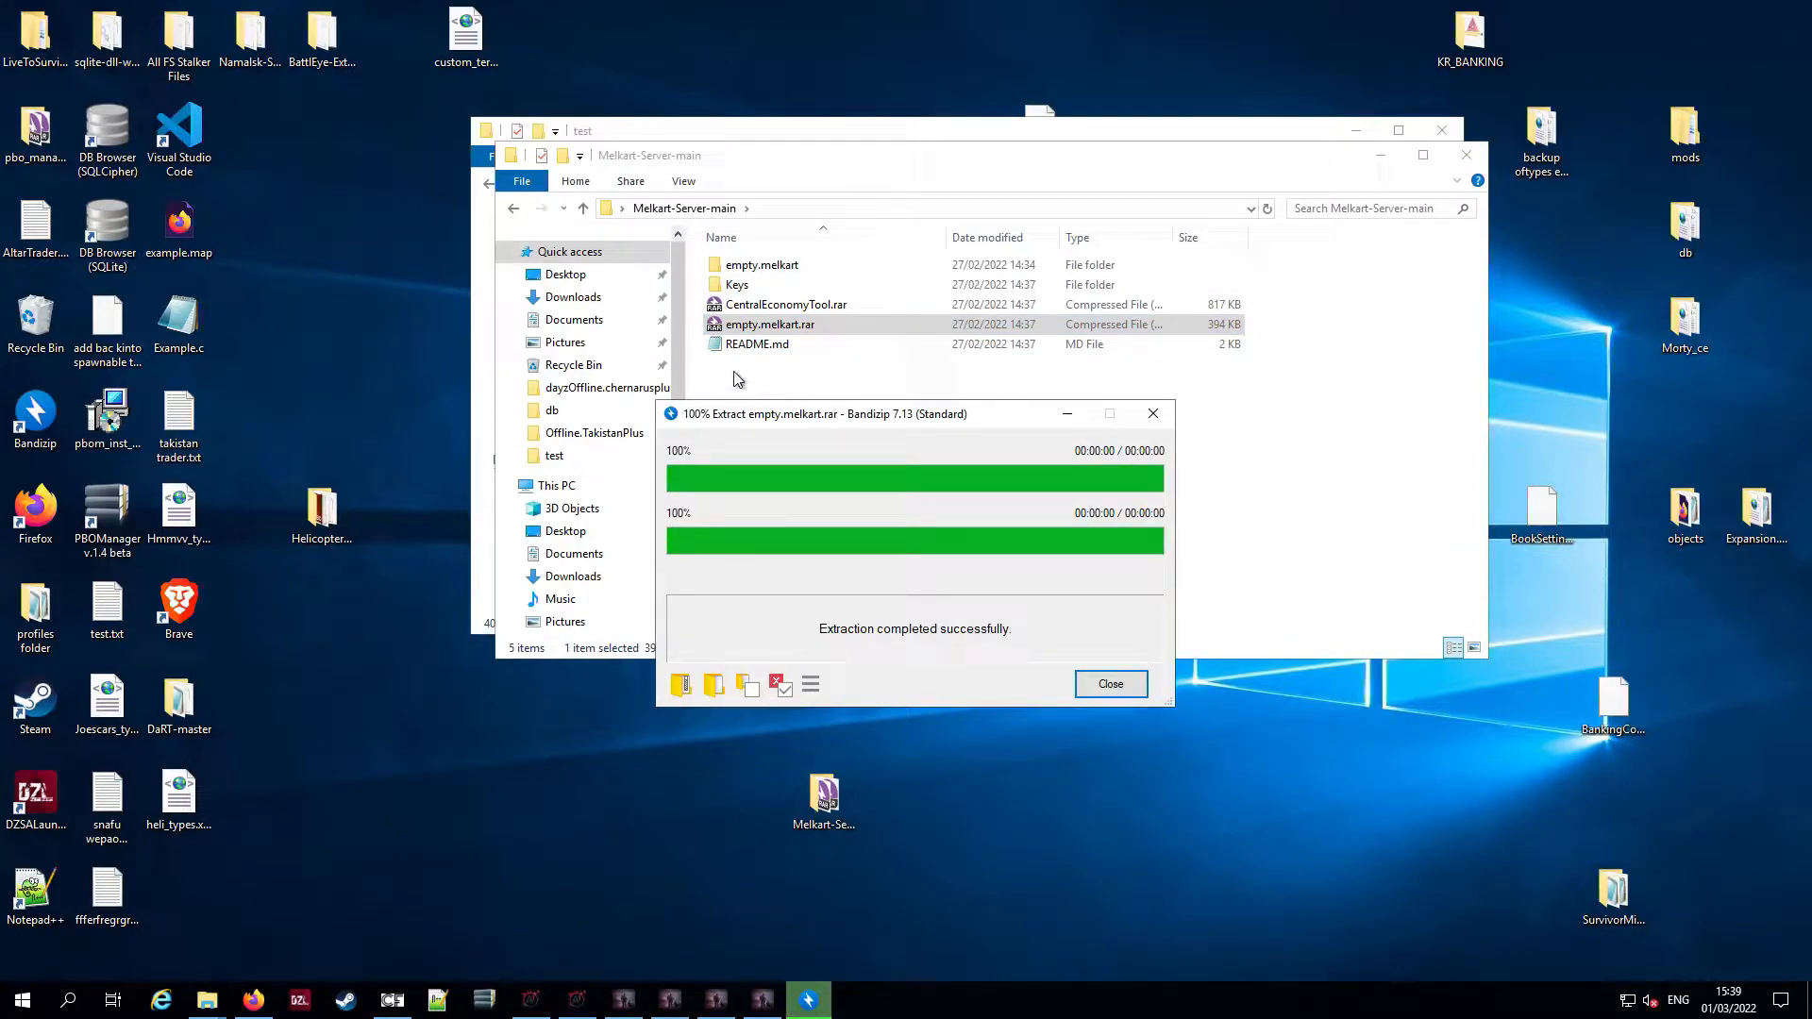
left_click(1112, 683)
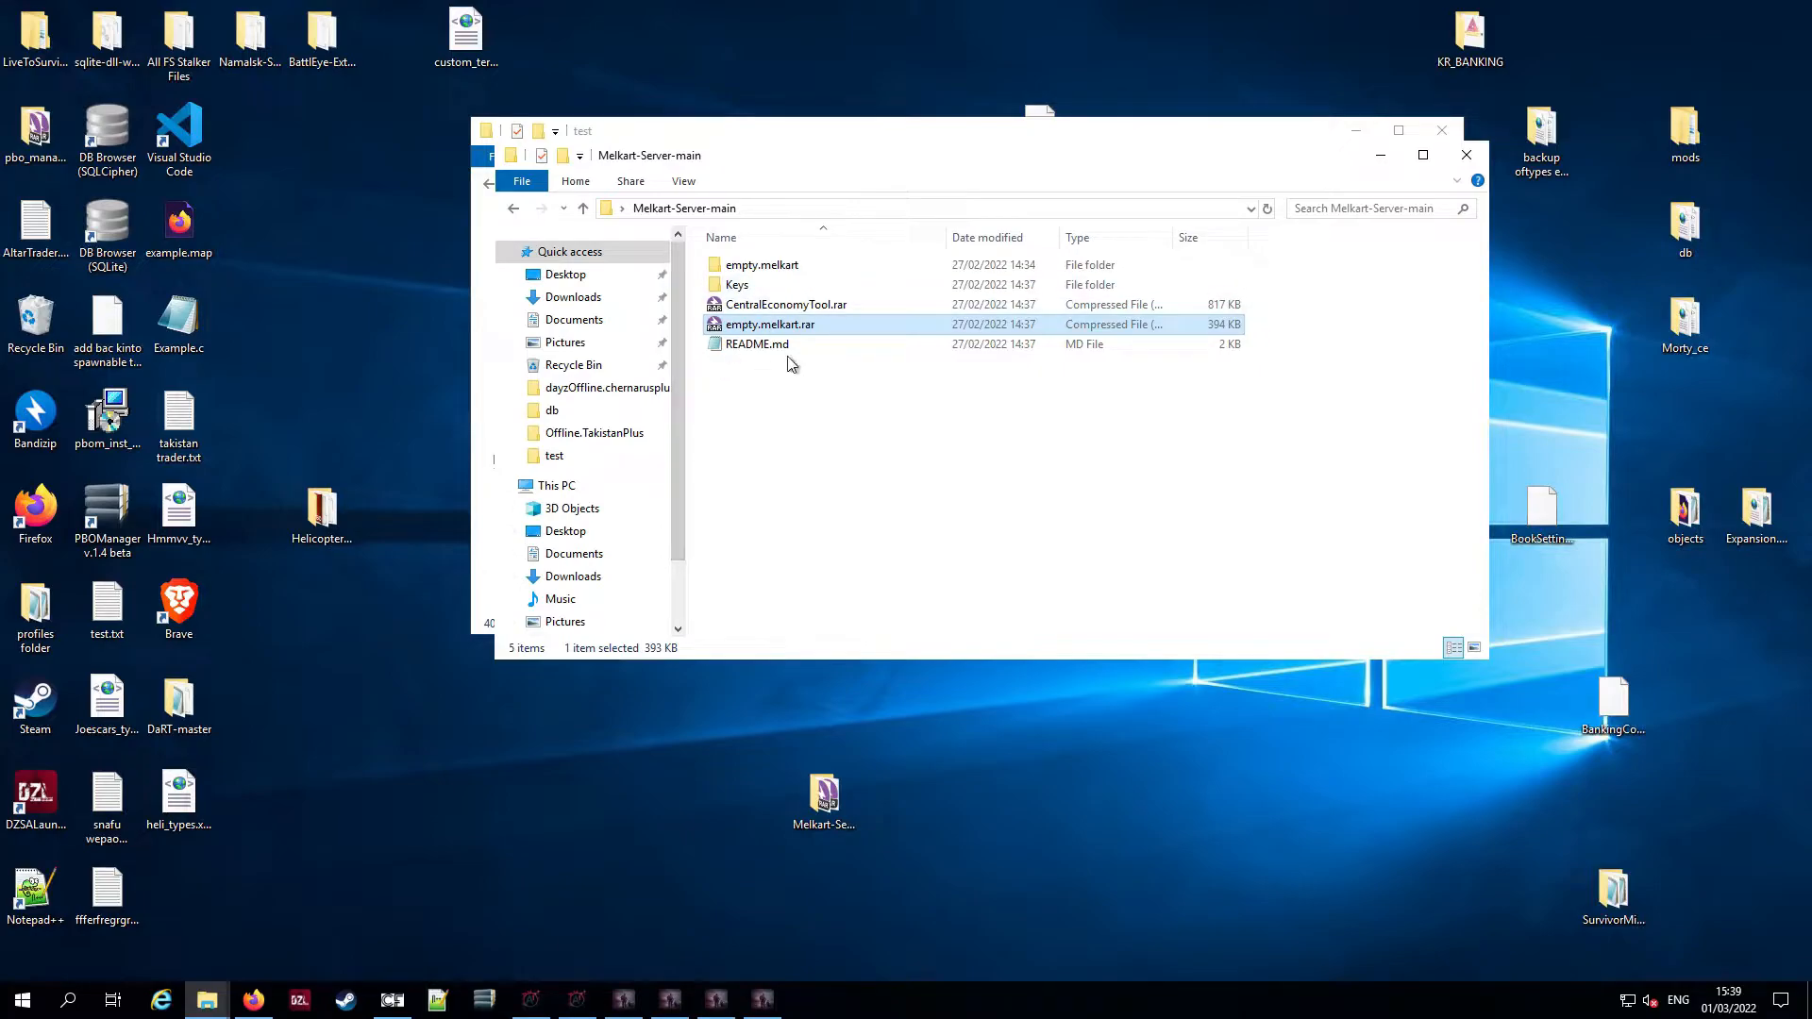
left_click(810, 500)
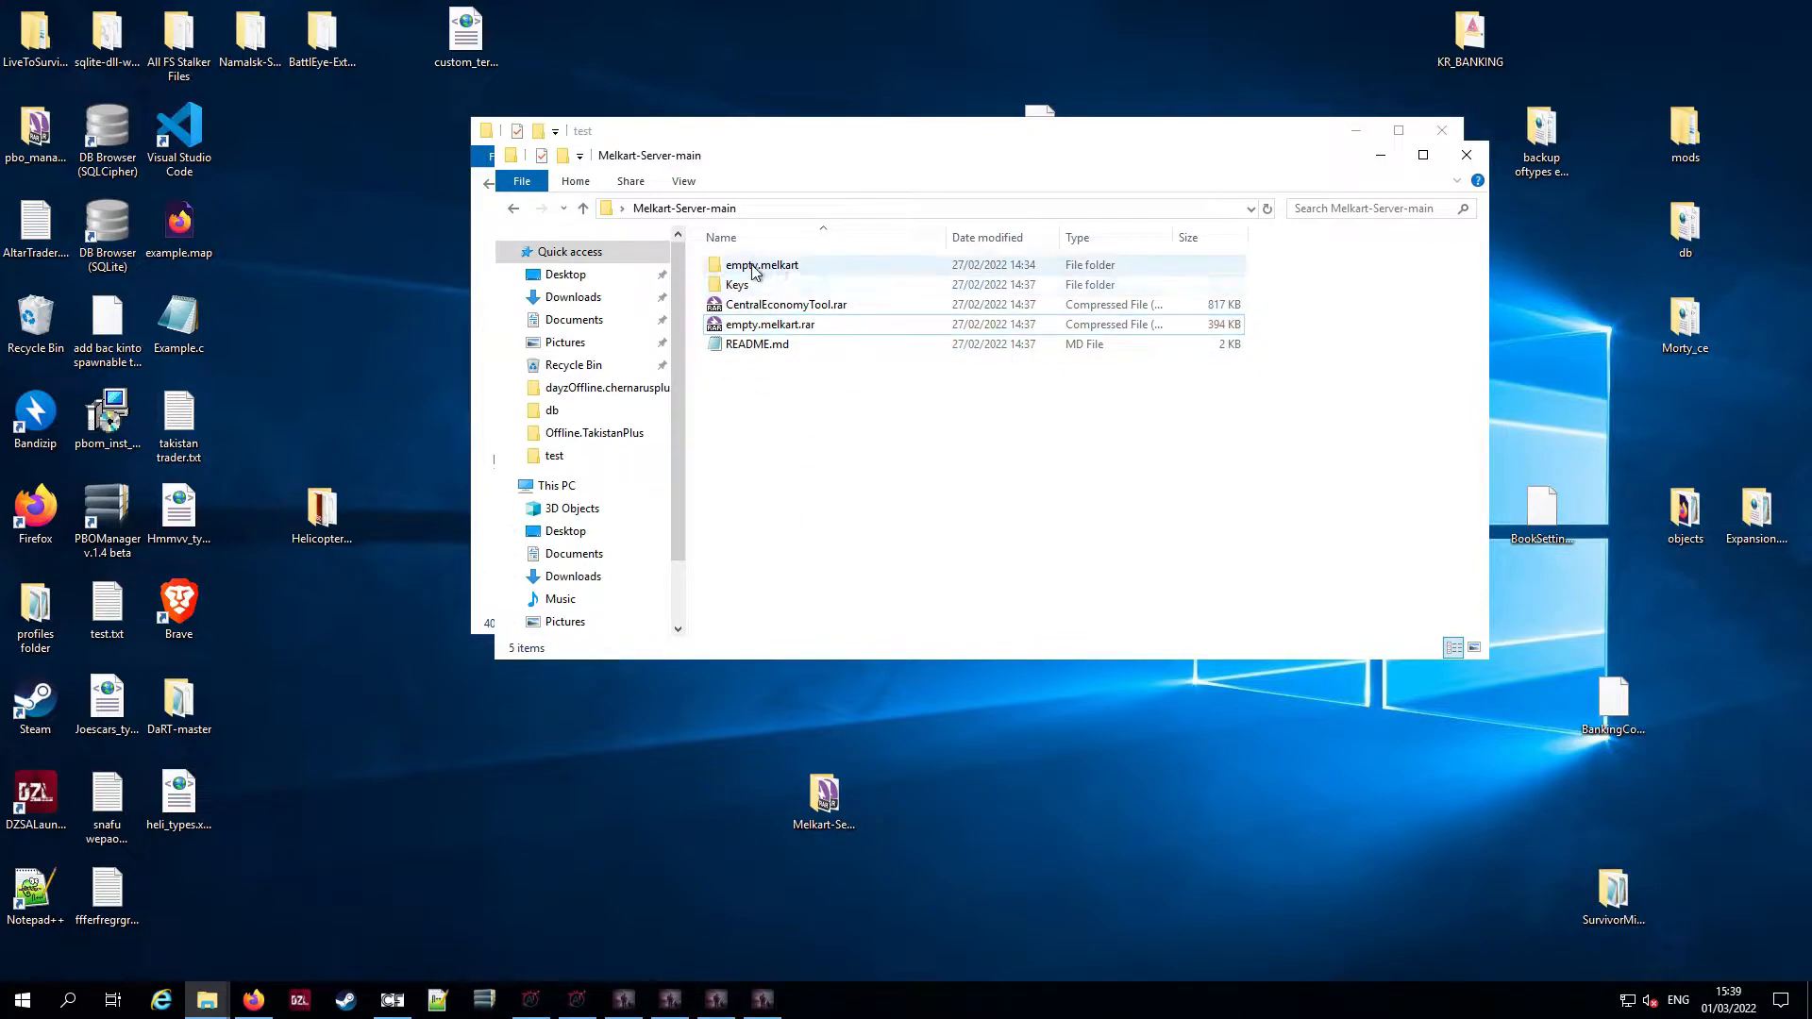
Look through the mission files inside the extracted empty.melkart folder and return to Melkart-Server-main
double_click(768, 272)
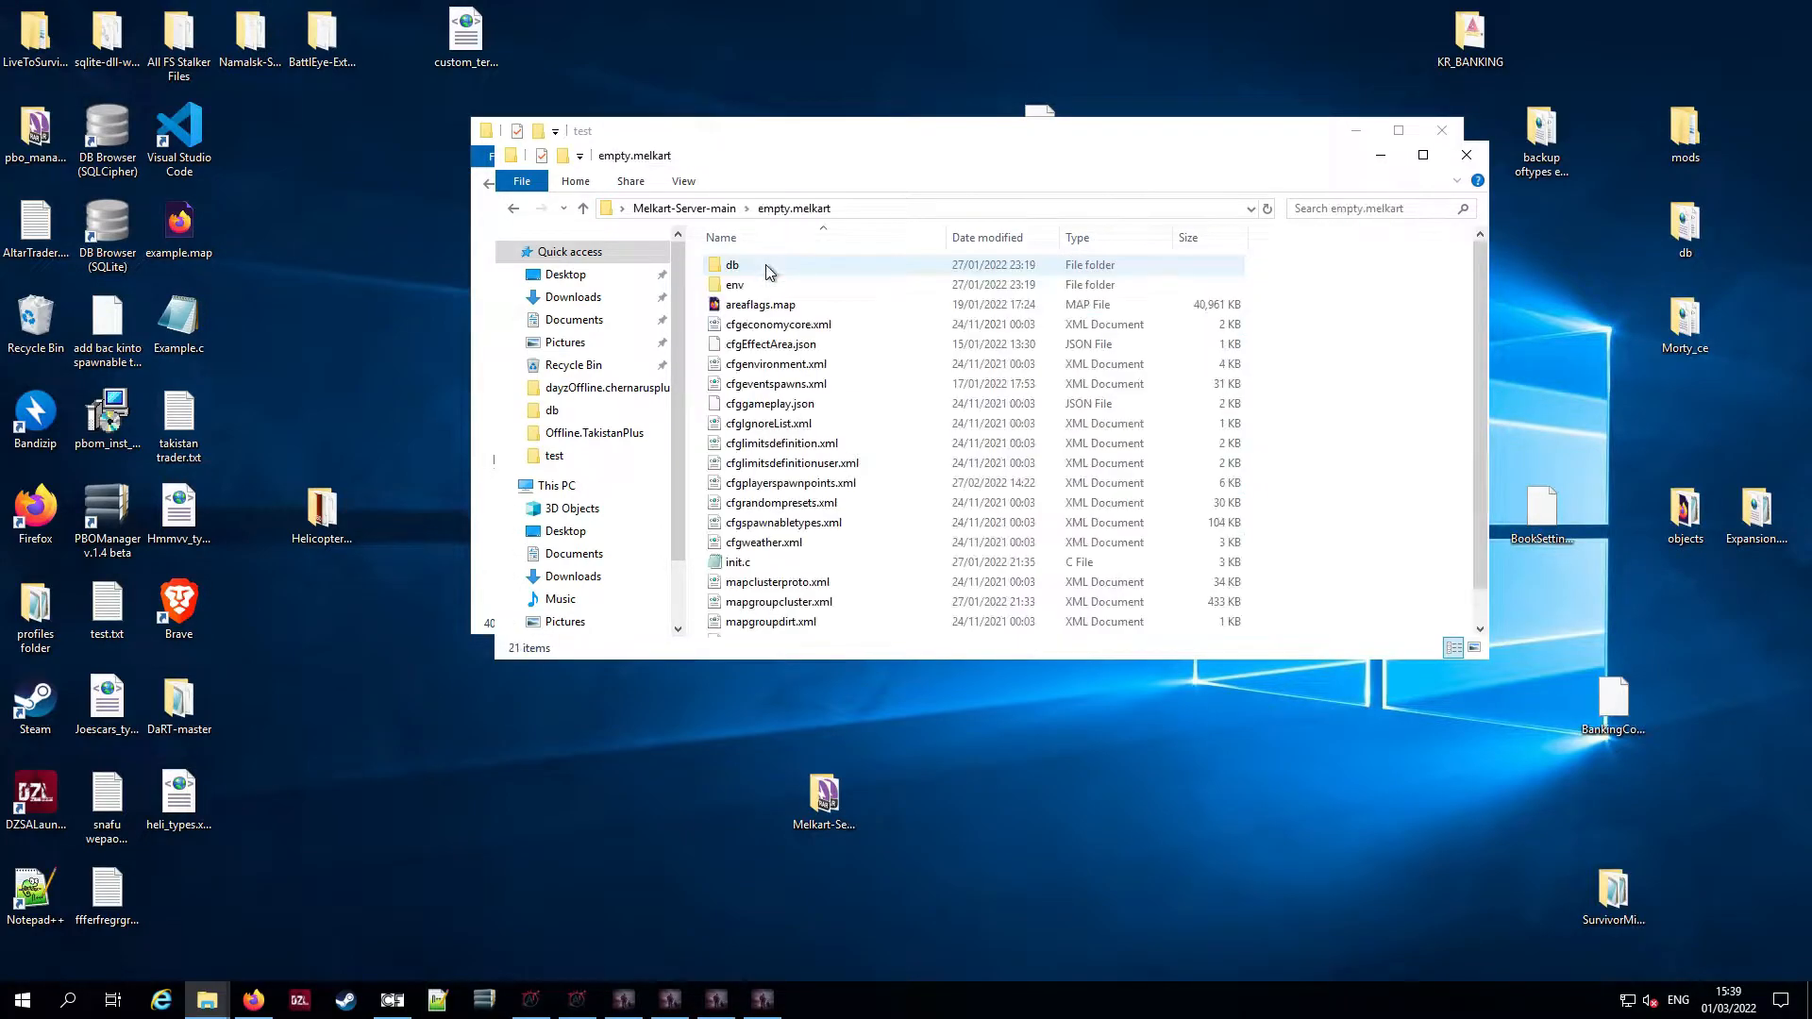
scroll(754, 282, "down", 1)
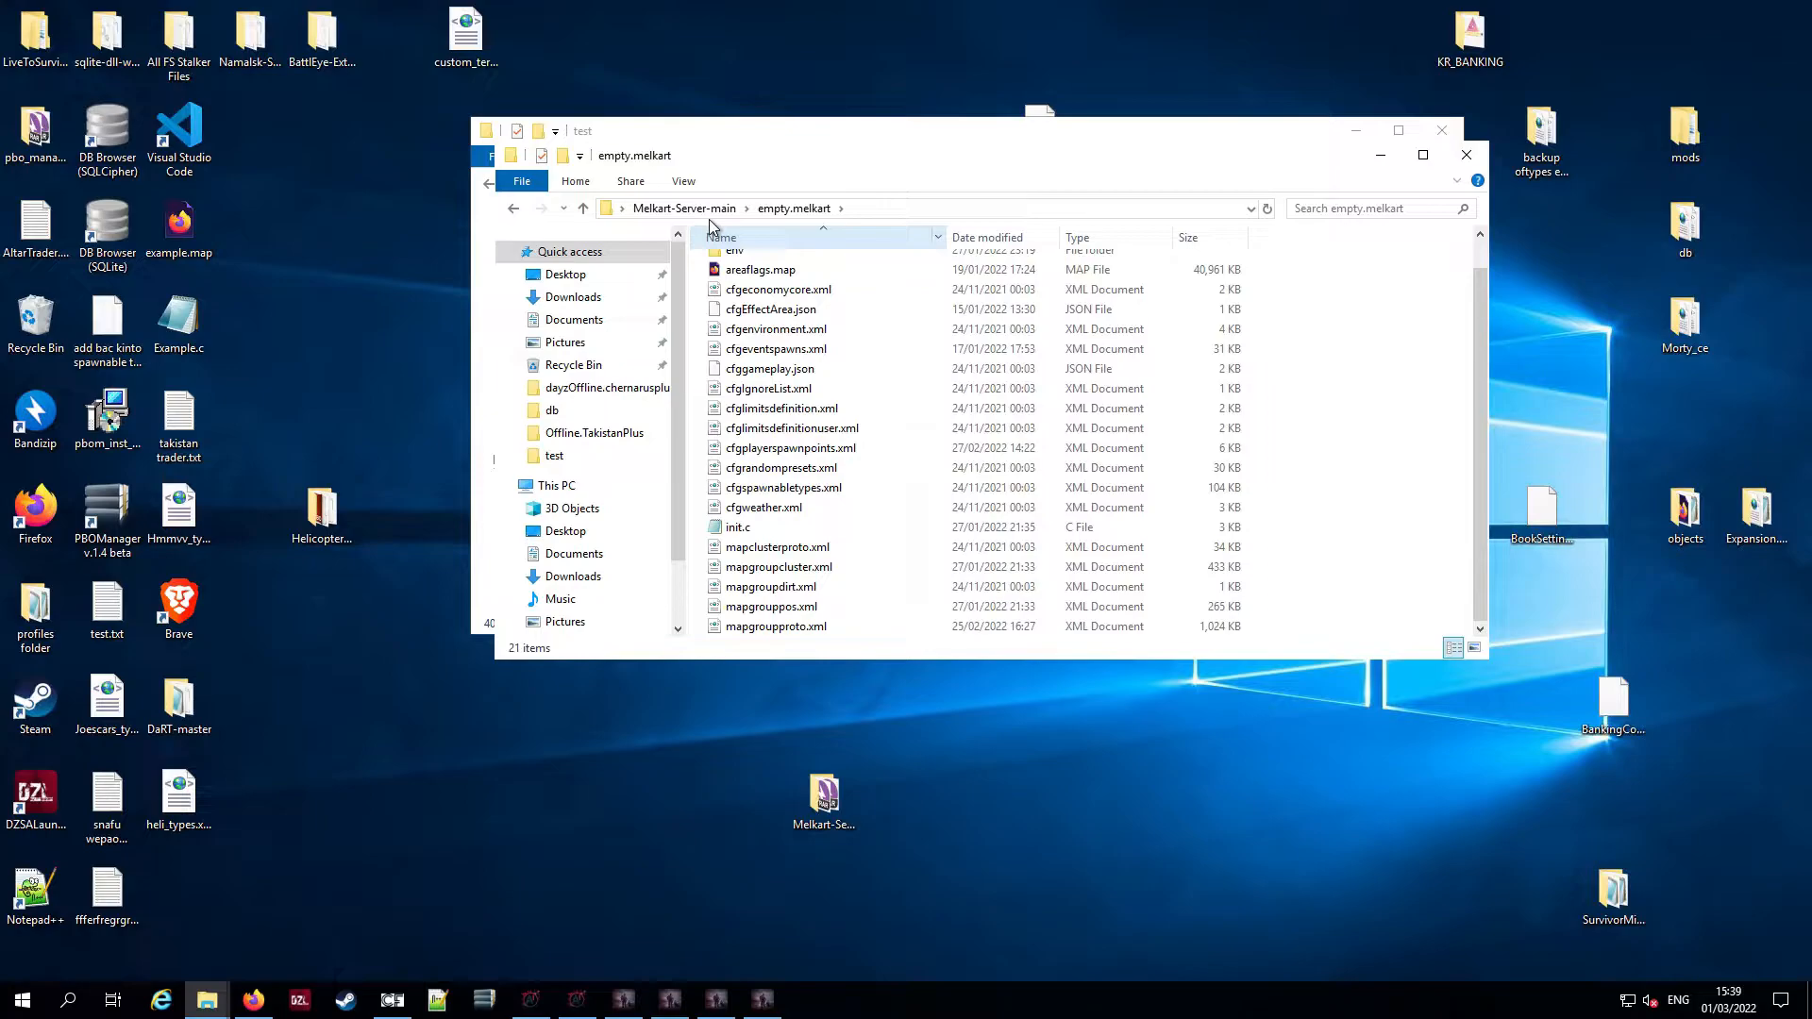
left_click(687, 210)
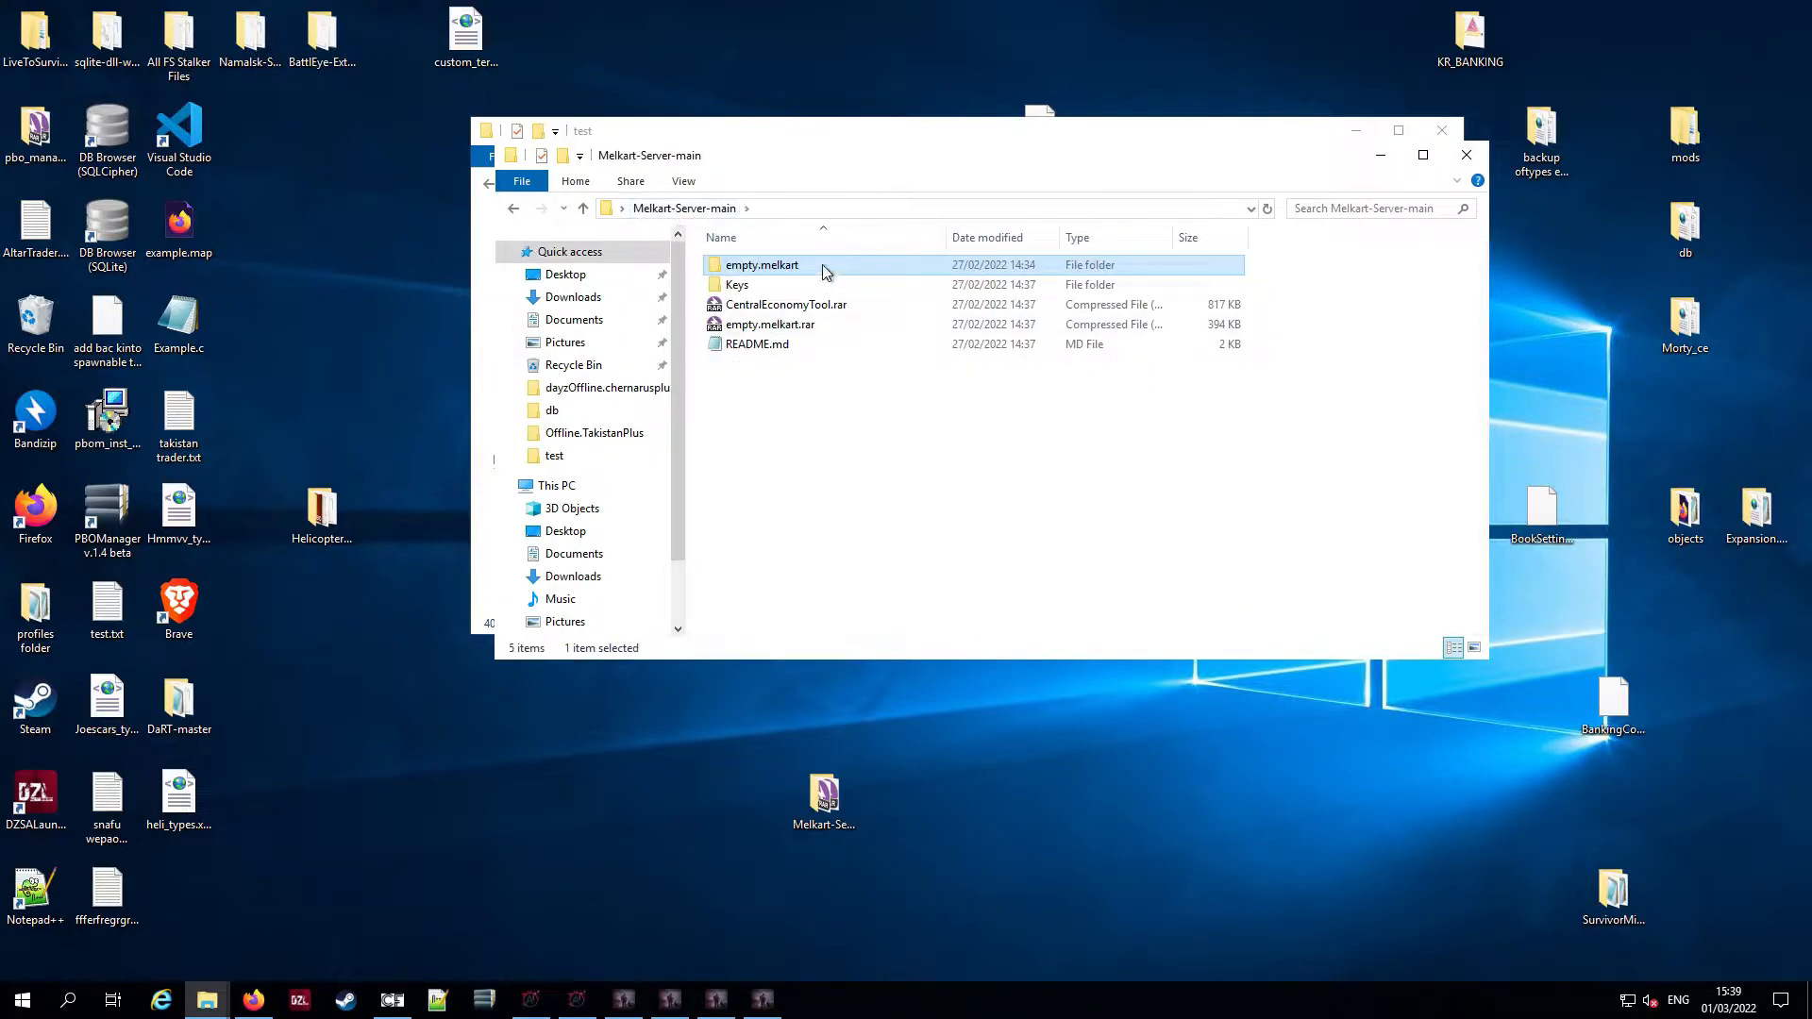
Copy the extracted empty.melkart folder from Melkart-Server-main
right_click(766, 274)
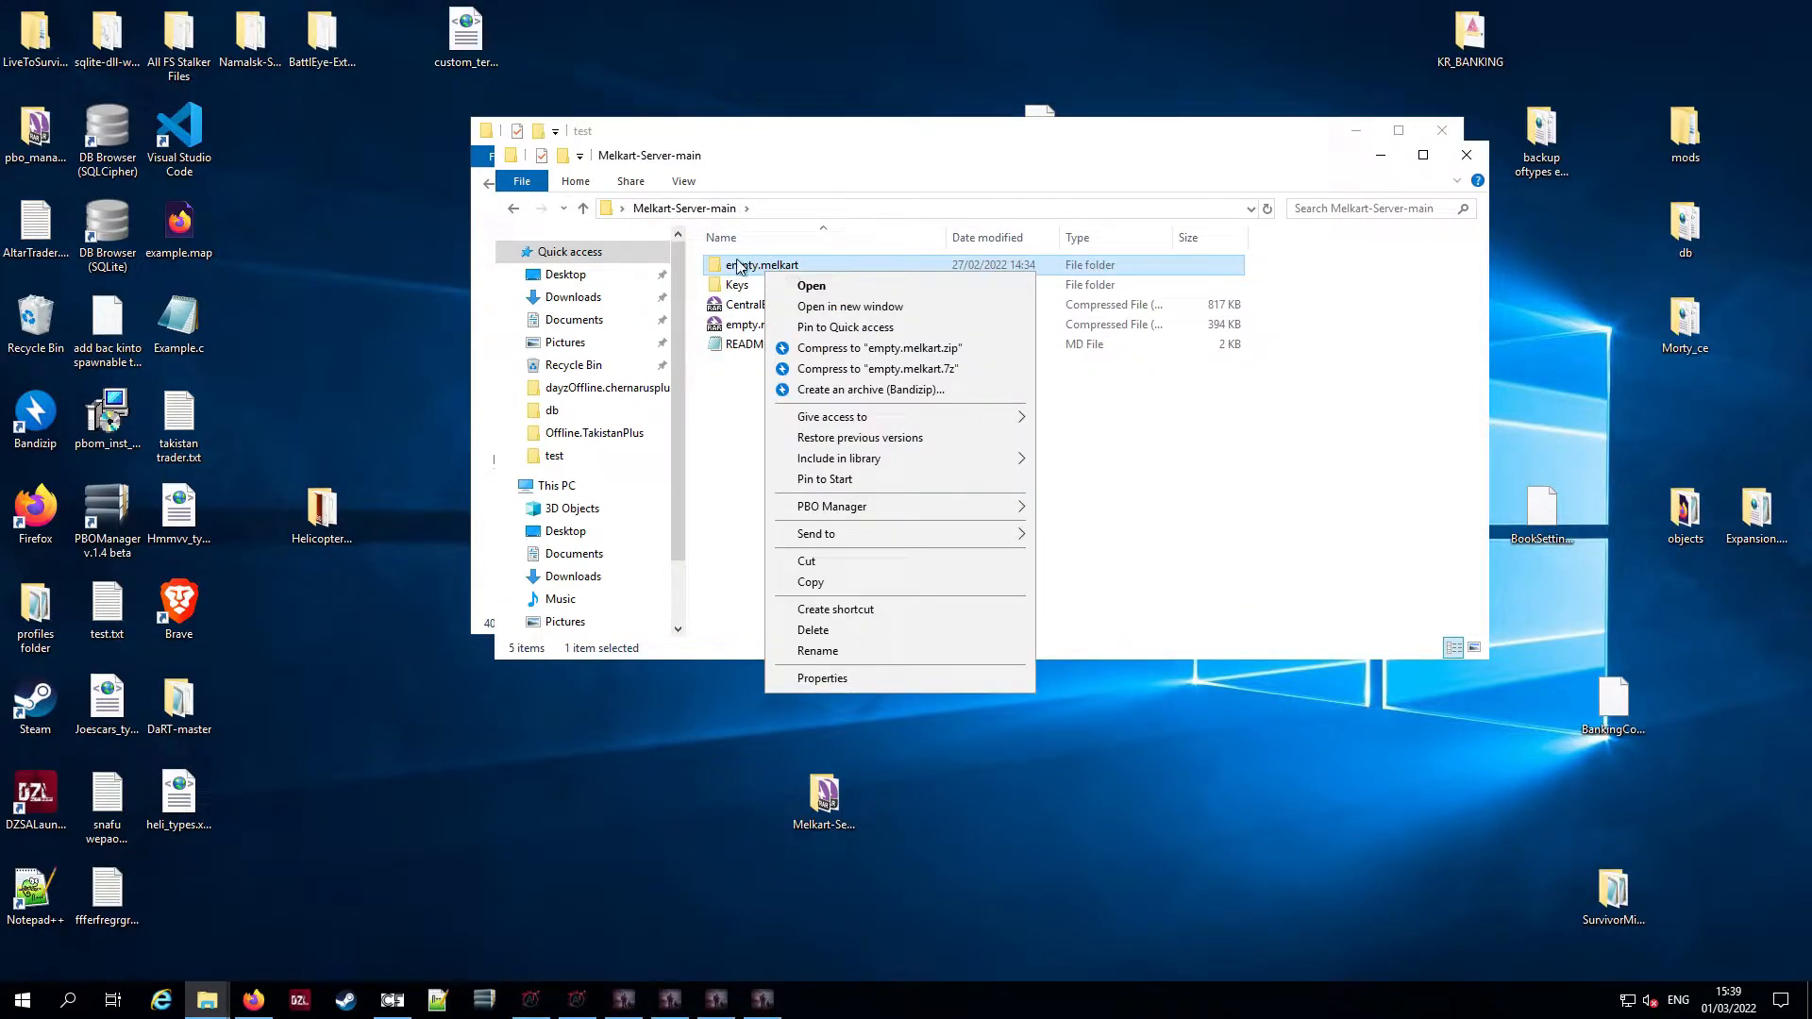
right_click(735, 263)
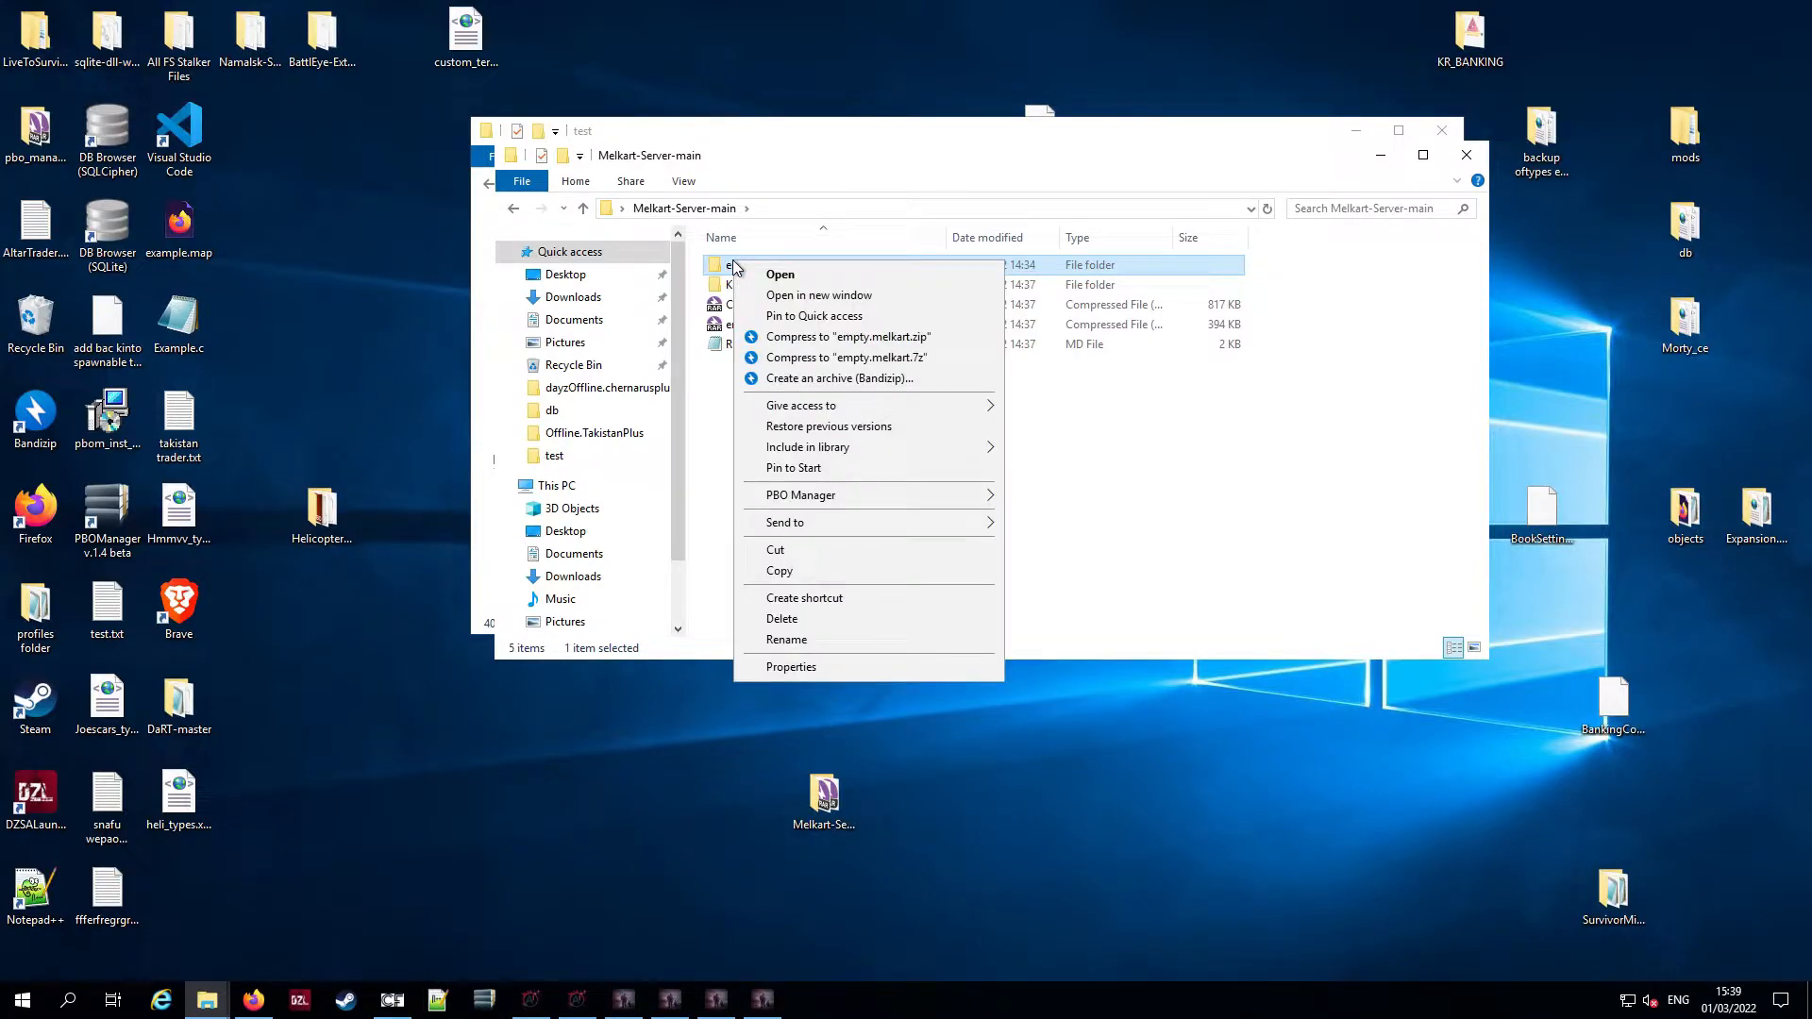
left_click(1068, 483)
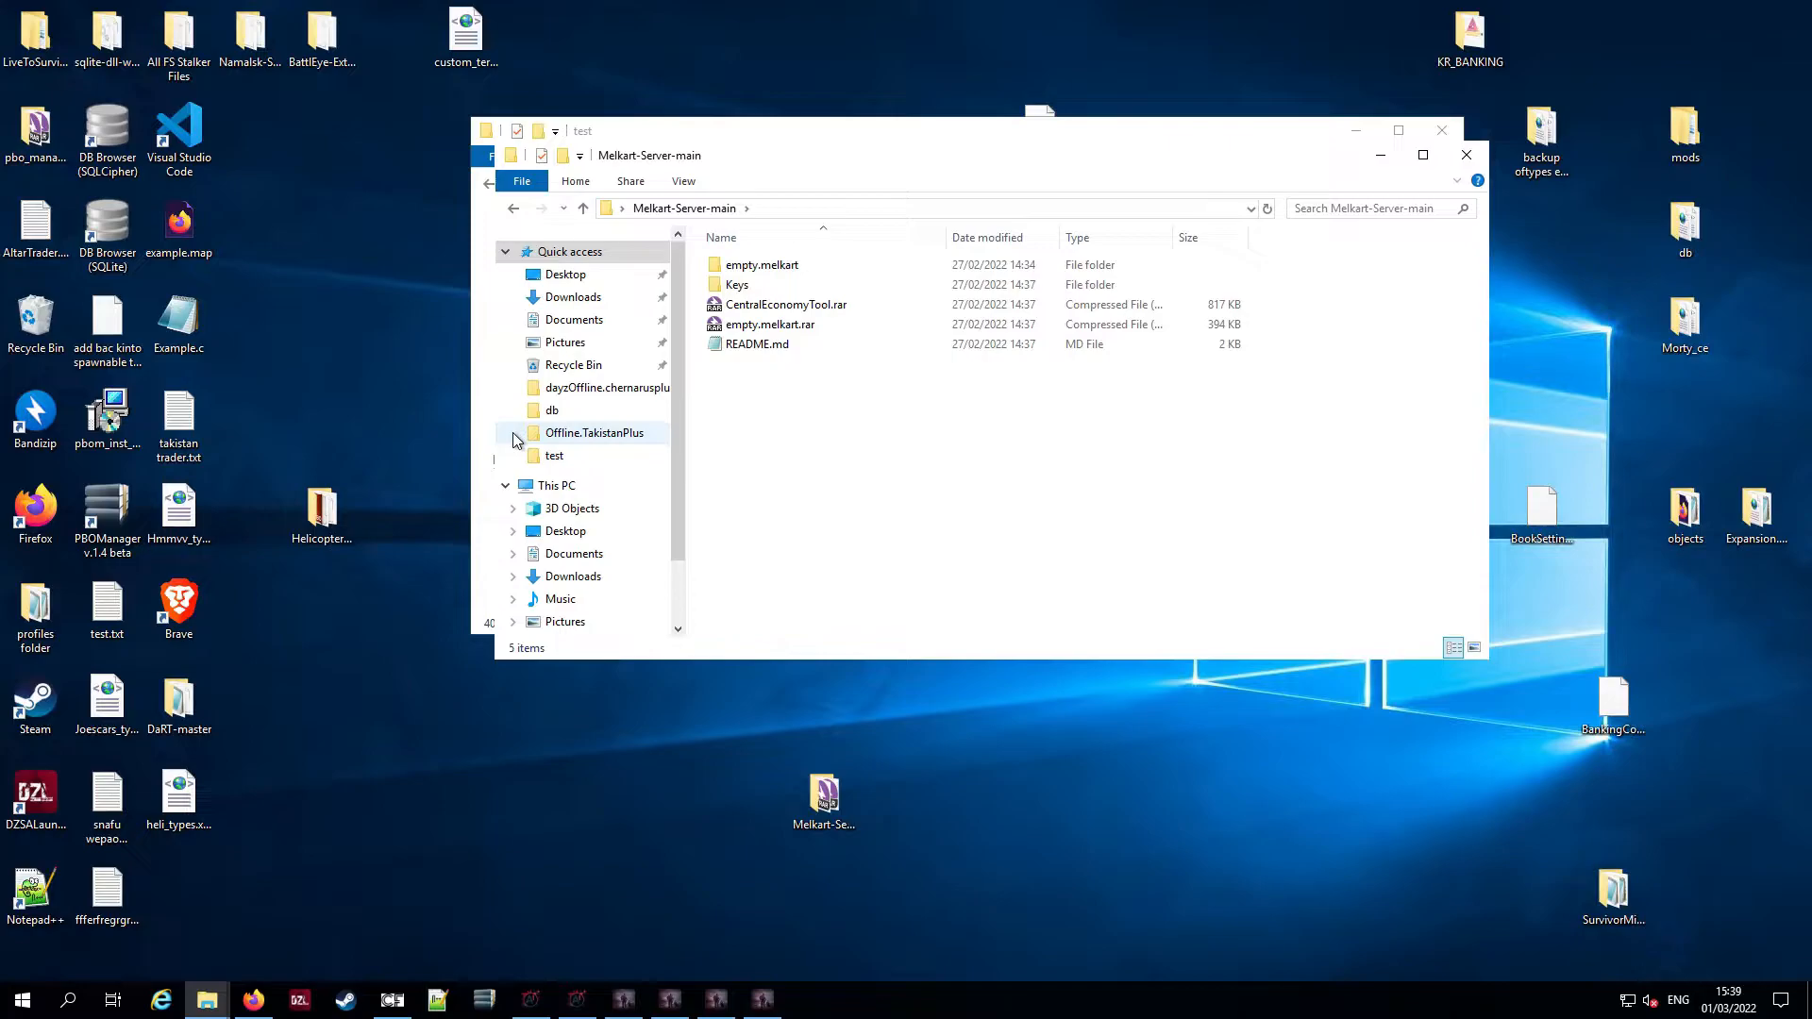
left_click(737, 272)
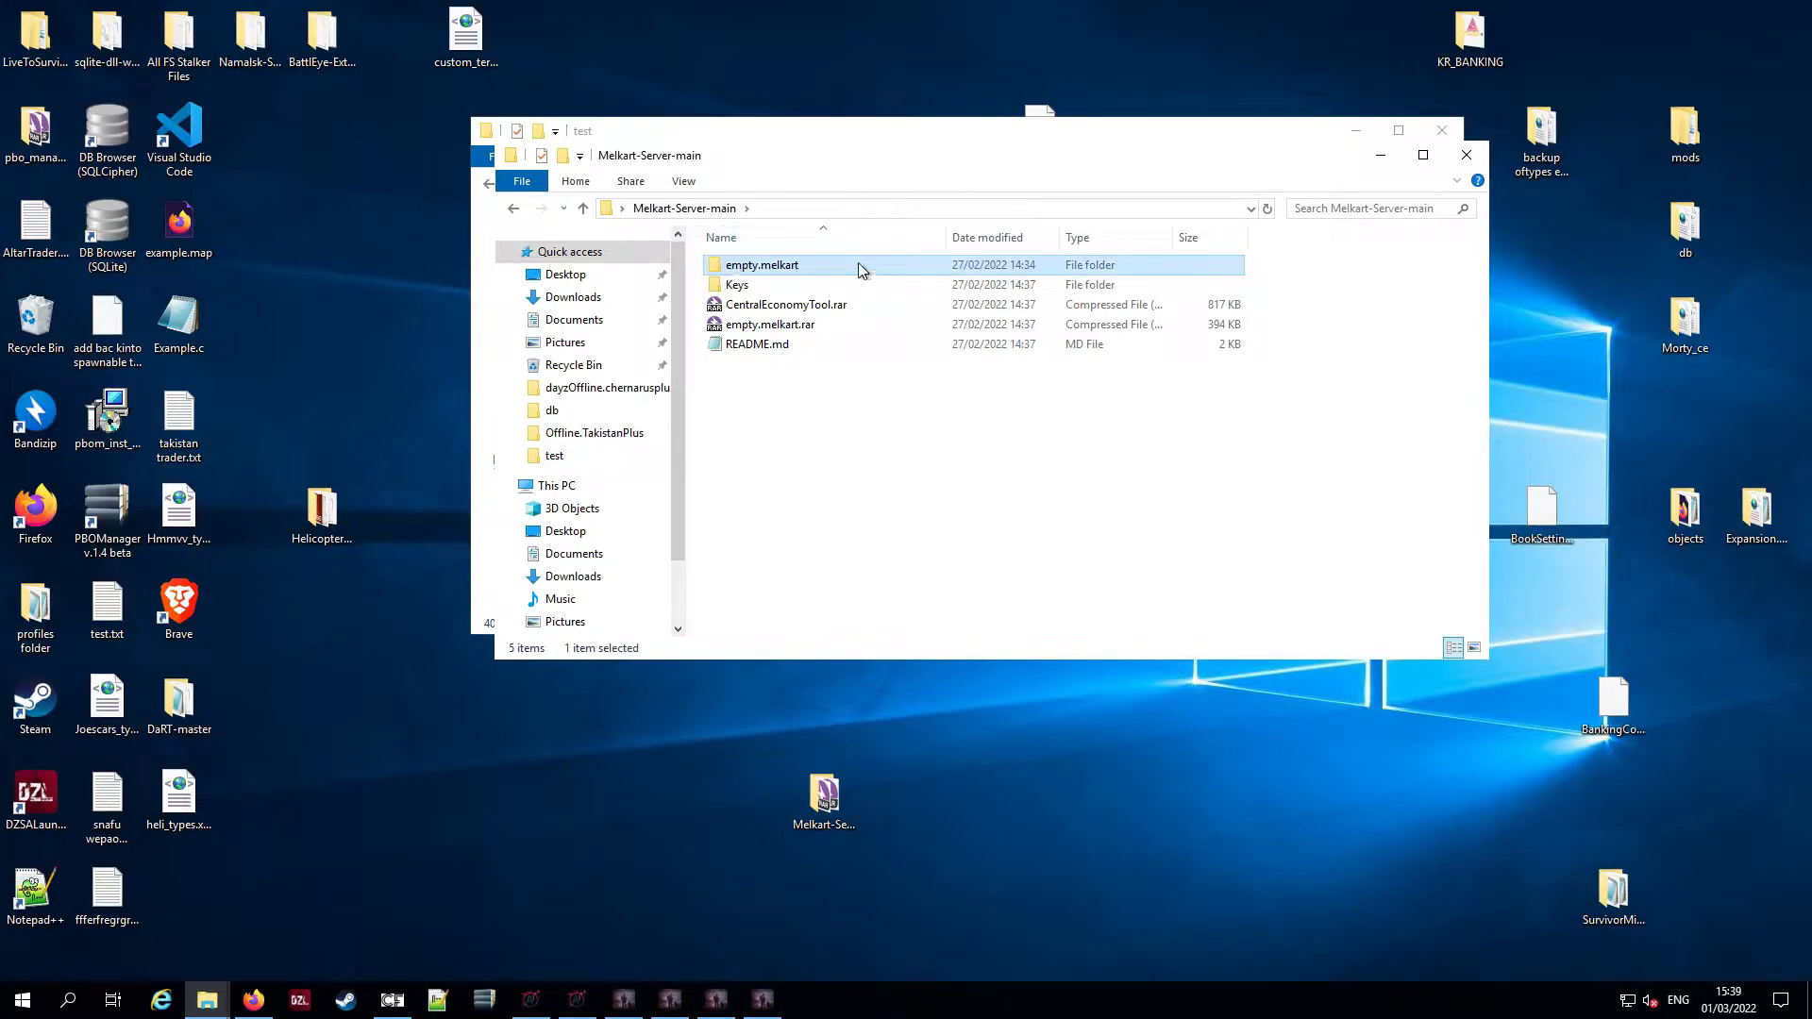
right_click(755, 271)
left_click(817, 578)
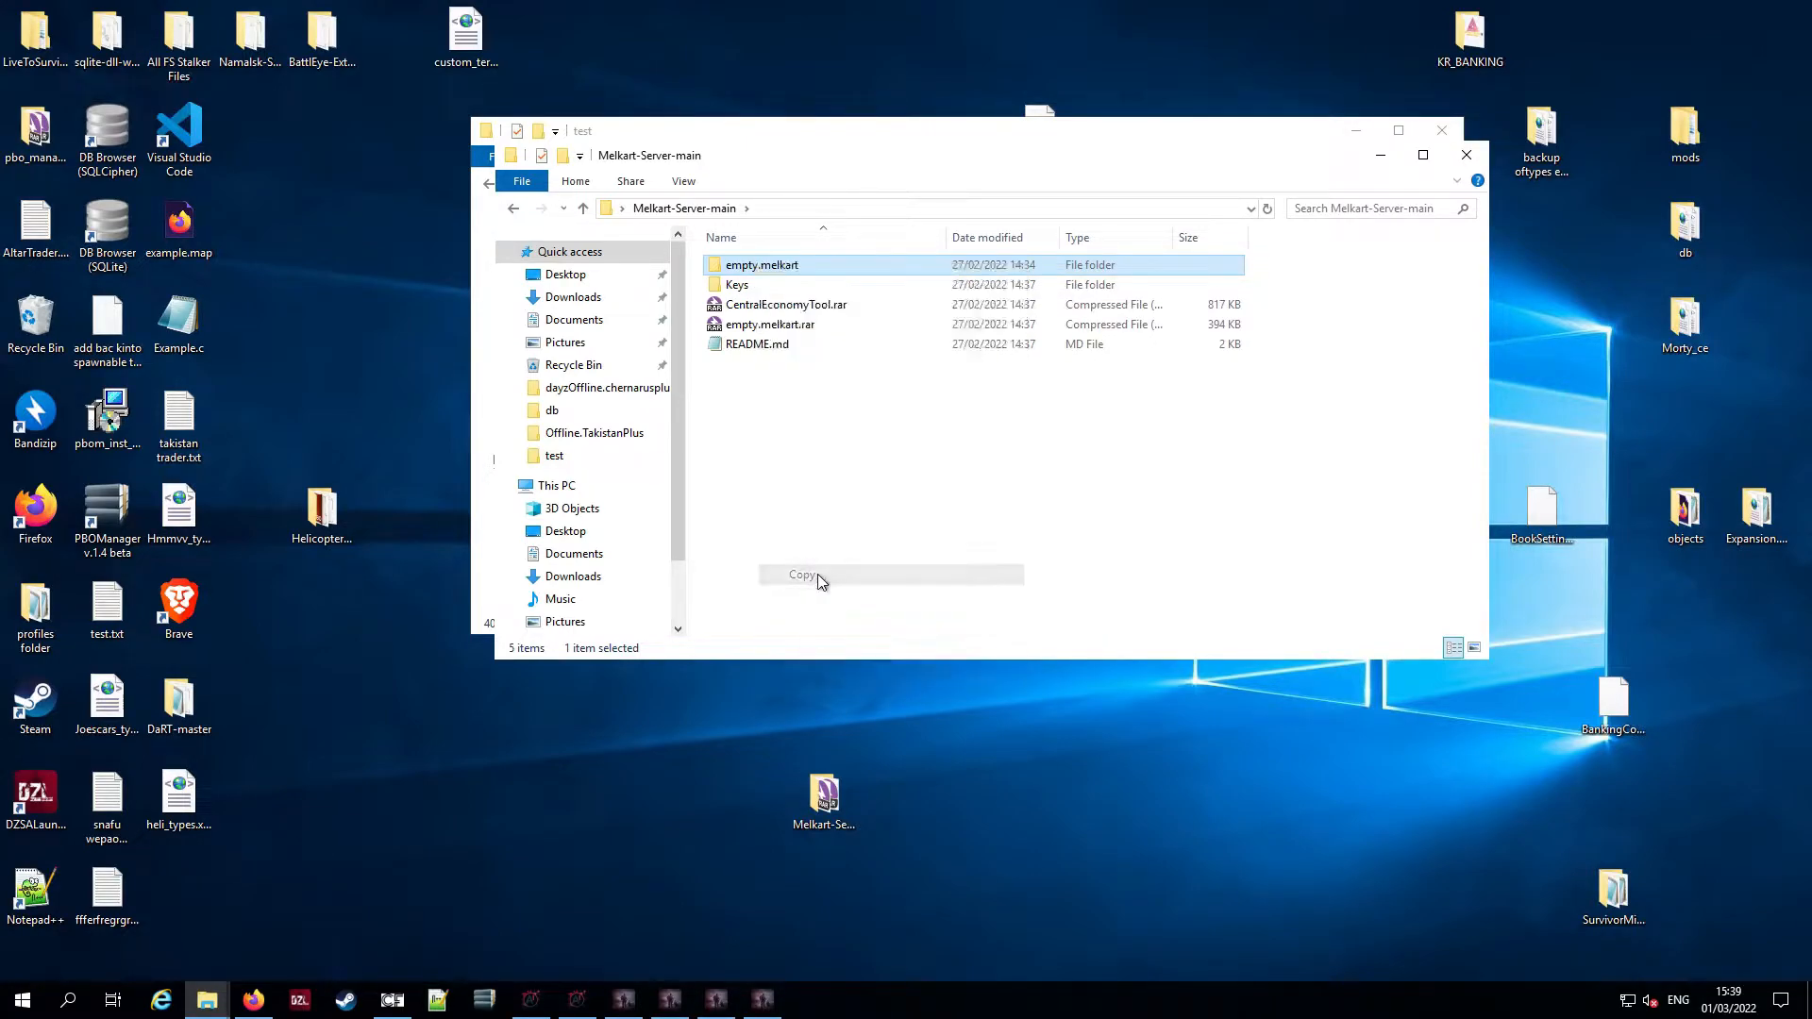
Paste the copied empty.melkart folder into the test server's mpmissions folder
left_click(249, 1002)
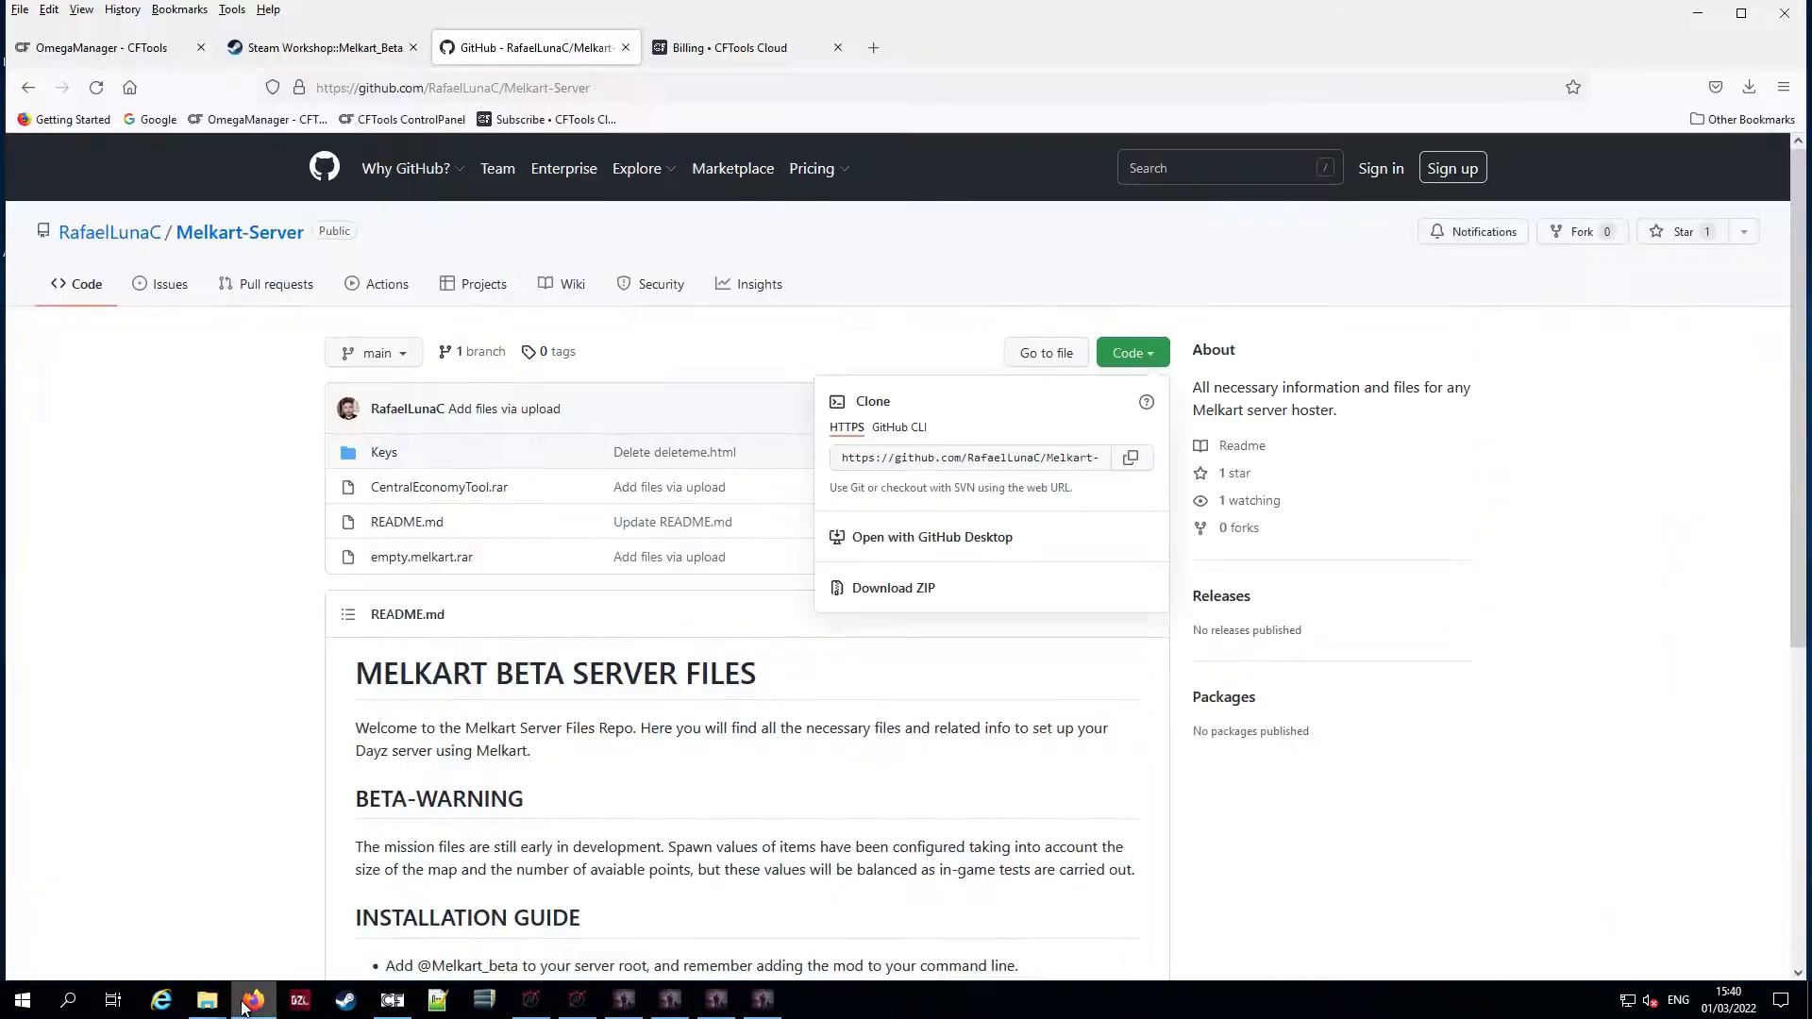
mouse_move(207, 1000)
left_click(156, 922)
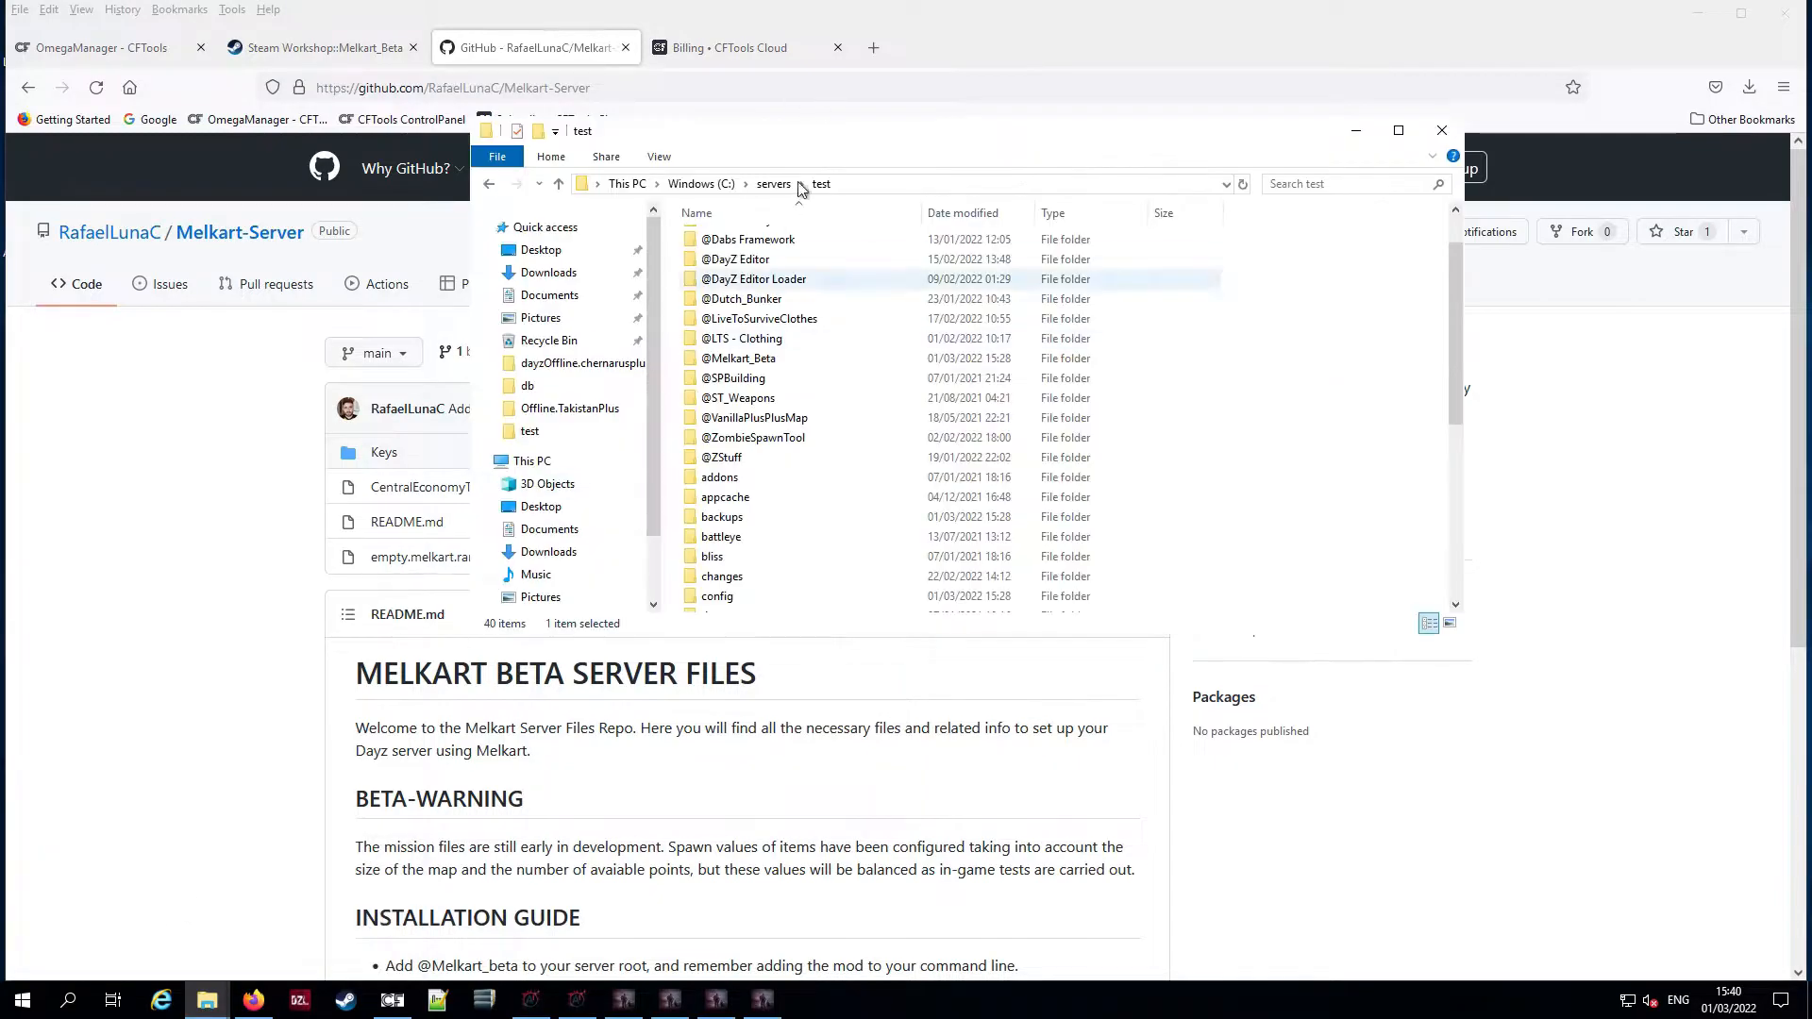
scroll(761, 334, "down", 4)
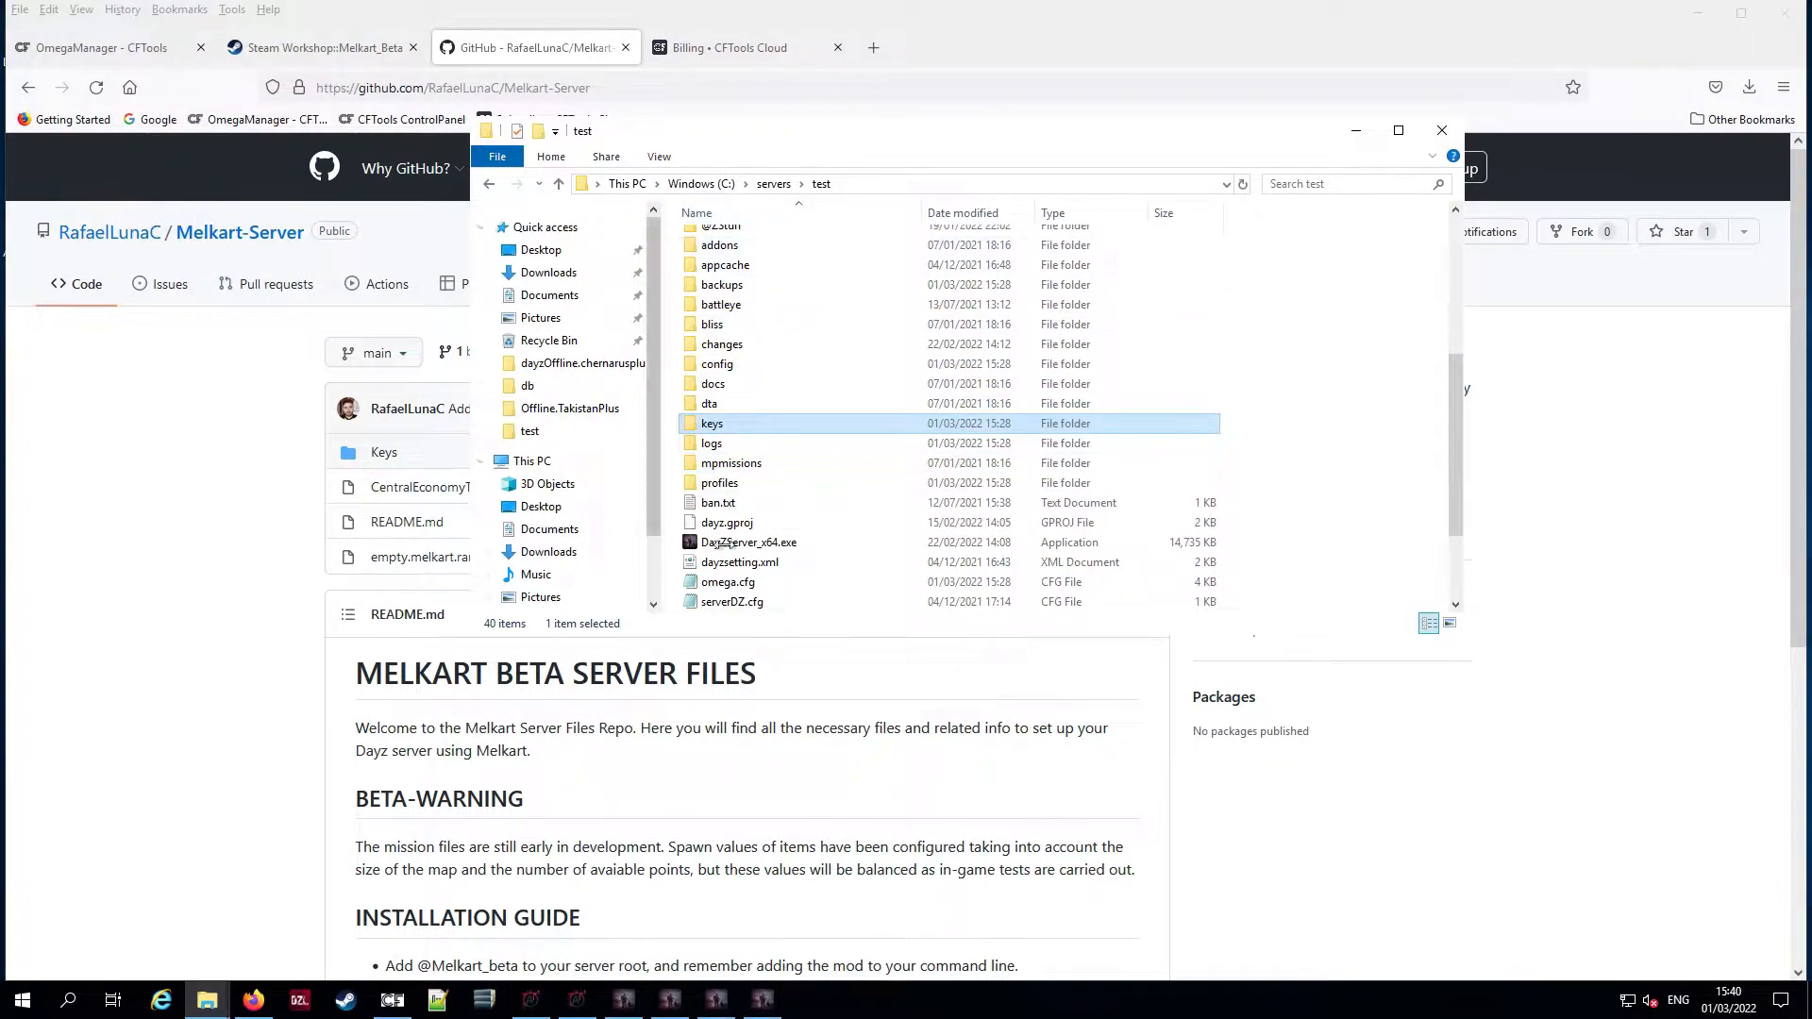
double_click(731, 463)
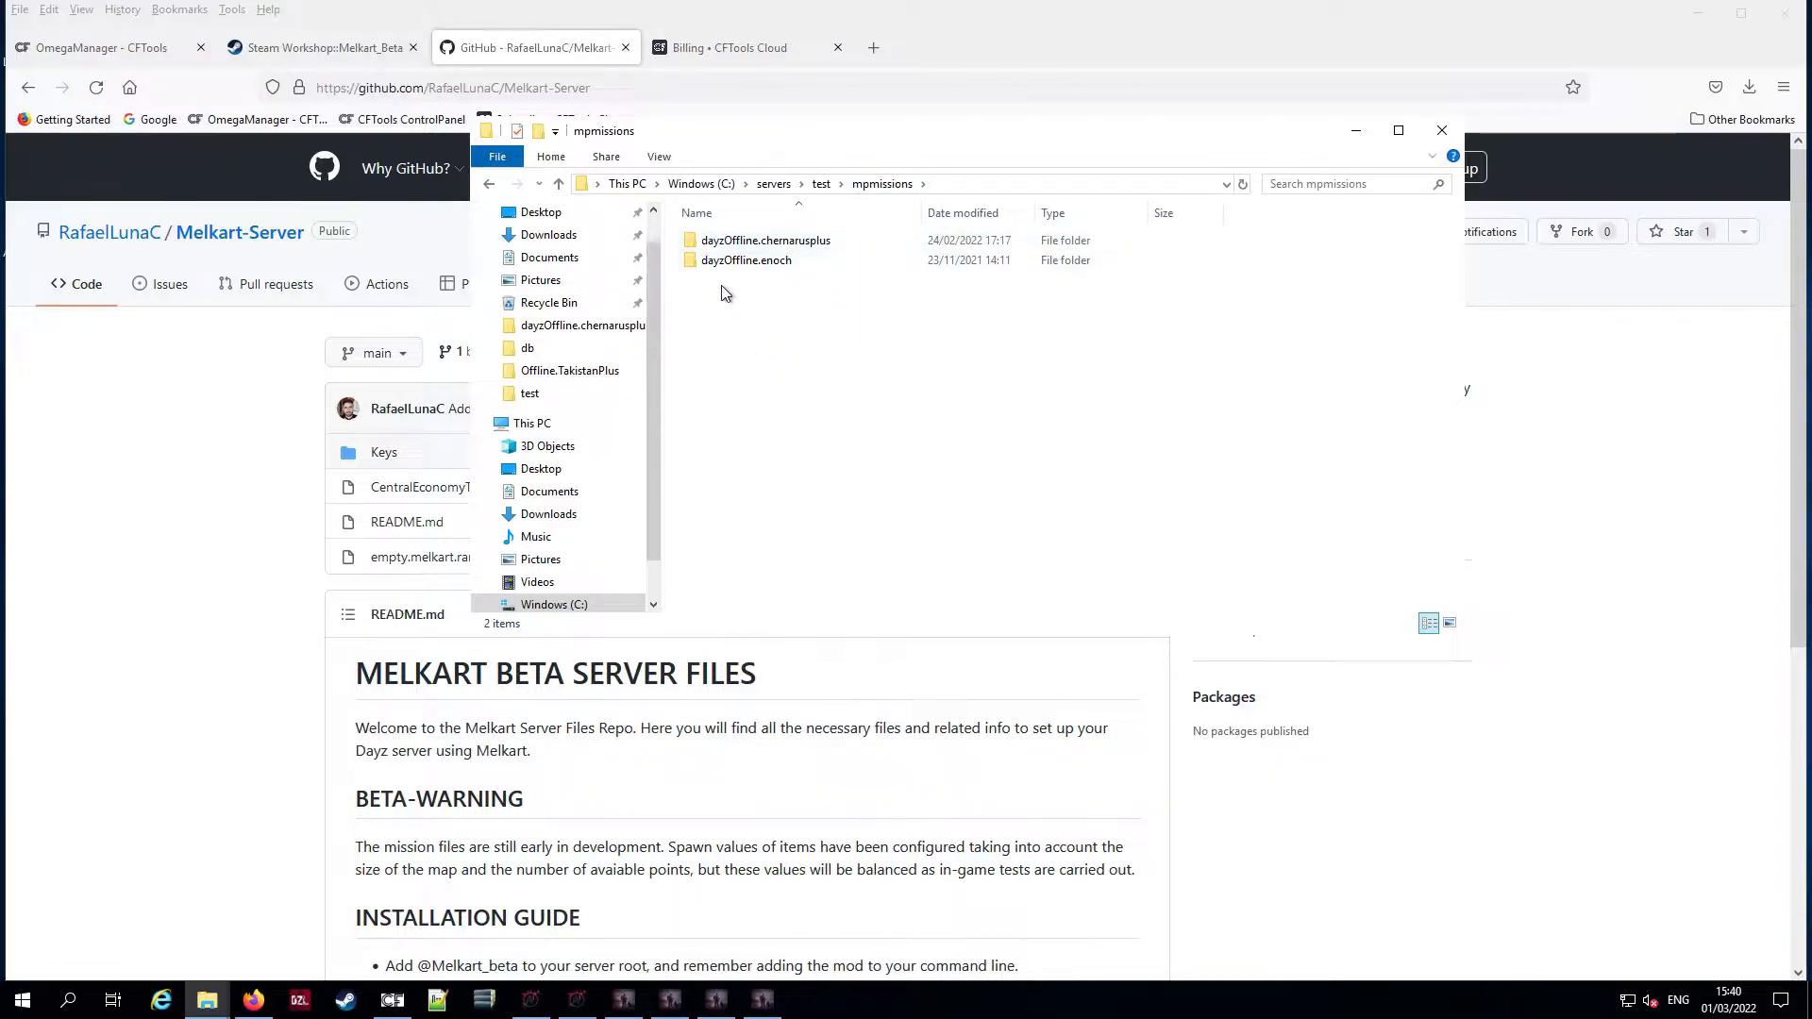
right_click(777, 353)
left_click(849, 502)
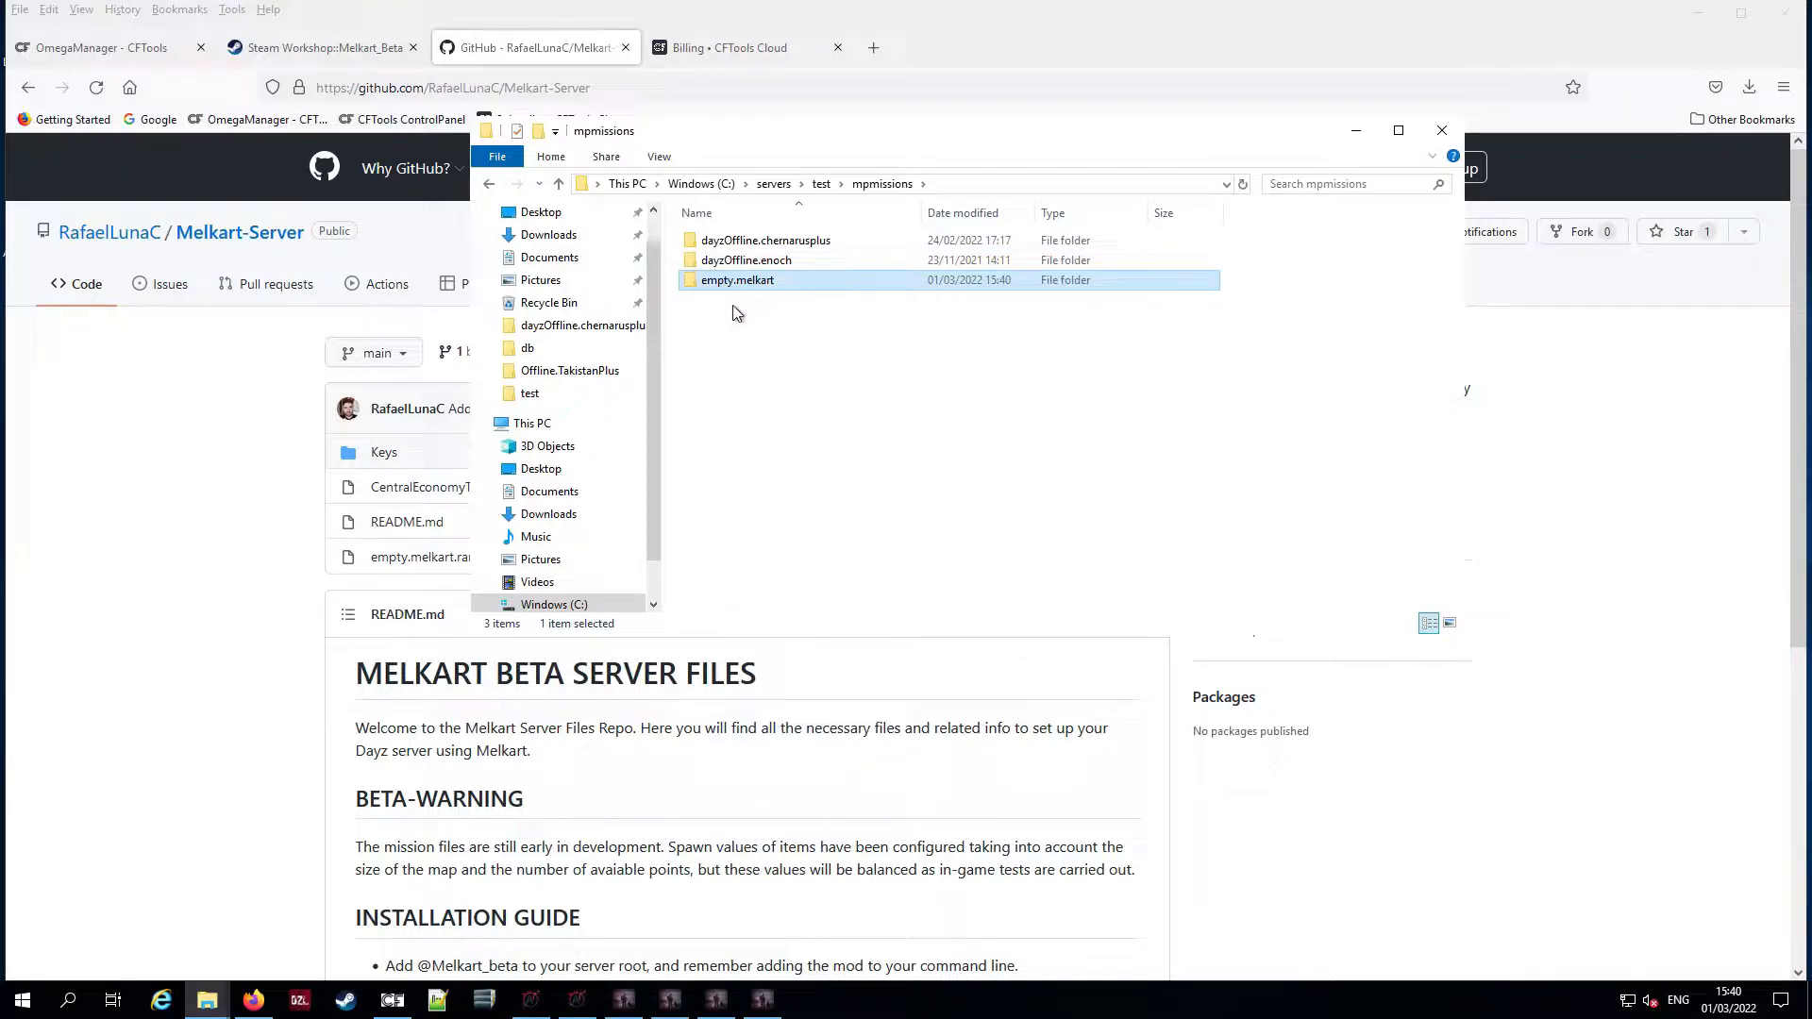
left_click(842, 479)
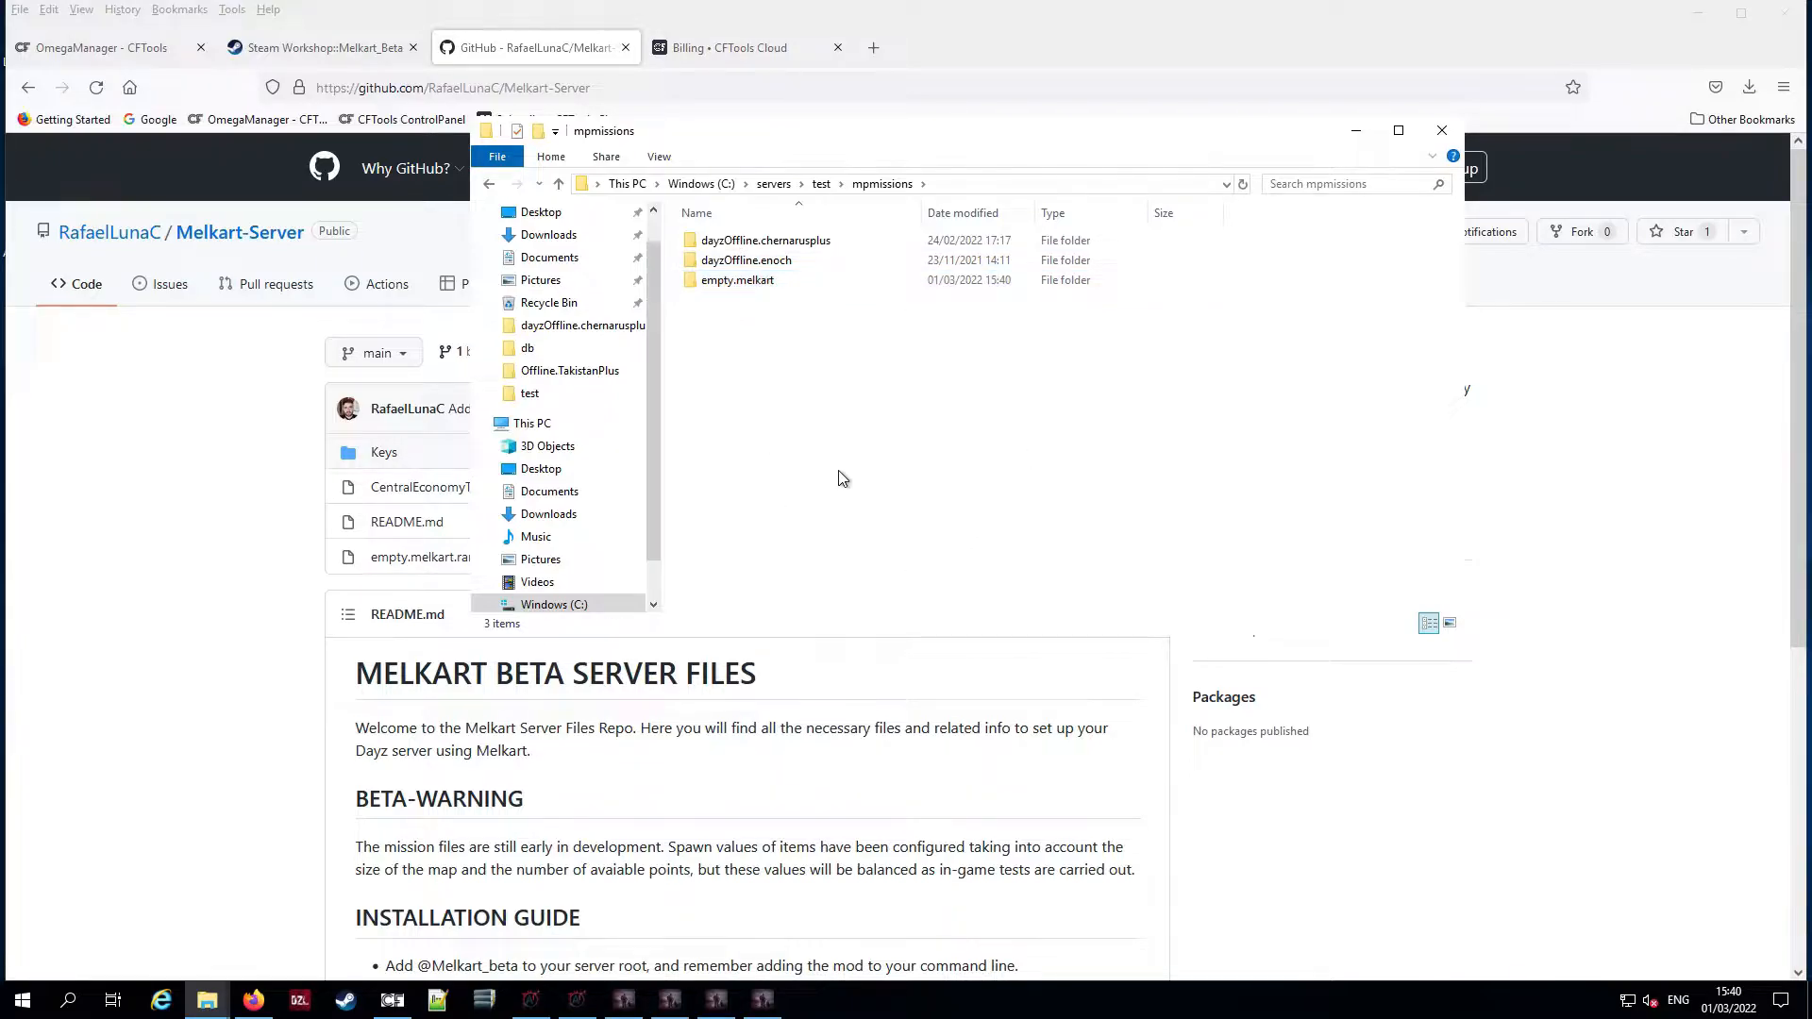
right_click(768, 281)
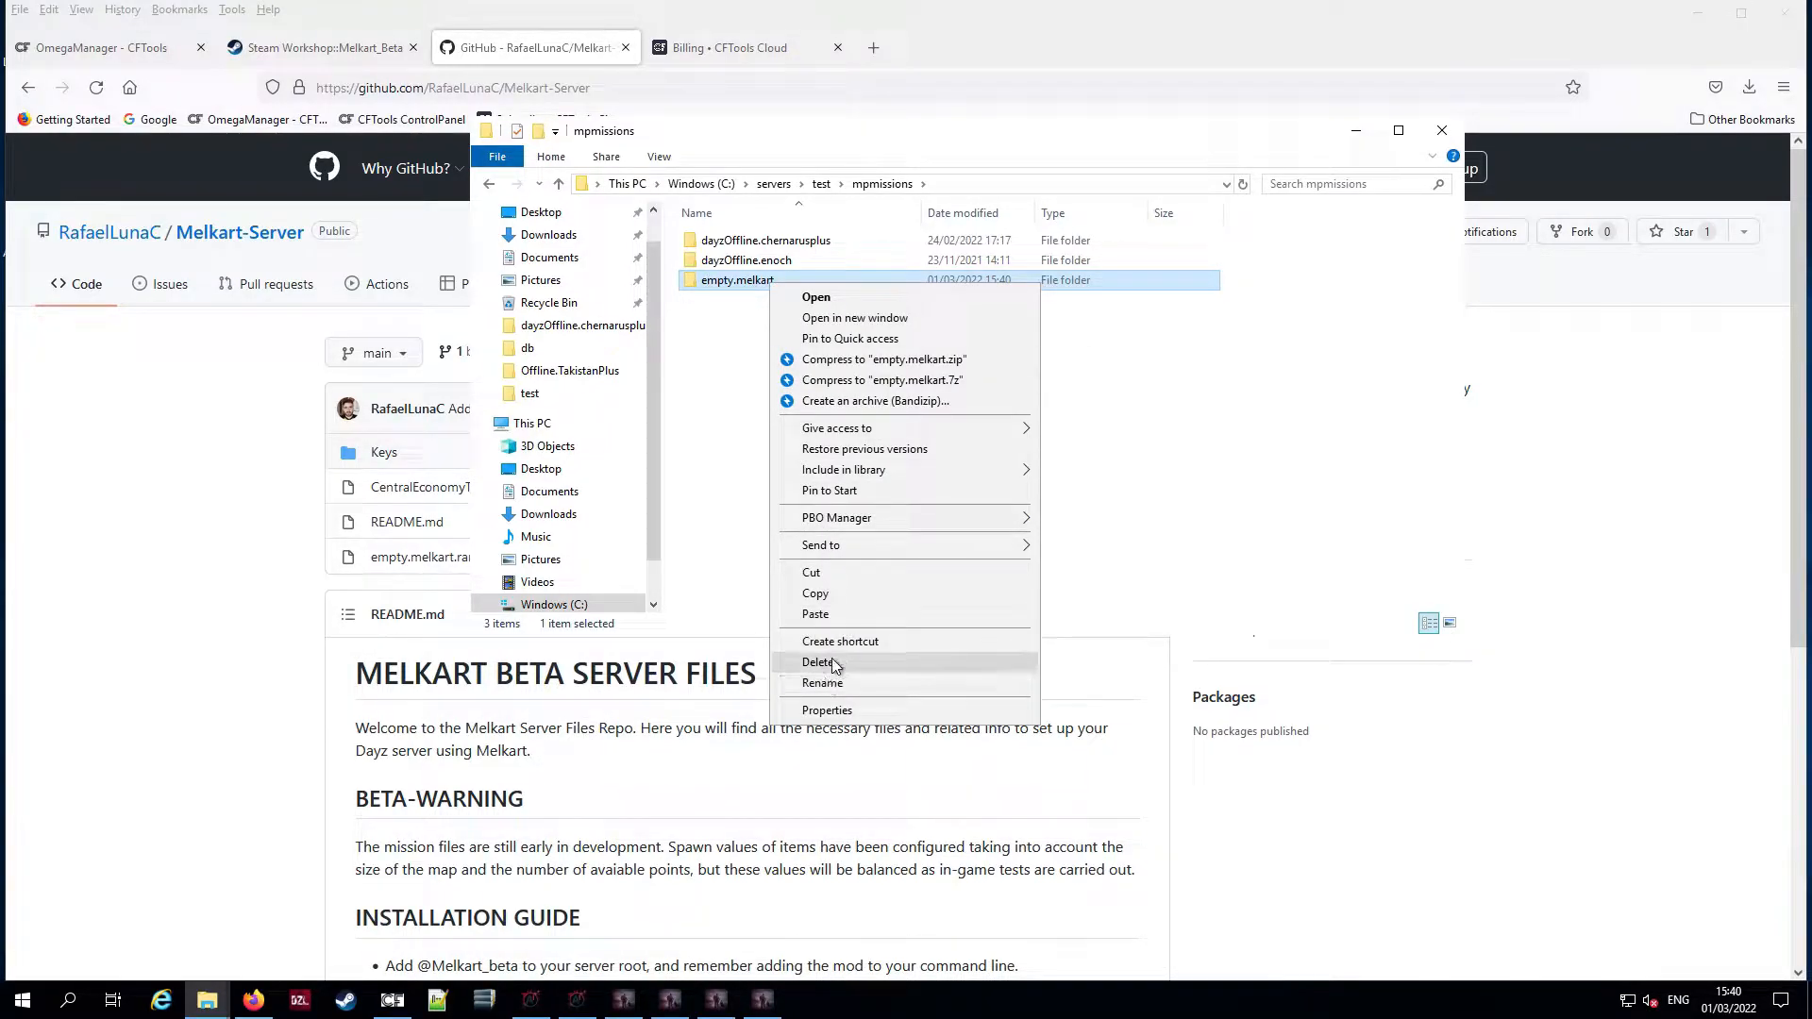
left_click(732, 521)
right_click(760, 286)
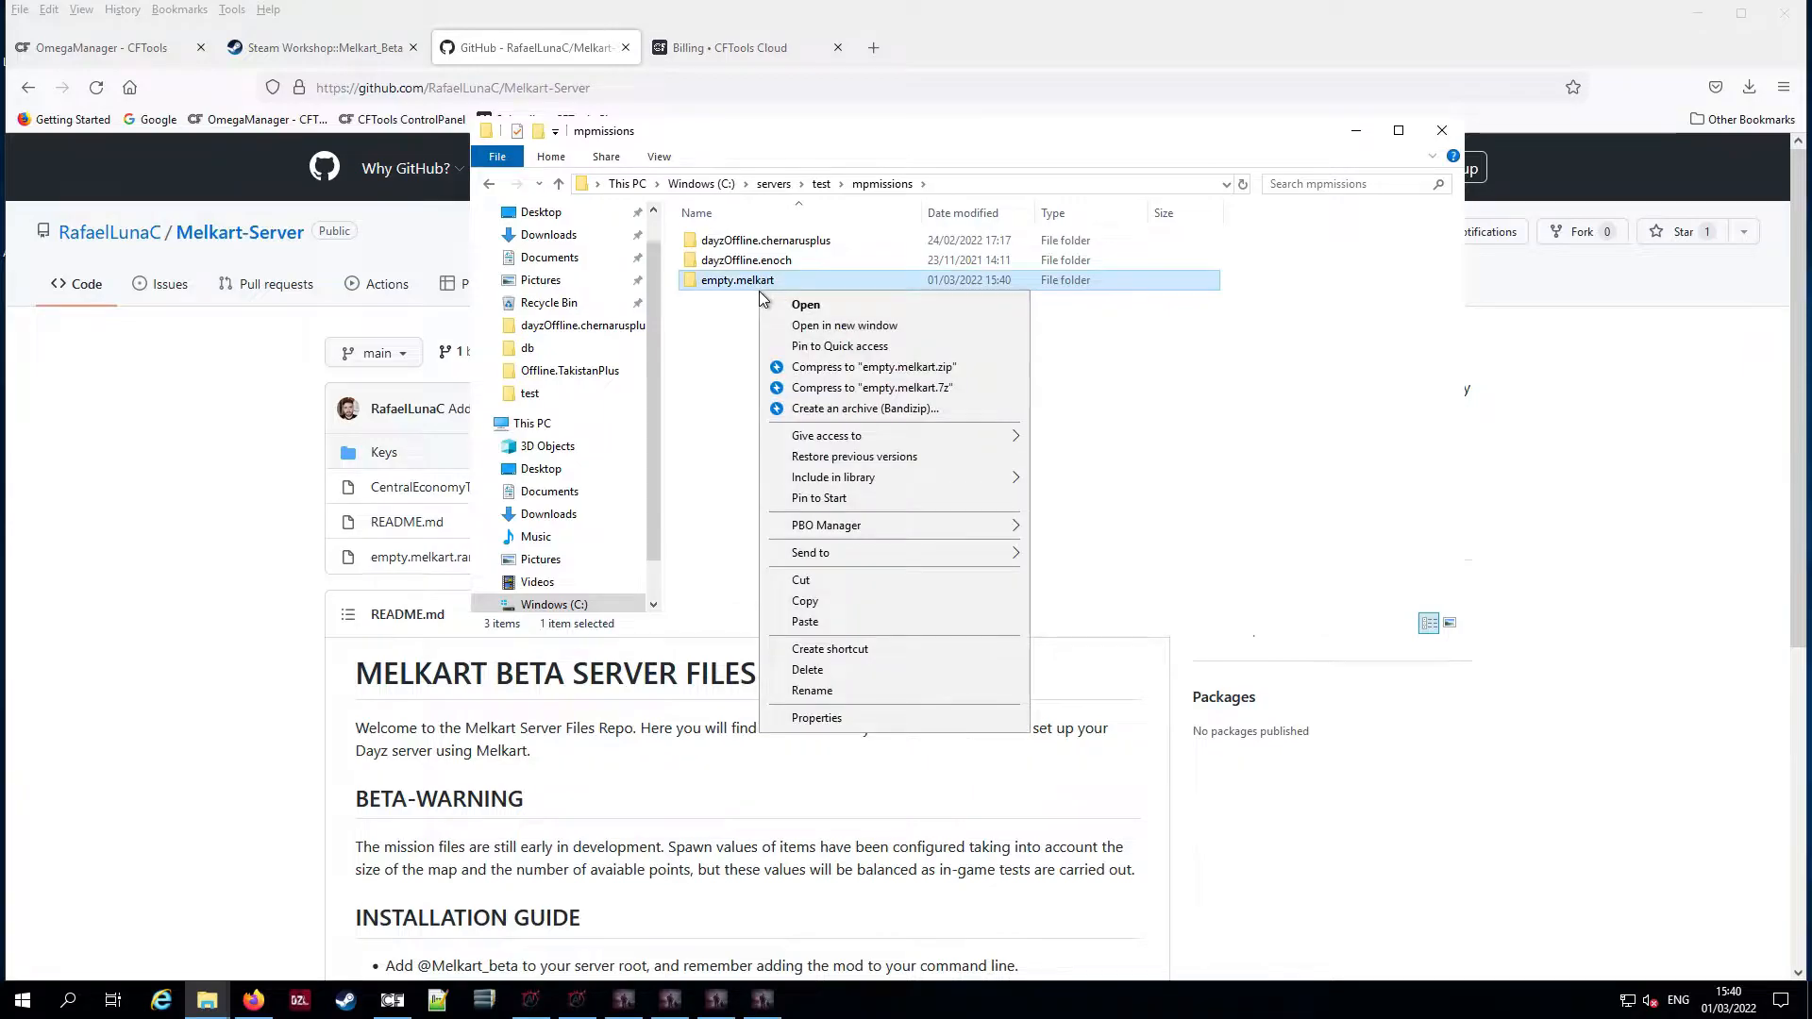
left_click(812, 690)
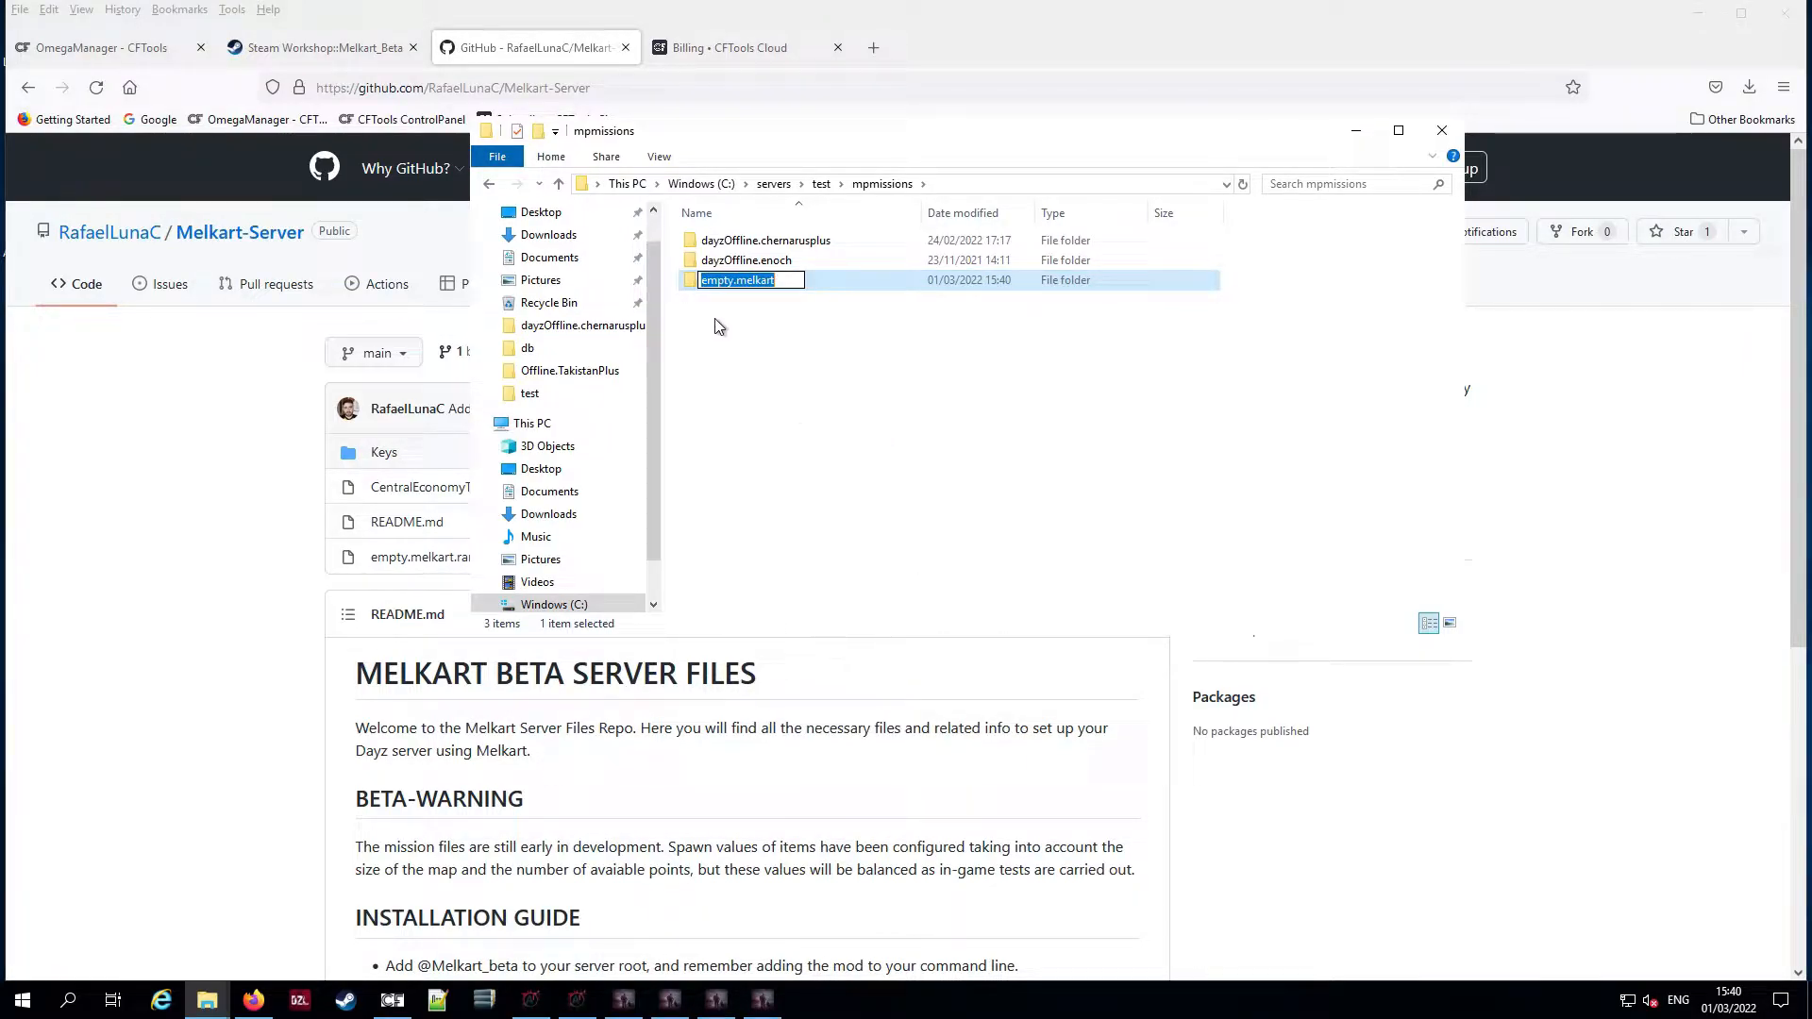
left_click(783, 320)
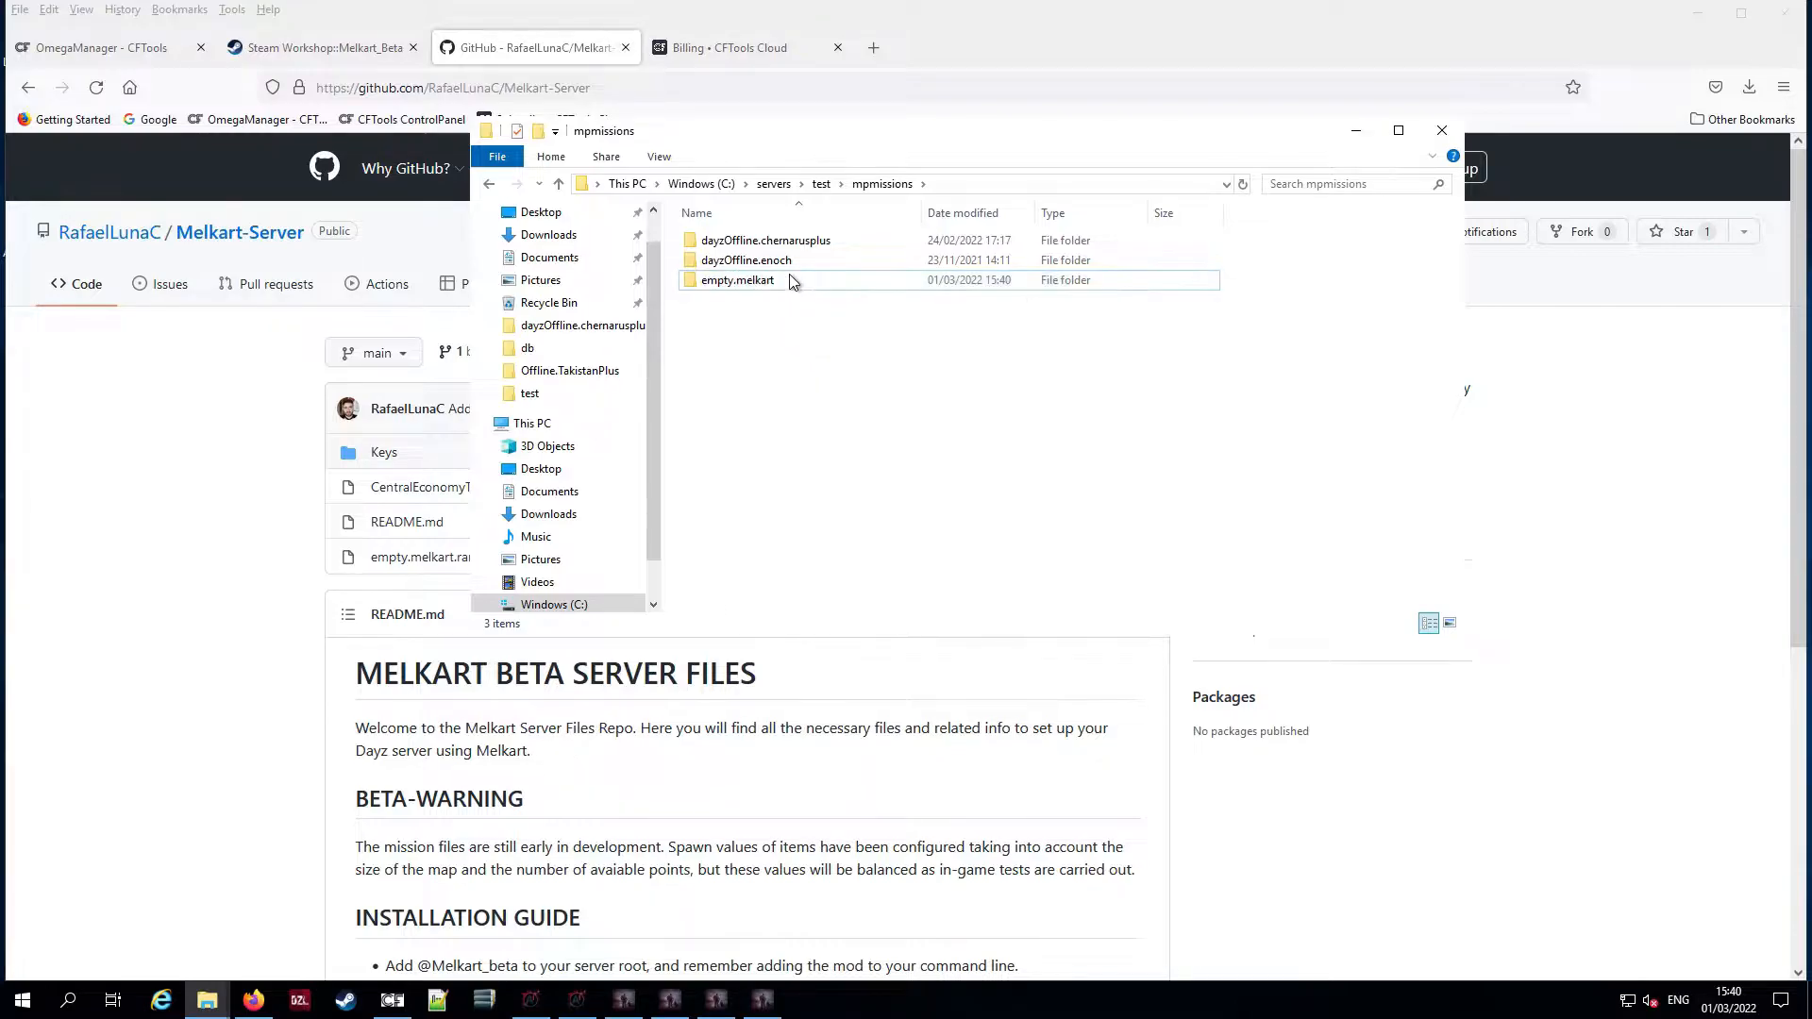
Return to the test server folder, view the mission template in serverDZ.cfg and close the file
left_click(821, 183)
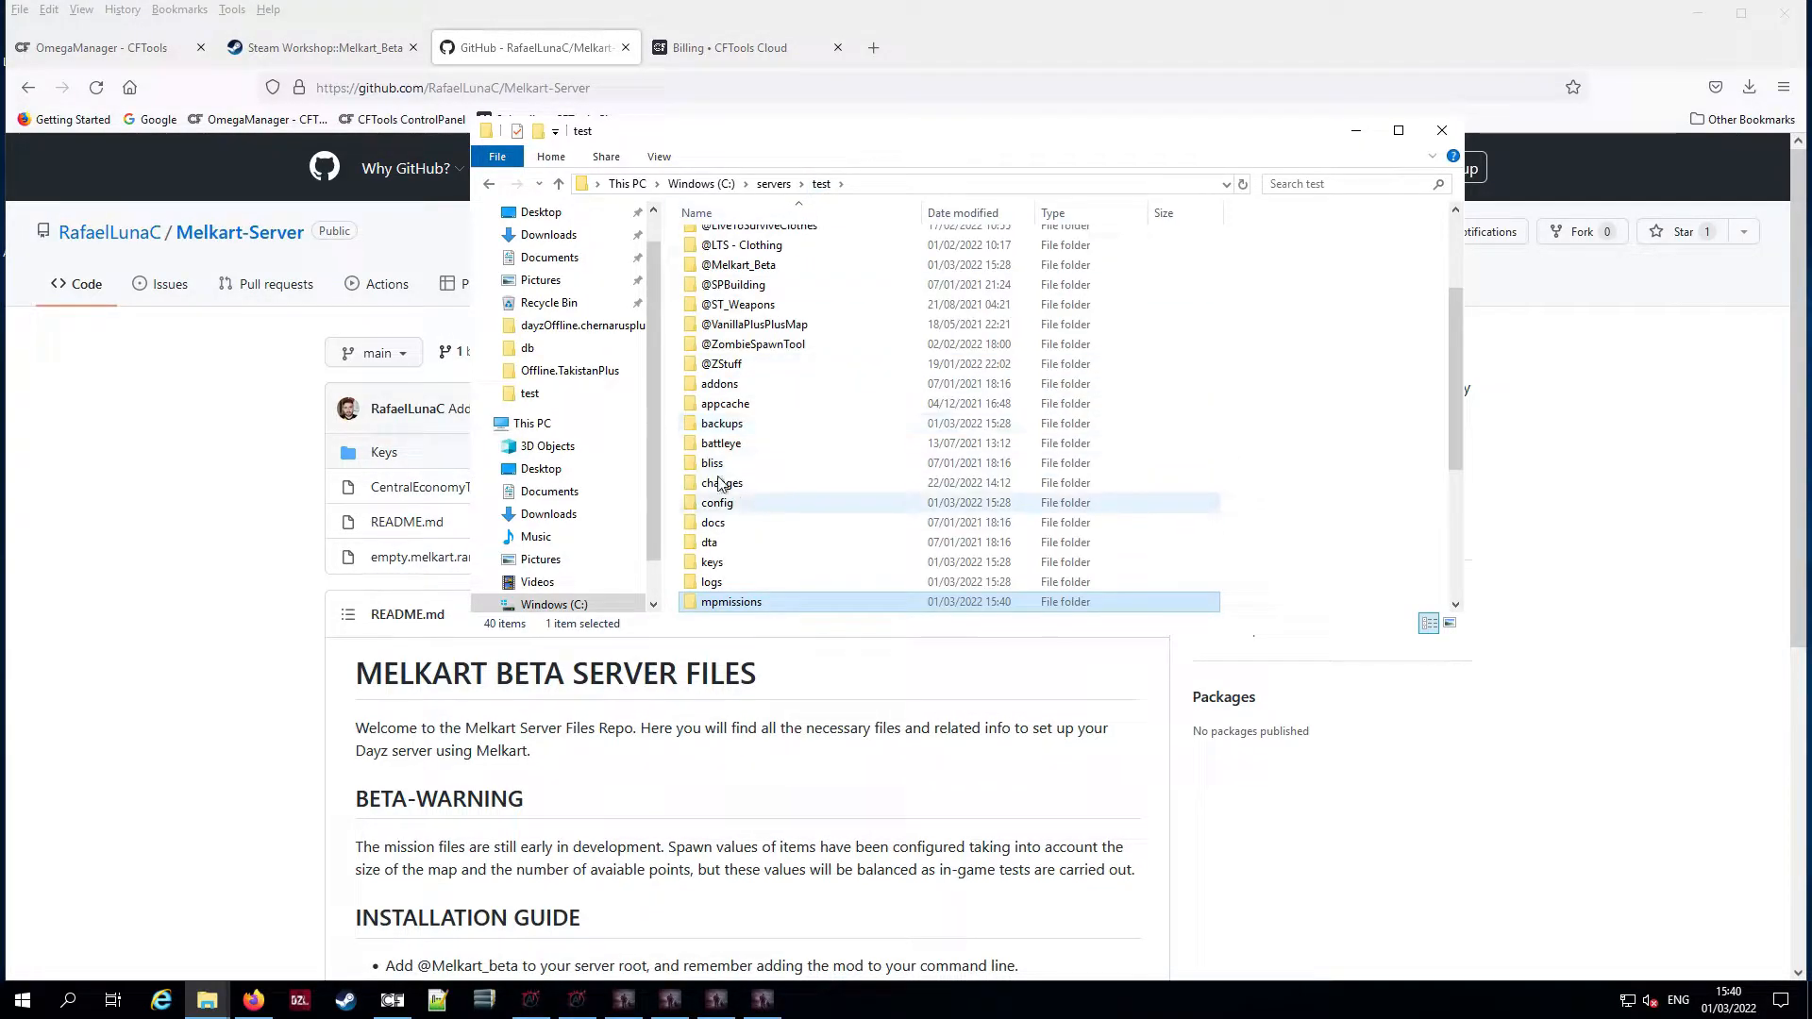
scroll(780, 417, "down", 5)
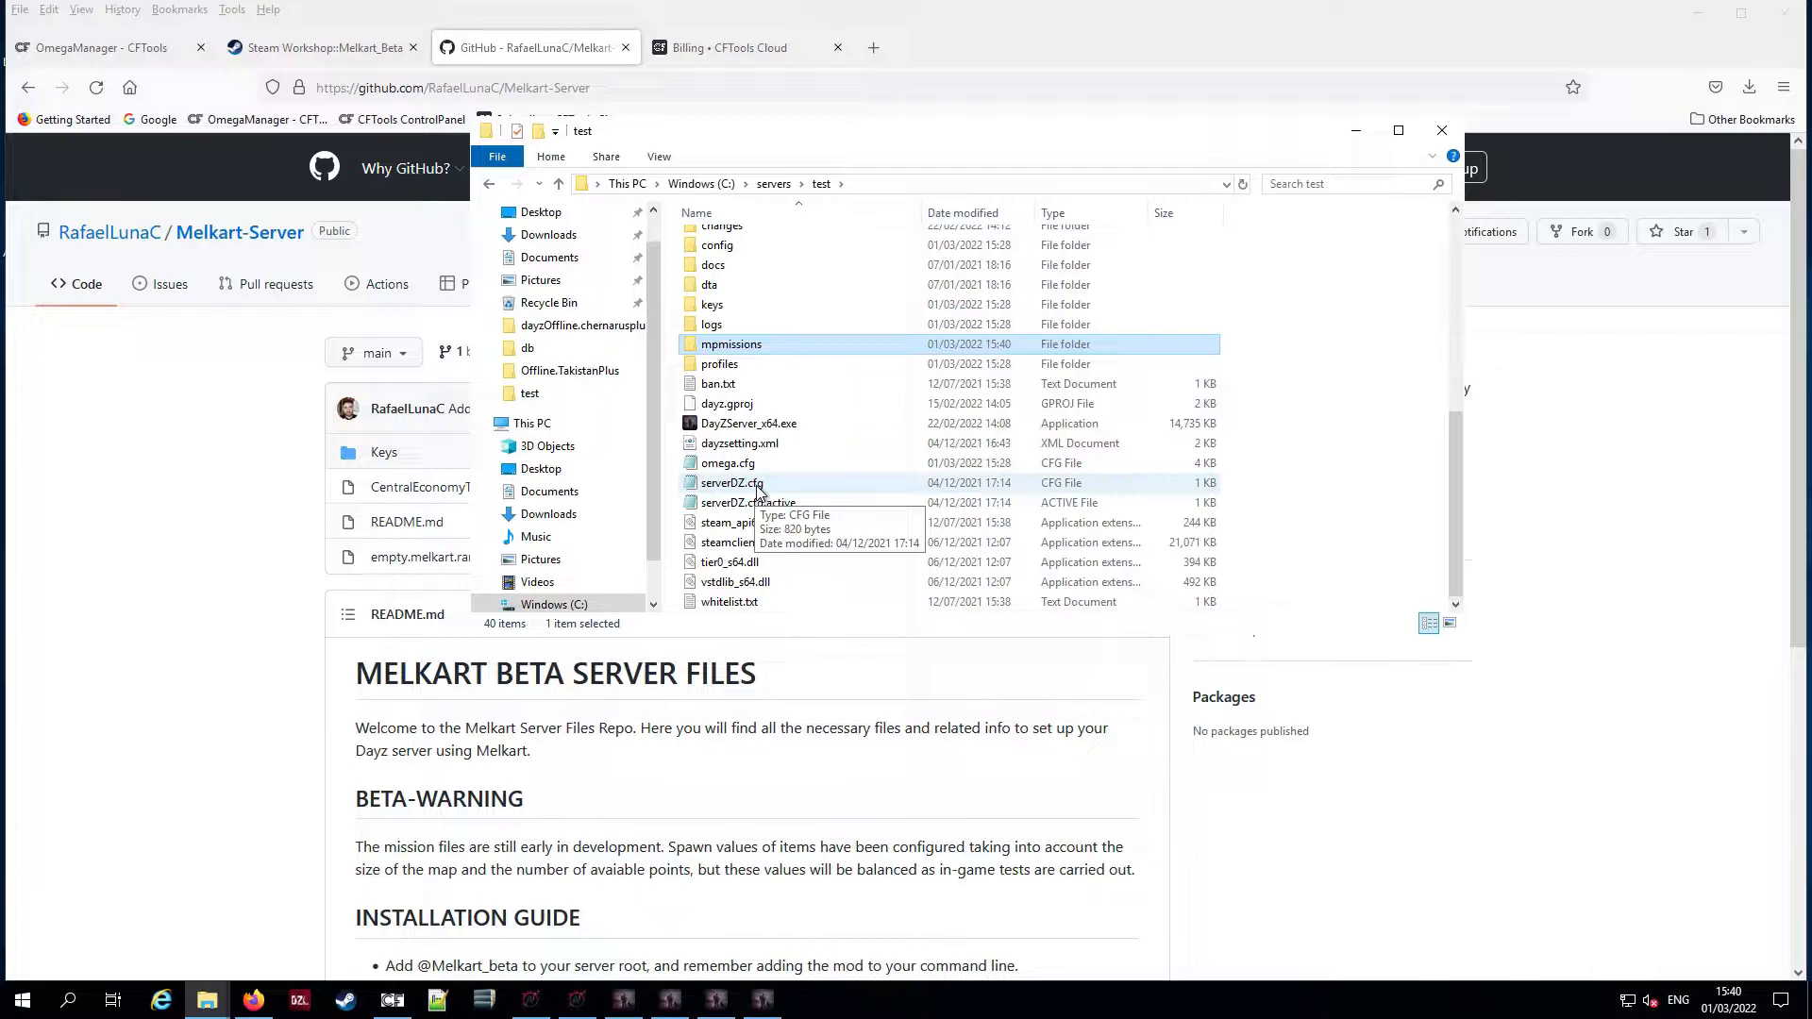
double_click(732, 483)
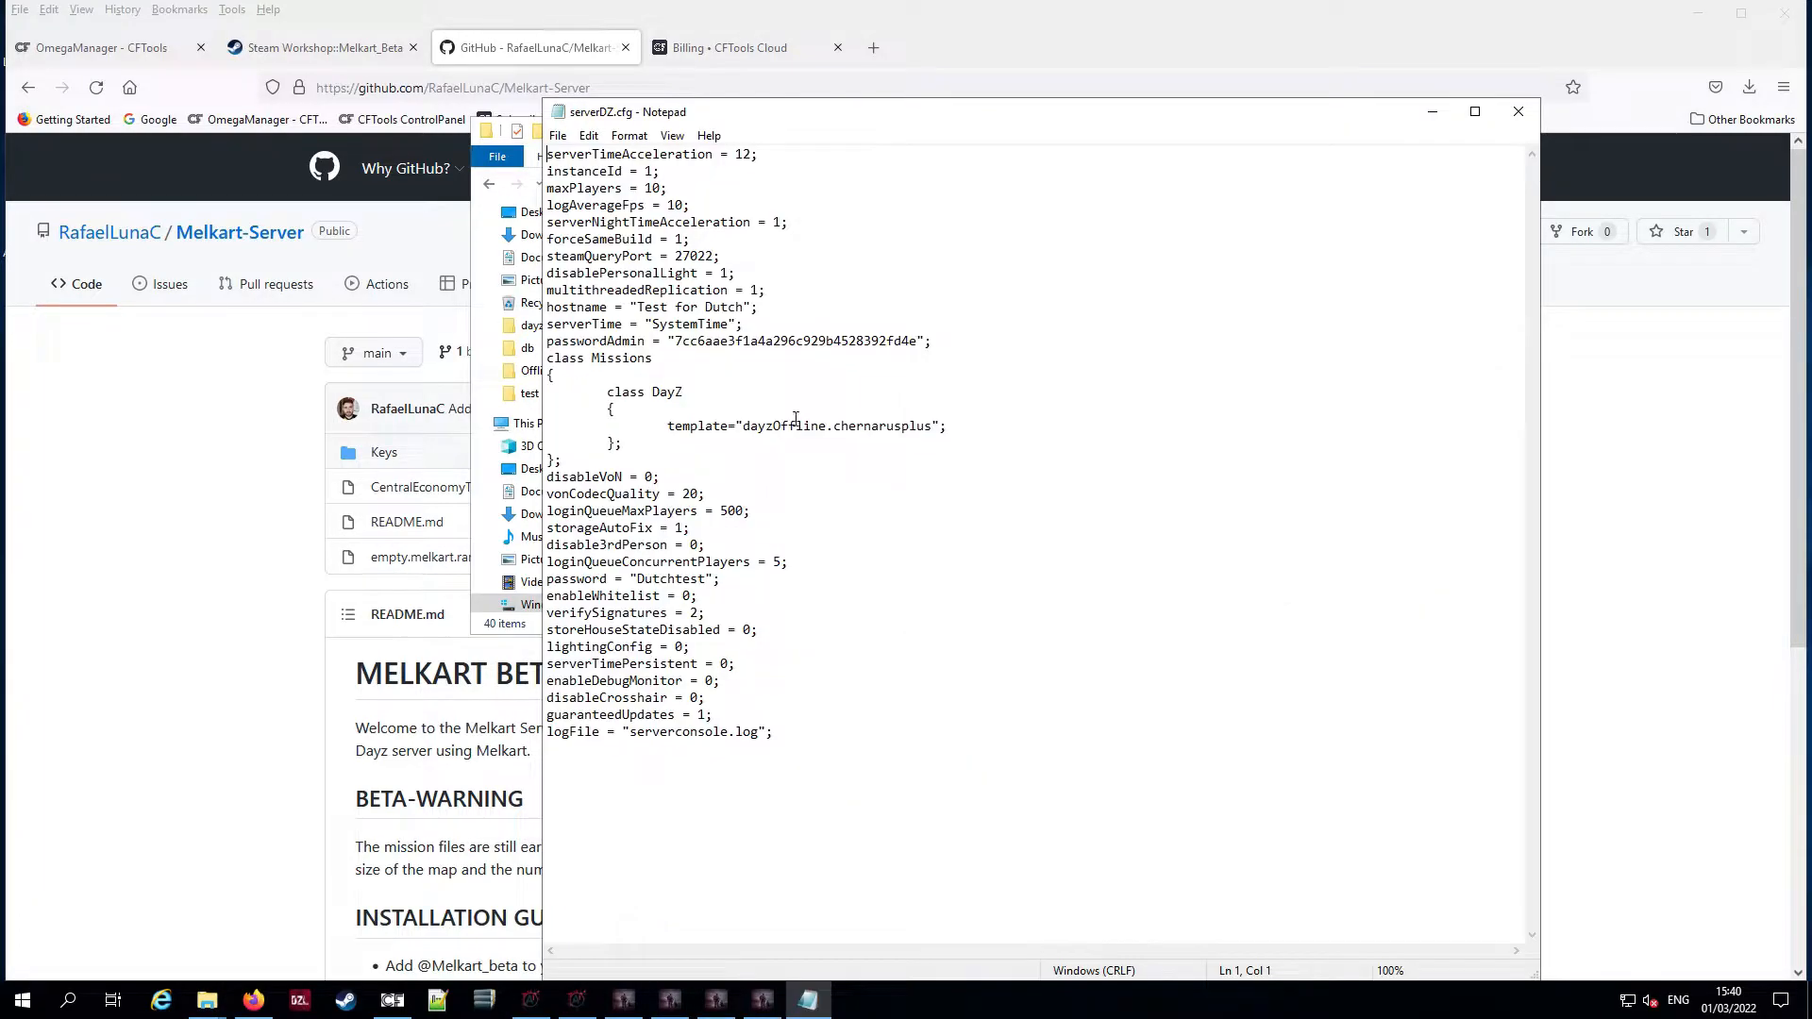
left_click(1518, 111)
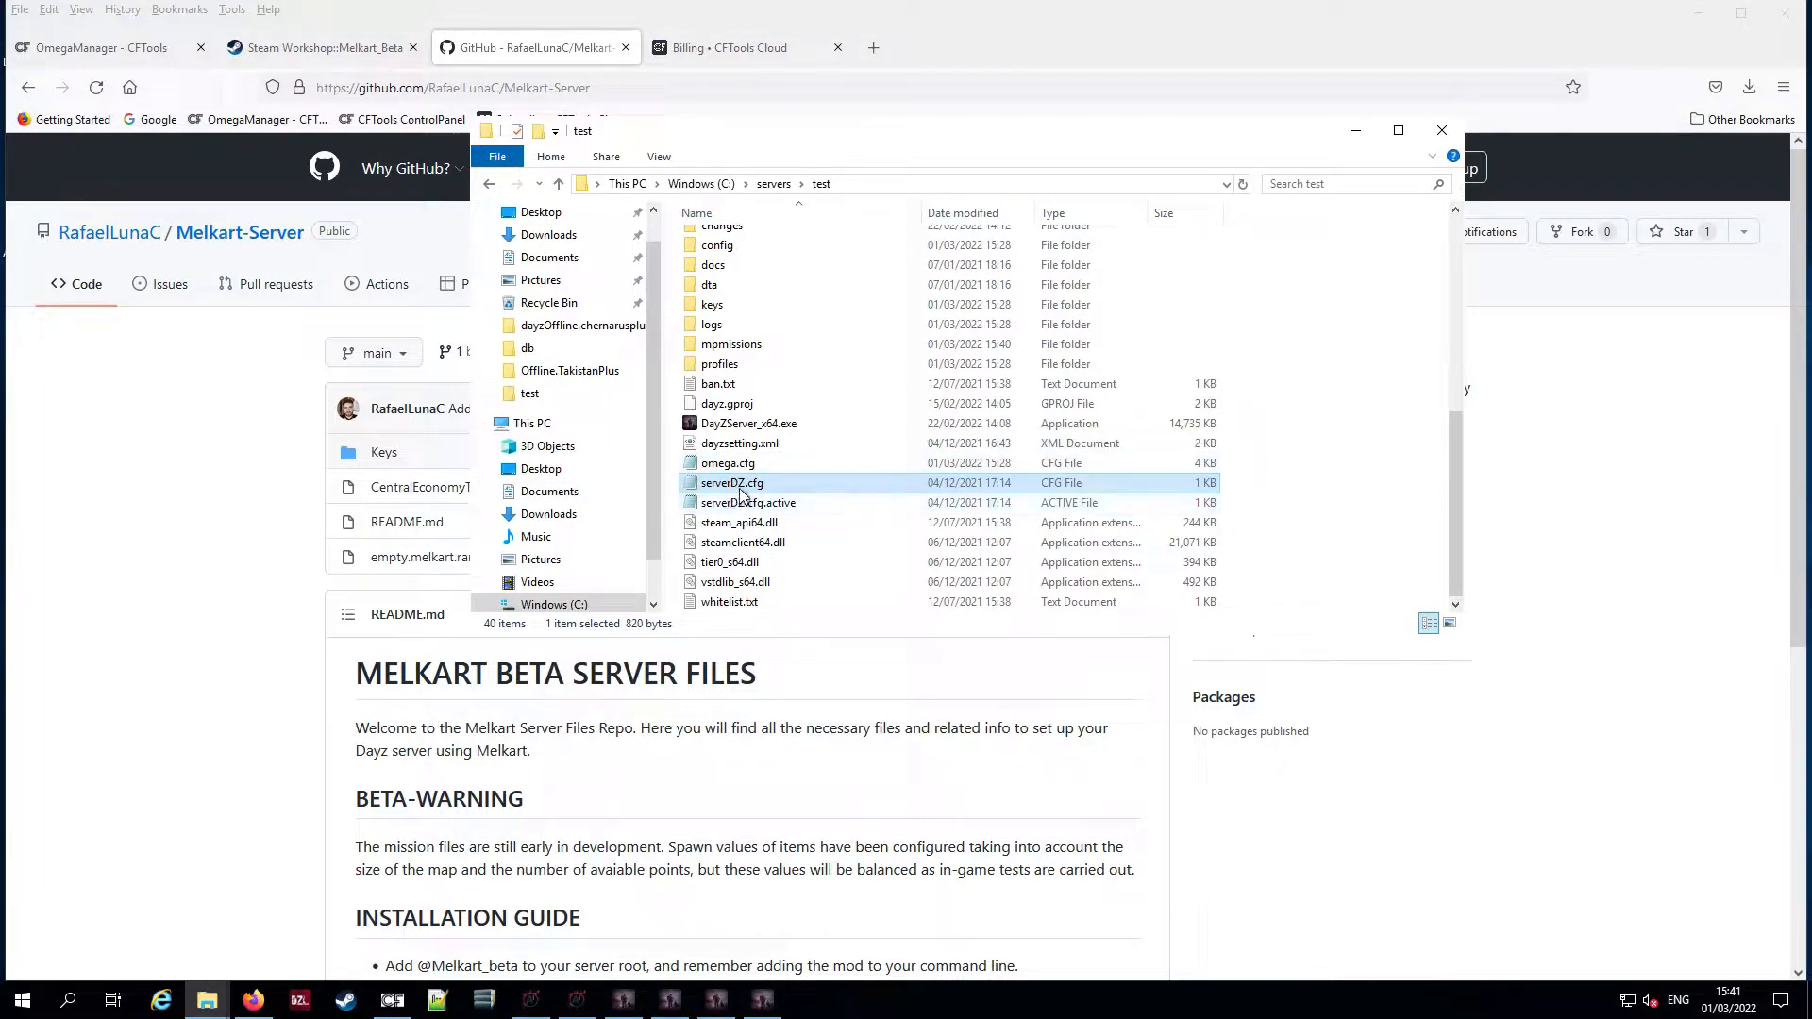
Reopen serverDZ.cfg in a maximized window and look through its settings, from the time acceleration to the admin password line
double_click(743, 484)
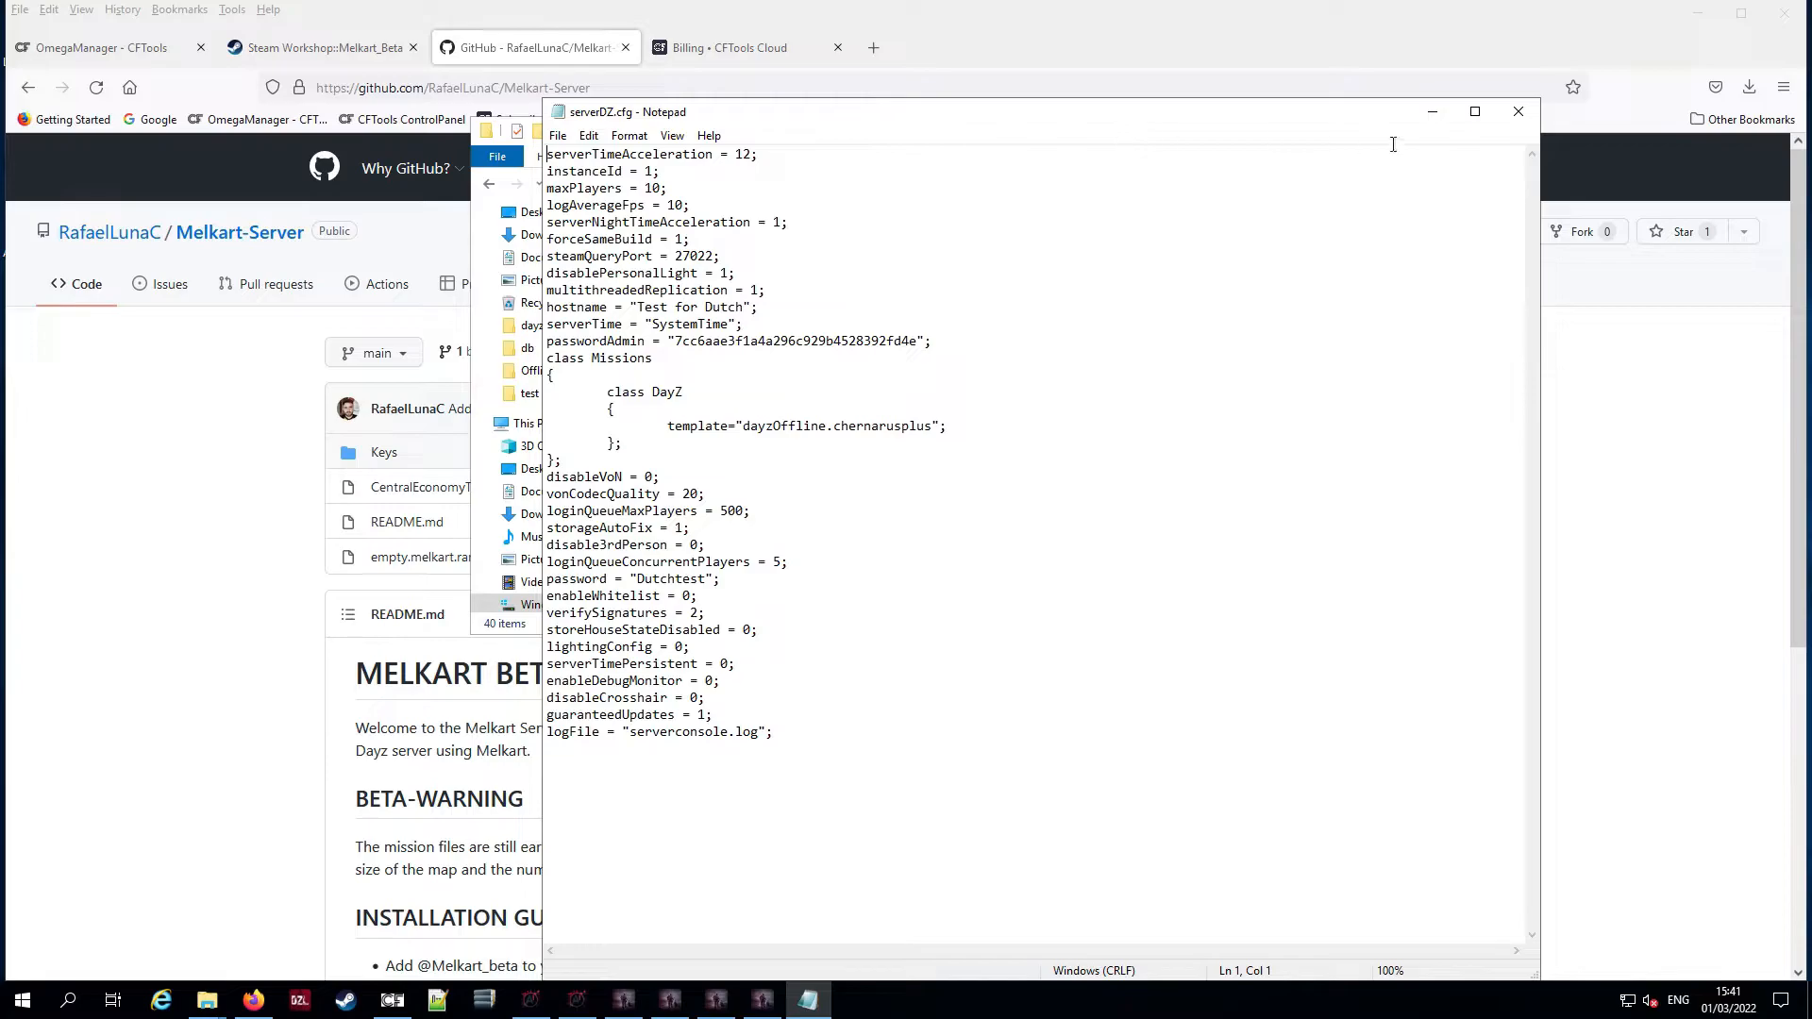
left_click(1474, 112)
left_click_drag(511, 739, 89, 47)
left_click(437, 170)
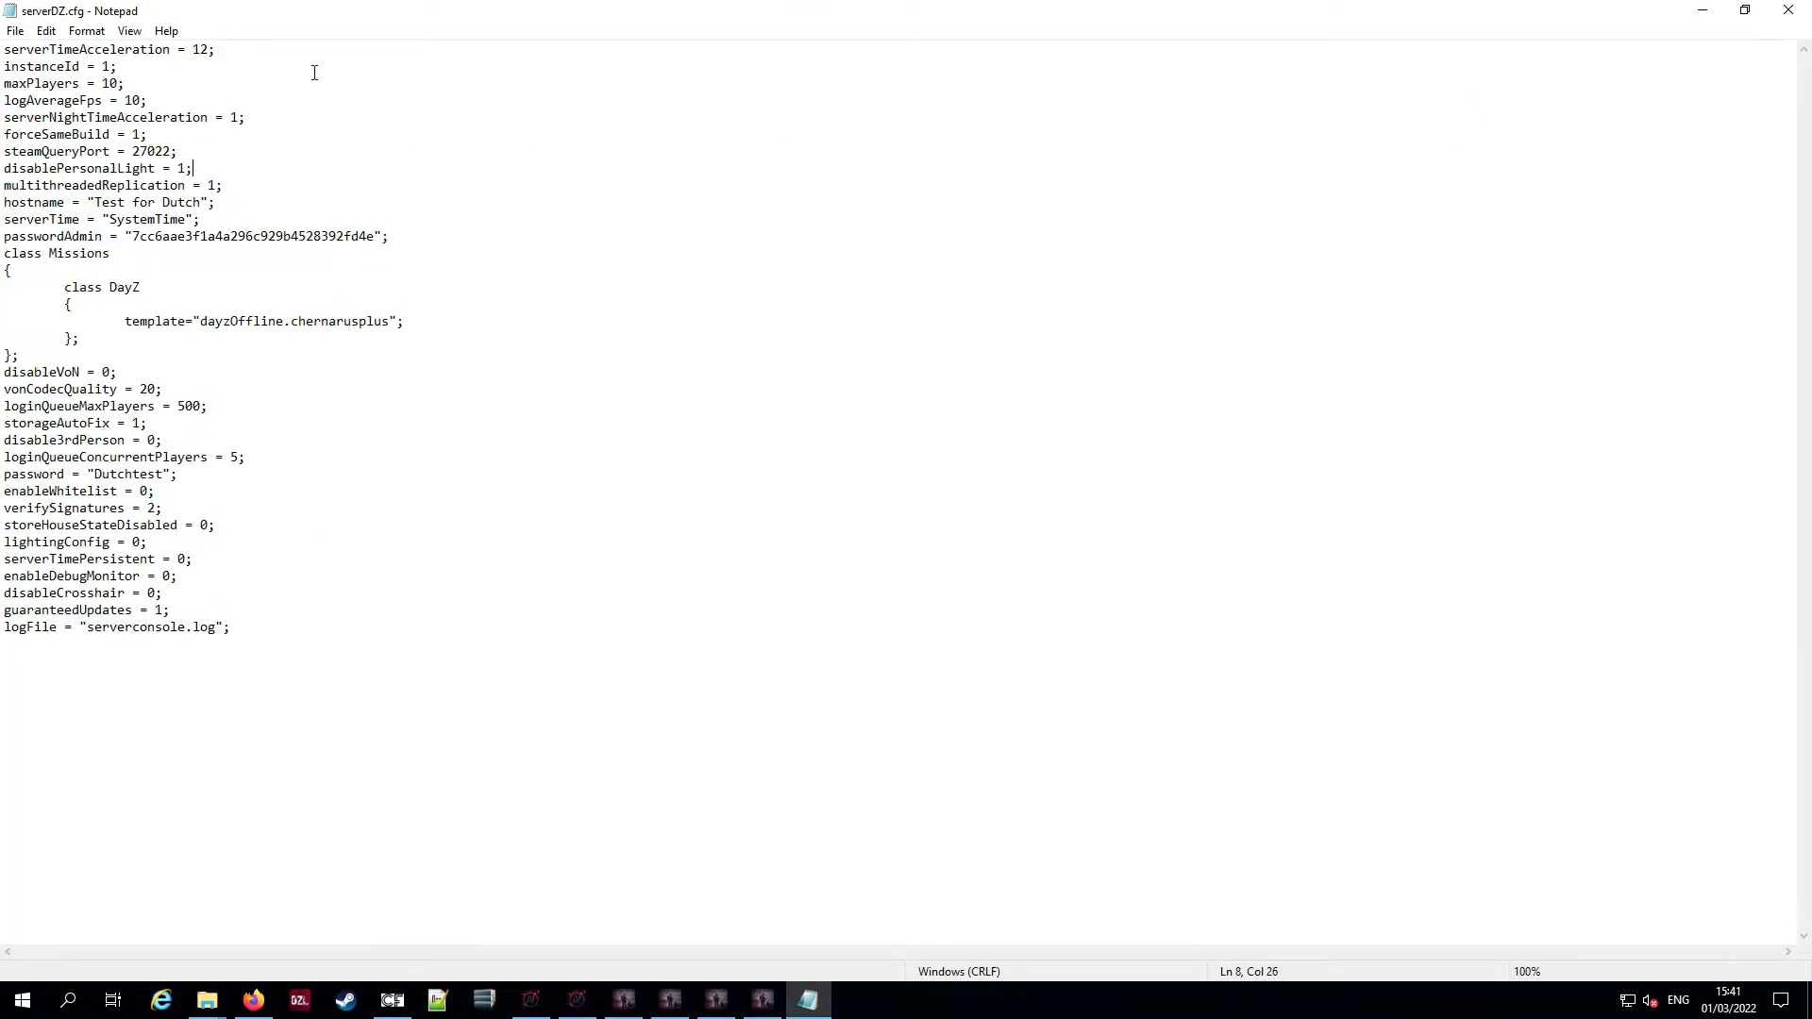
left_click_drag(216, 49, 49, 50)
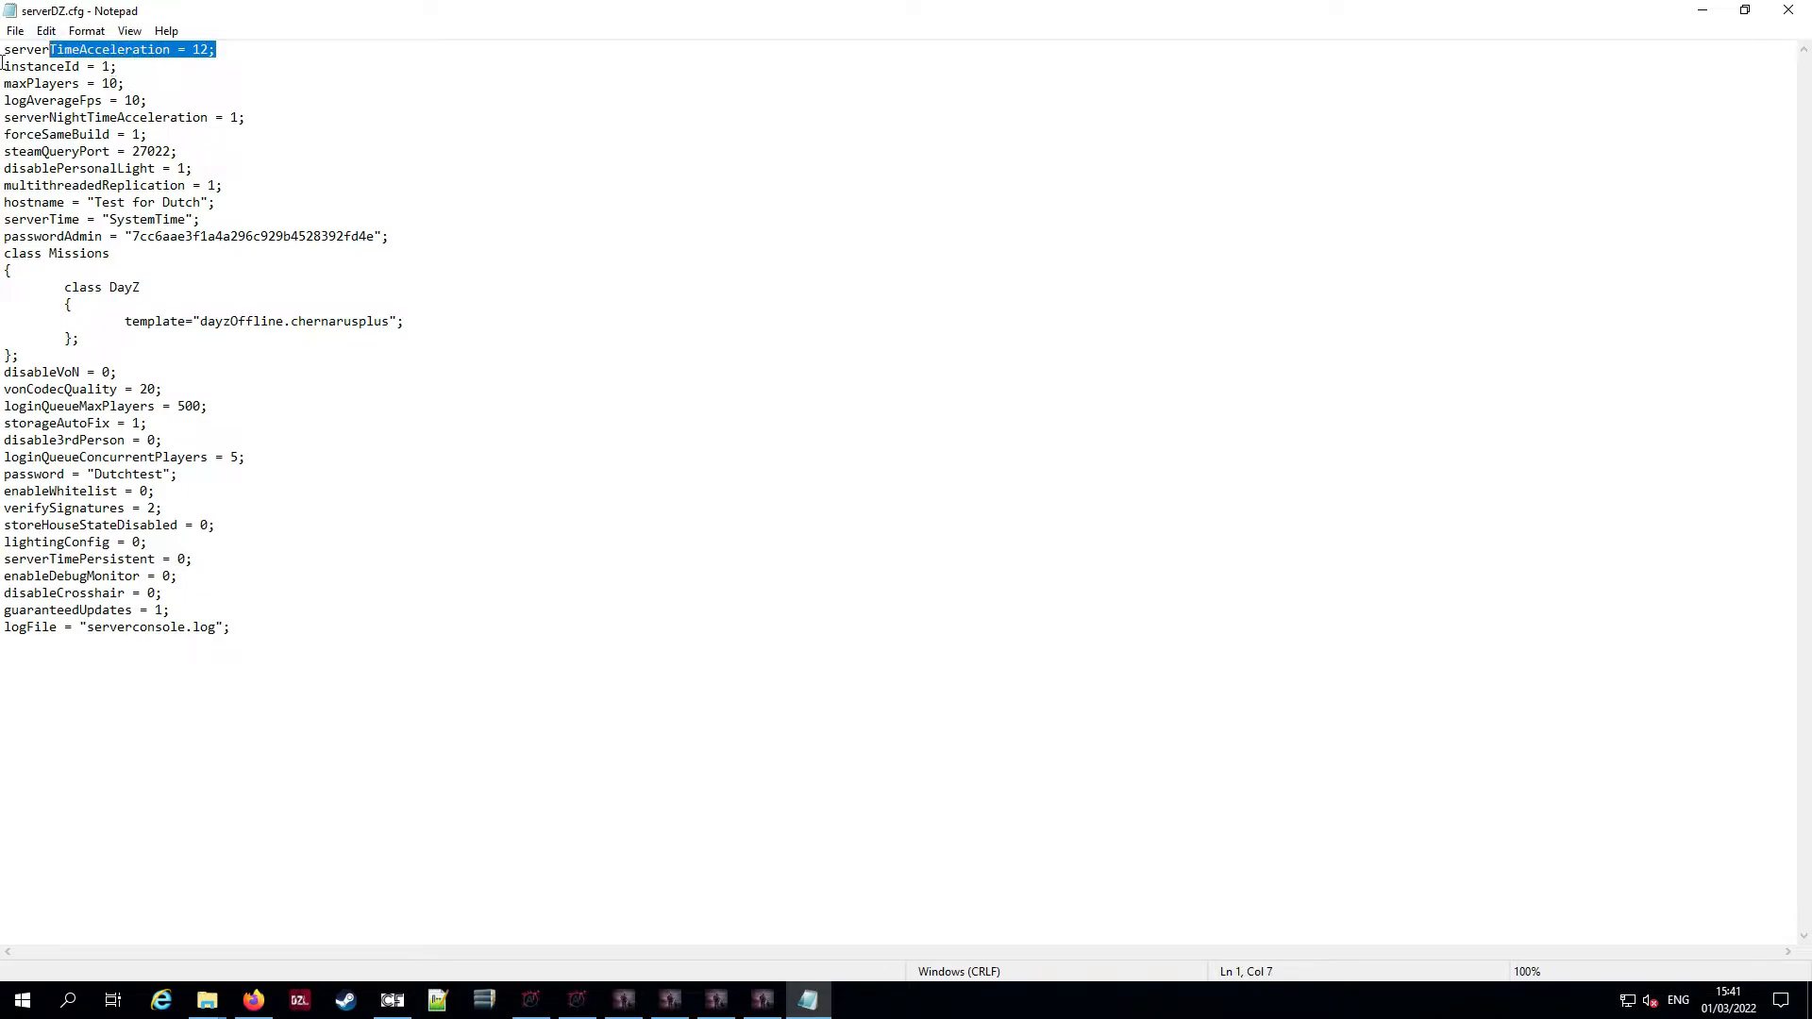
left_click_drag(149, 100, 27, 101)
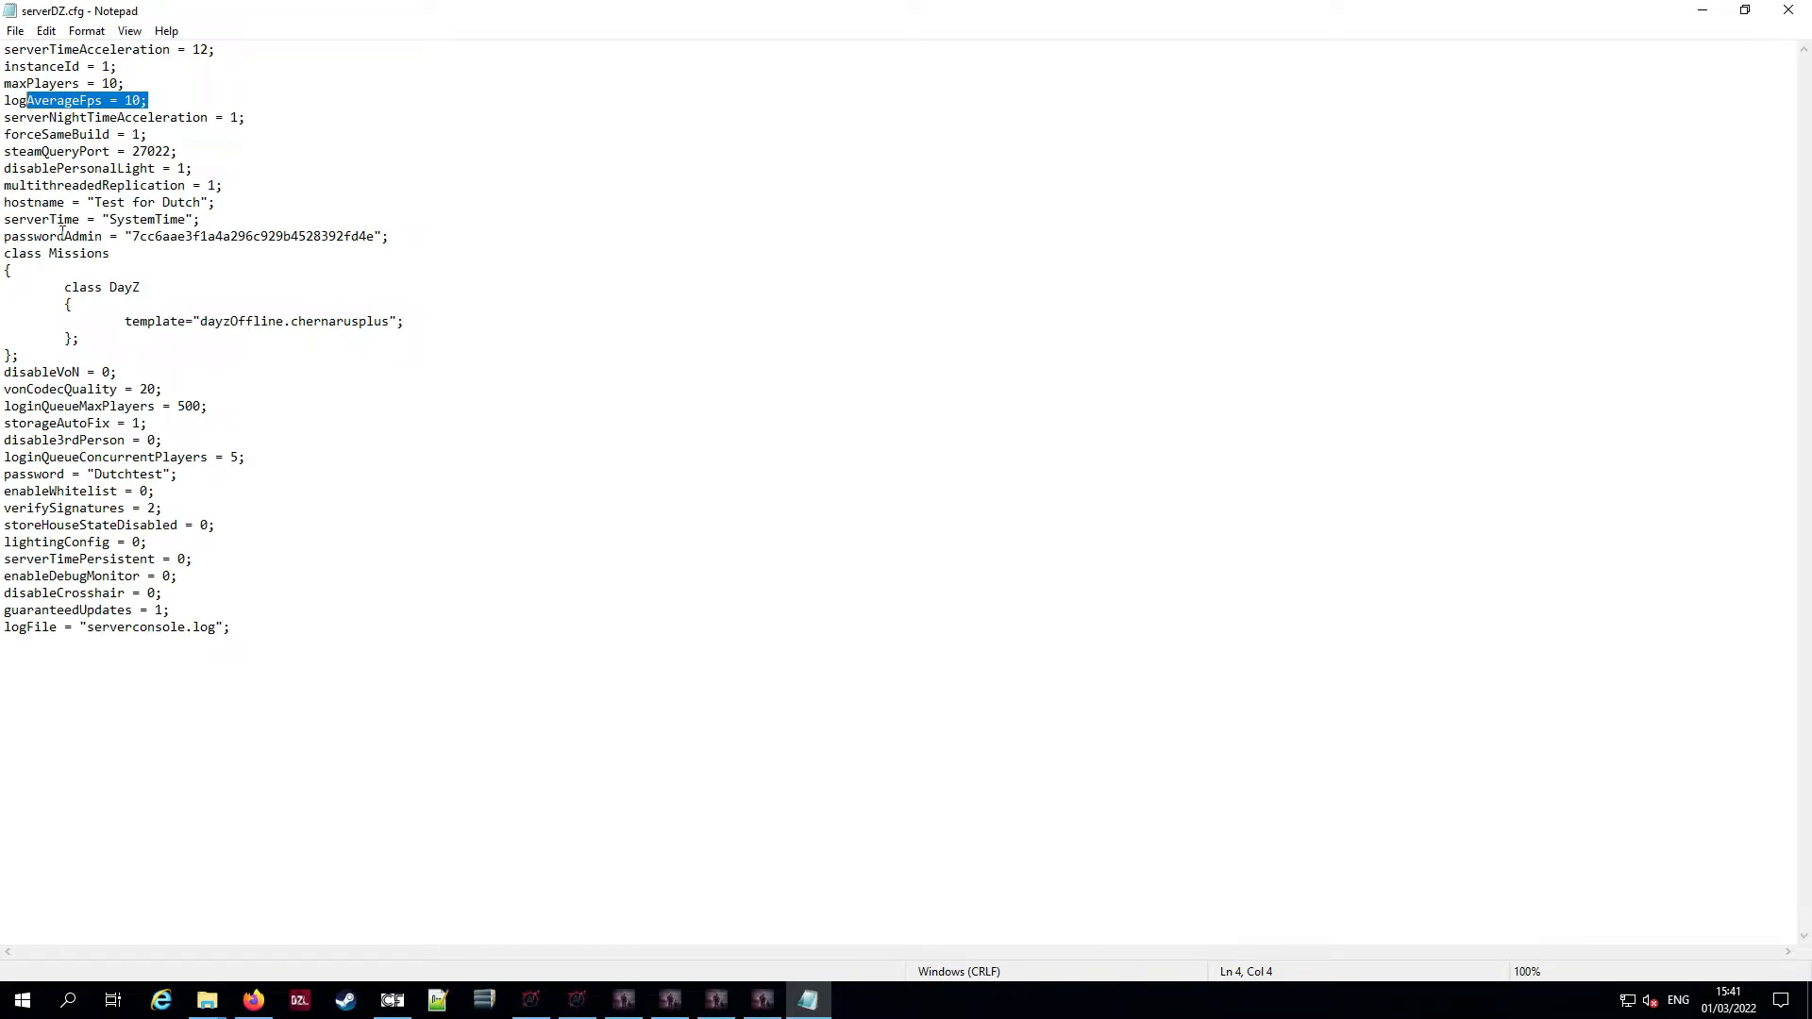
left_click_drag(414, 253, 5, 236)
left_click(396, 304)
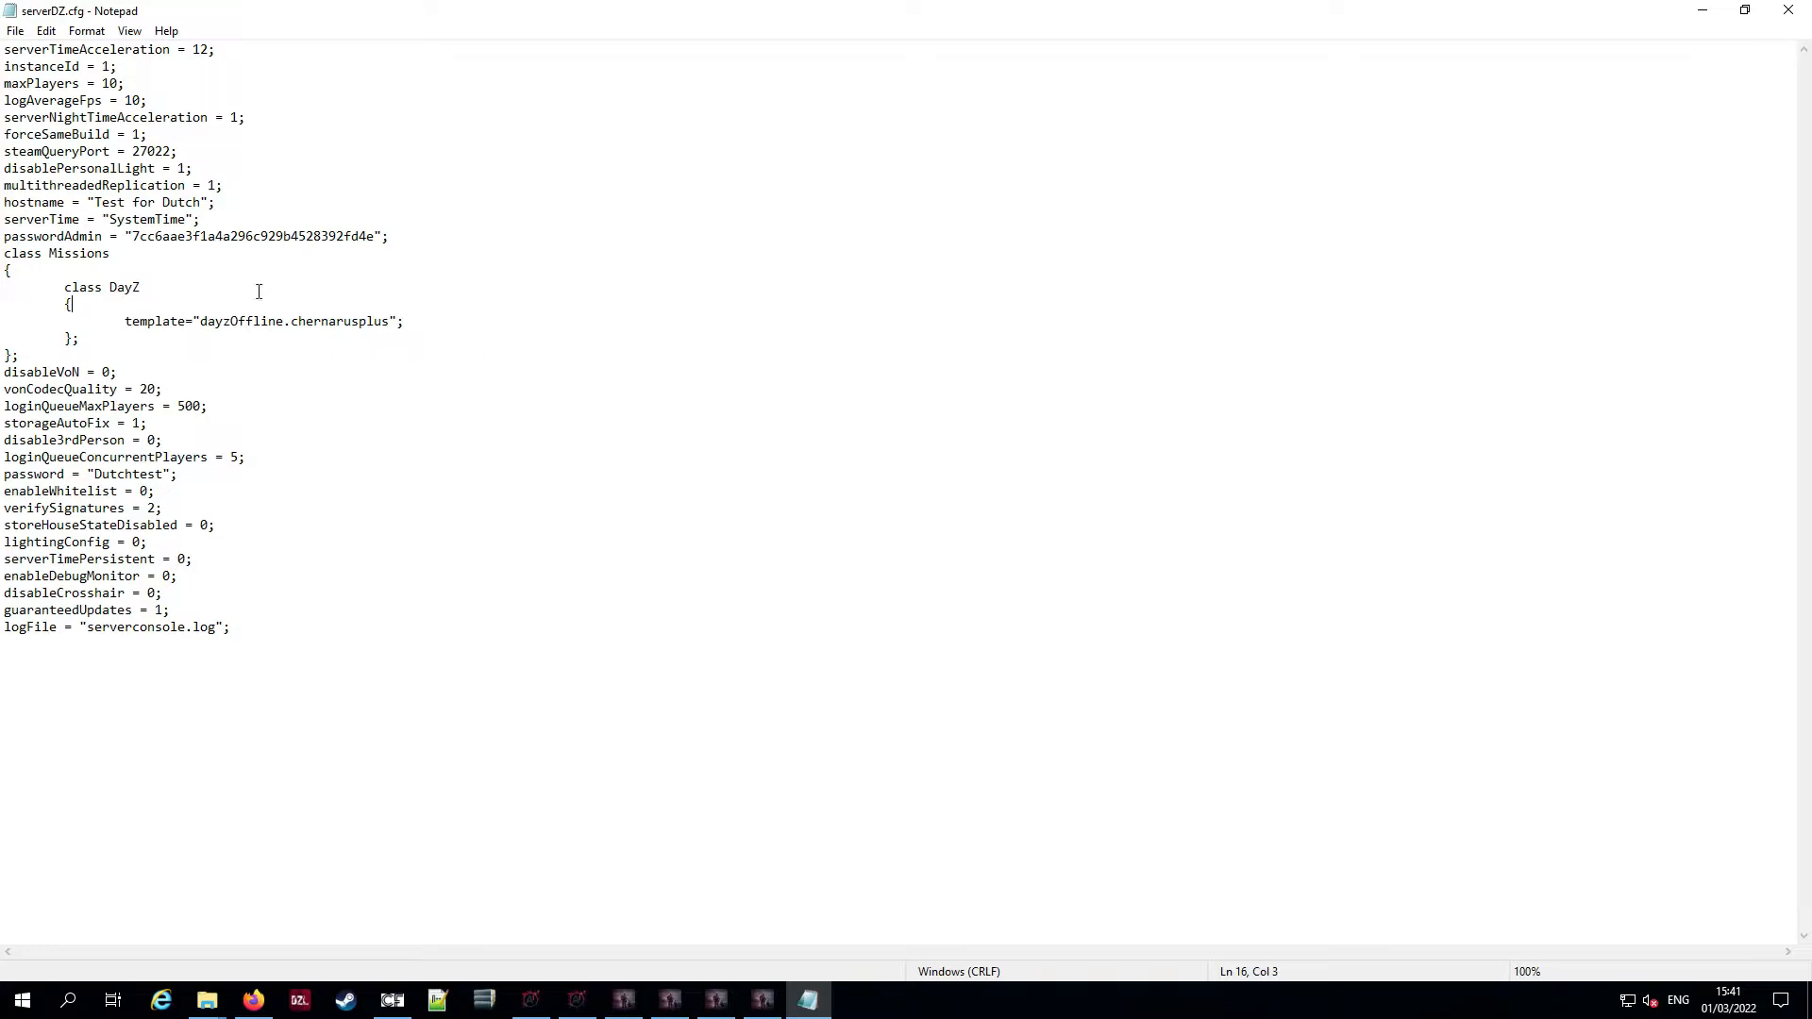
Set the mission template in the DayZ class of serverDZ.cfg to "empty.melkart"
left_click_drag(35, 286, 207, 336)
left_click(206, 336)
left_click_drag(199, 319, 391, 330)
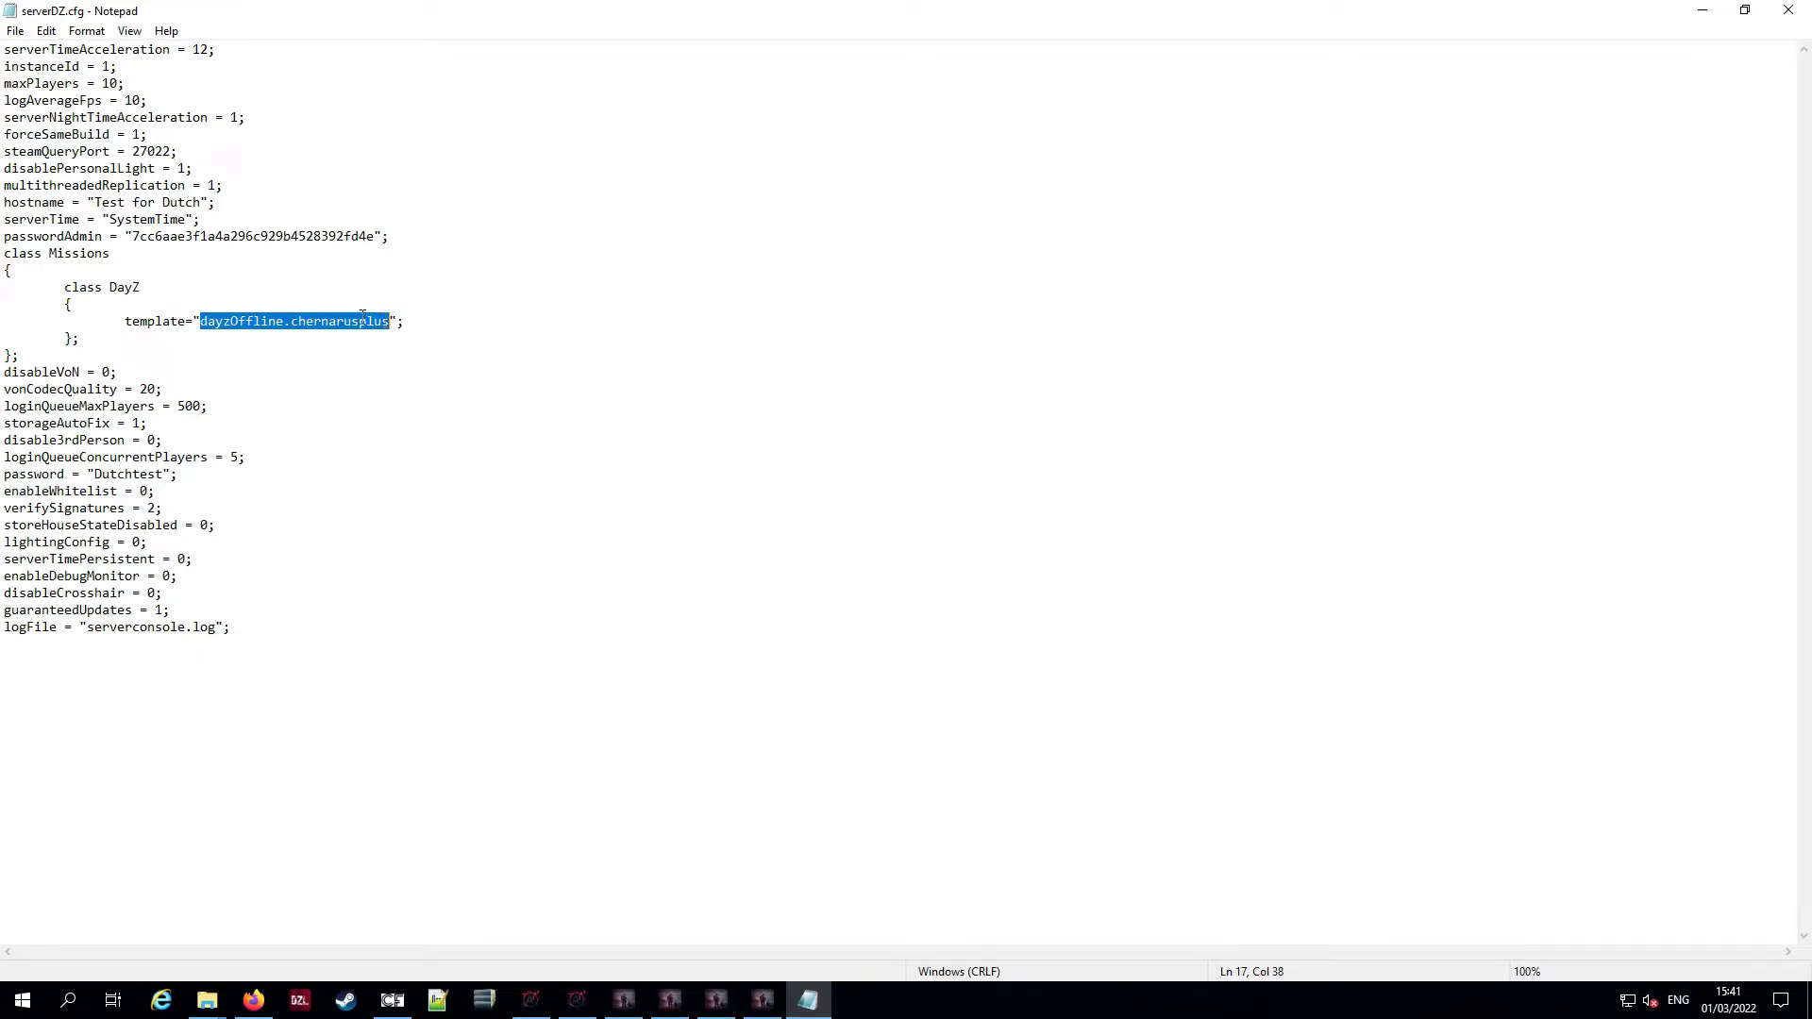
key("BackSpace")
type("empty.melkart")
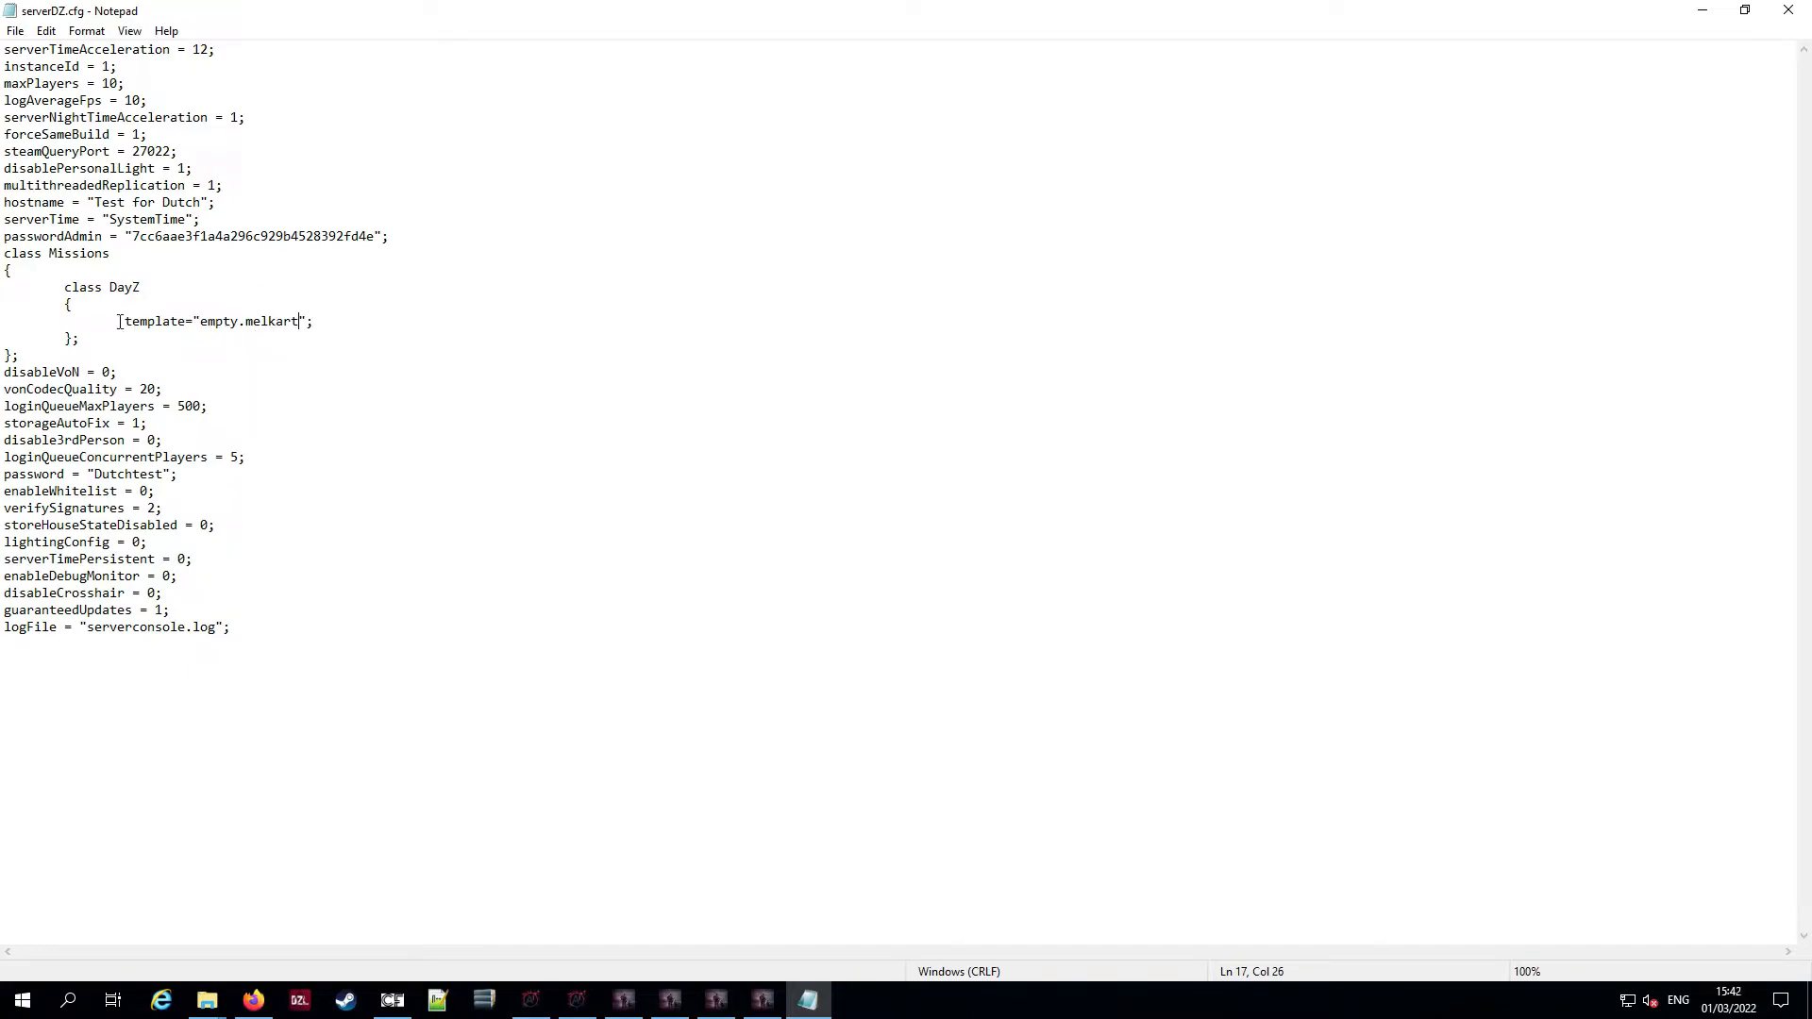
mouse_move(58, 283)
left_mouse_down()
mouse_move(90, 287)
mouse_move(77, 304)
left_mouse_up()
left_click_drag(251, 371, 305, 326)
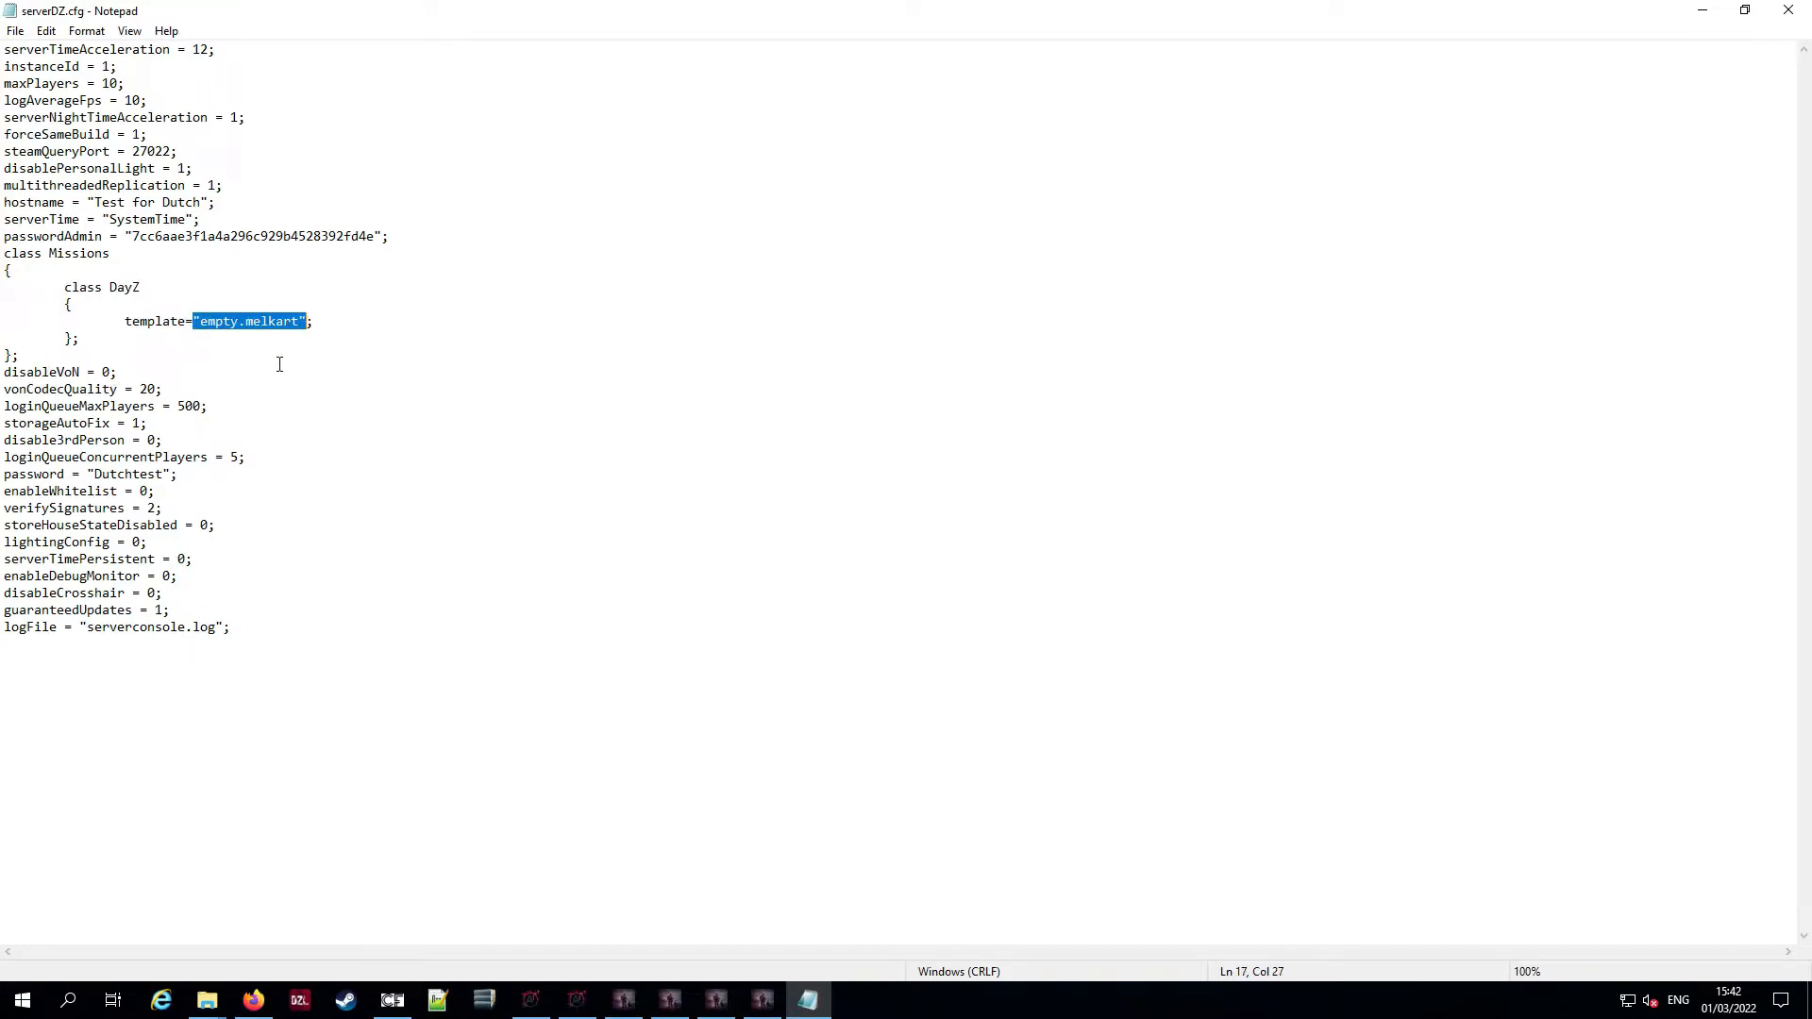
Save serverDZ.cfg, restore its window size and close the file
left_click(14, 30)
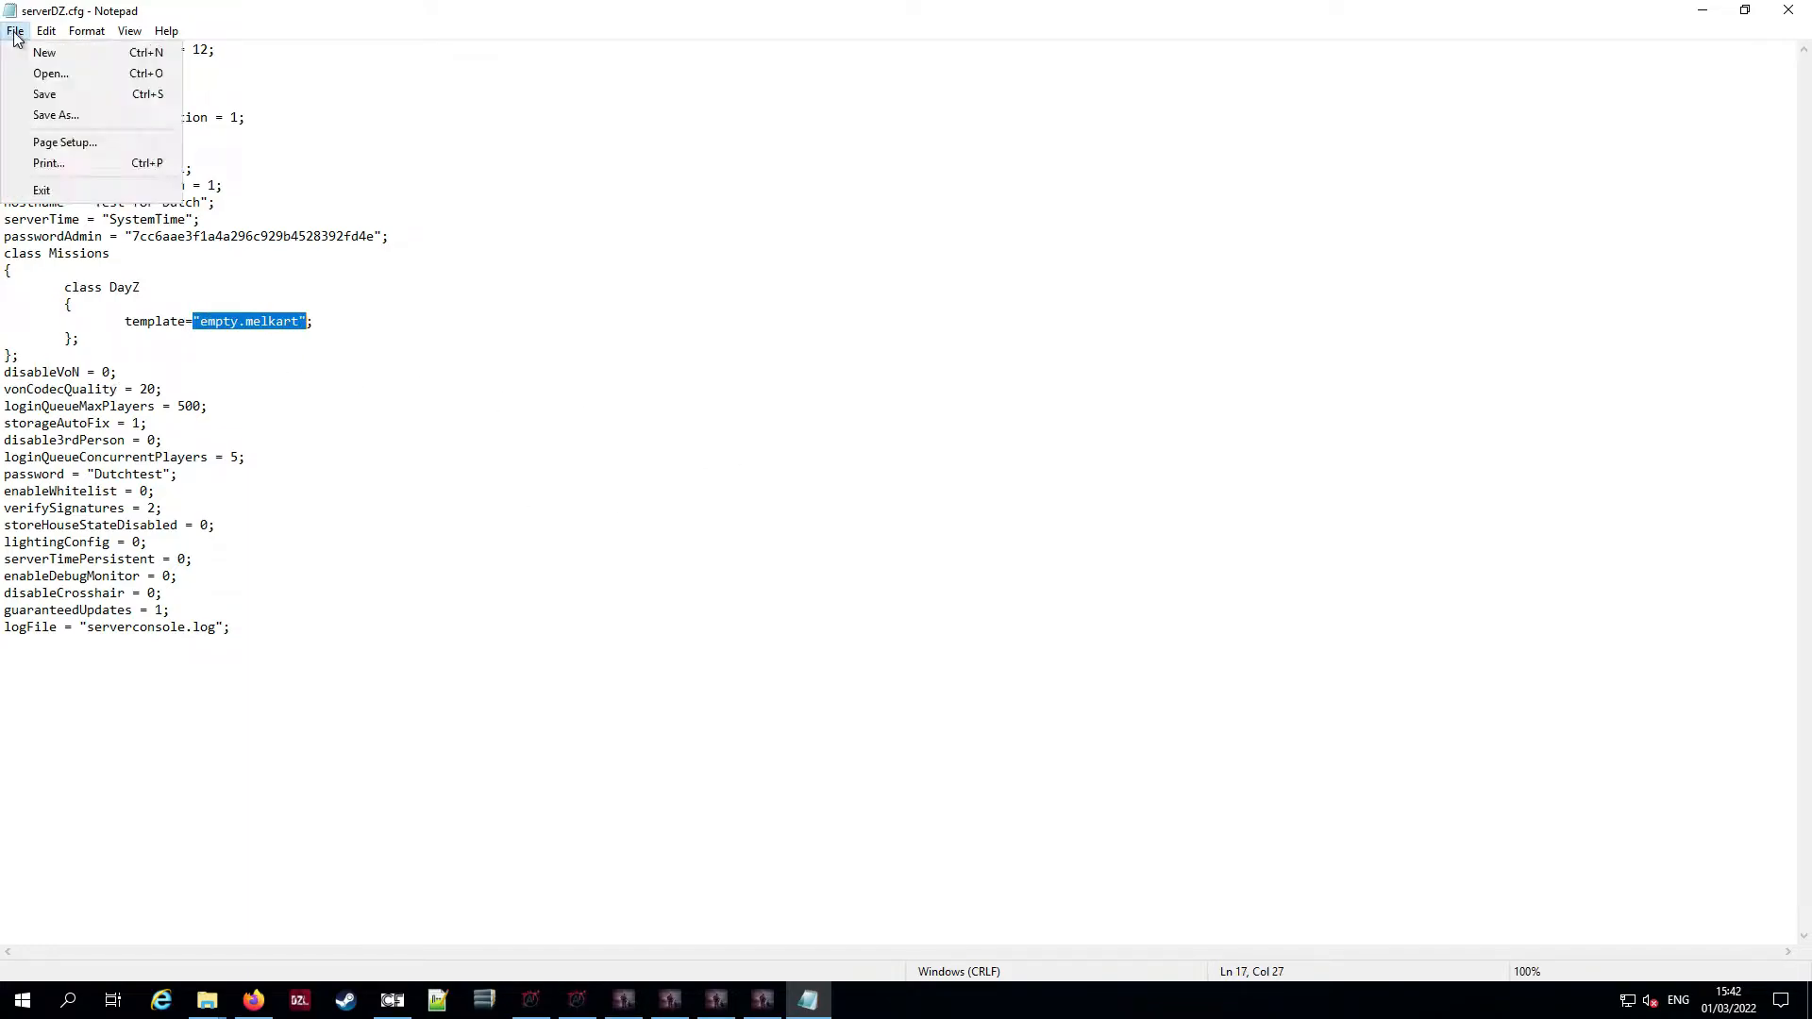
left_click(53, 95)
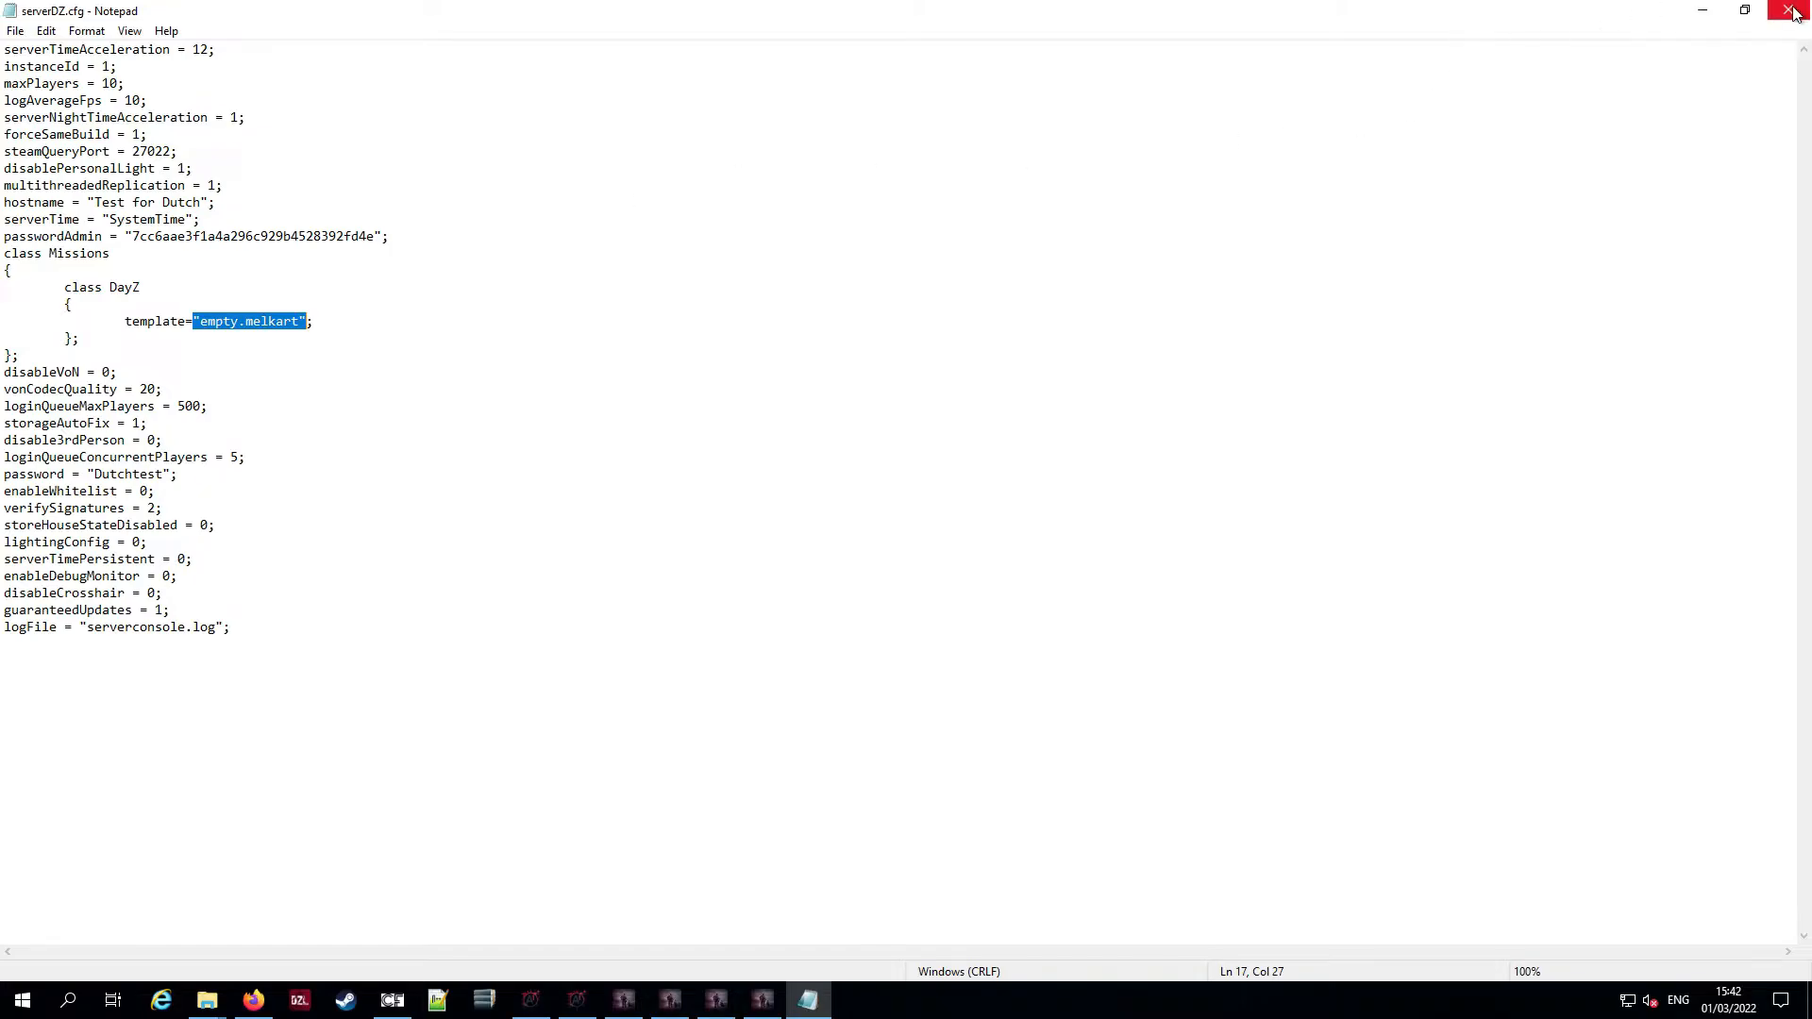
left_click(1744, 9)
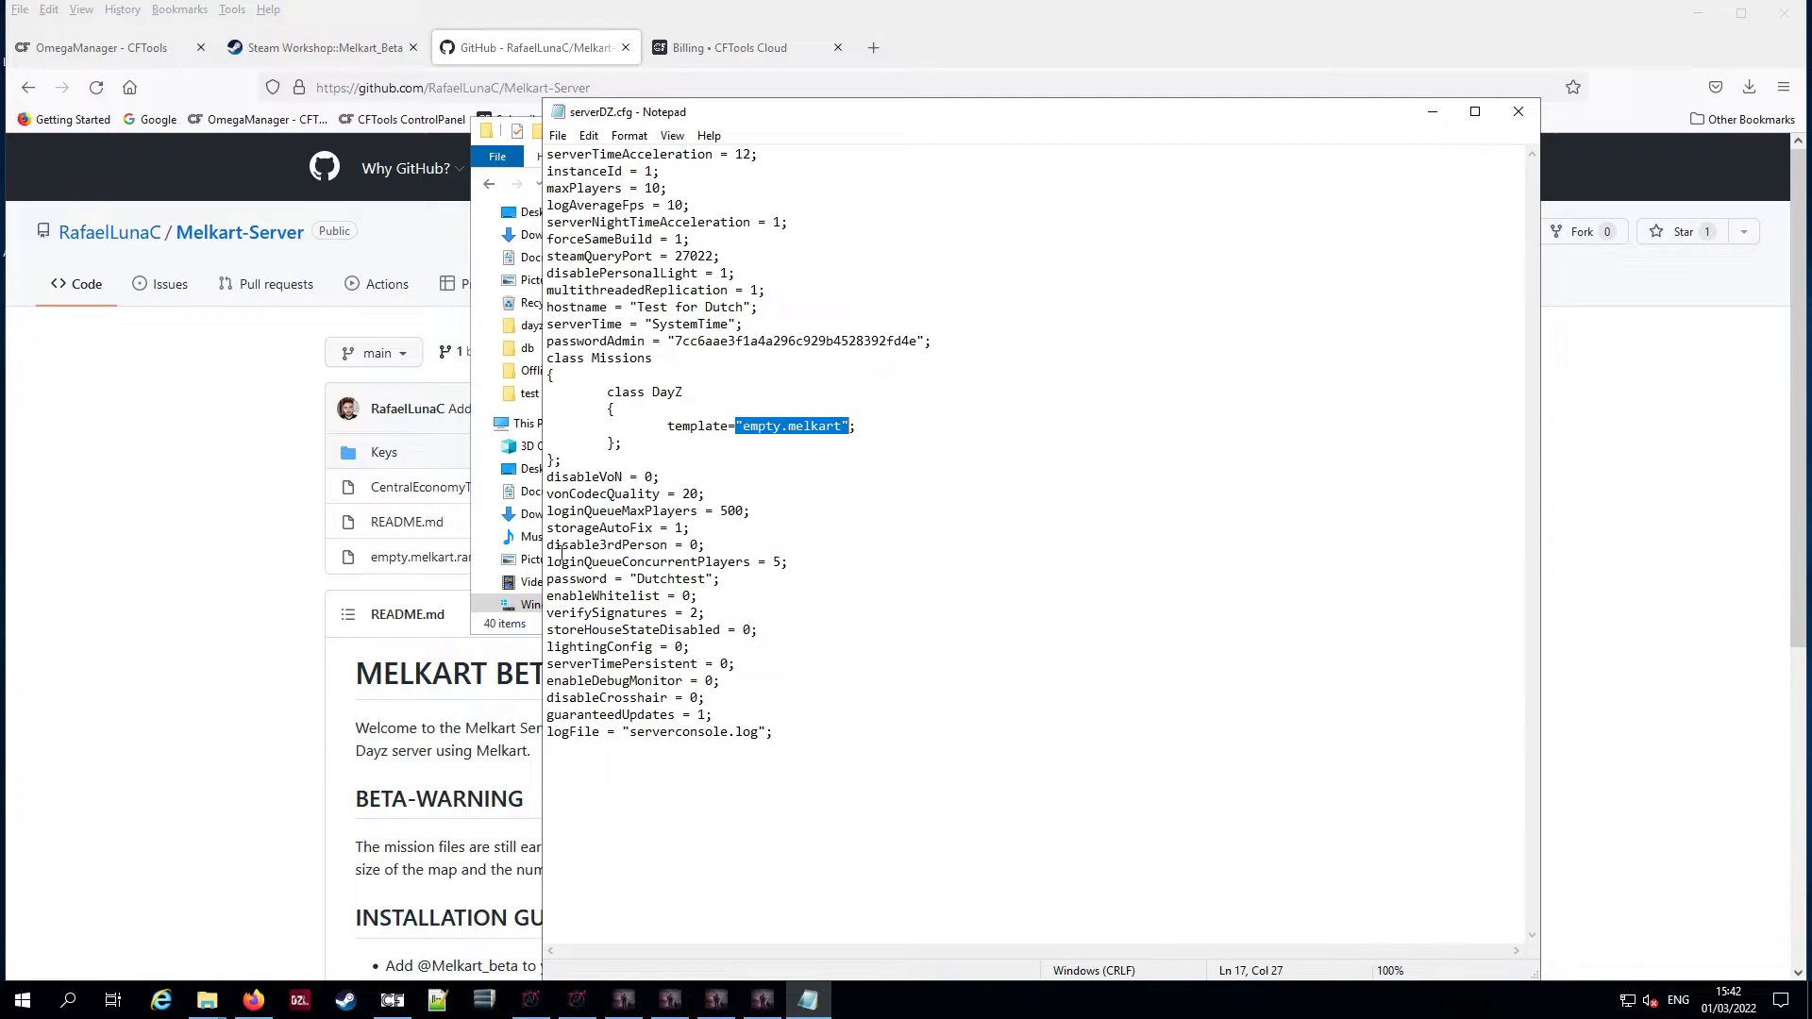
left_click(1518, 111)
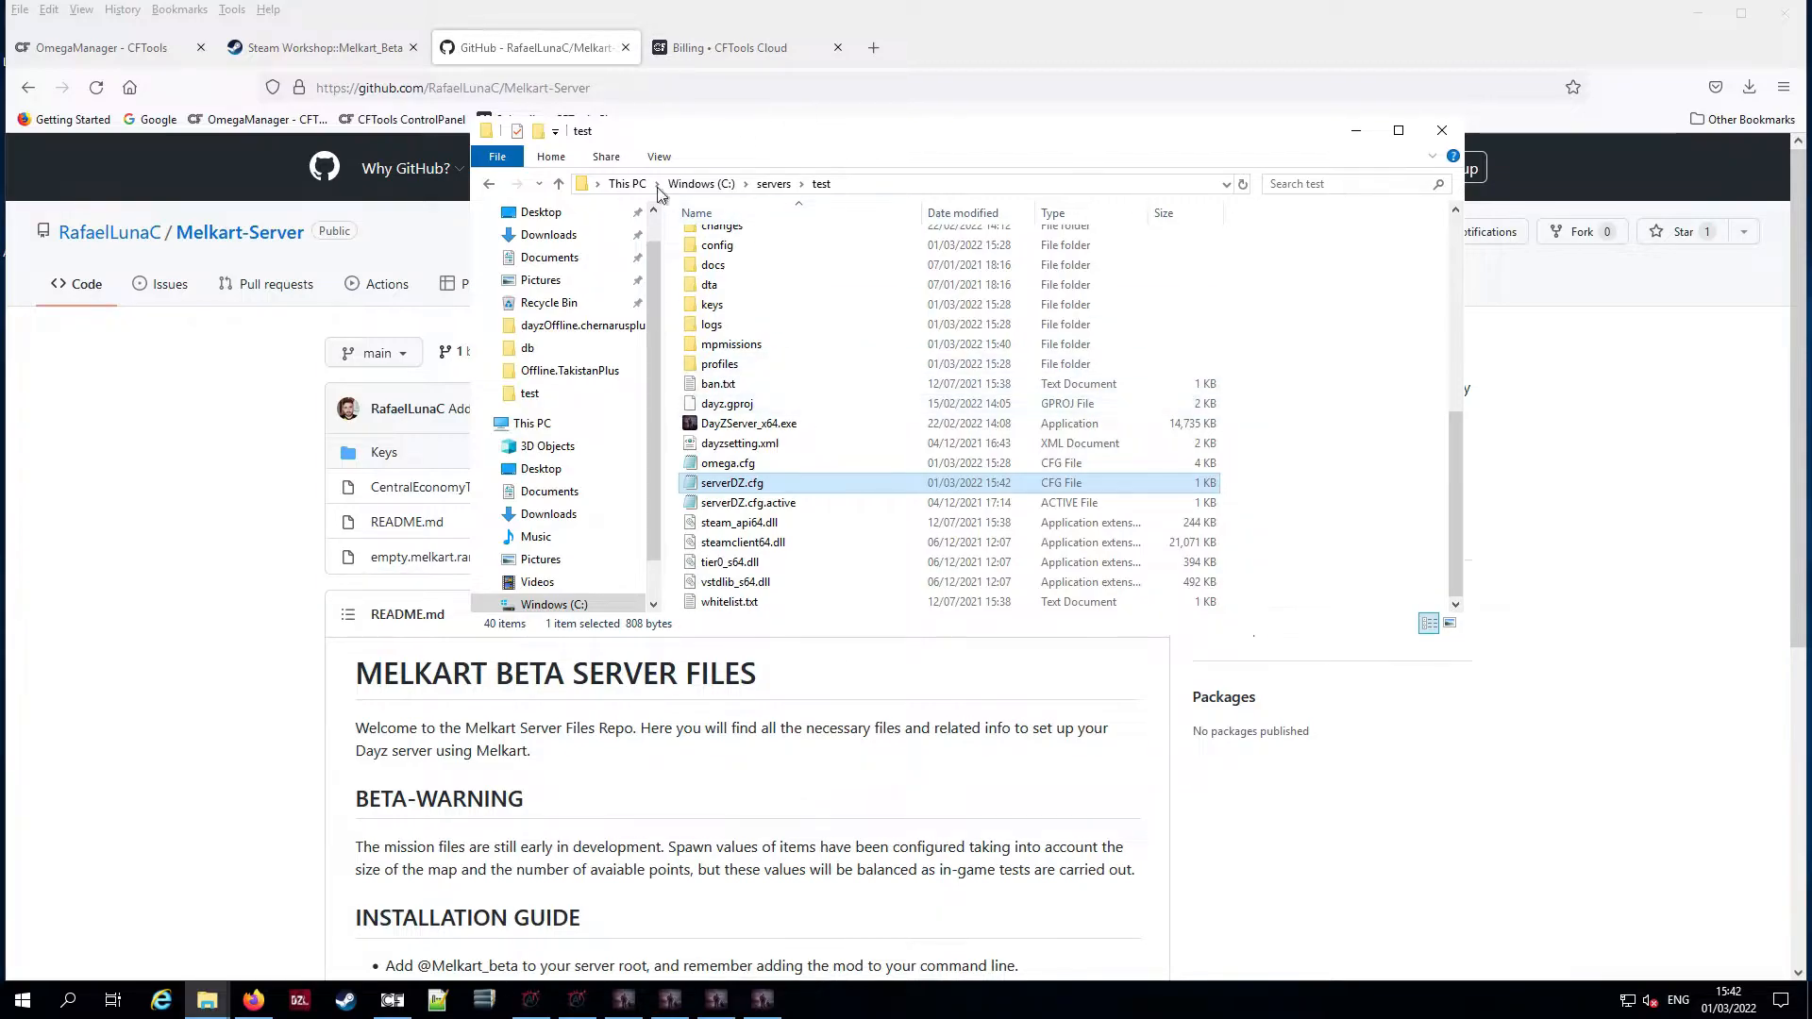
Check the empty.melkart folder in mpmissions, return to the test folder and switch to the Melkart-Server GitHub page in Firefox
left_click_drag(1065, 140, 914, 233)
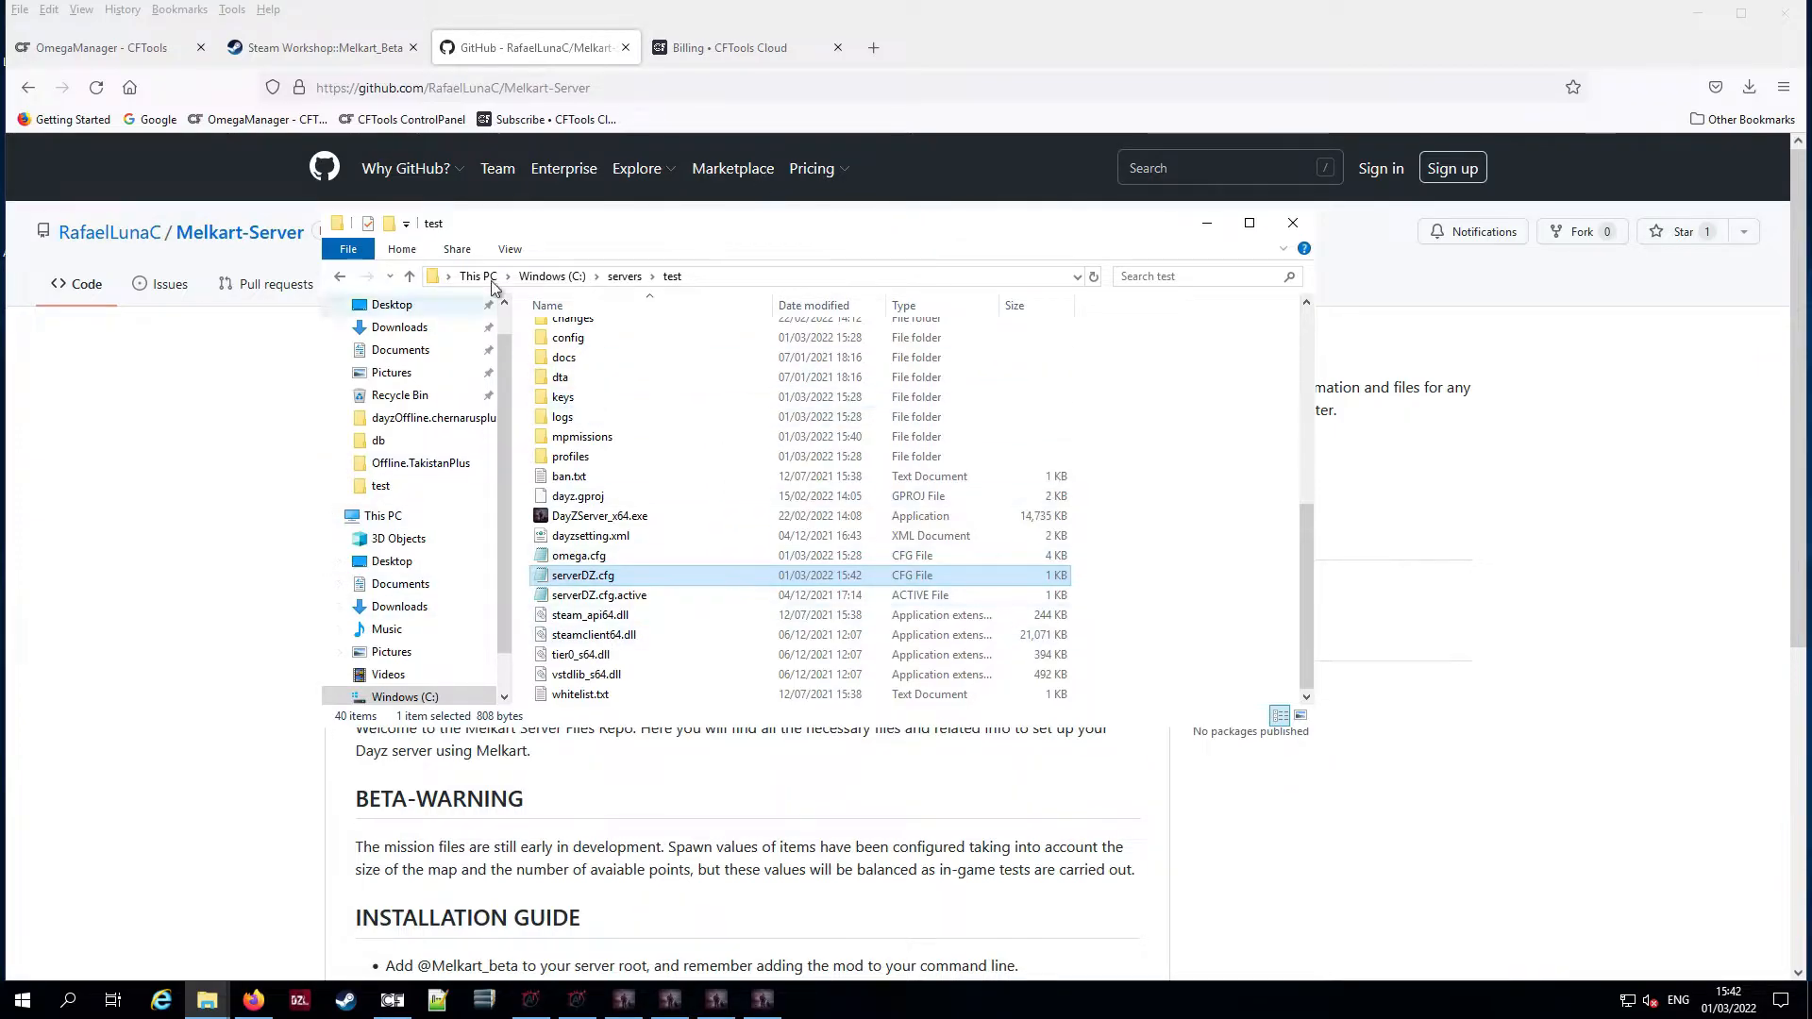
double_click(571, 436)
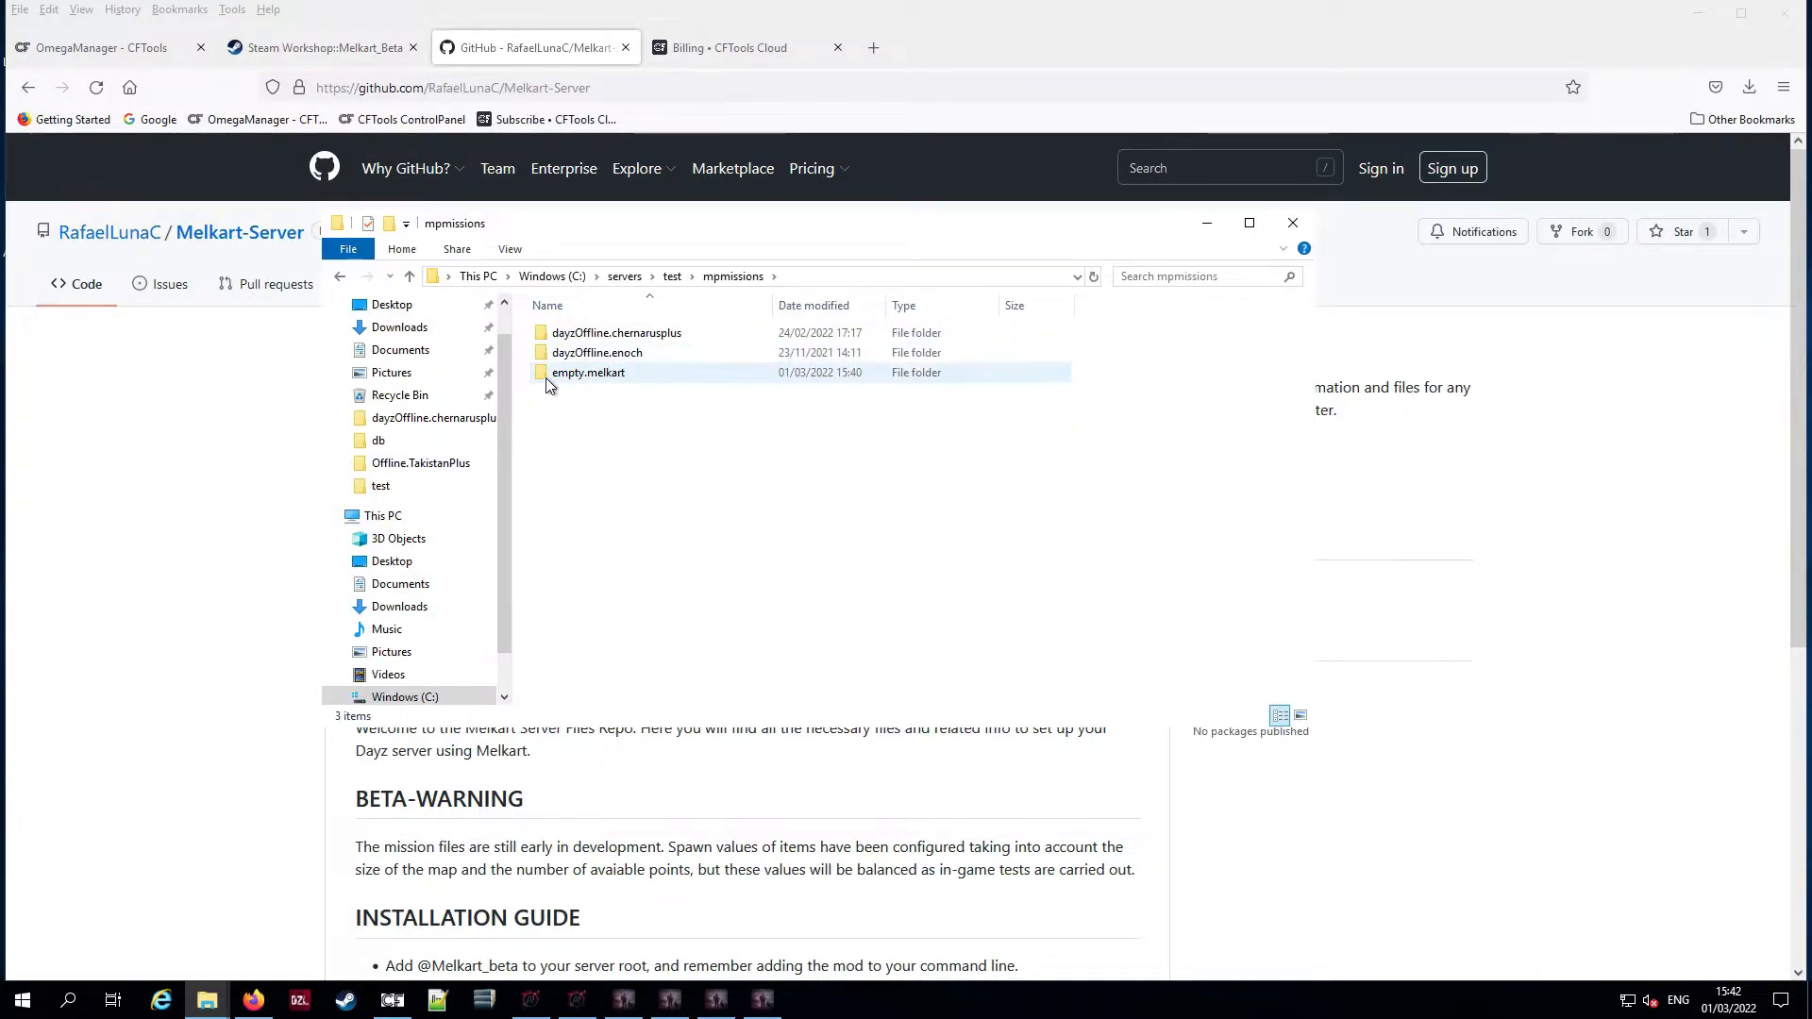
left_click(636, 374)
left_click(675, 277)
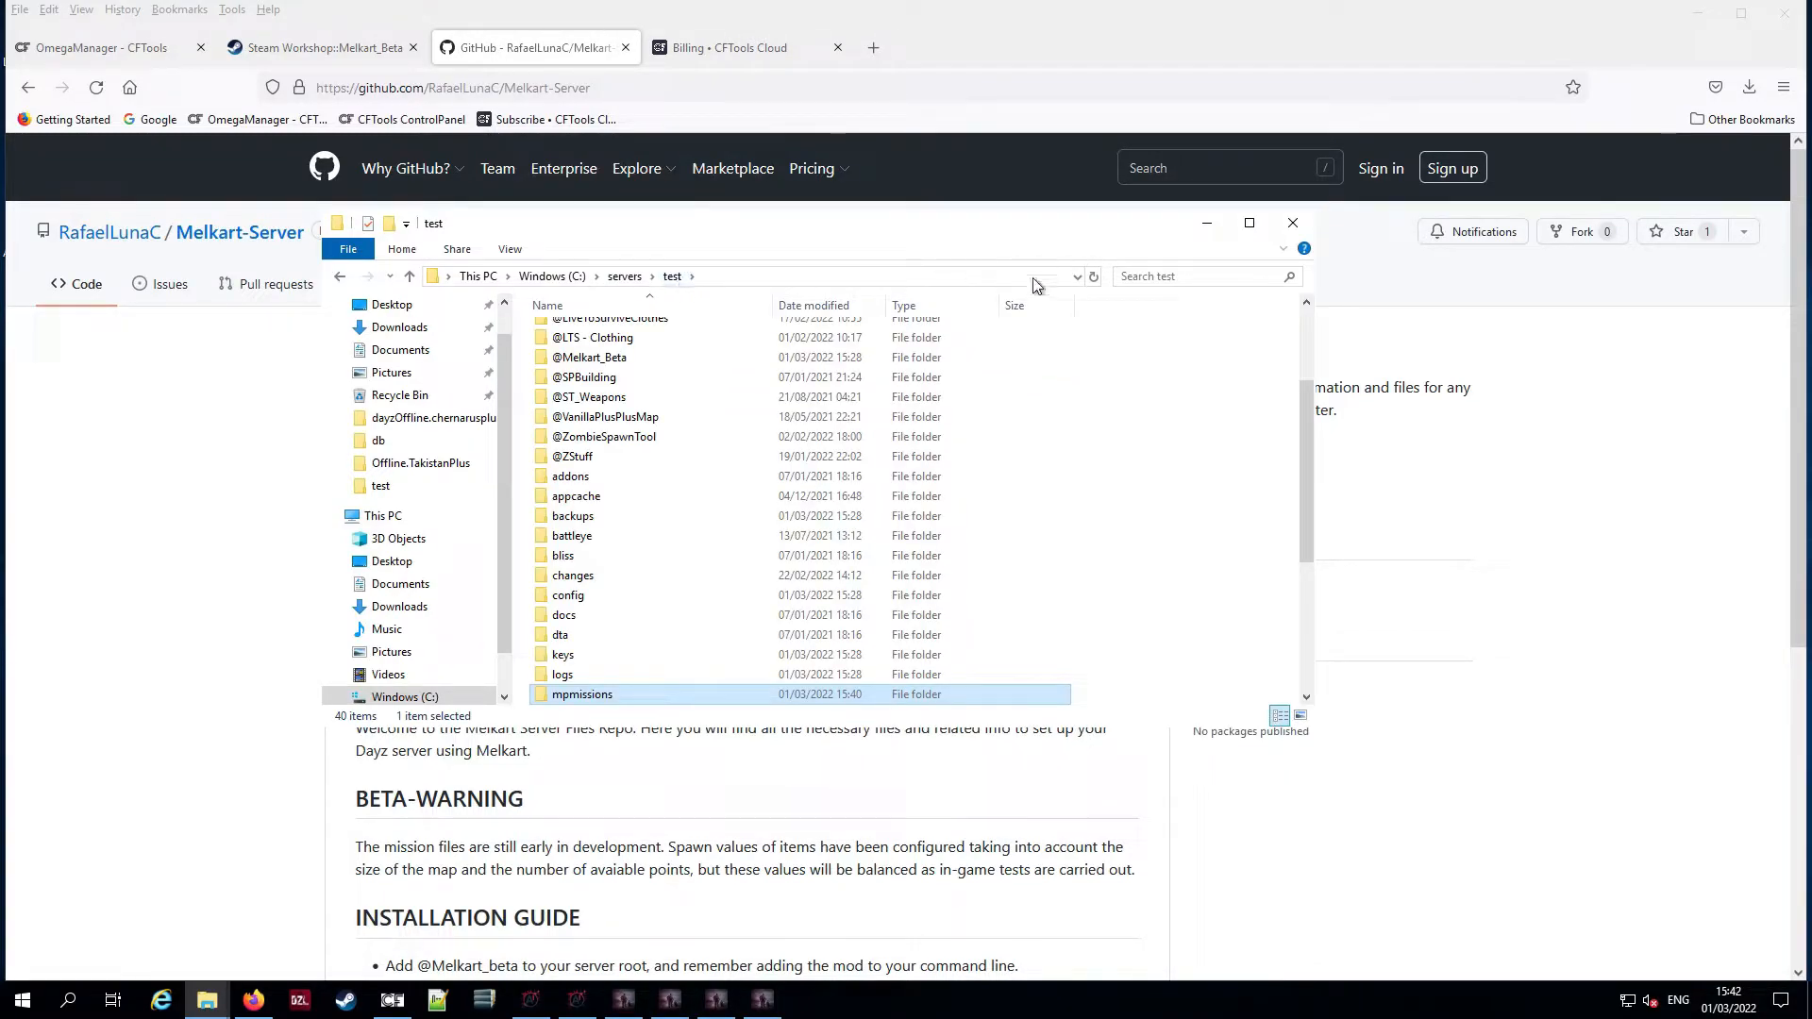
left_click(263, 994)
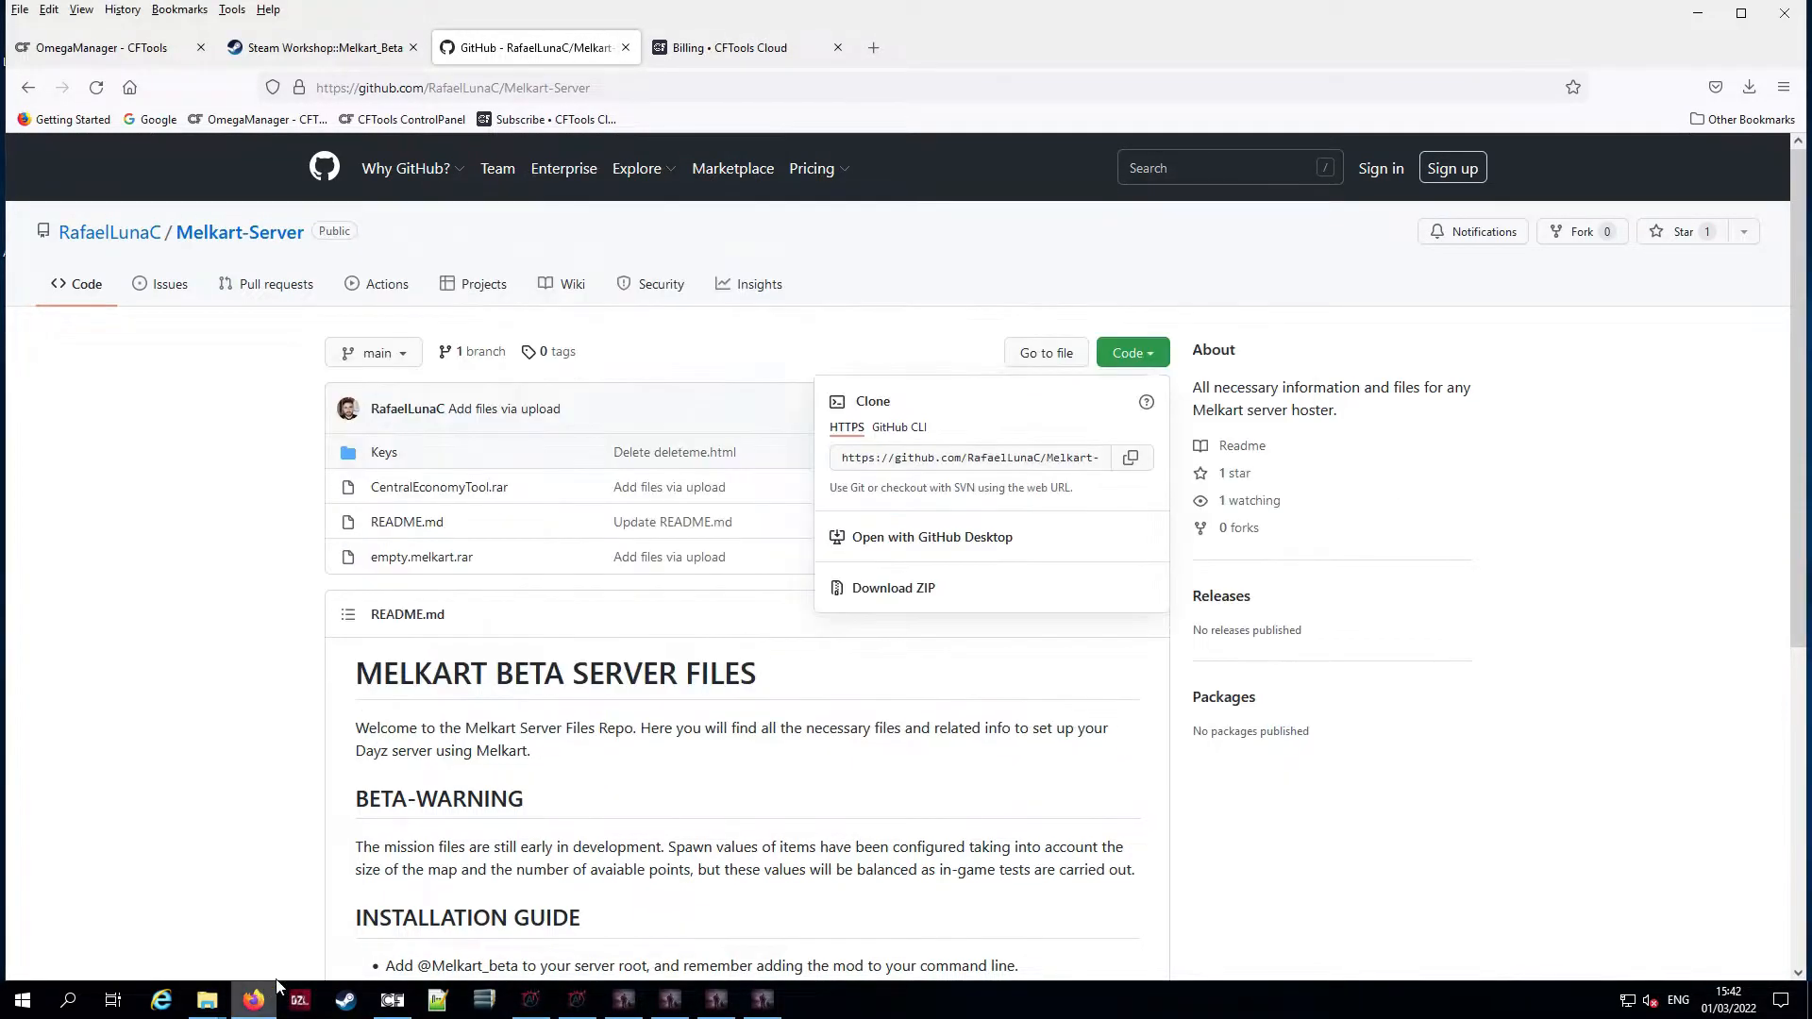
Browse the preview screenshots of the Melkart_Beta mod on its Steam Workshop page, up to the terrain map image
left_click(112, 47)
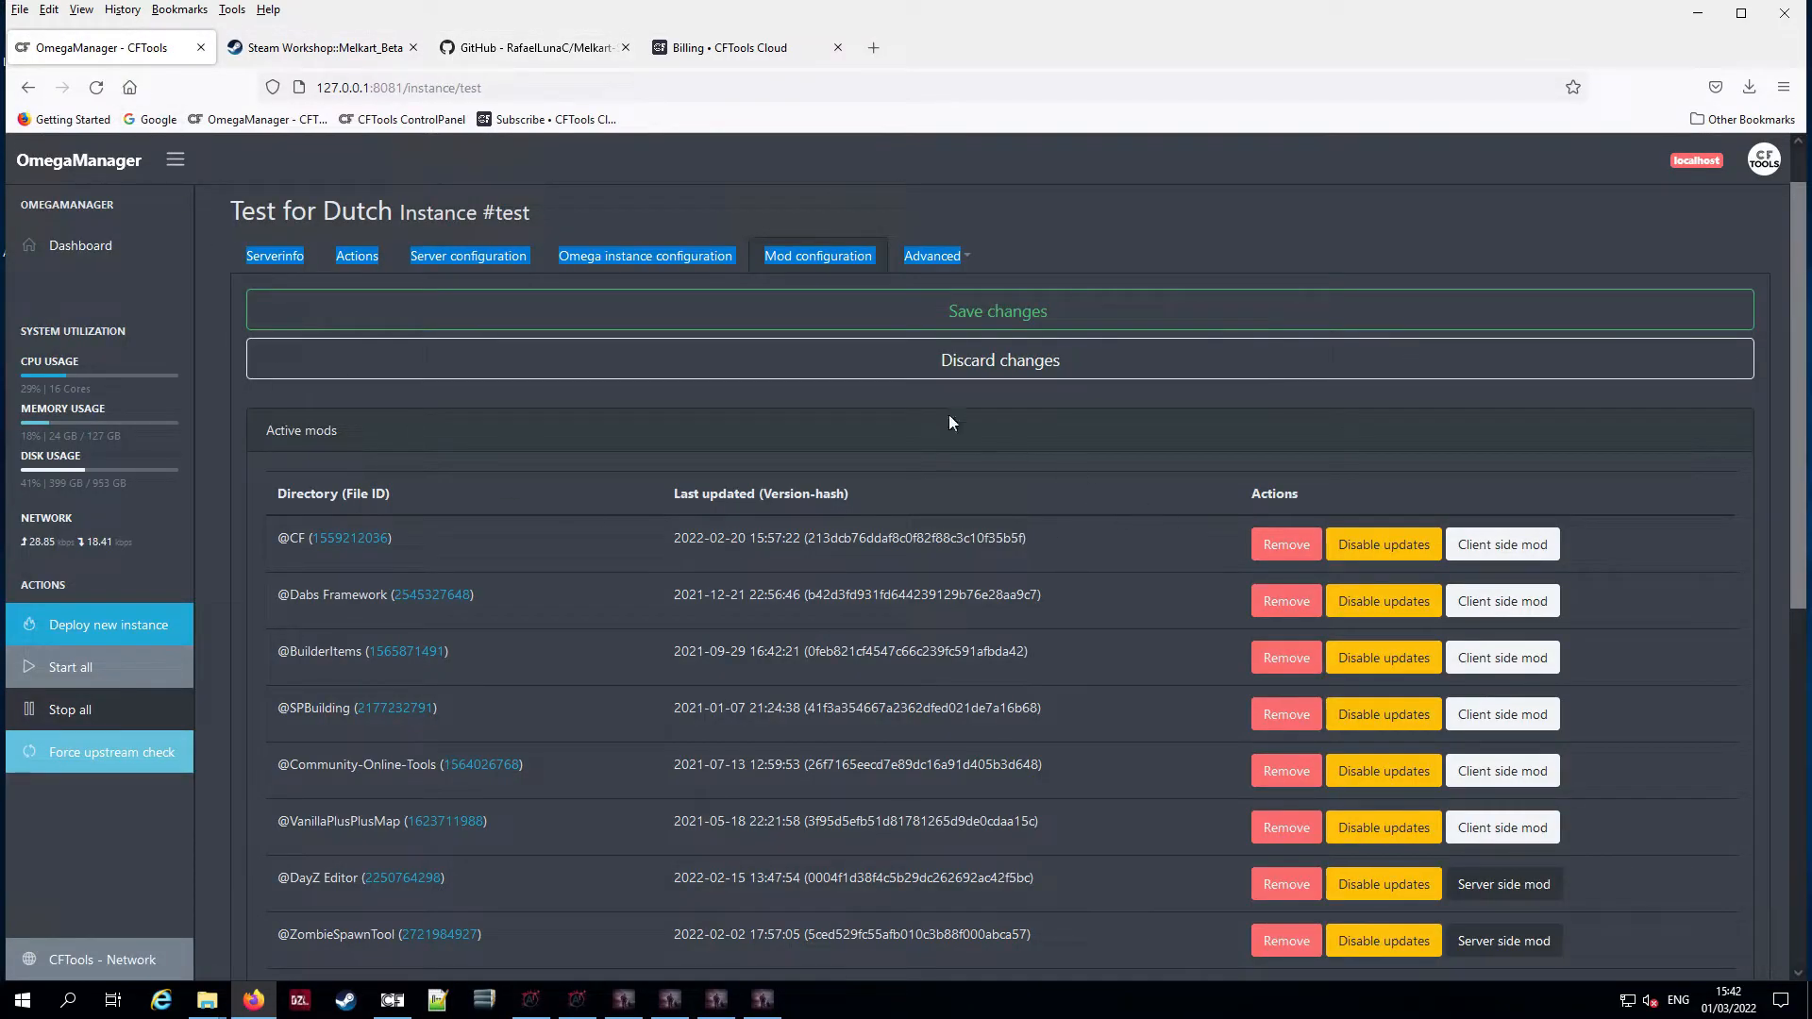
left_click(325, 48)
scroll(836, 547, "up", 4)
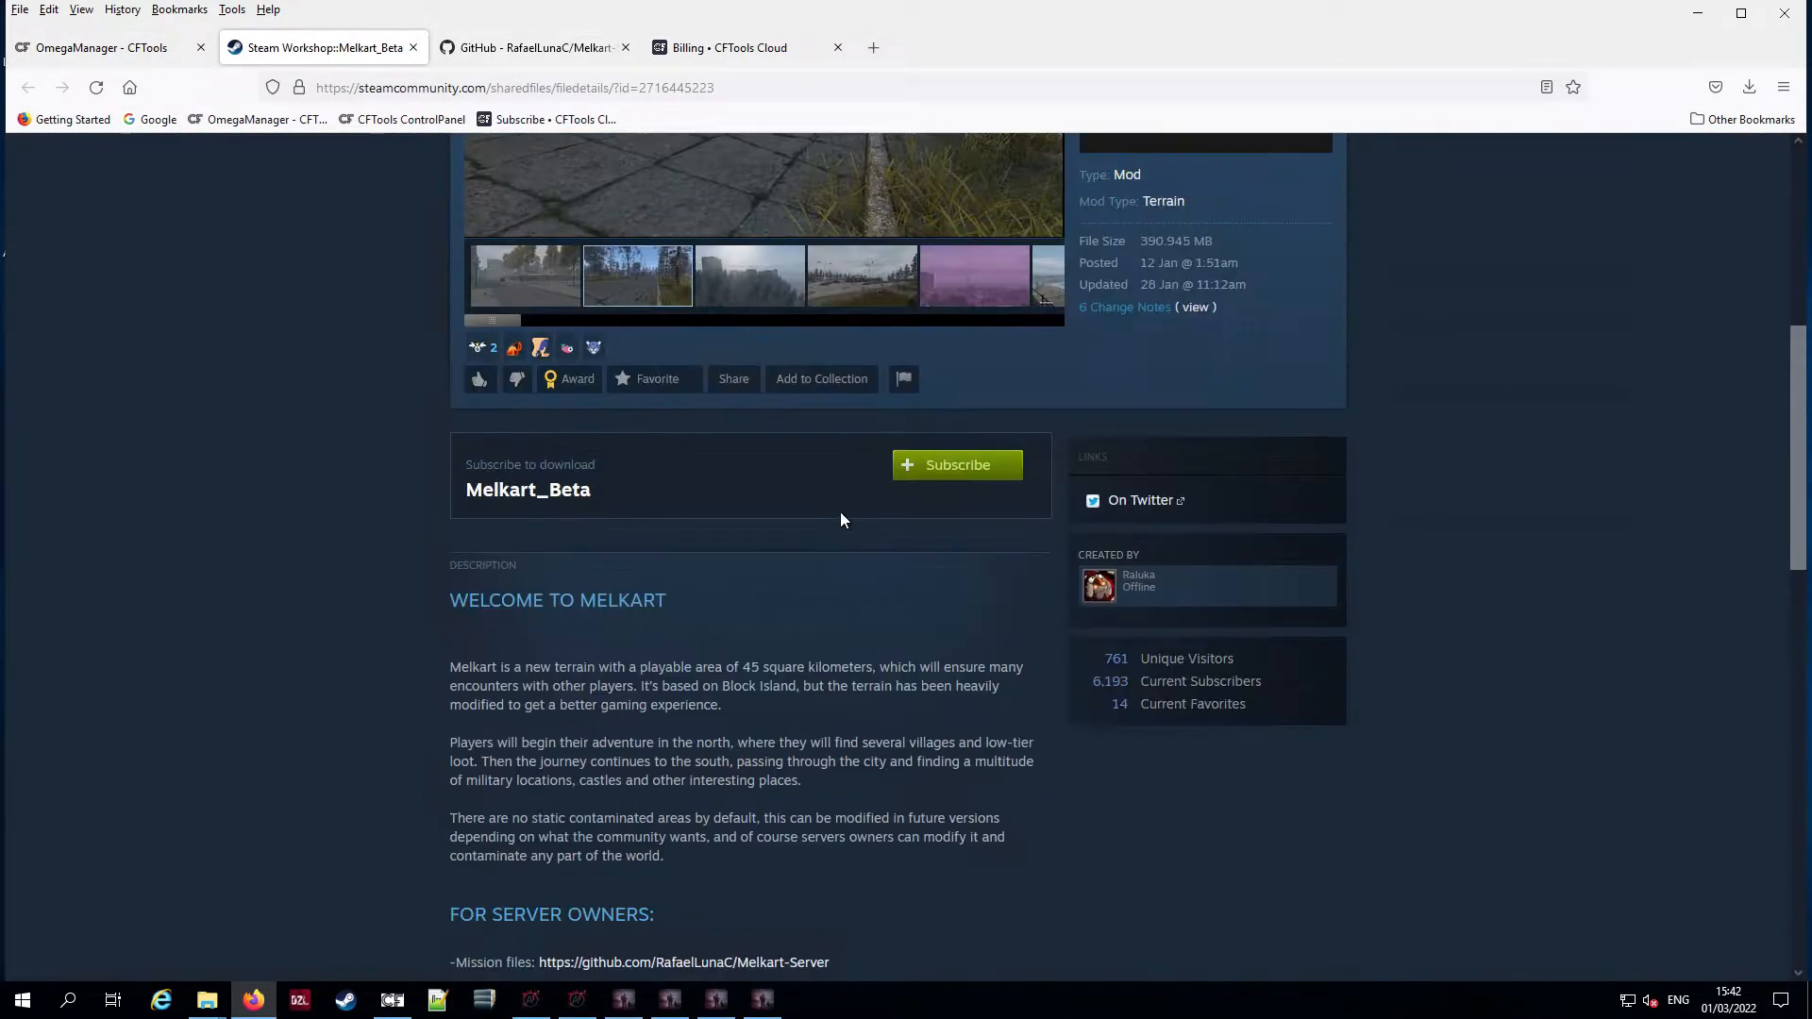
scroll(840, 511, "up", 5)
left_click(748, 753)
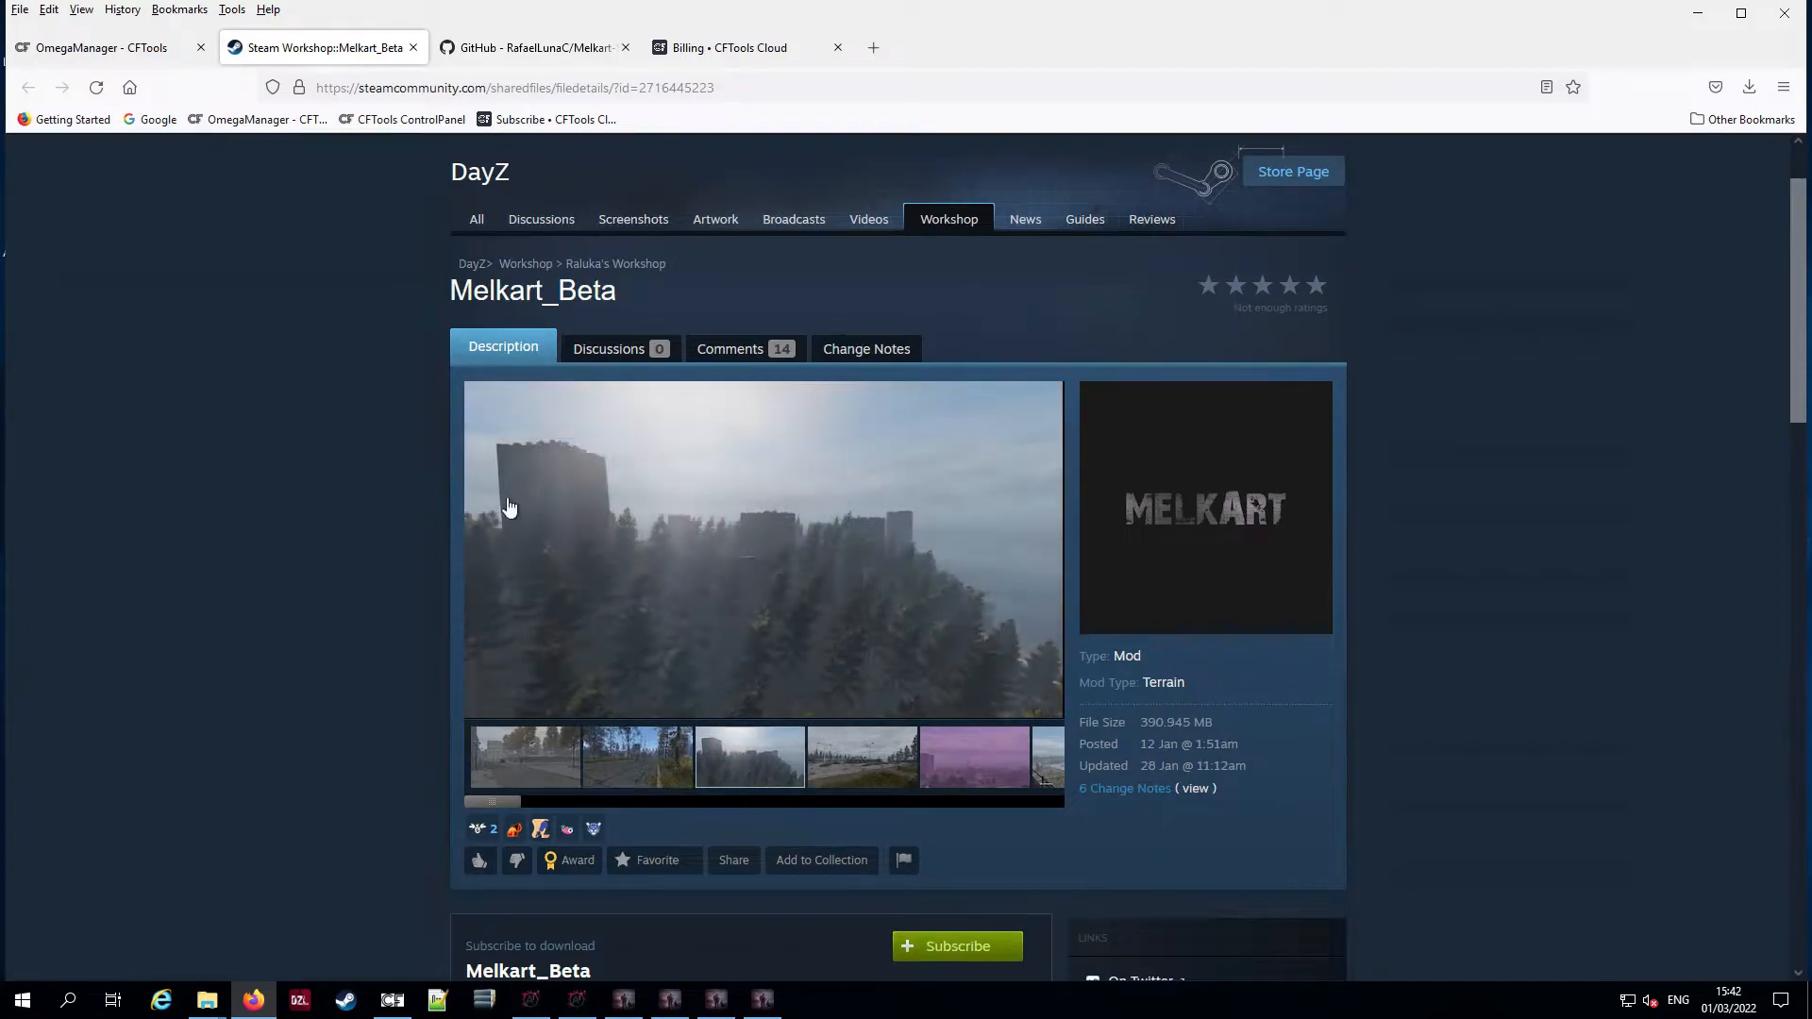
left_click(864, 755)
left_click(994, 779)
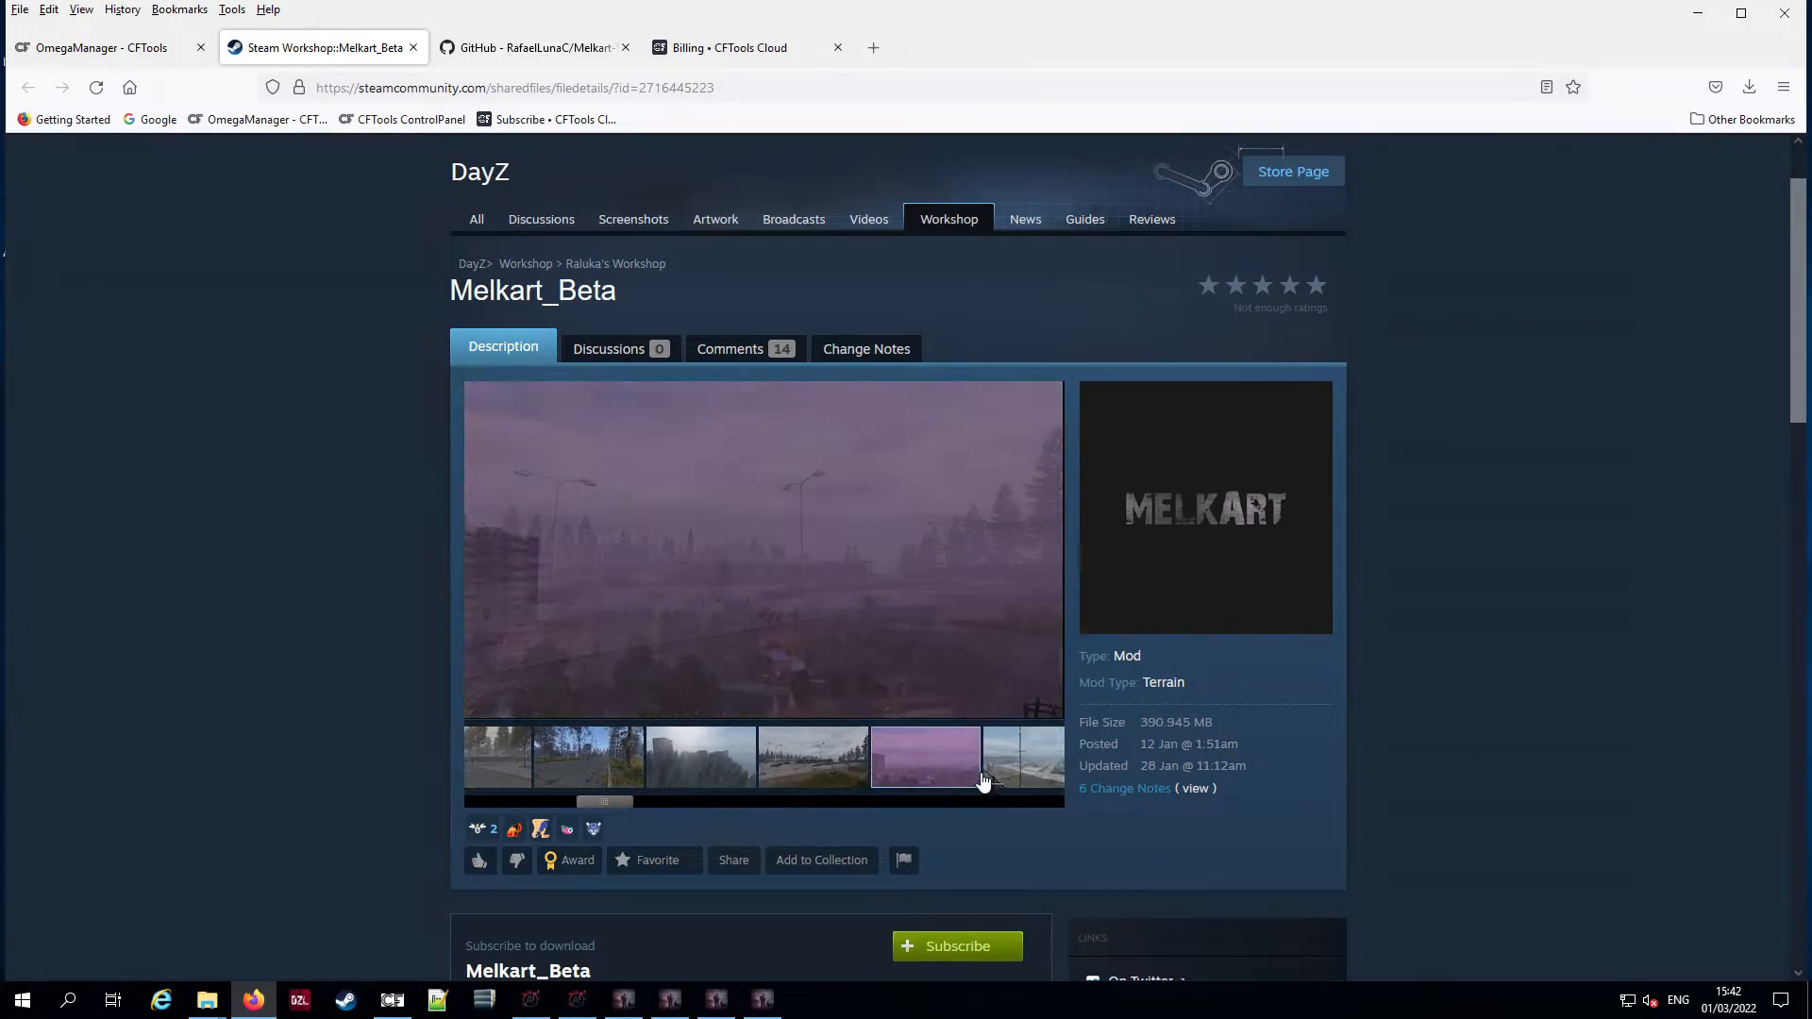
left_click(889, 768)
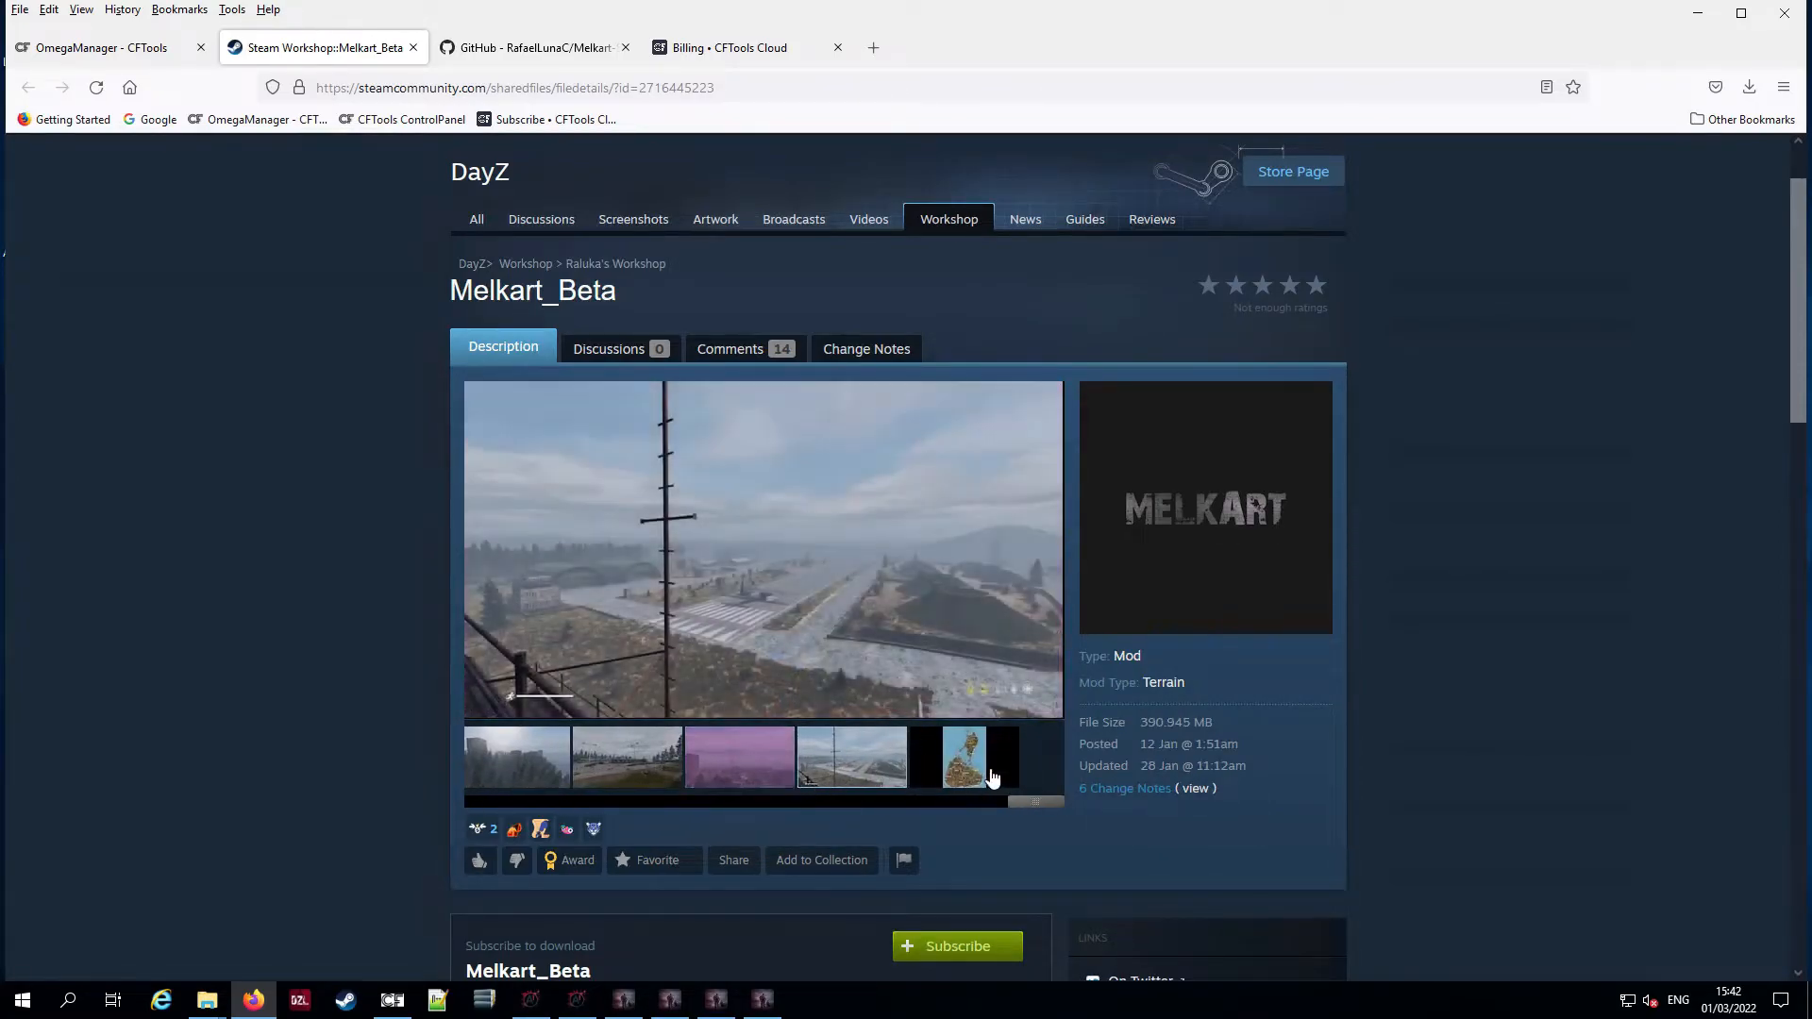
left_click(991, 777)
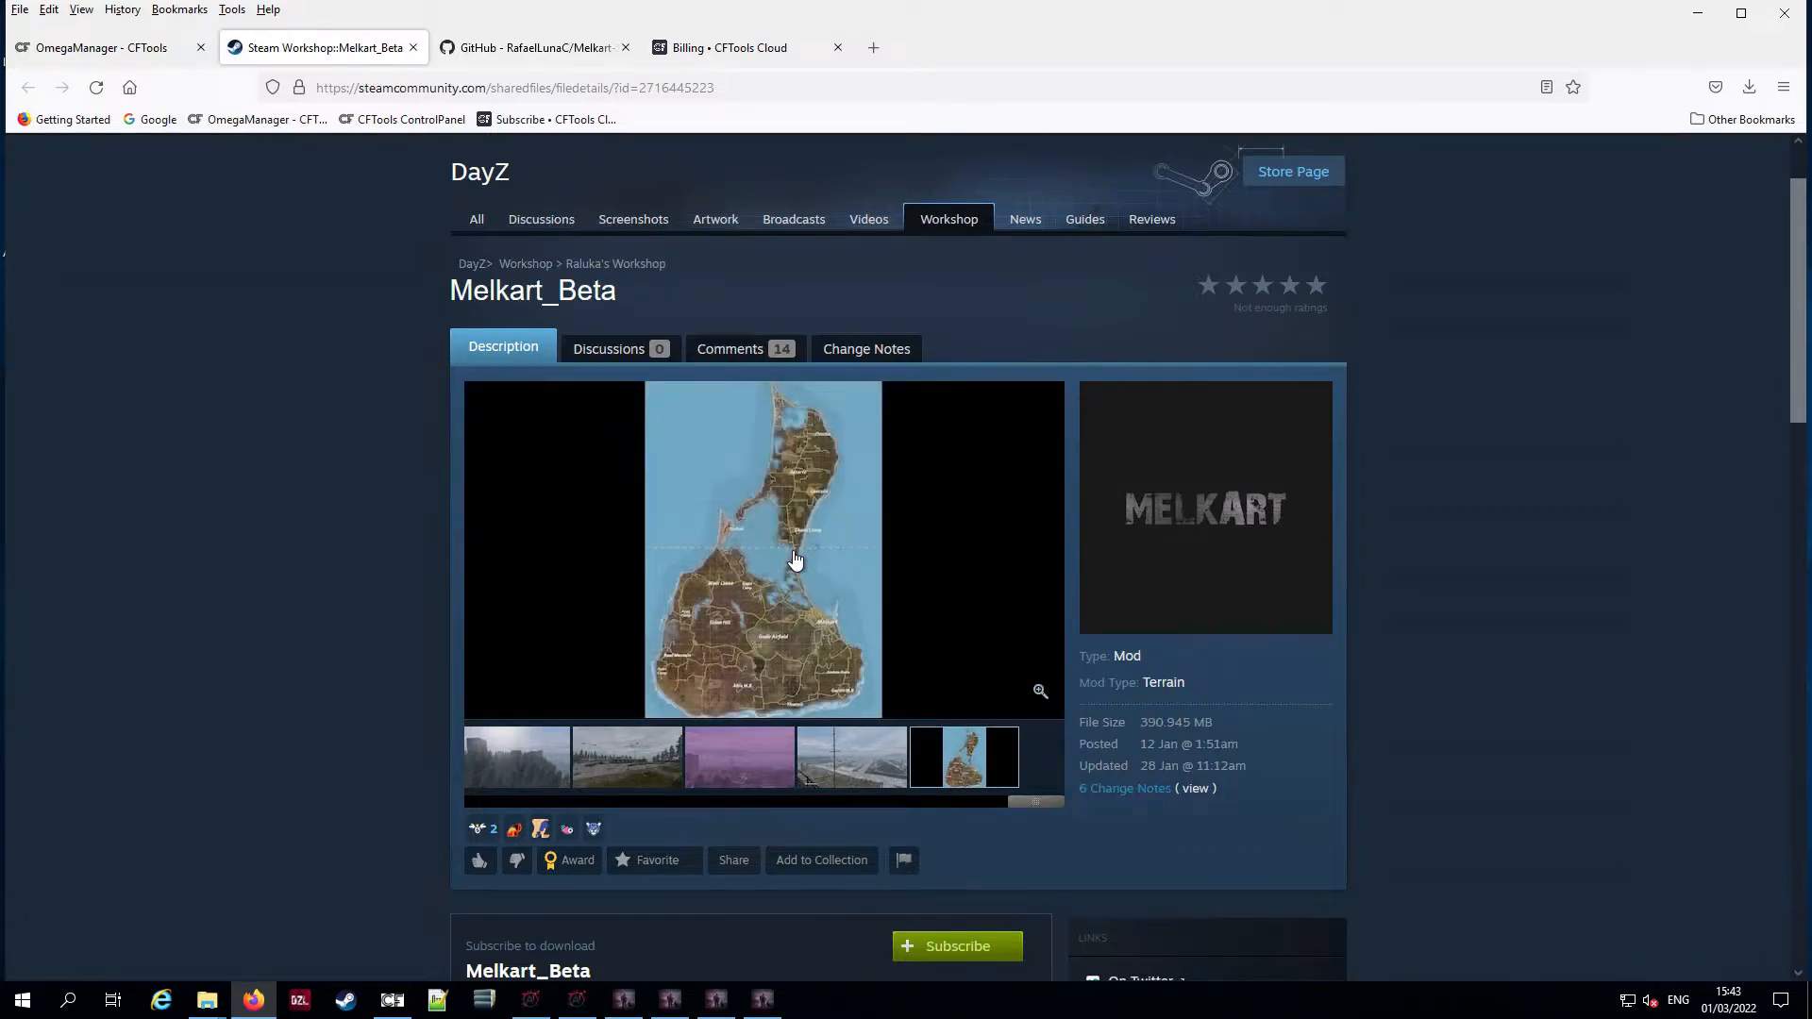
Enlarge the Melkart map image and examine the island's towns, camps and airfield from north to south
left_click(795, 559)
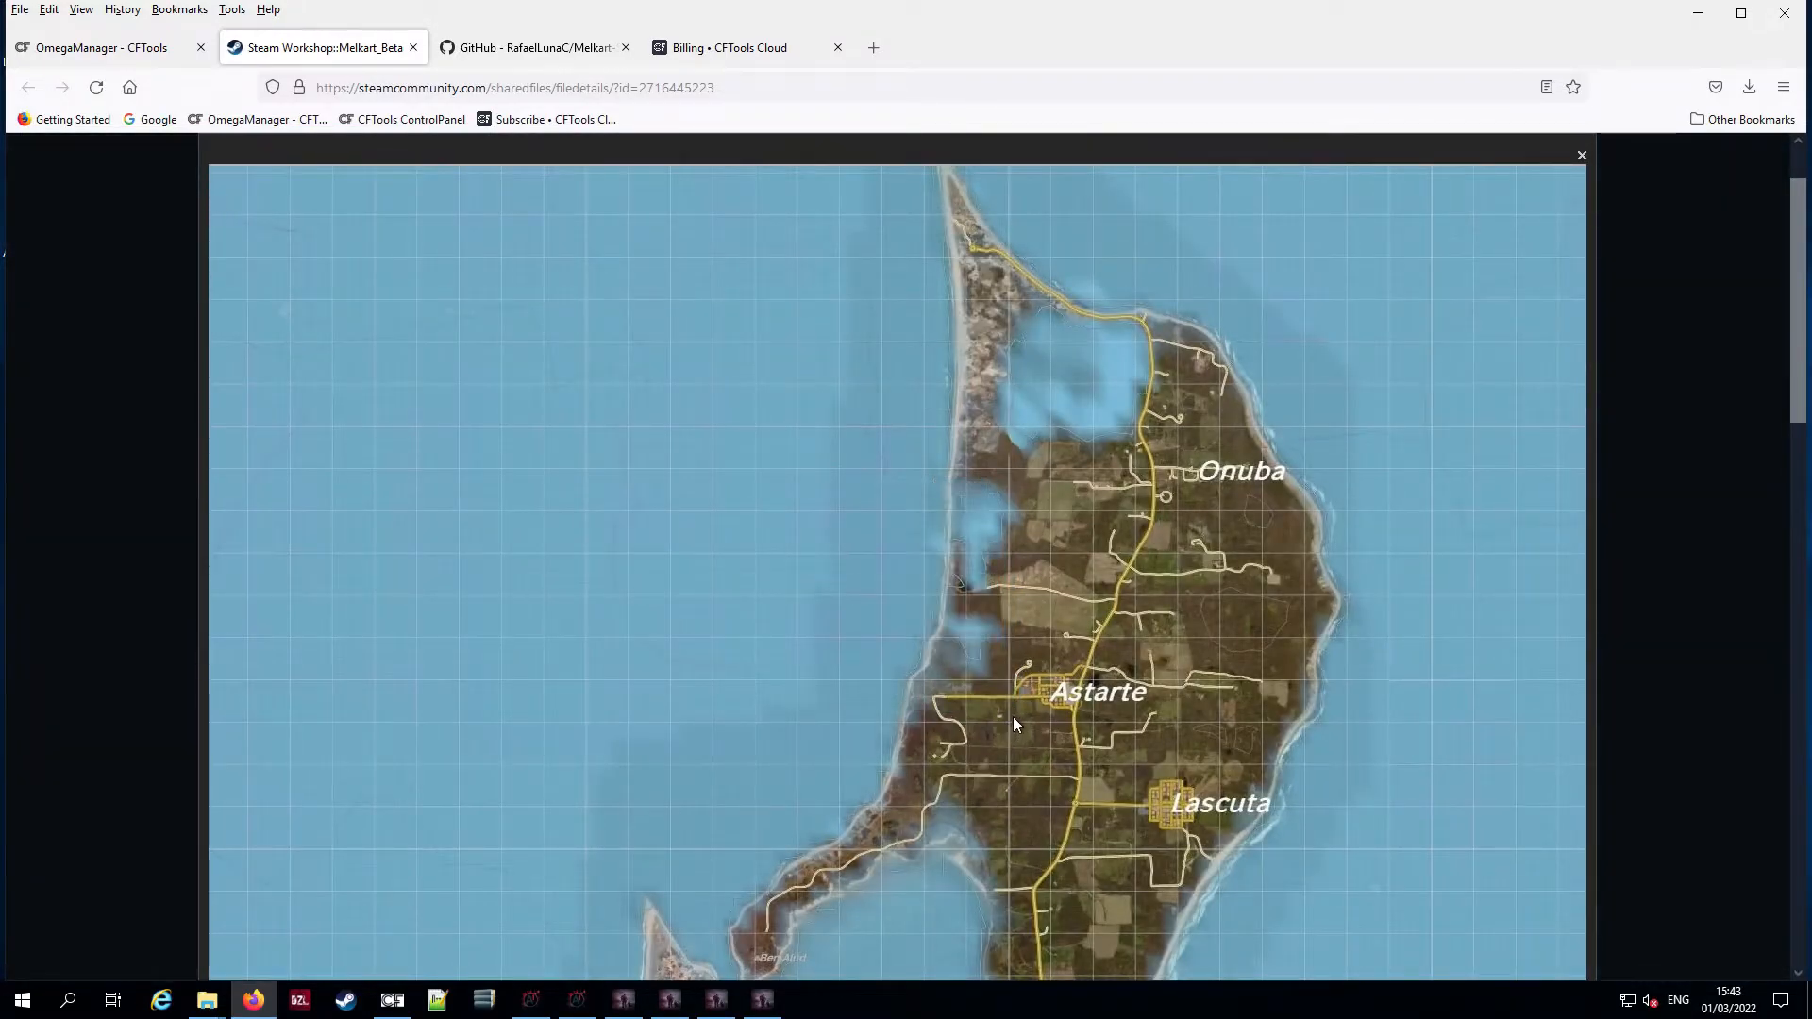
scroll(1110, 660, "down", 15)
scroll(1113, 651, "up", 6)
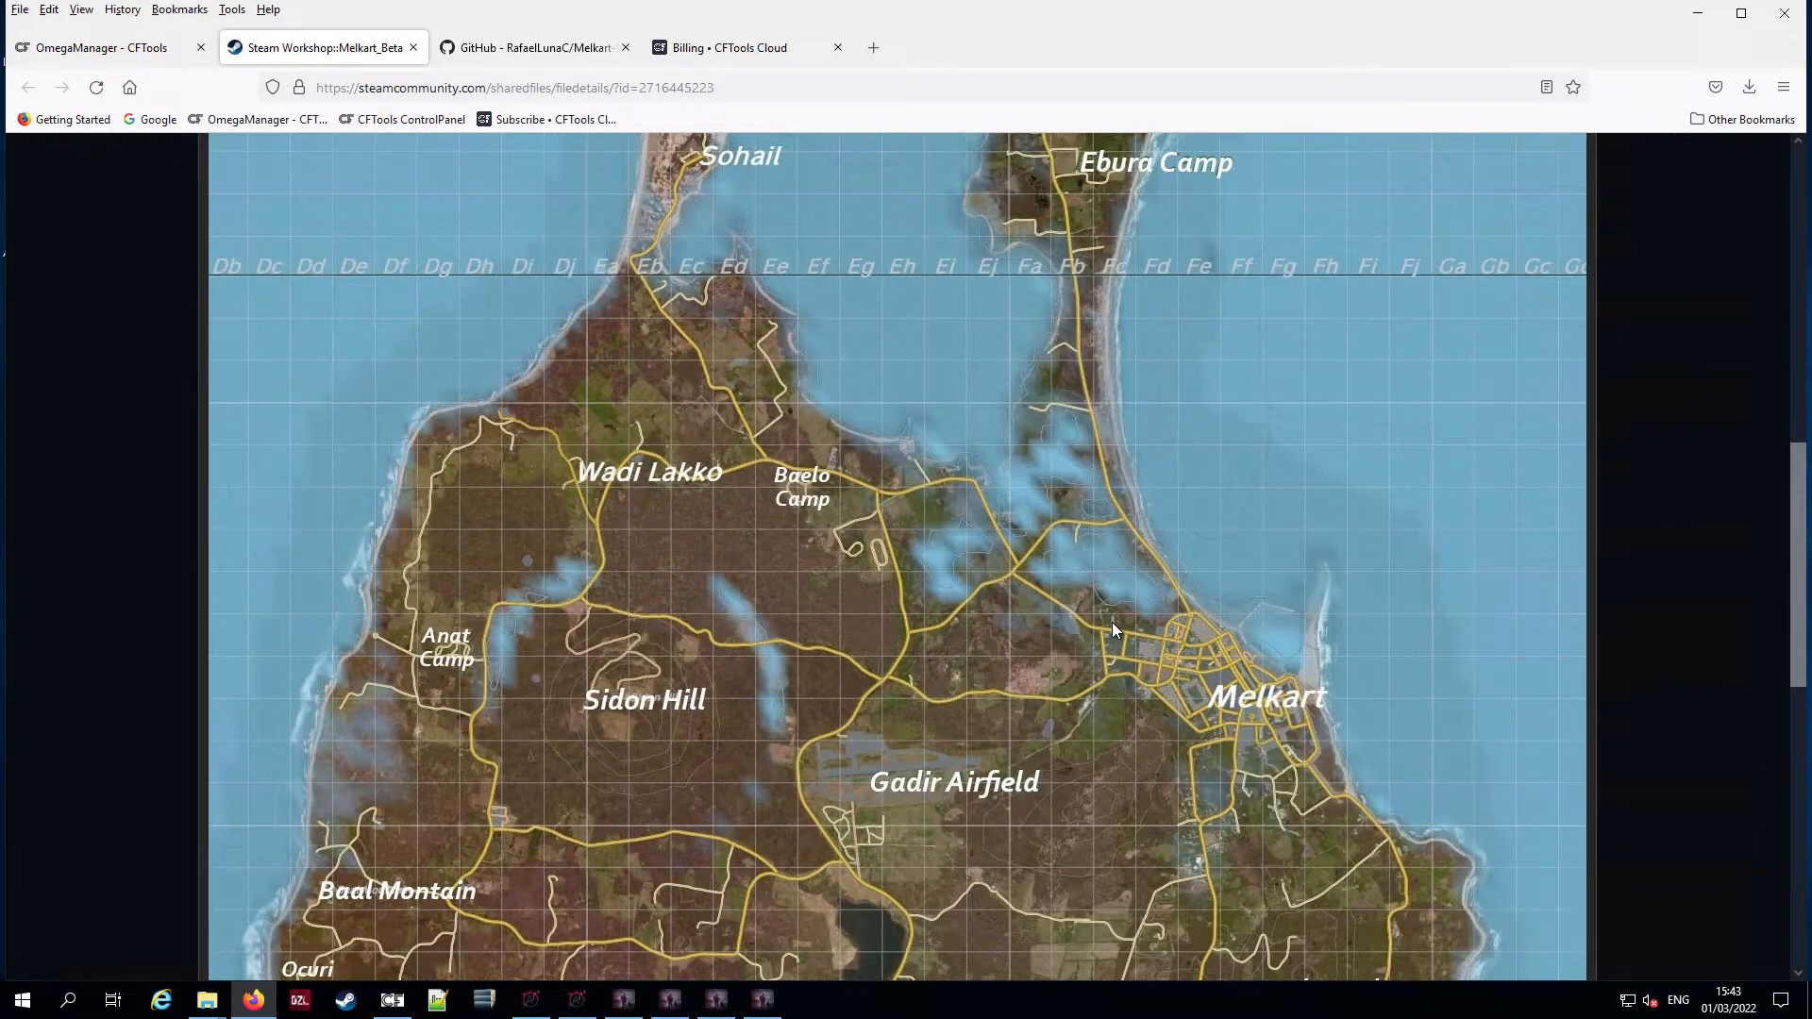
Switch to OmegaManager's server dashboard and shut down the Test for Dutch instance, confirming the shutdown
left_click(90, 47)
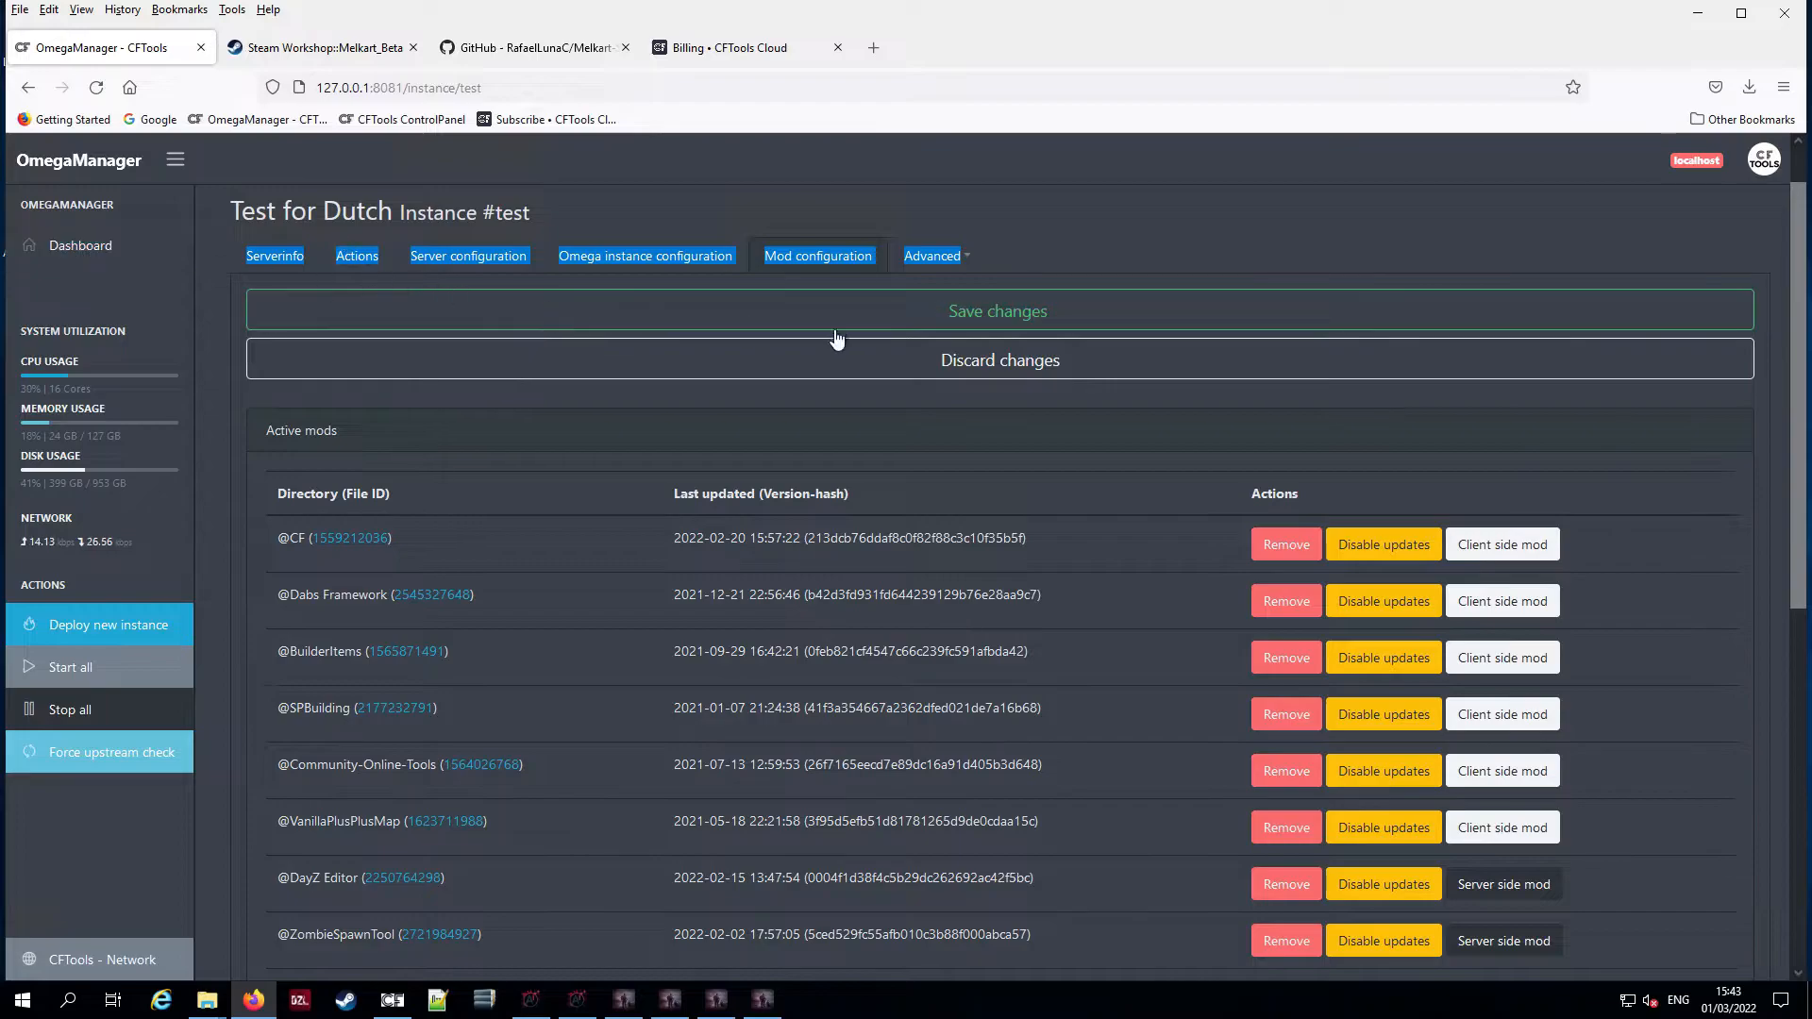
left_click(234, 210)
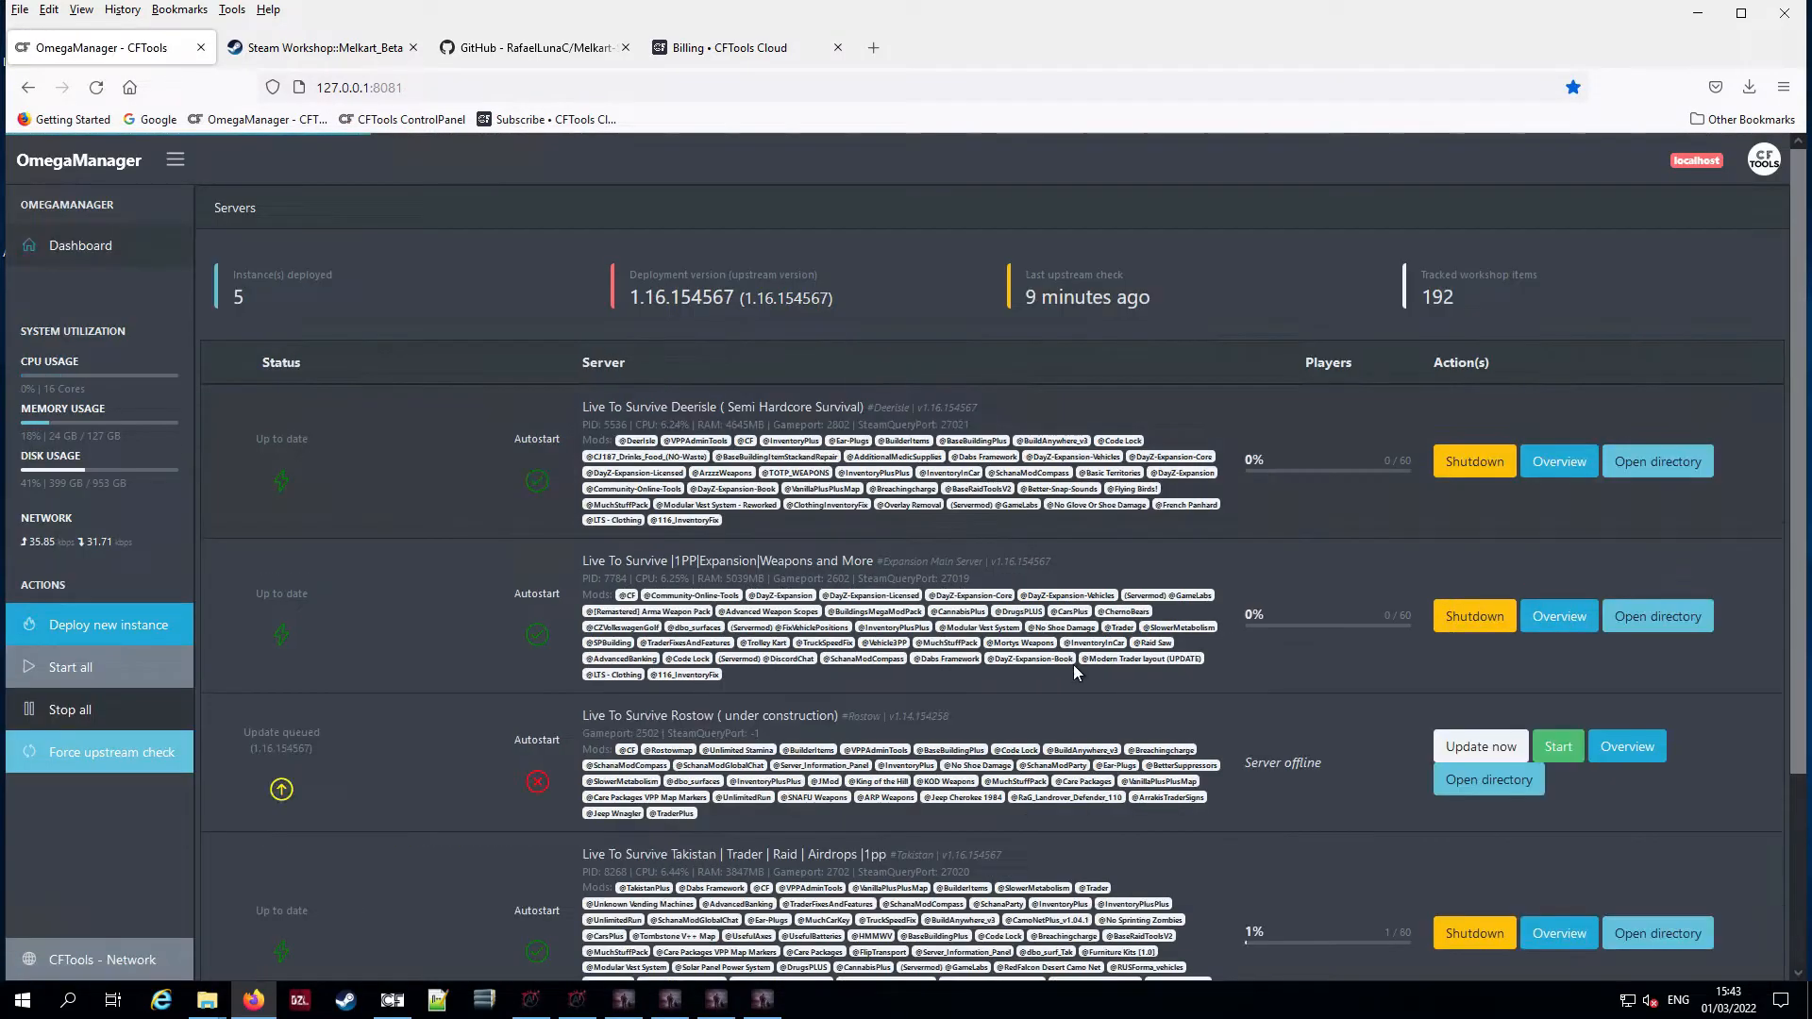
scroll(1096, 672, "down", 2)
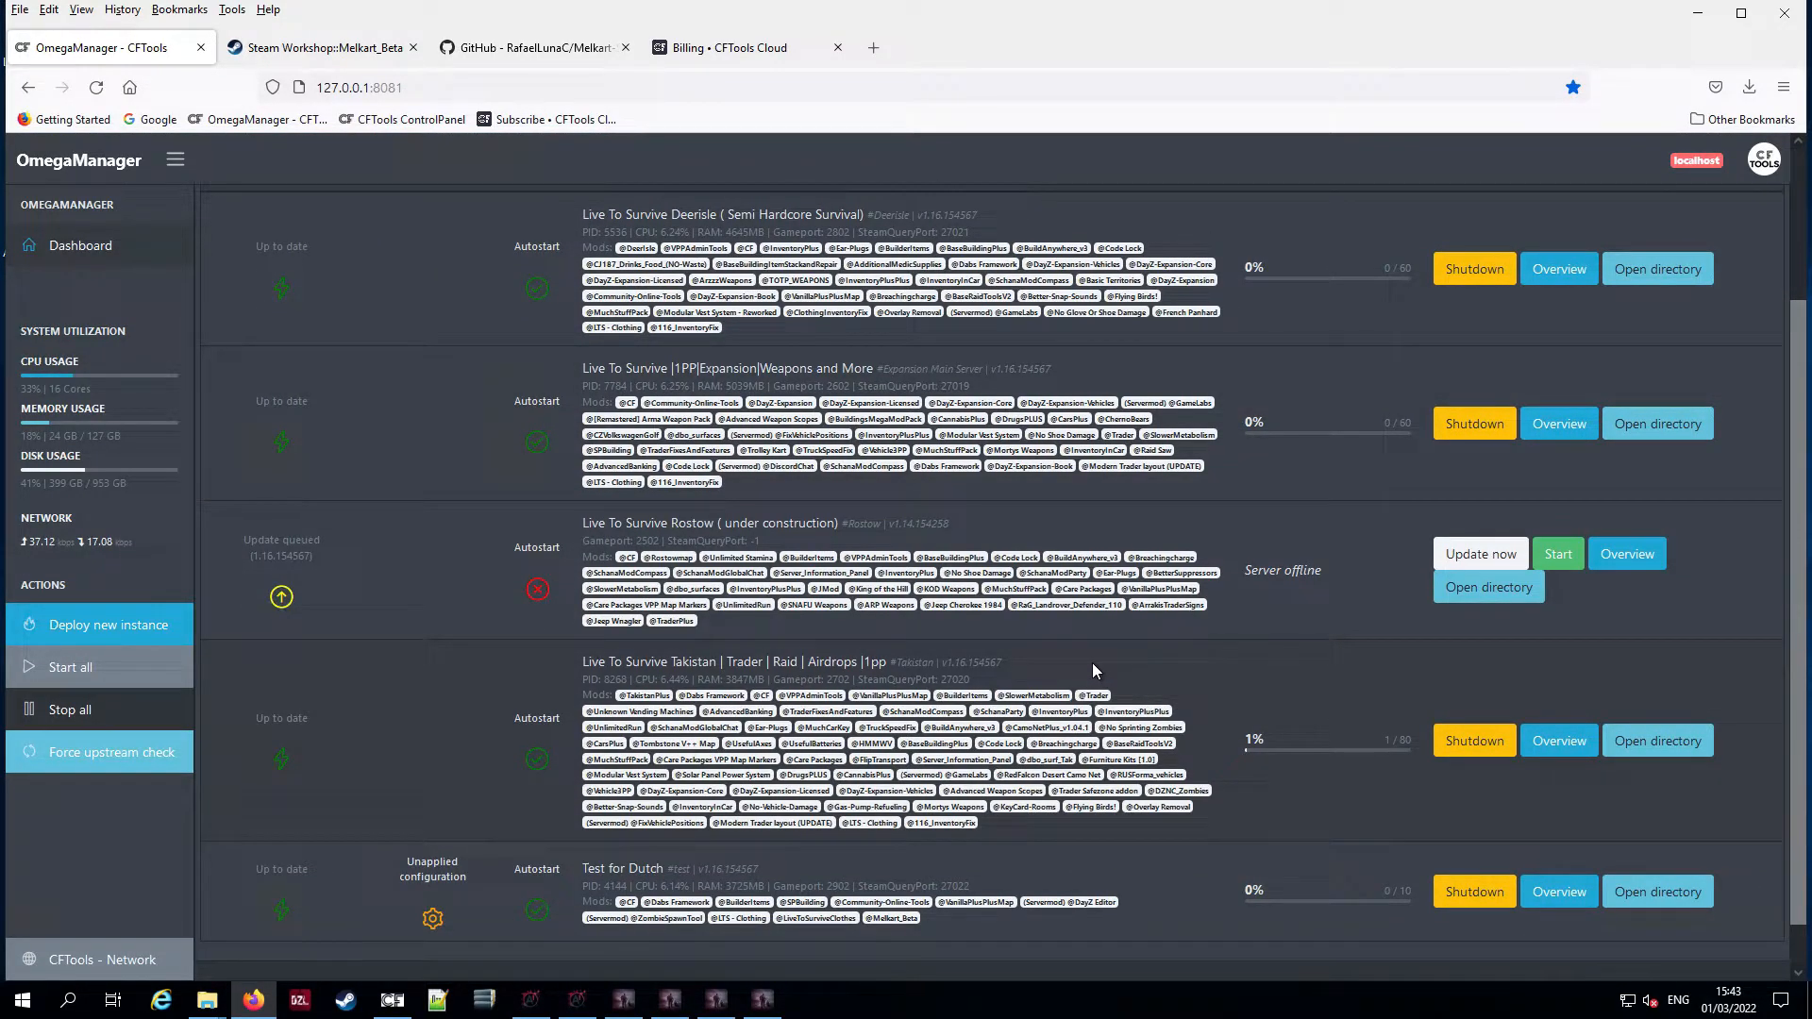
left_click(1465, 894)
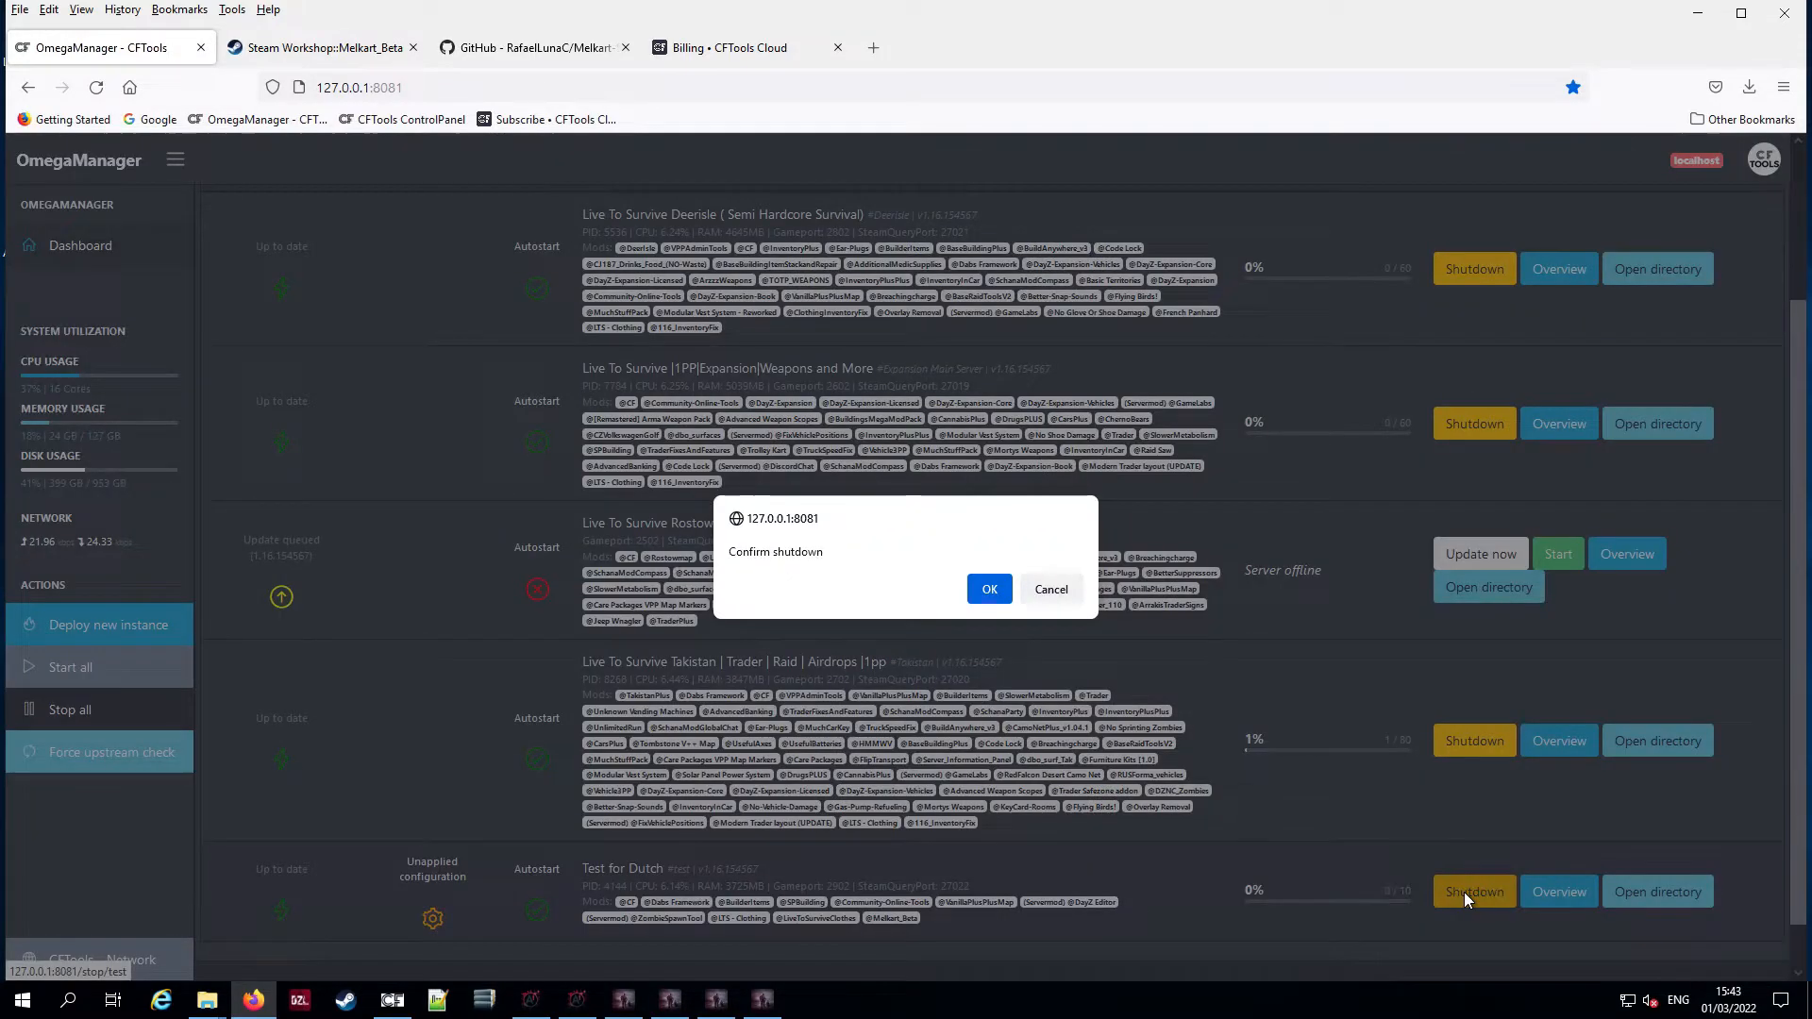
left_click(991, 588)
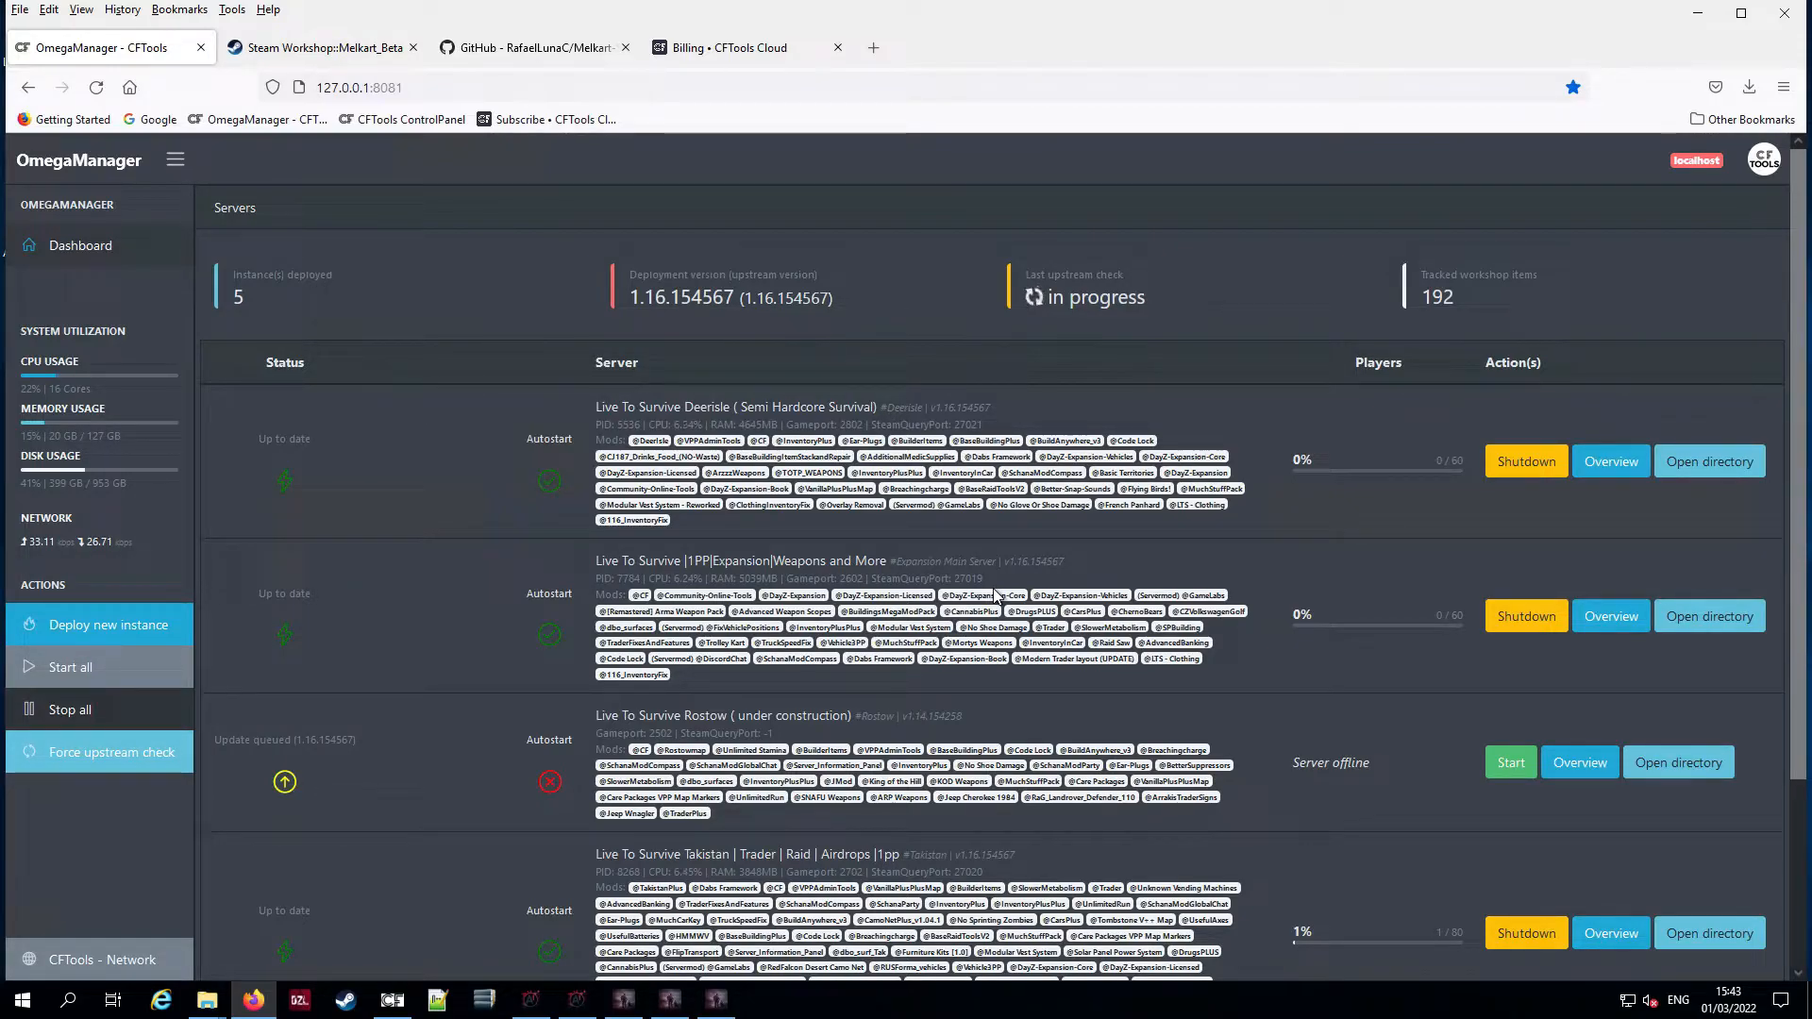
Start the Test for Dutch instance and bring up its DayZ console window
scroll(1038, 536, "down", 3)
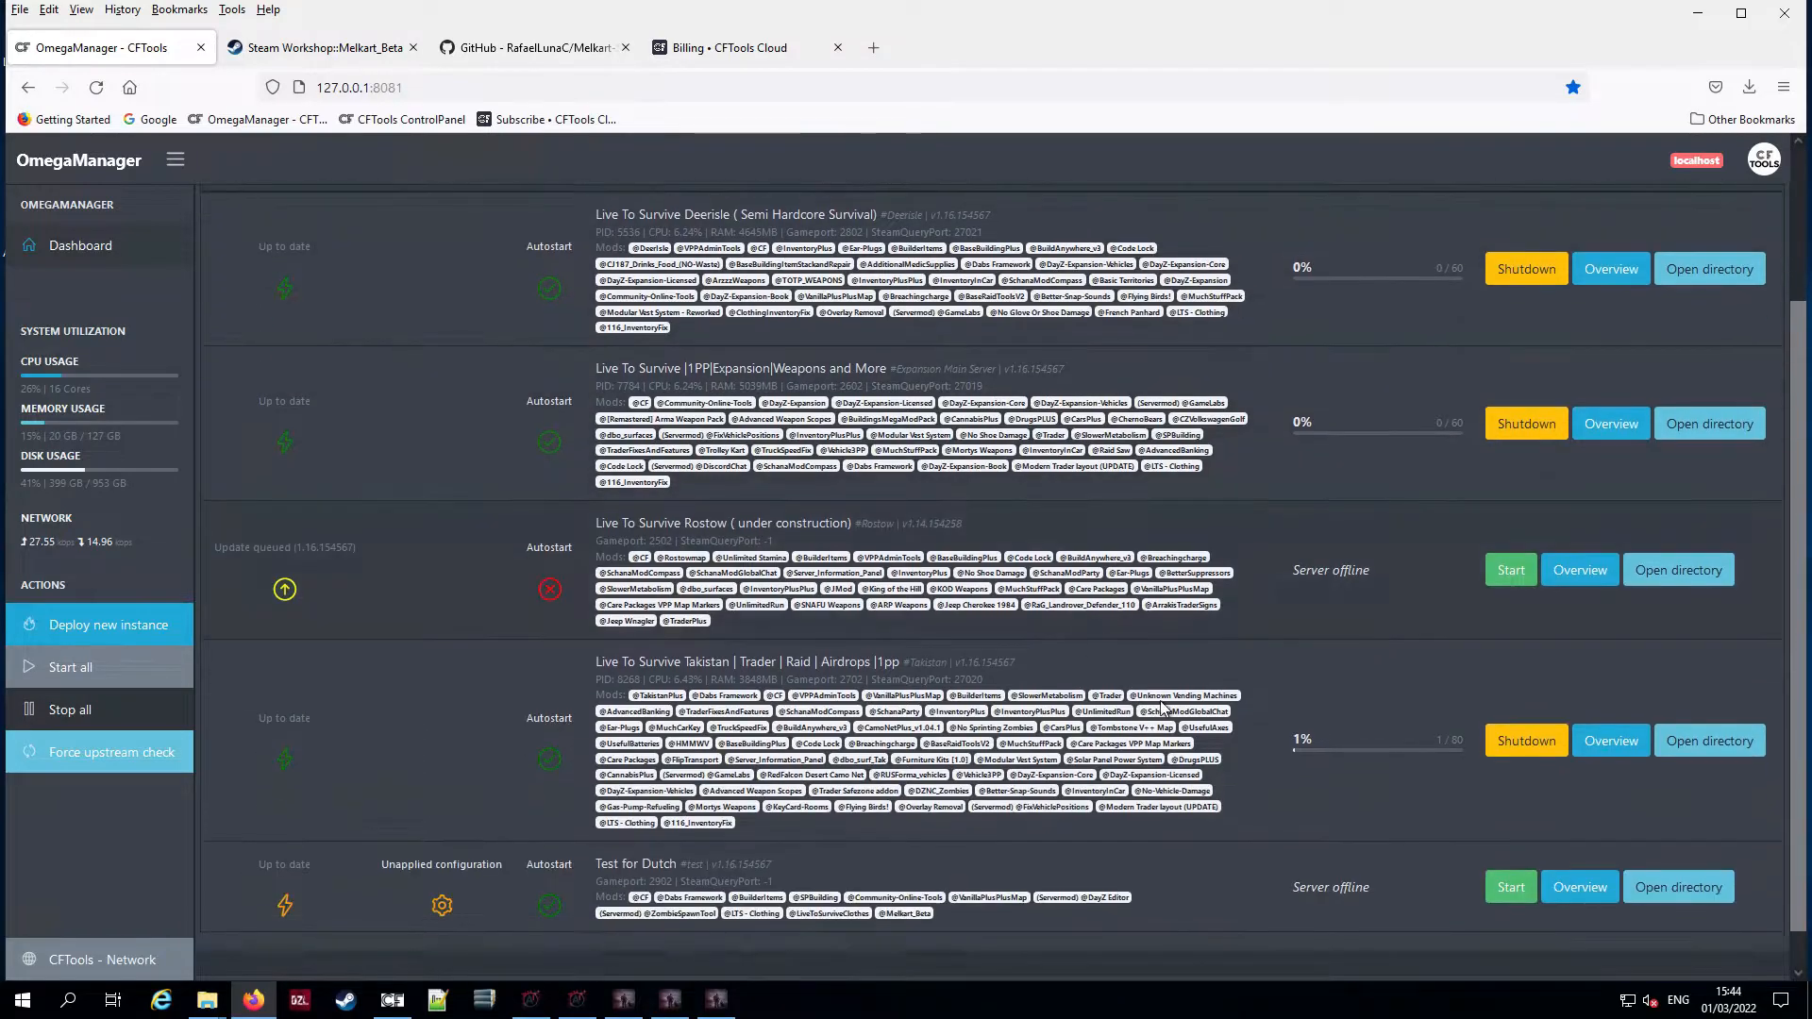
left_click(1509, 895)
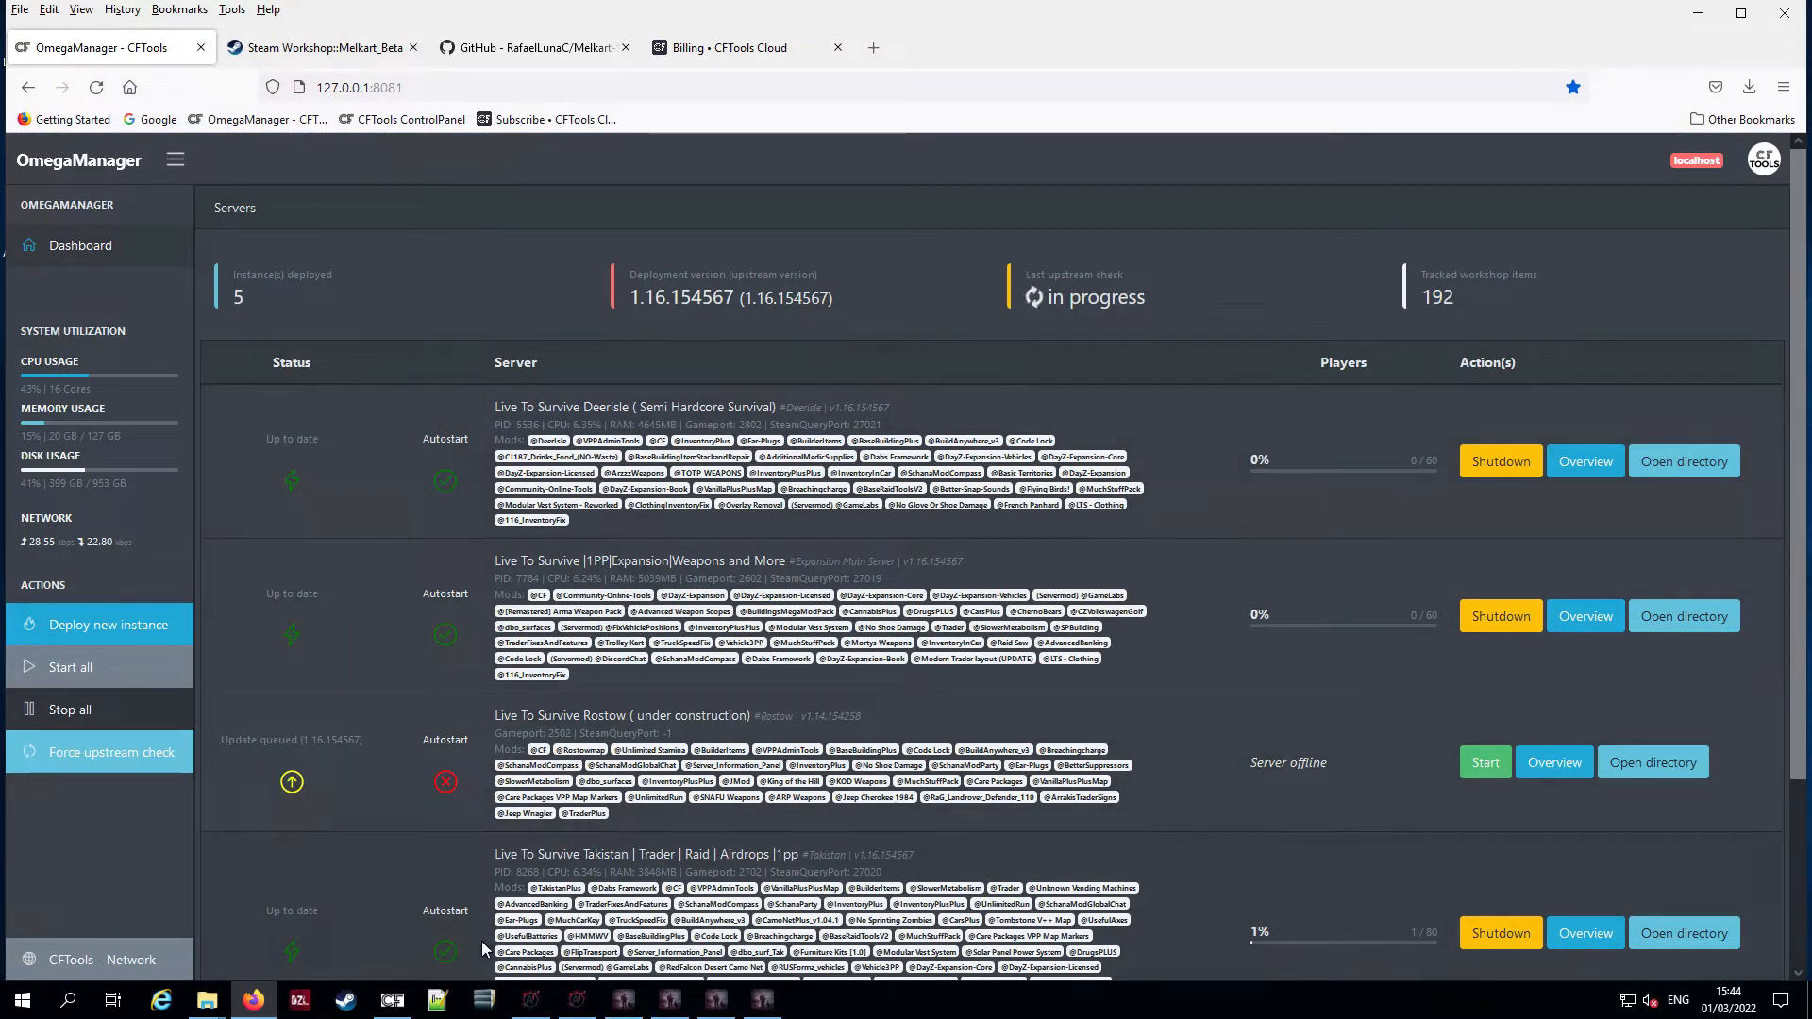
left_click(781, 1008)
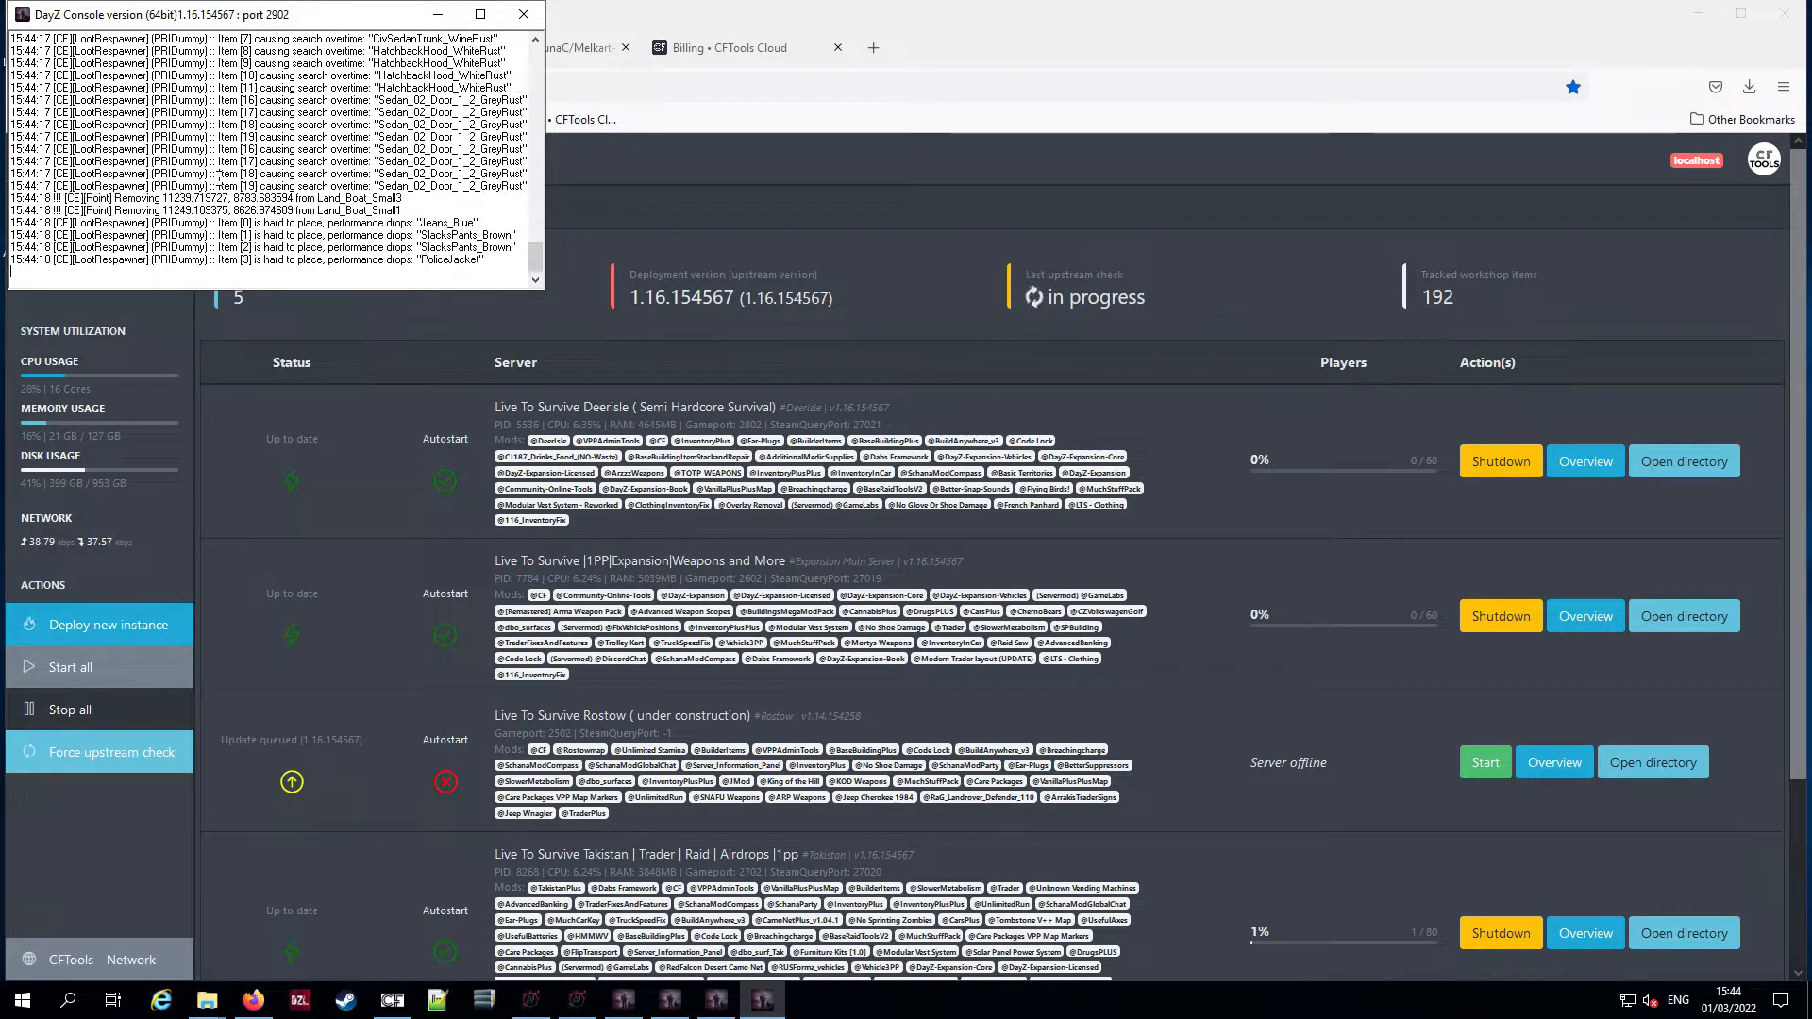
Inspect the storage_1 folder inside mpmissions\empty.melkart of the test server, close File Explorer and return to OmegaManager
mouse_move(207, 1000)
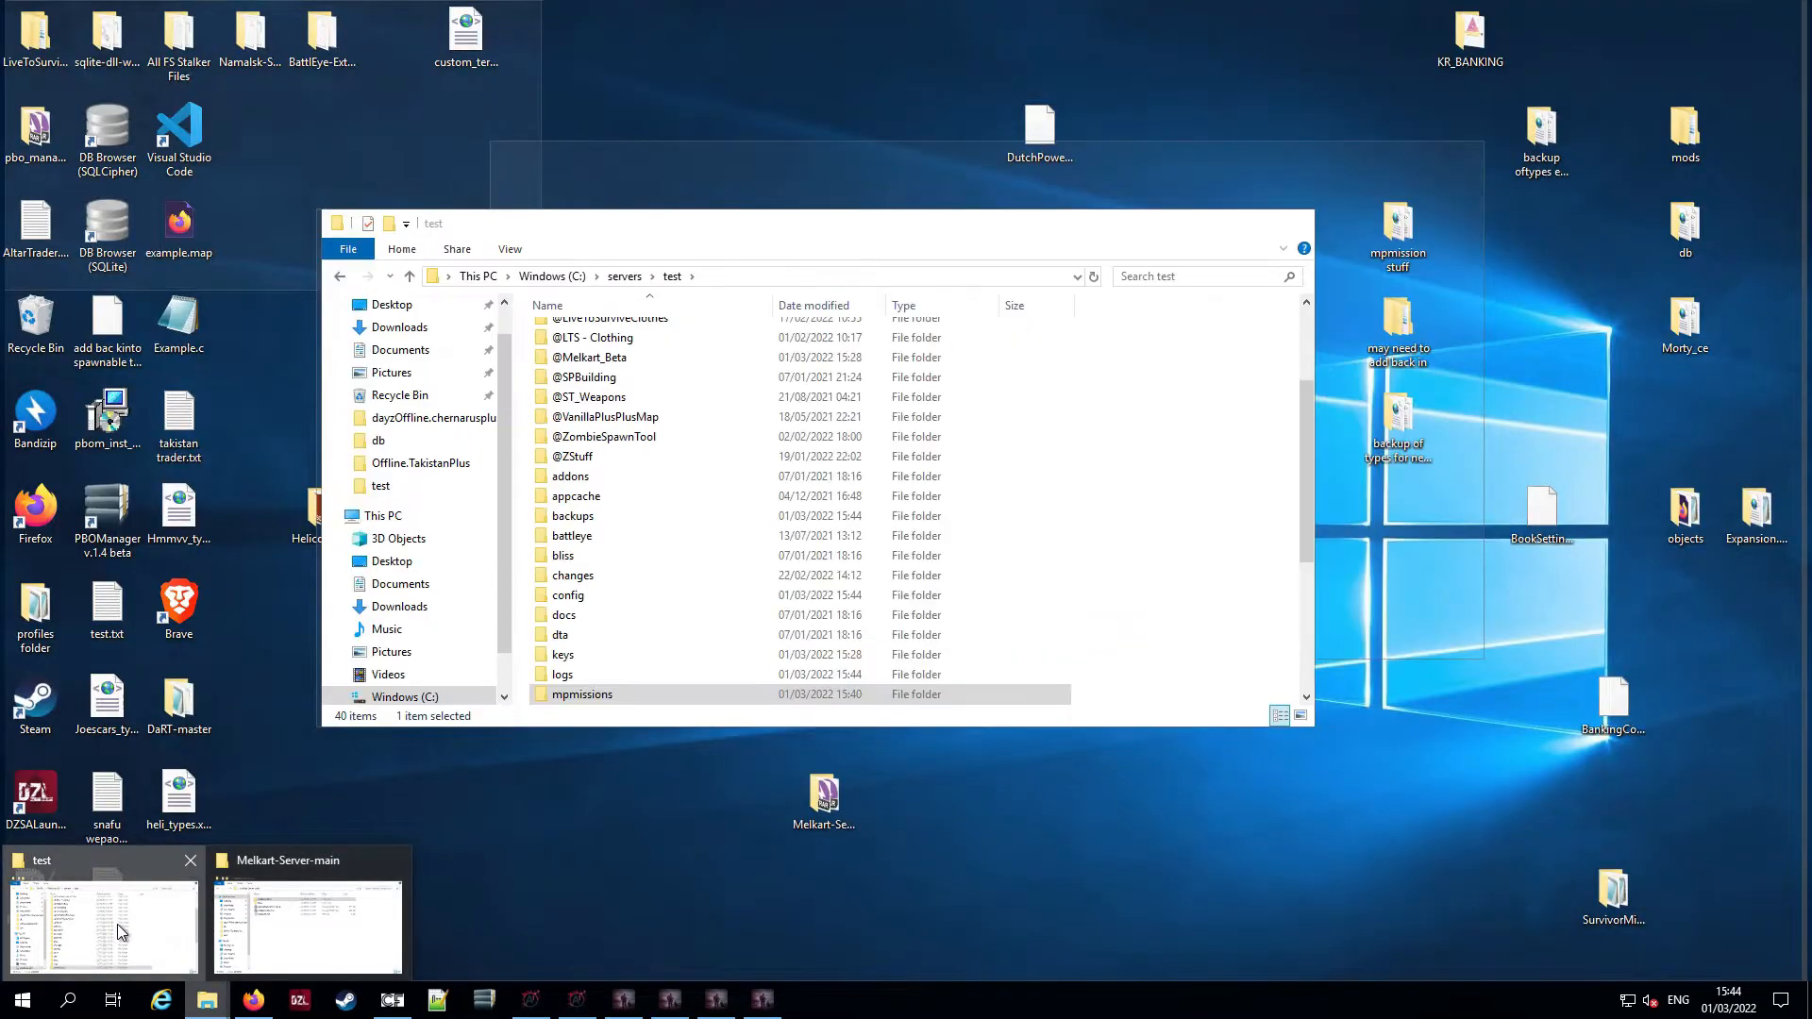
left_click(117, 925)
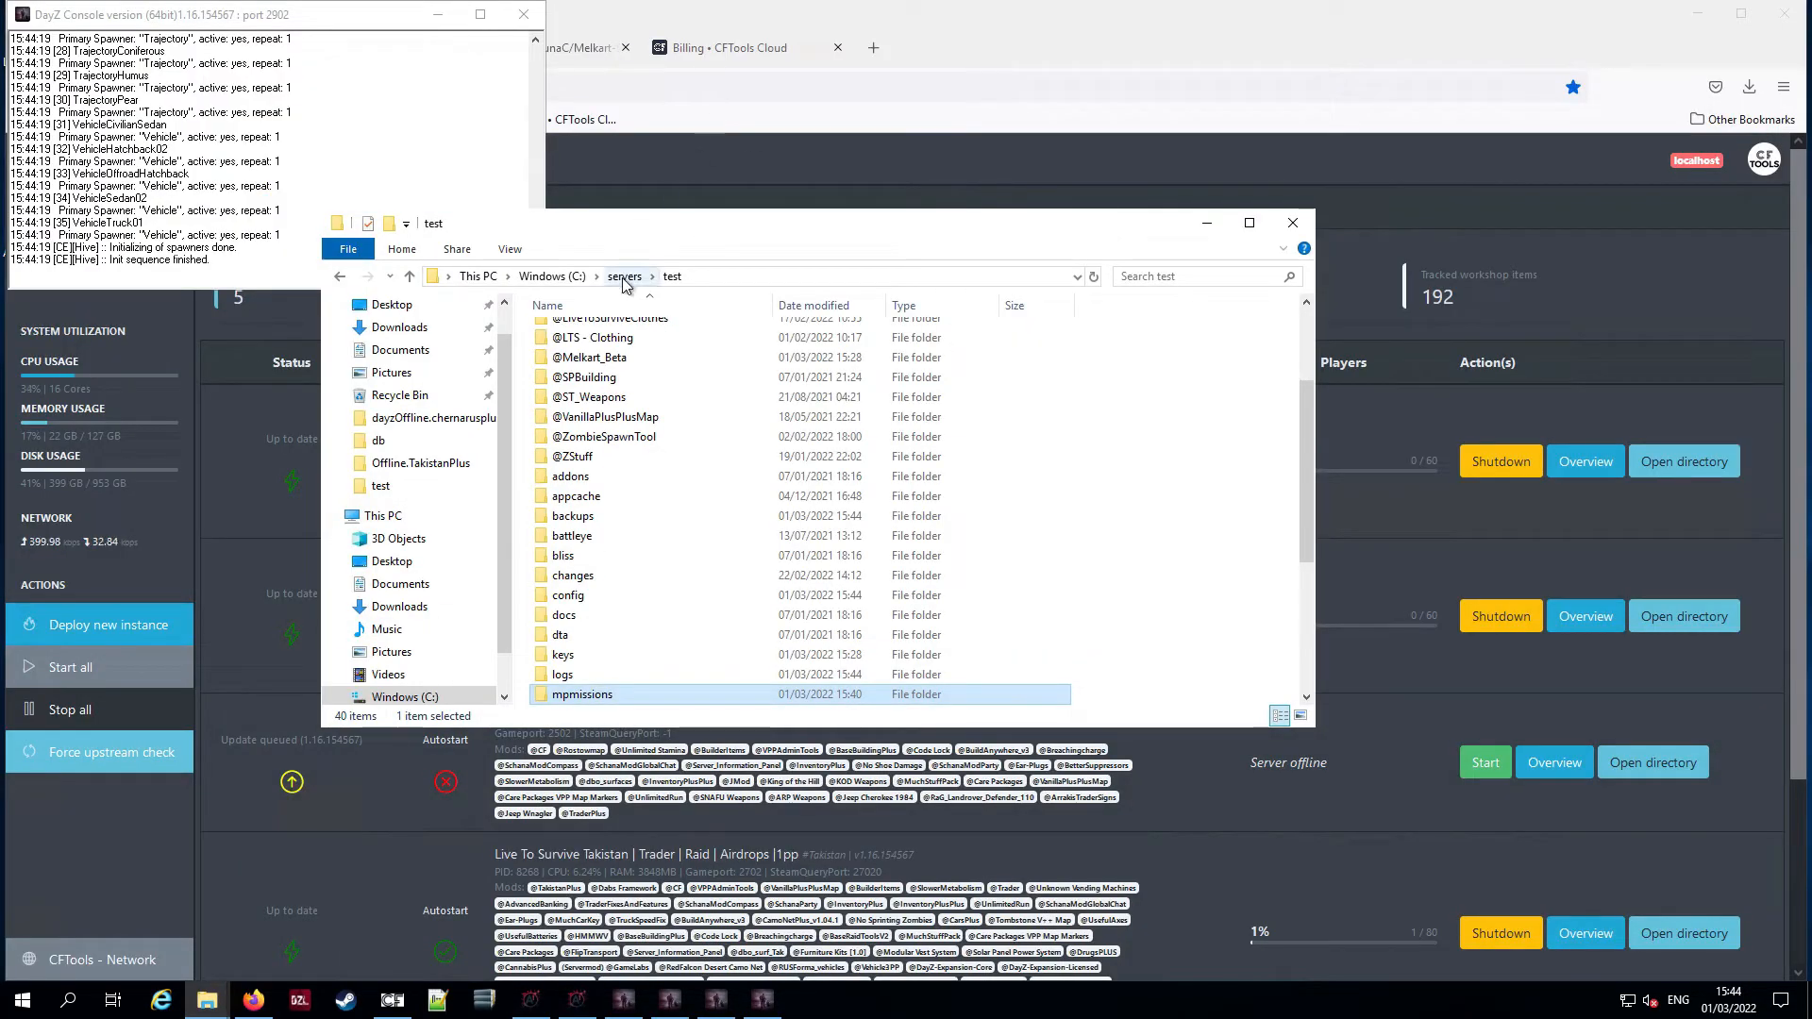
double_click(566, 695)
left_click(611, 377)
double_click(611, 378)
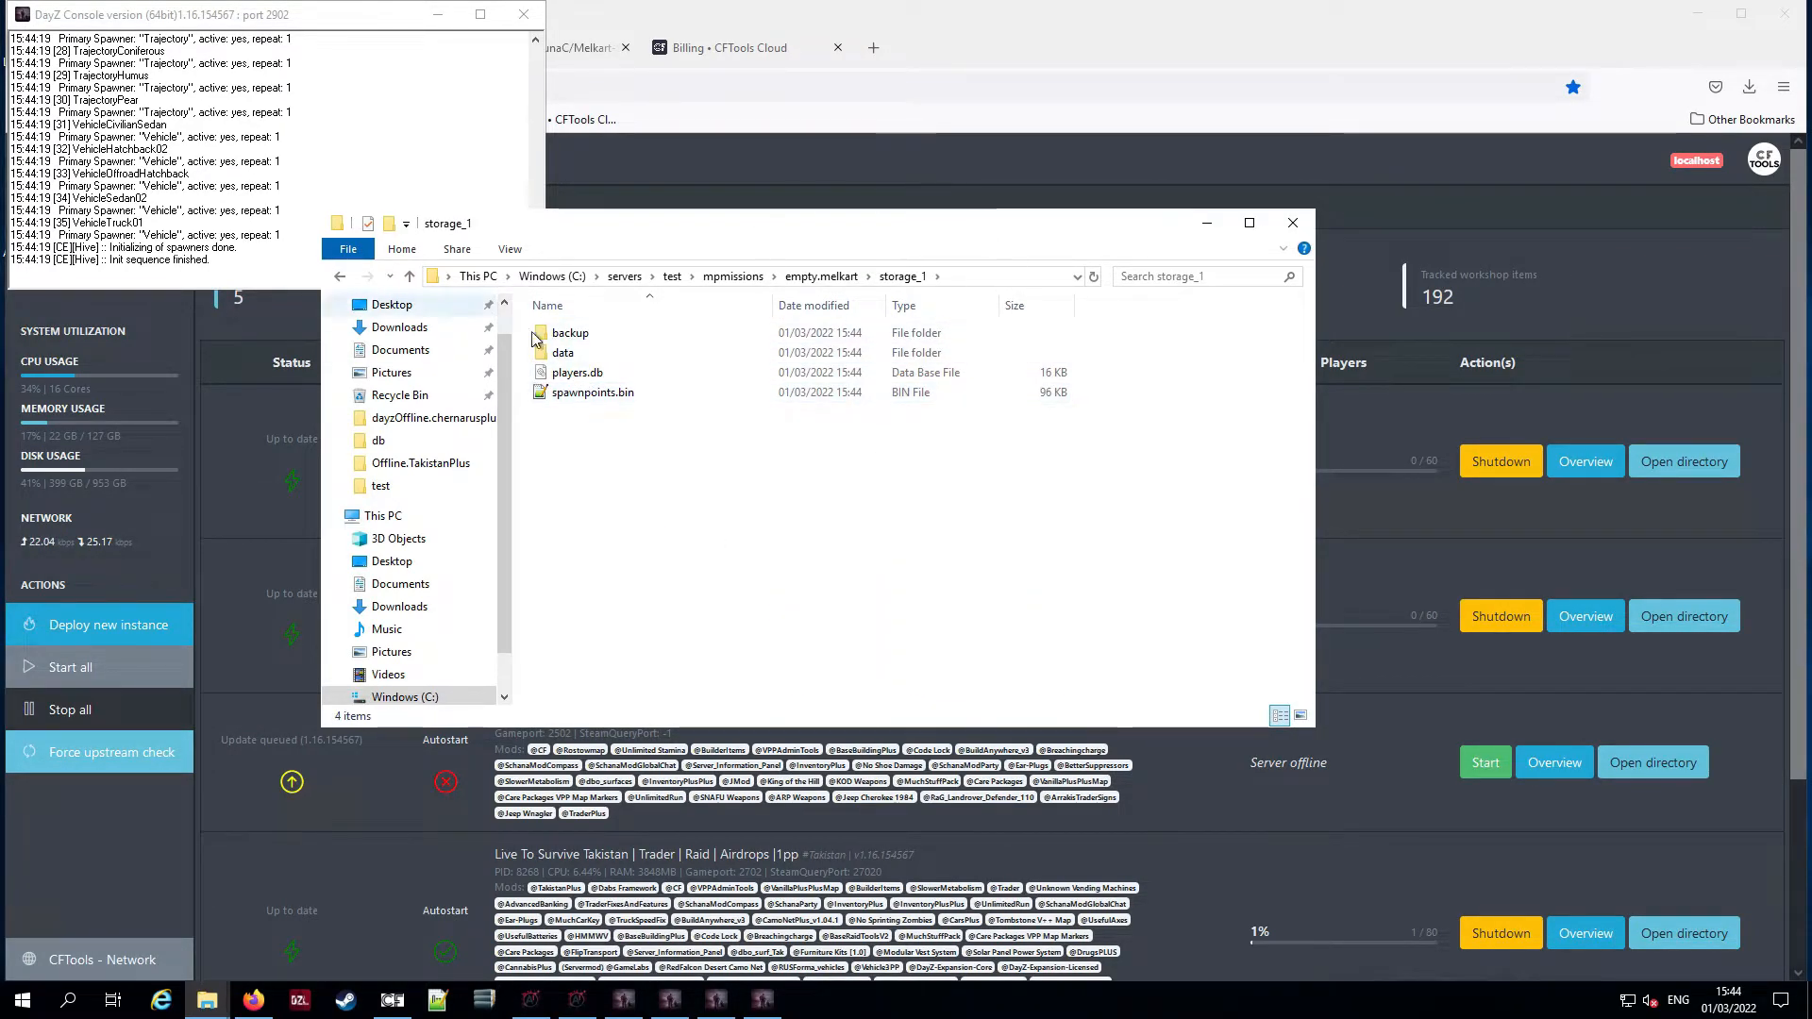
left_click(1292, 222)
left_click(943, 183)
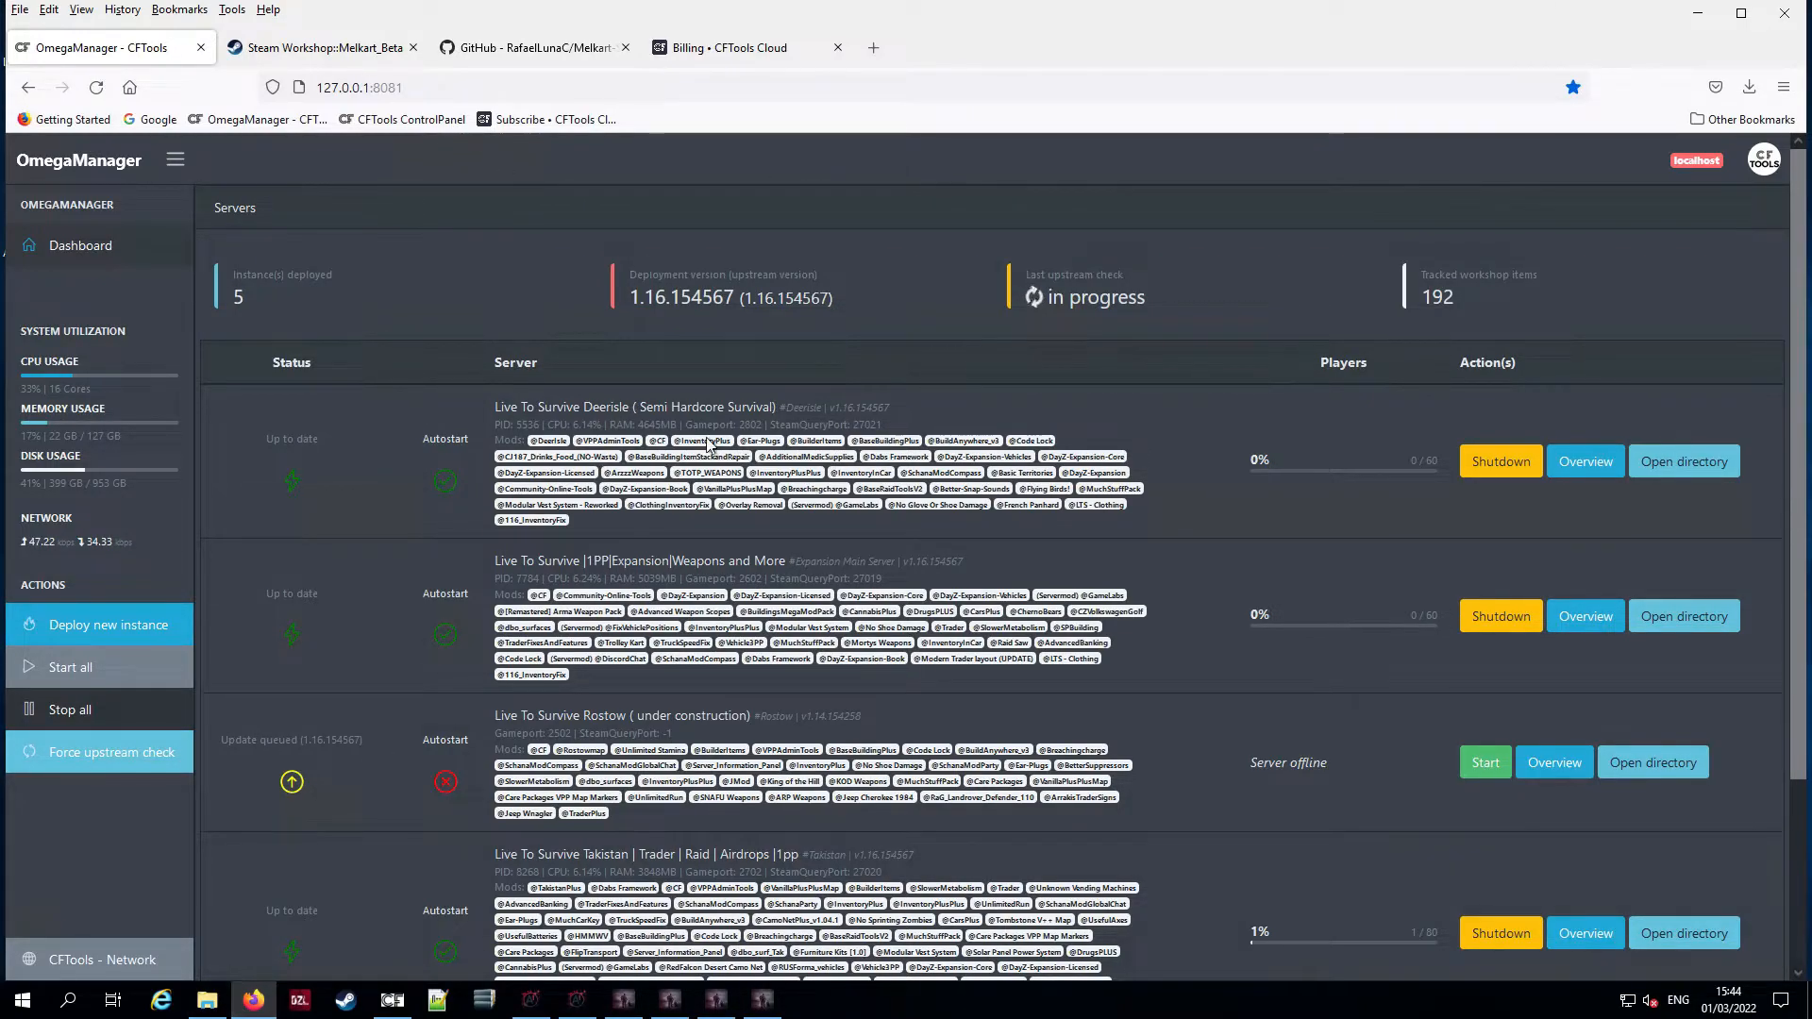
Minimize Firefox and the remote desktop, and open the DayZSA Launcher server check page in a maximized Brave window
left_click(1697, 12)
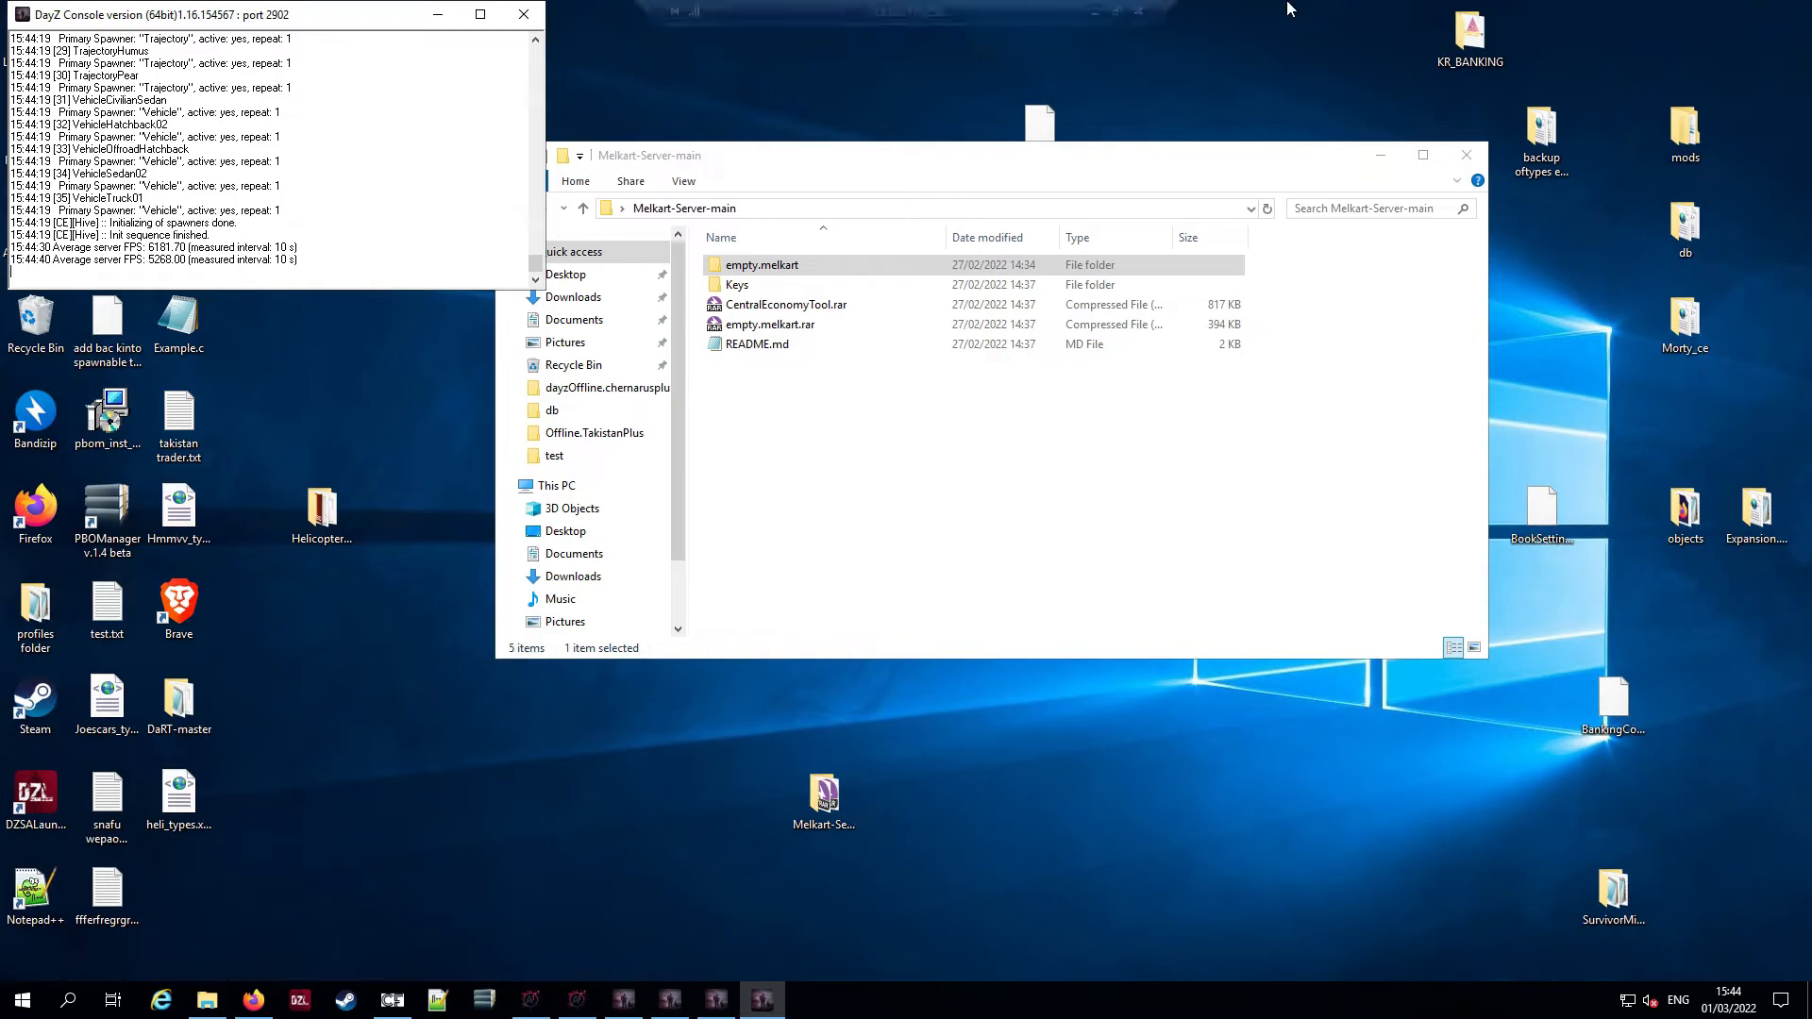
left_click(1093, 12)
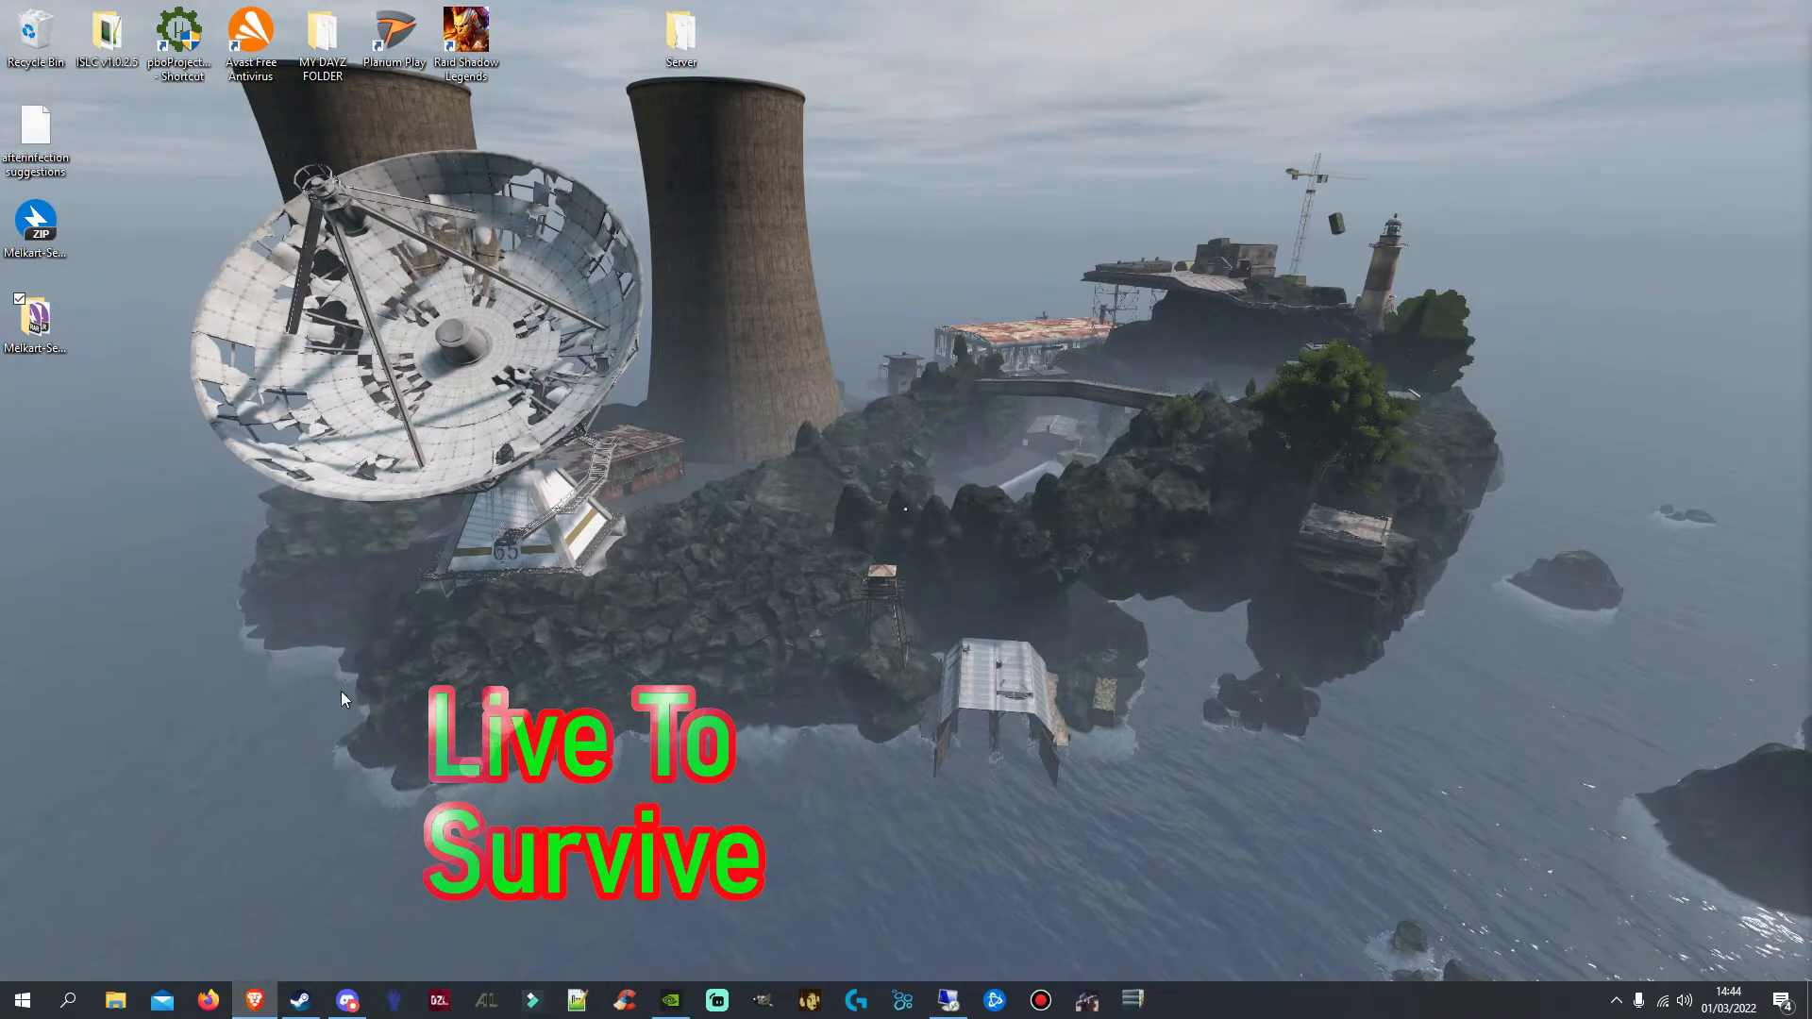
left_click(255, 998)
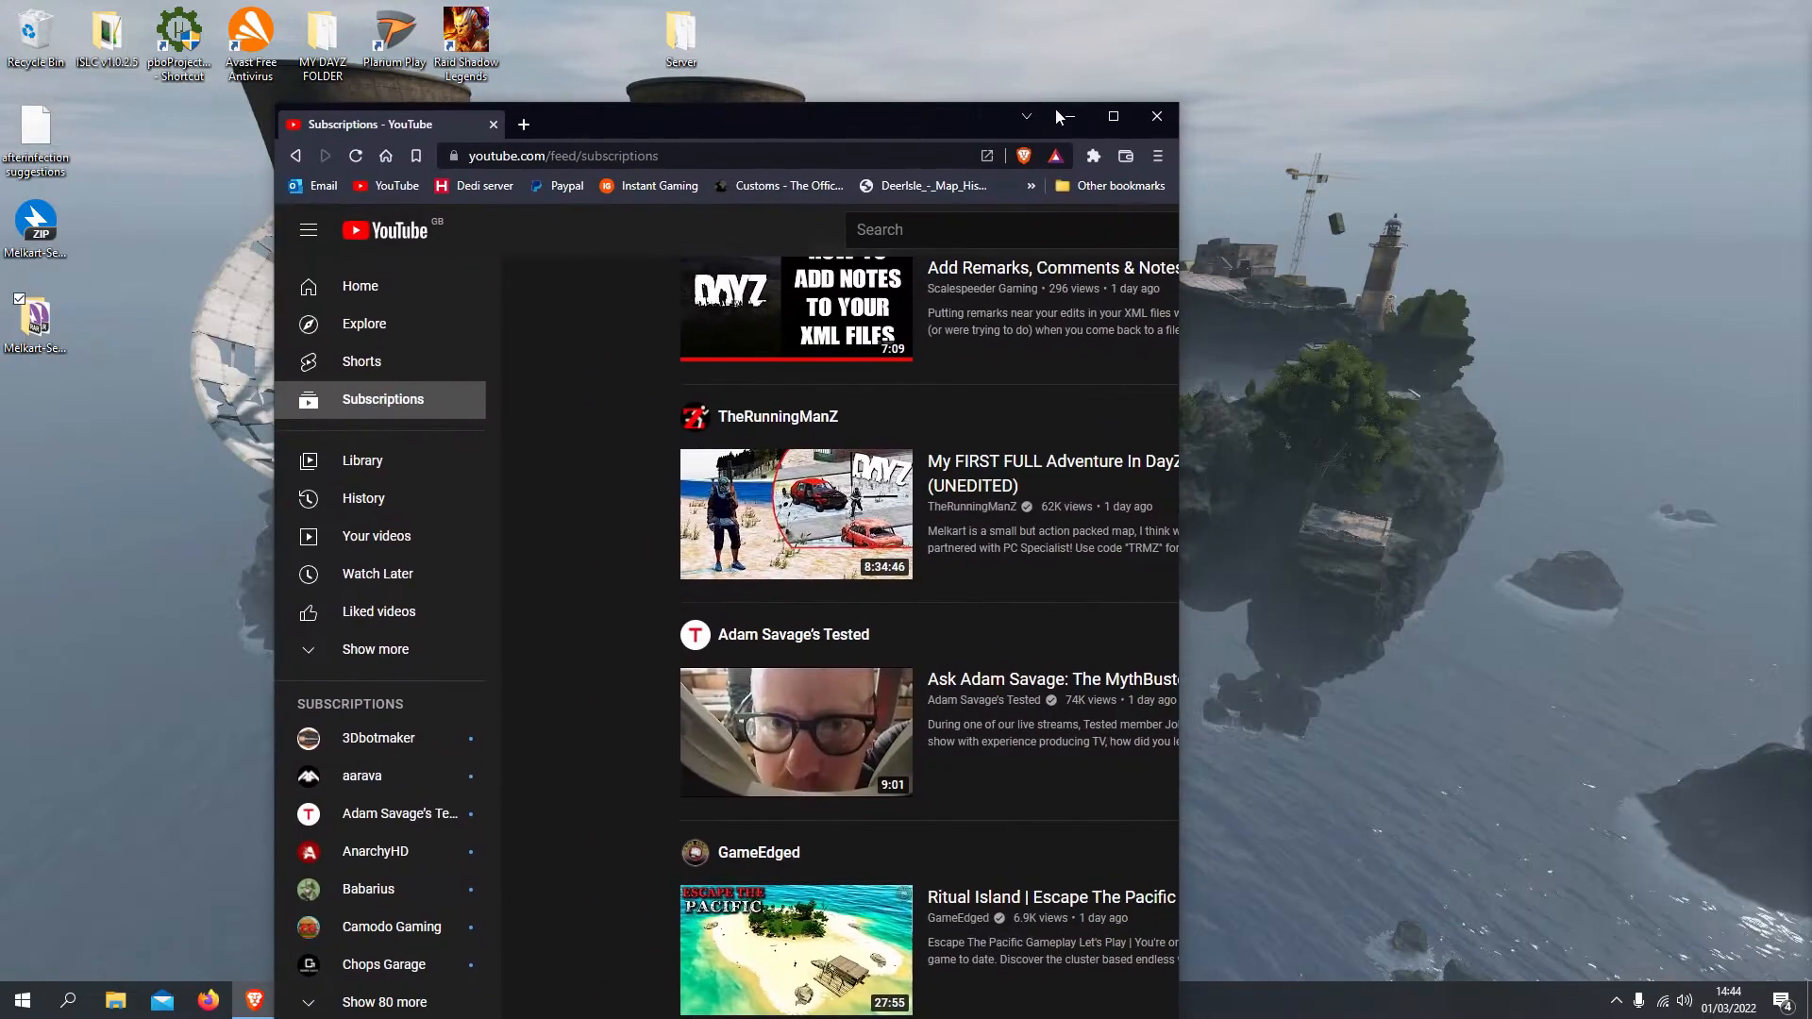
left_click(1113, 116)
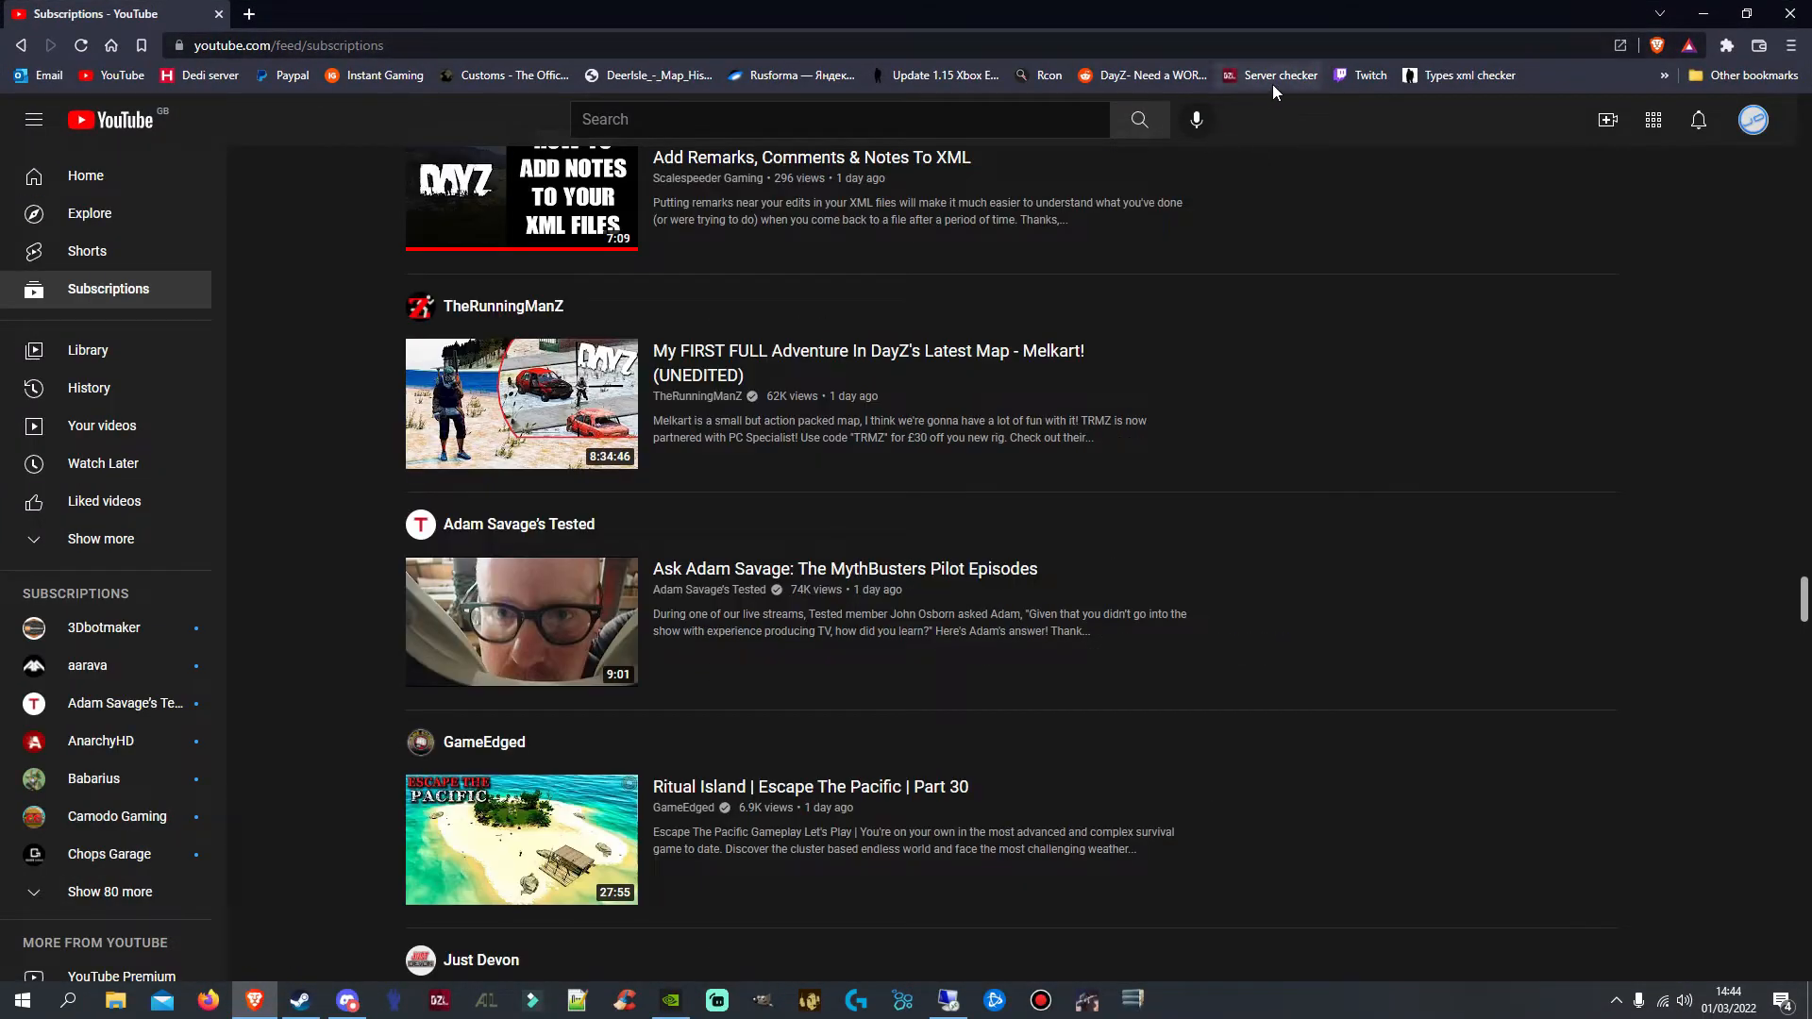
left_click(1273, 78)
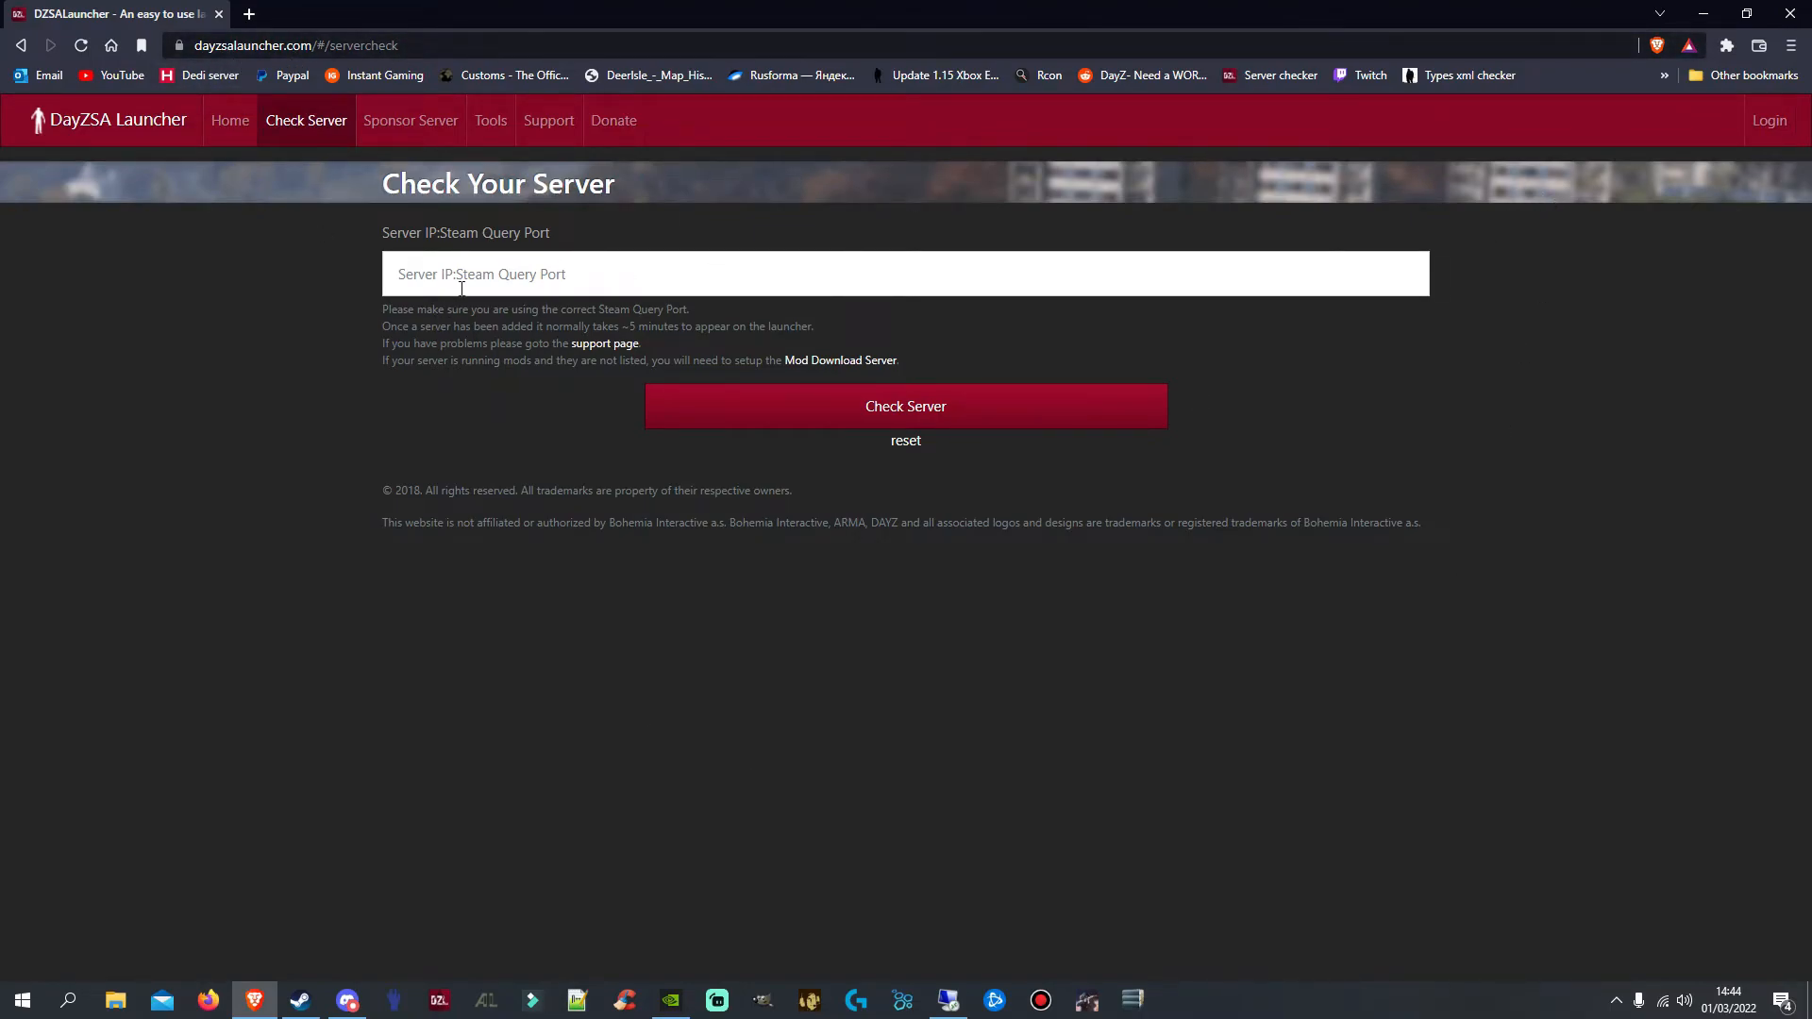
Check the server at 135.181.176.252:27022 and look through its reported map and mods, including Melkart_Beta
left_click(422, 264)
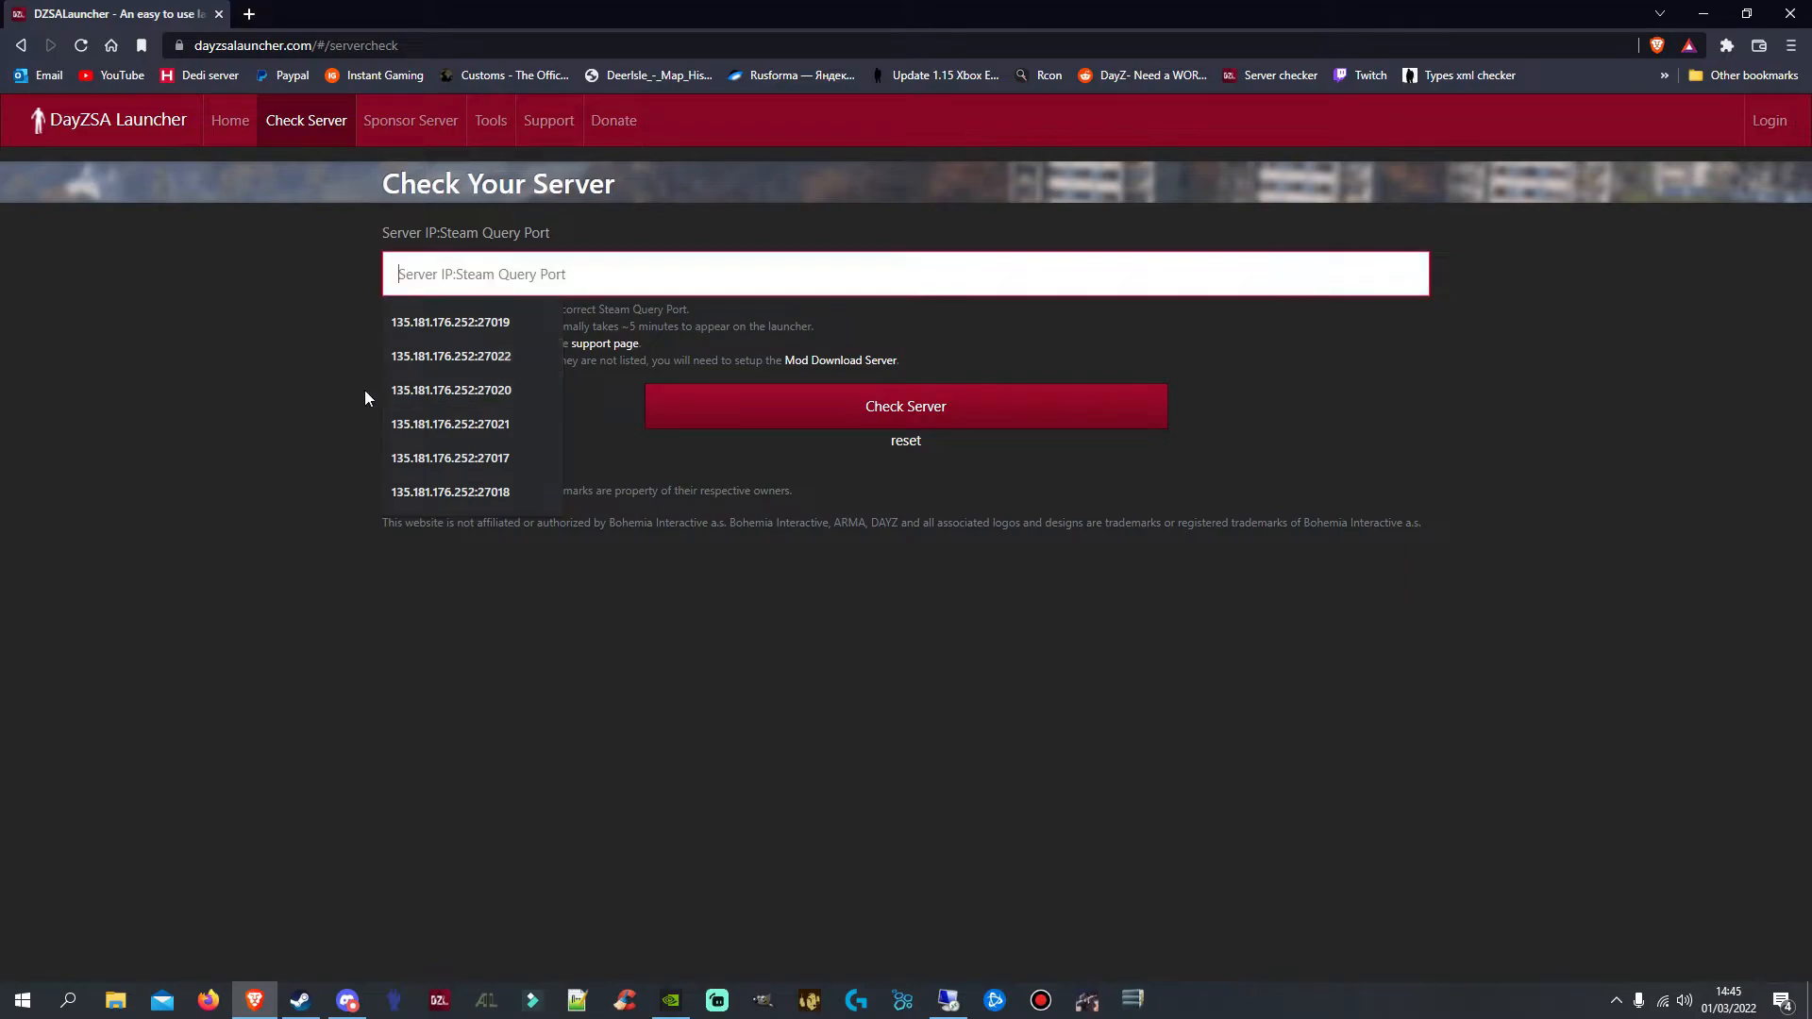
left_click(475, 358)
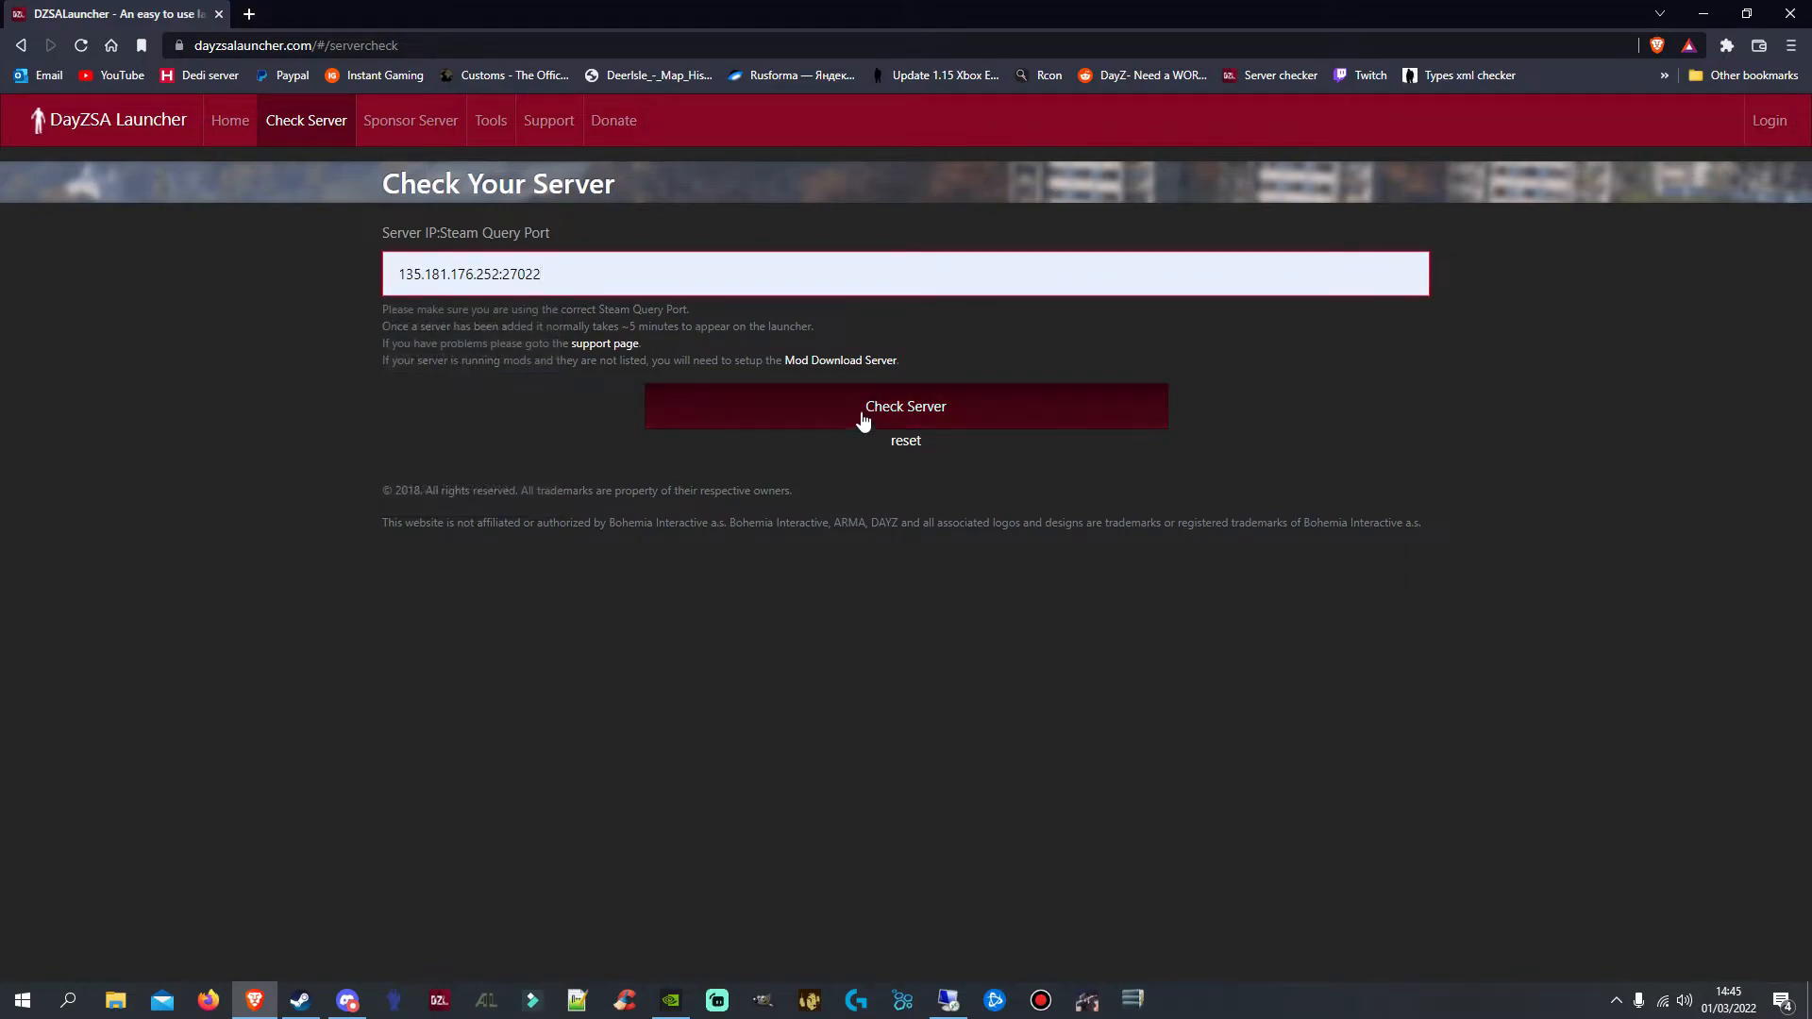
left_click(959, 406)
scroll(766, 381, "down", 2)
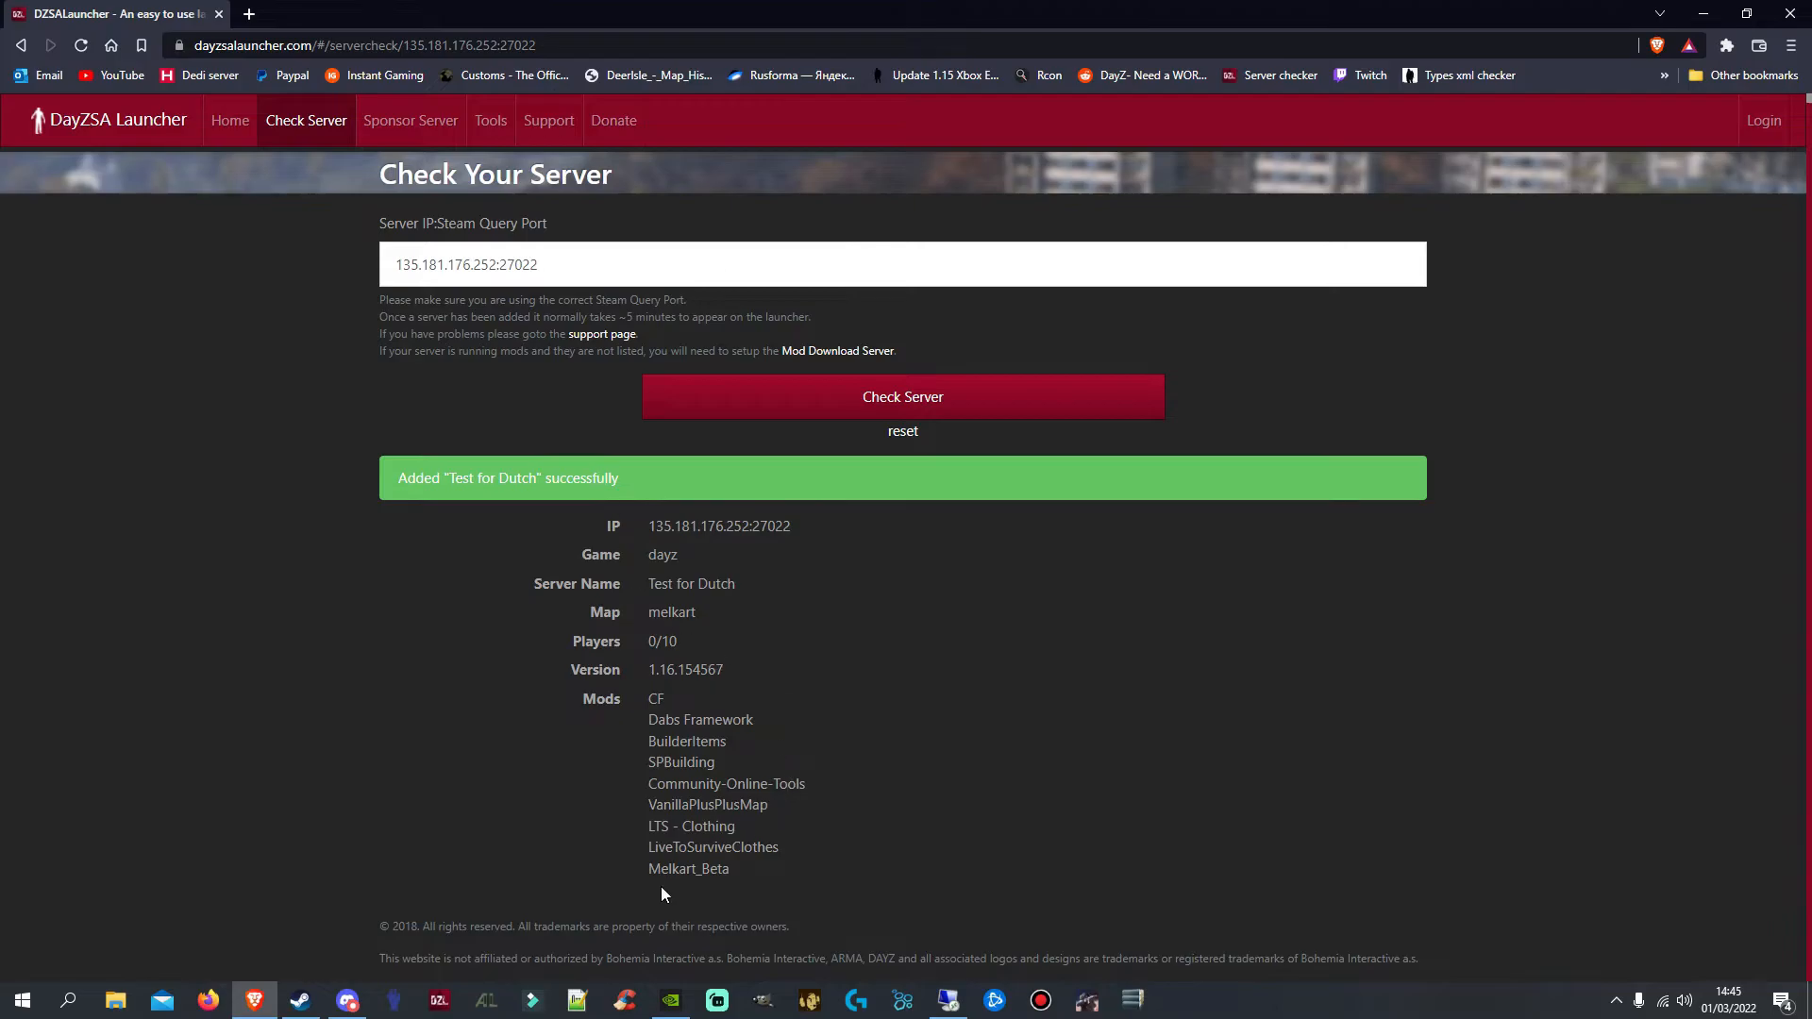
left_click_drag(634, 862, 741, 879)
Close Brave, switch to DZSA Launcher, list favourite servers first in a maximized window and refresh the Test for Dutch entry
left_click(1789, 13)
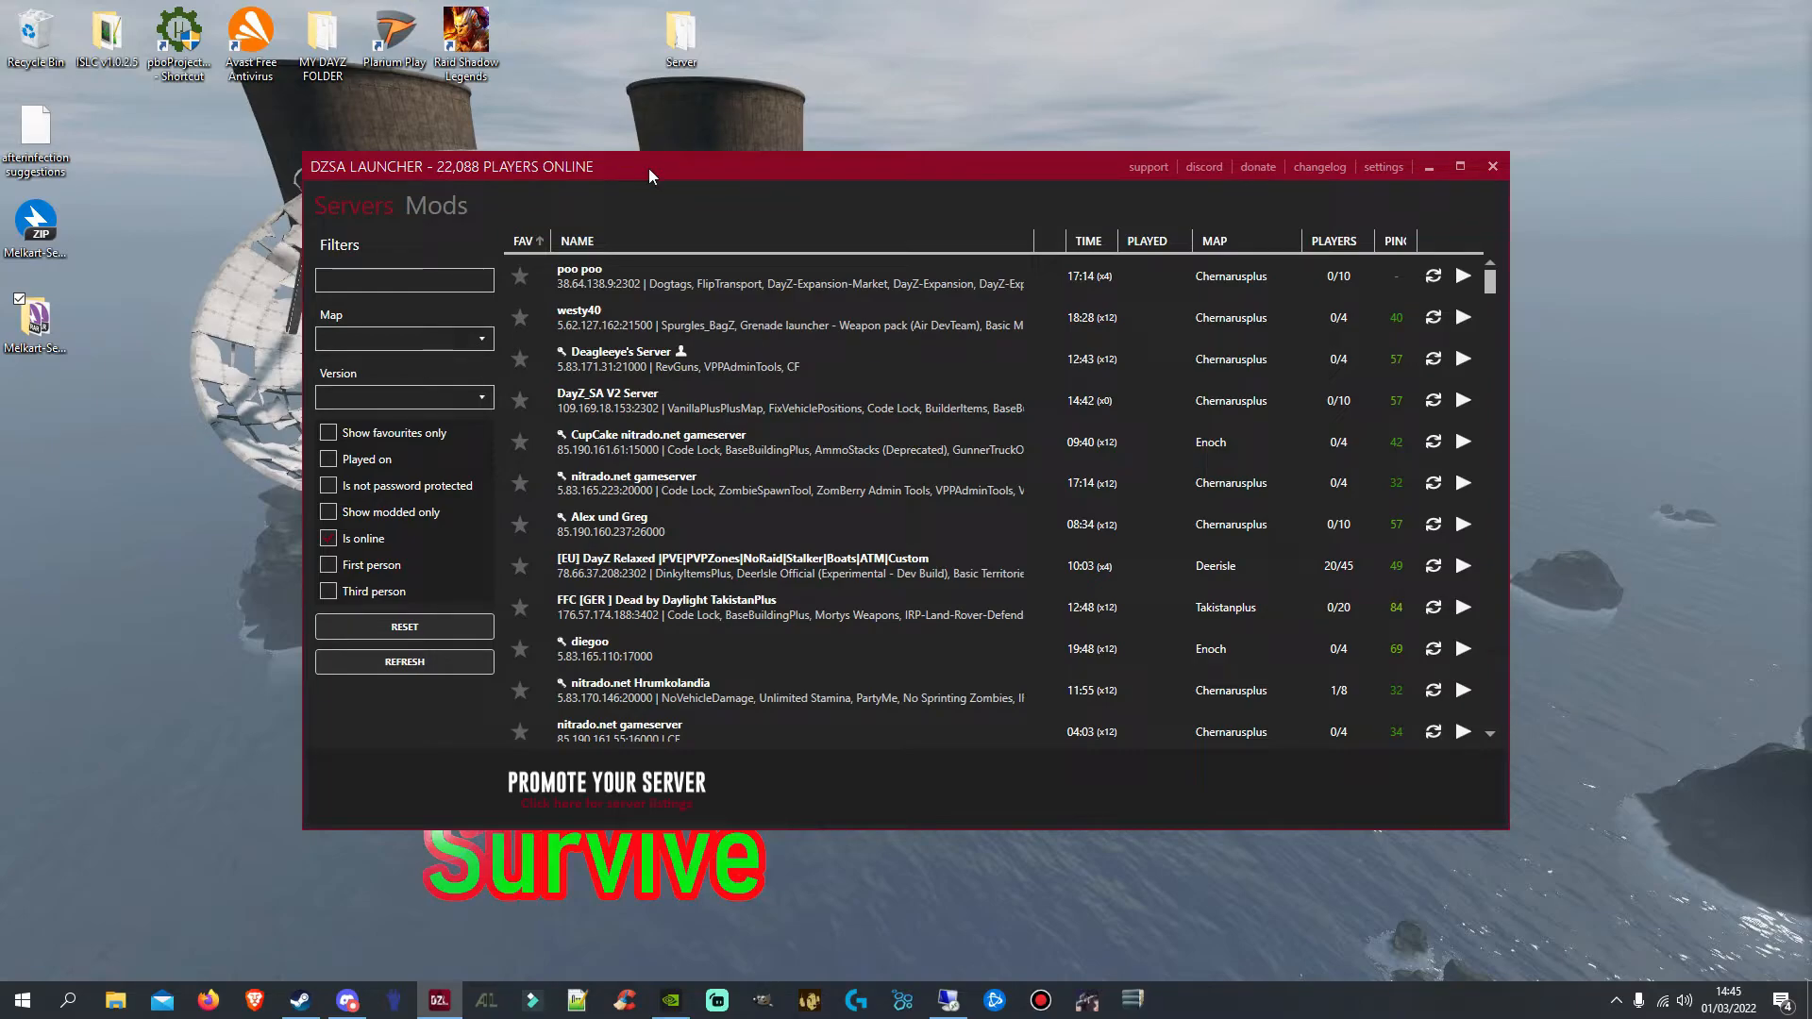
left_click(525, 248)
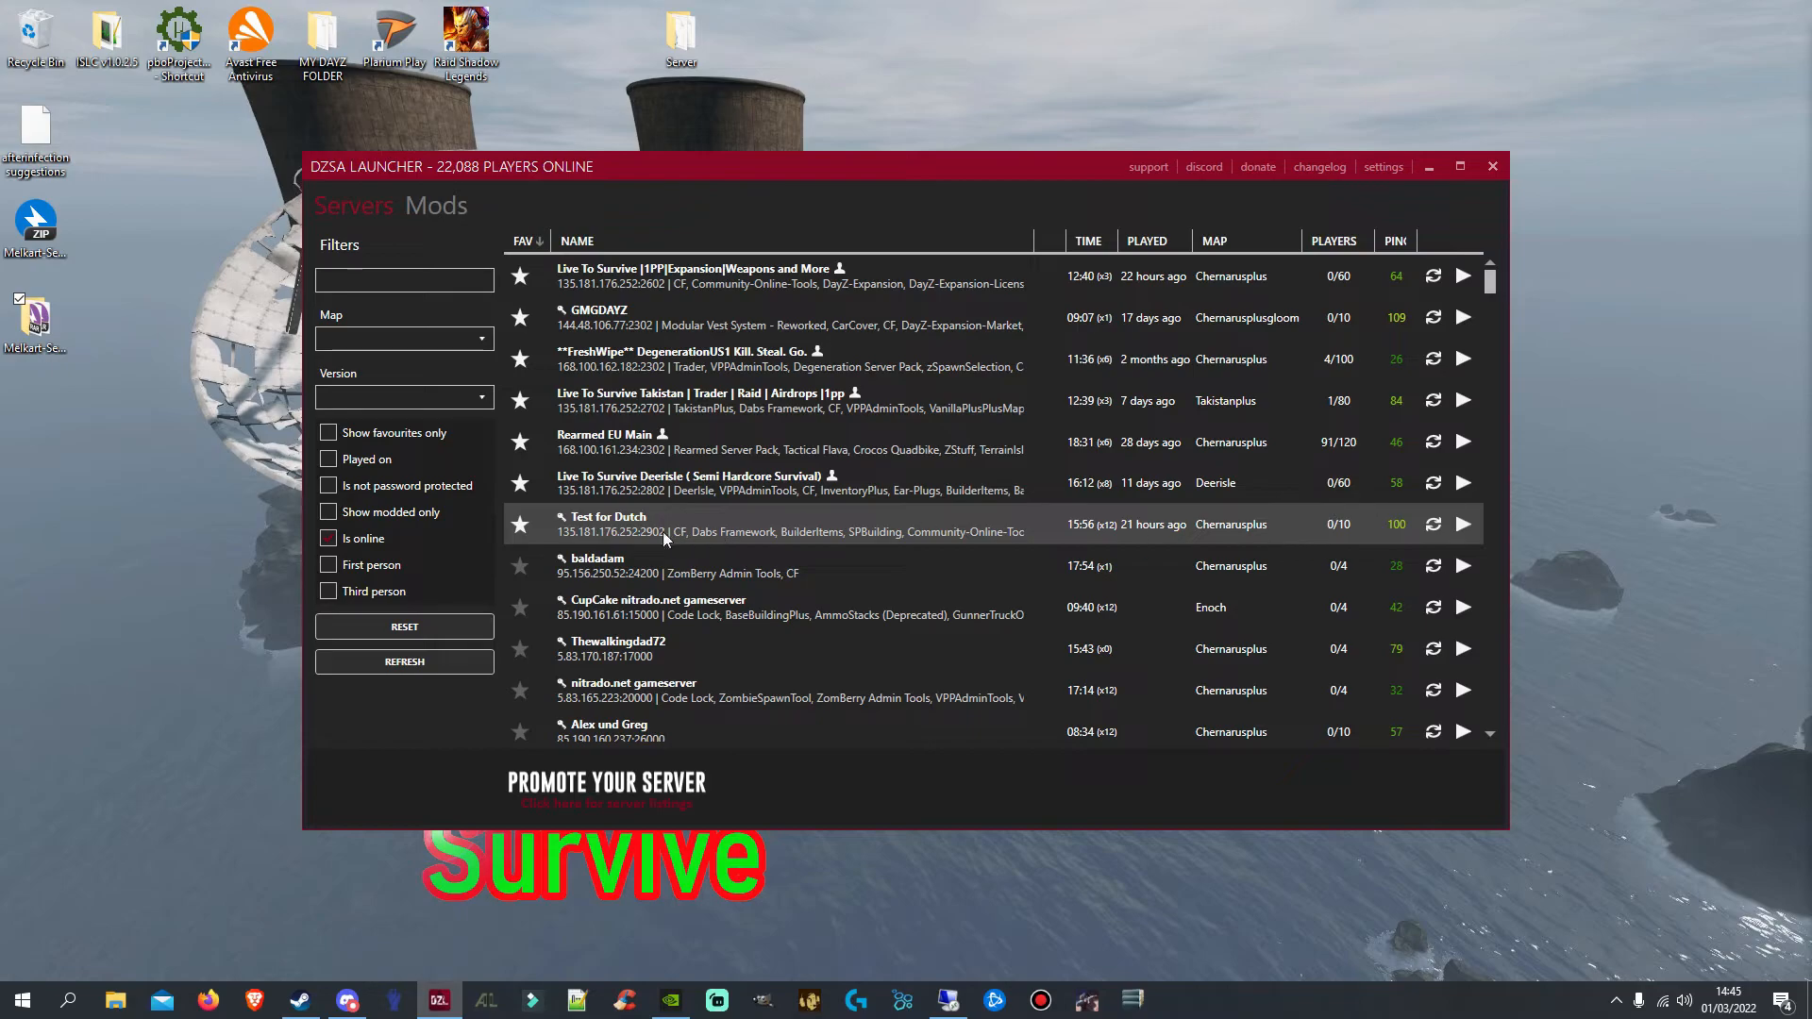
left_click(1459, 166)
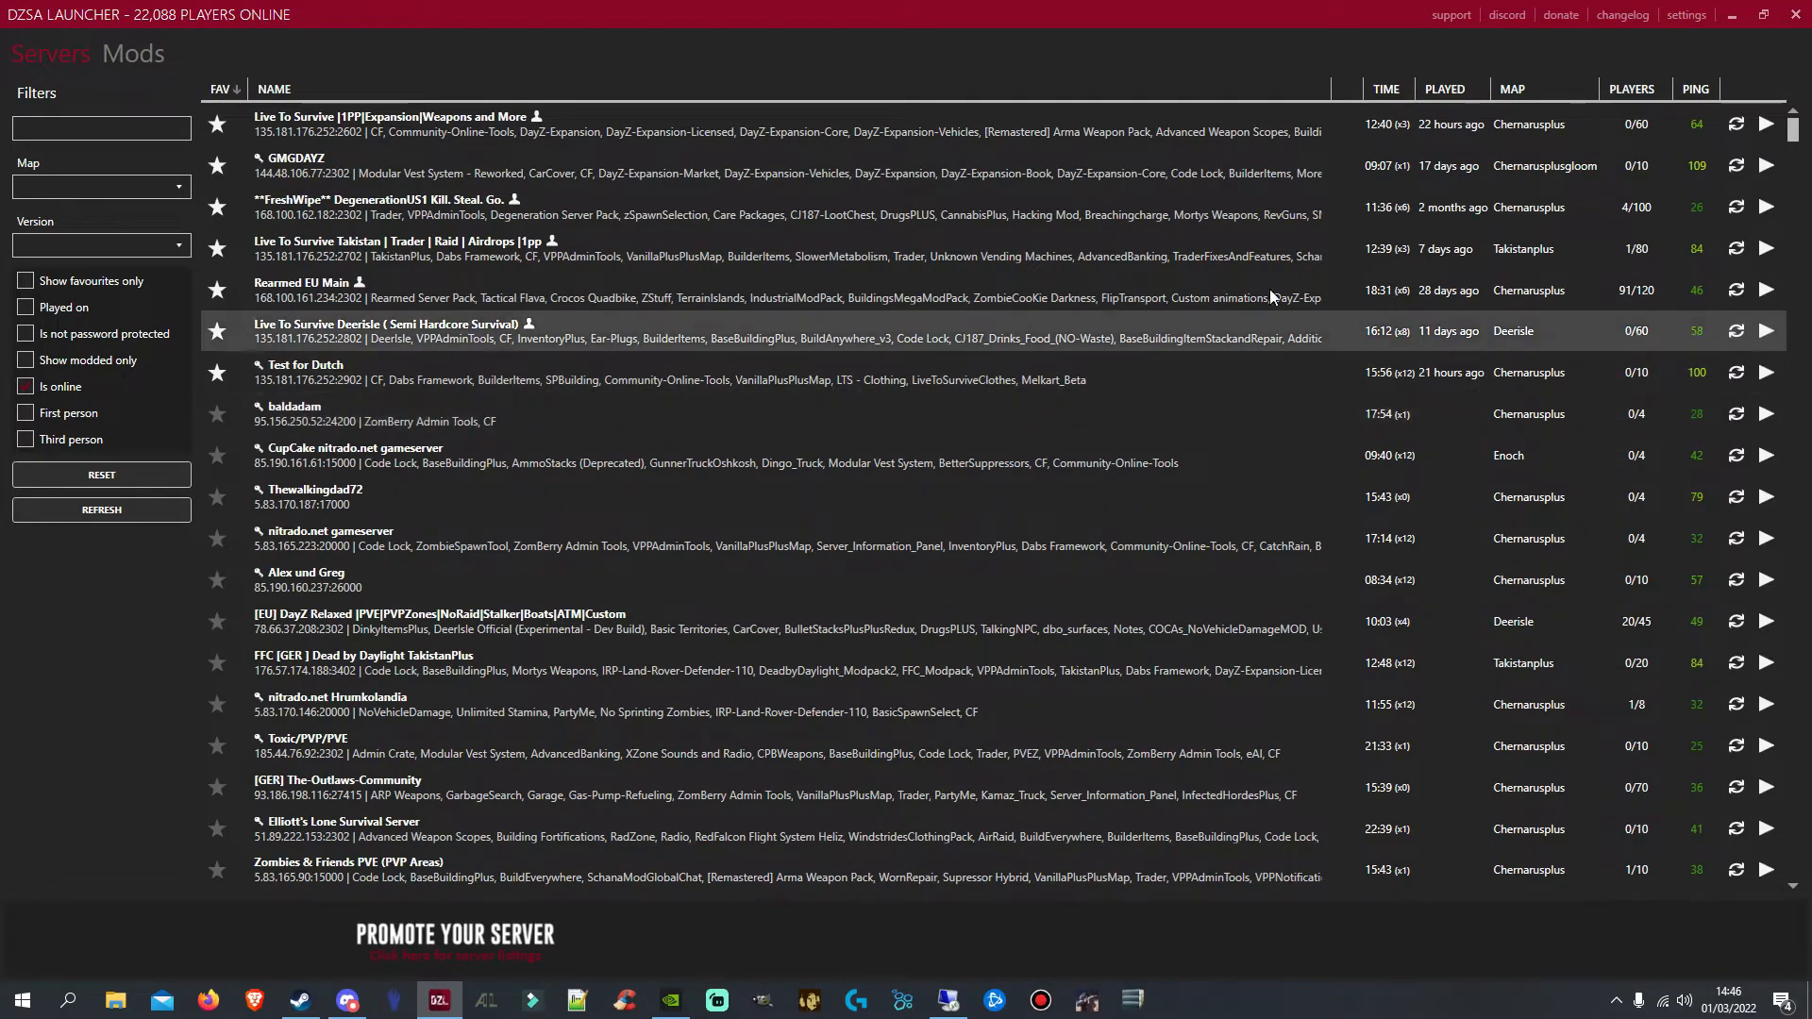
left_click(1732, 373)
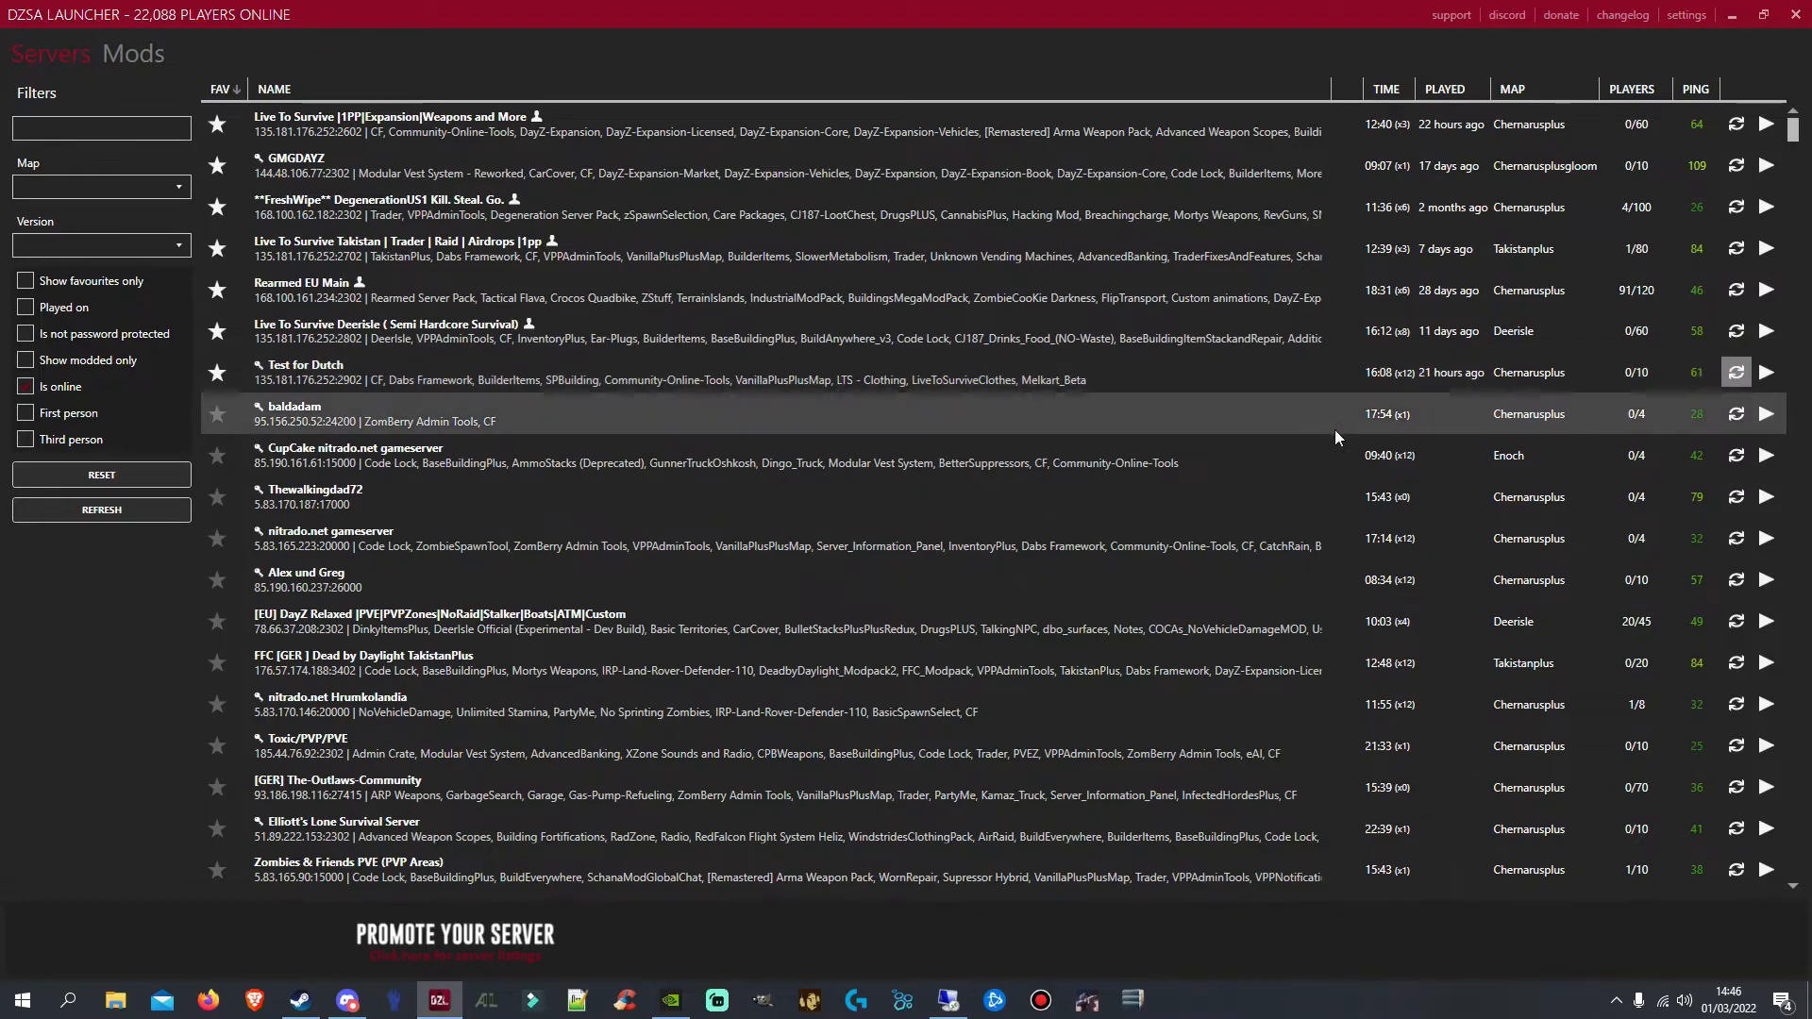
Leave the launcher for the running DayZ game, walk the character forward and open the in-game Melkart map
double_click(886, 5)
left_click(1731, 87)
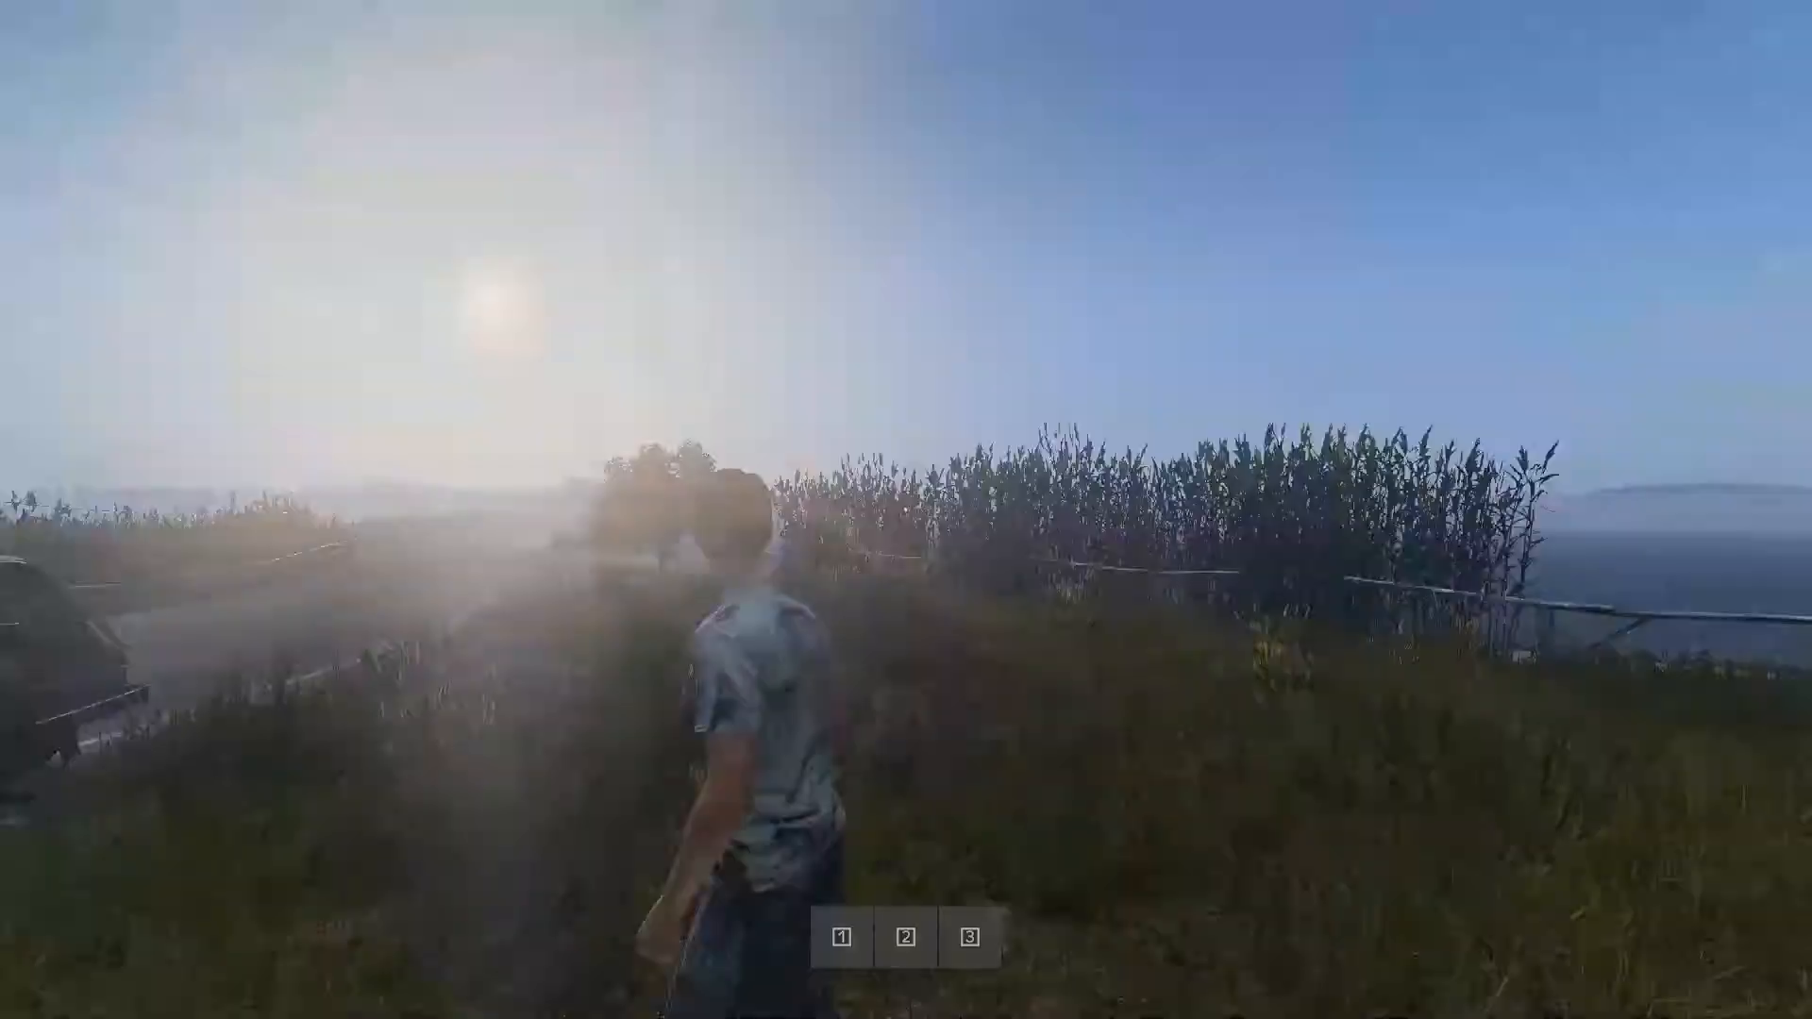
key("w")
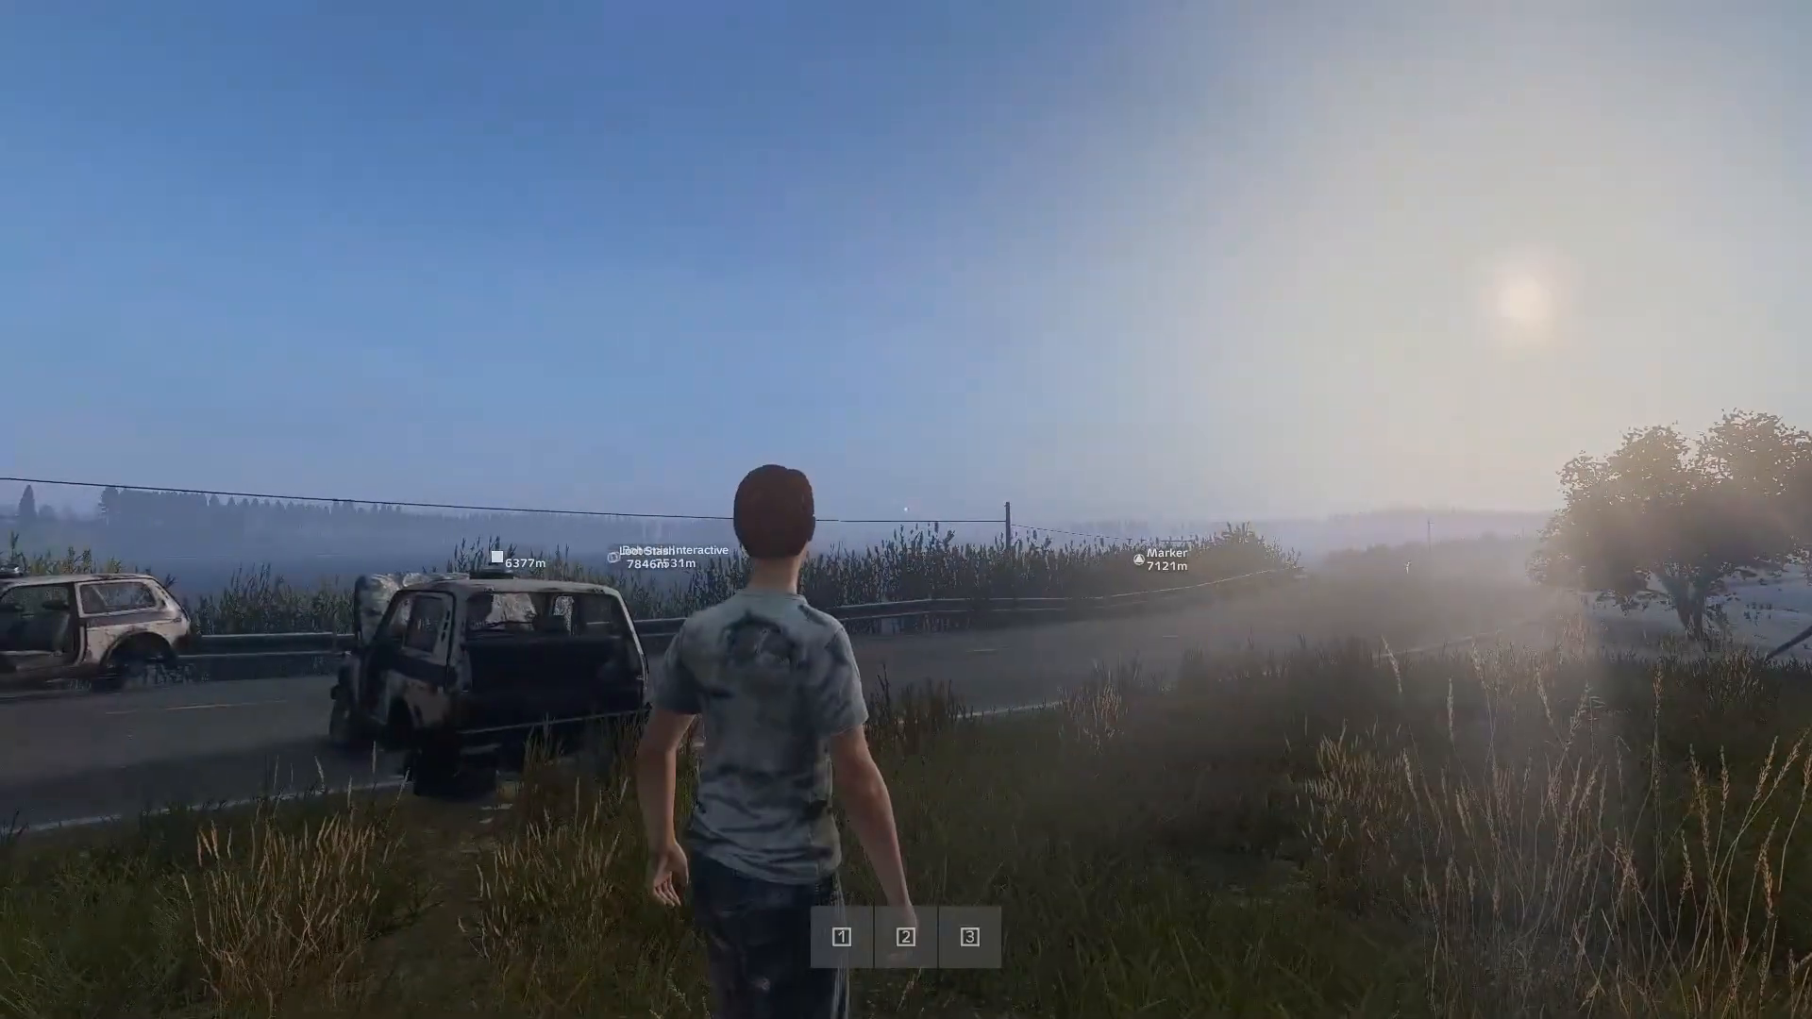
key("m")
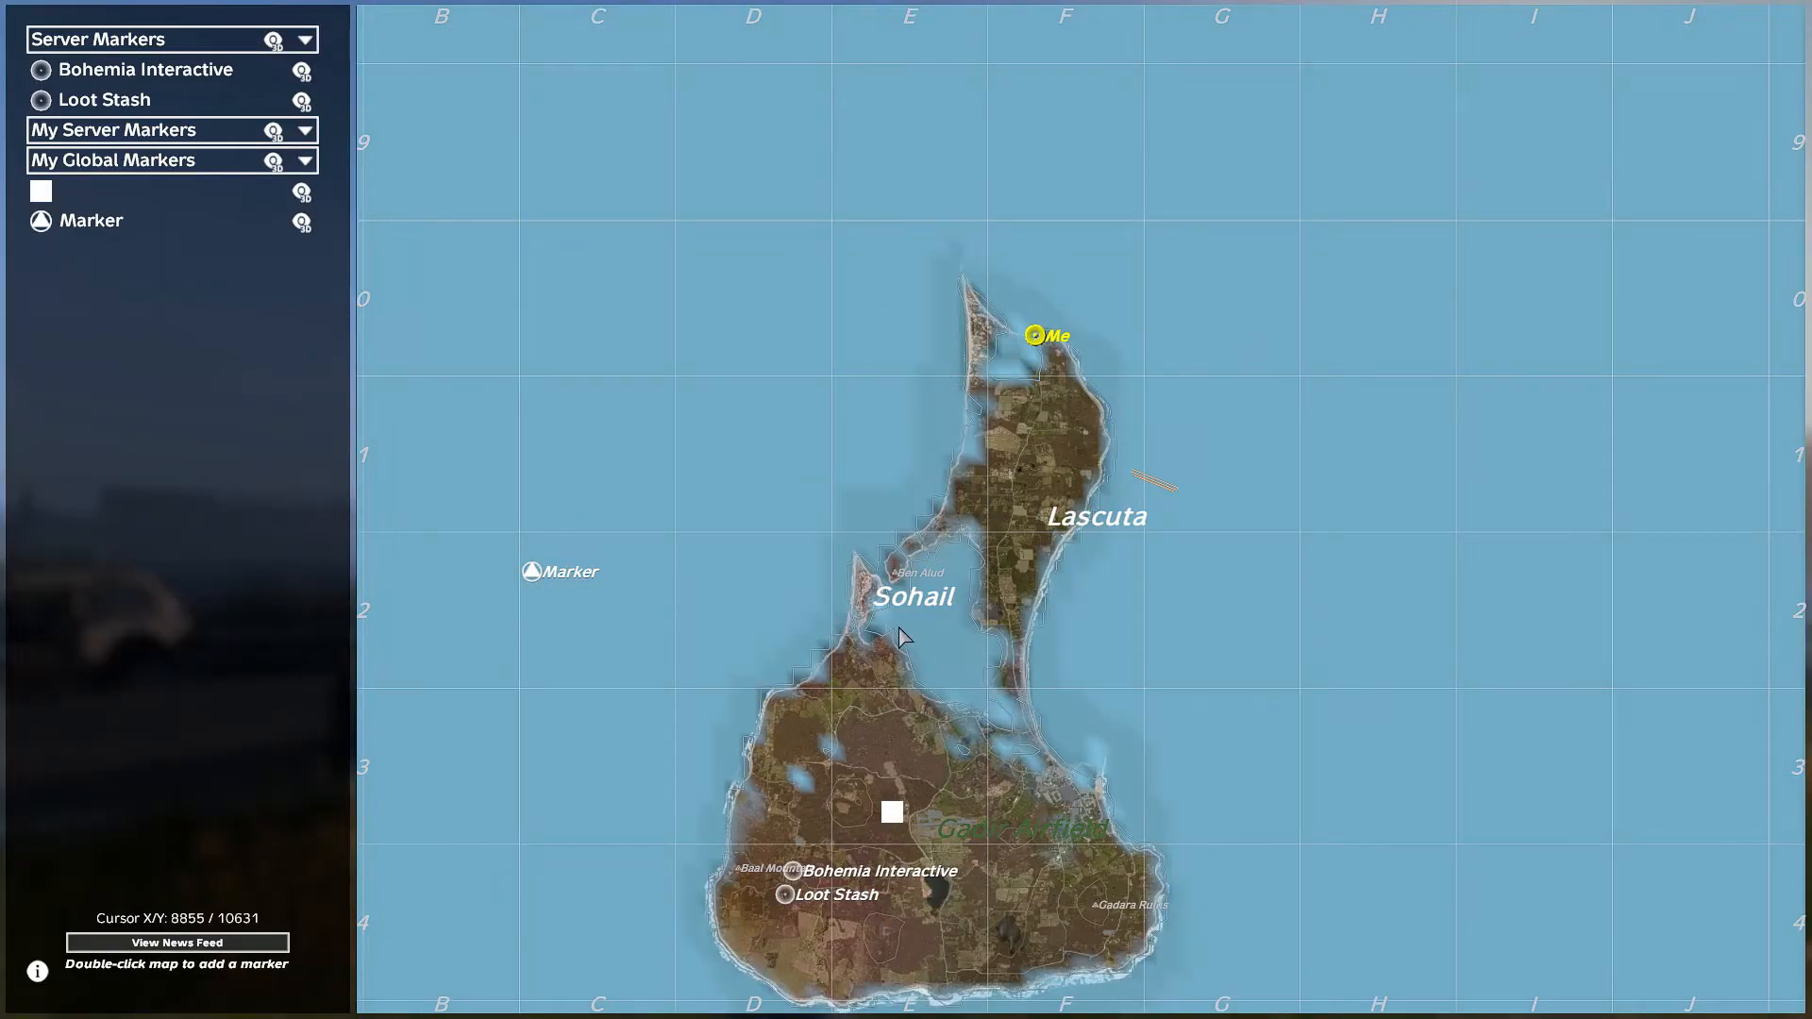
Look over the southern part of the Melkart island map, close it, and fly a free camera above the coastal road
left_click_drag(906, 638, 906, 427)
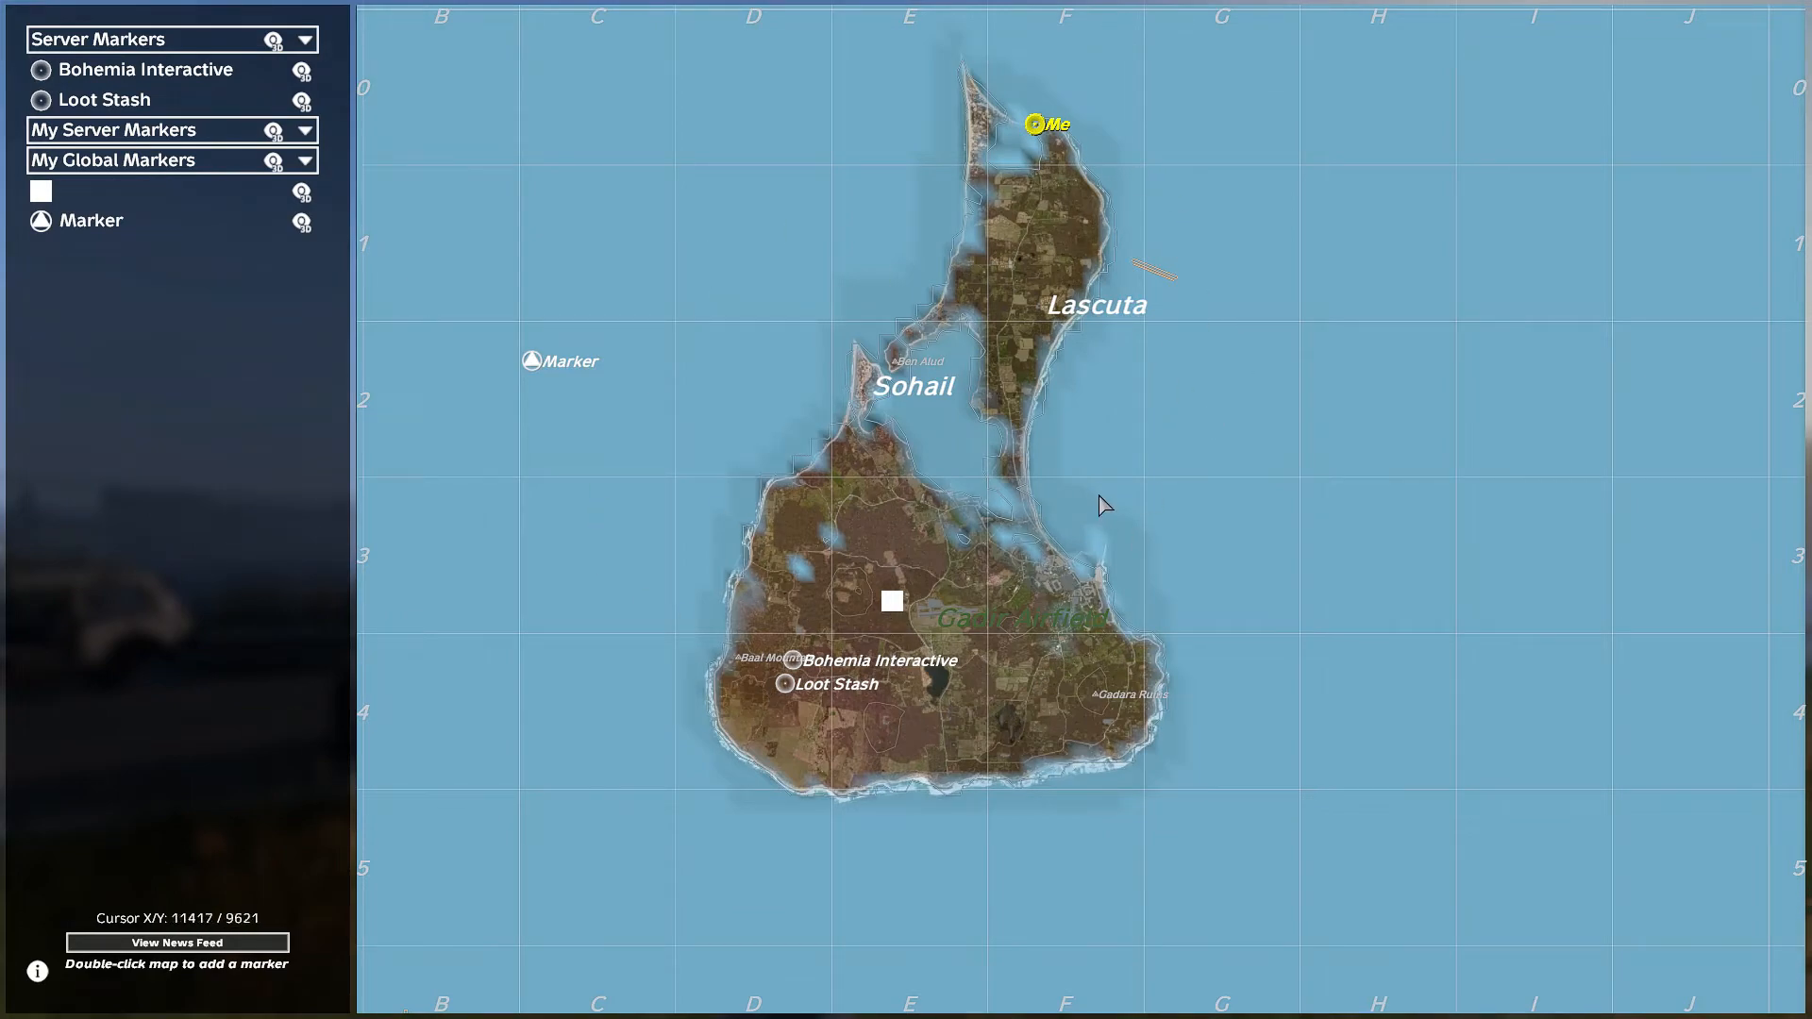
key("m")
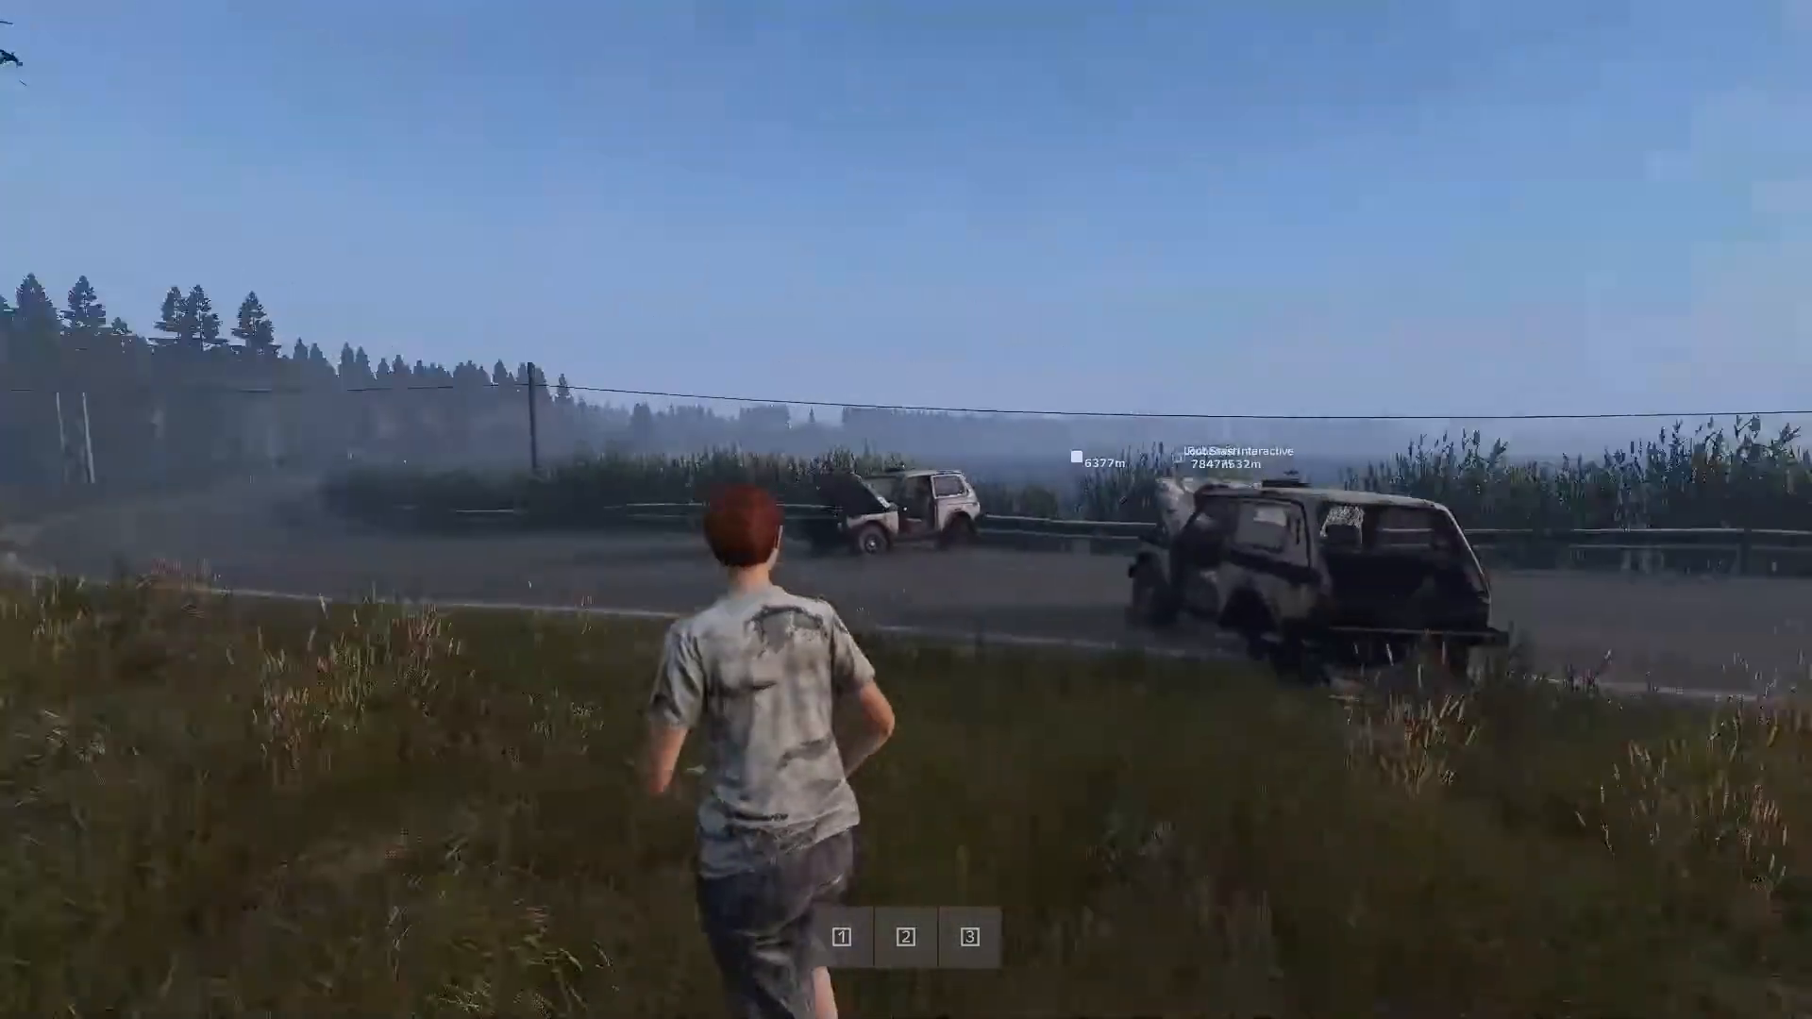
key("Insert")
key("s")
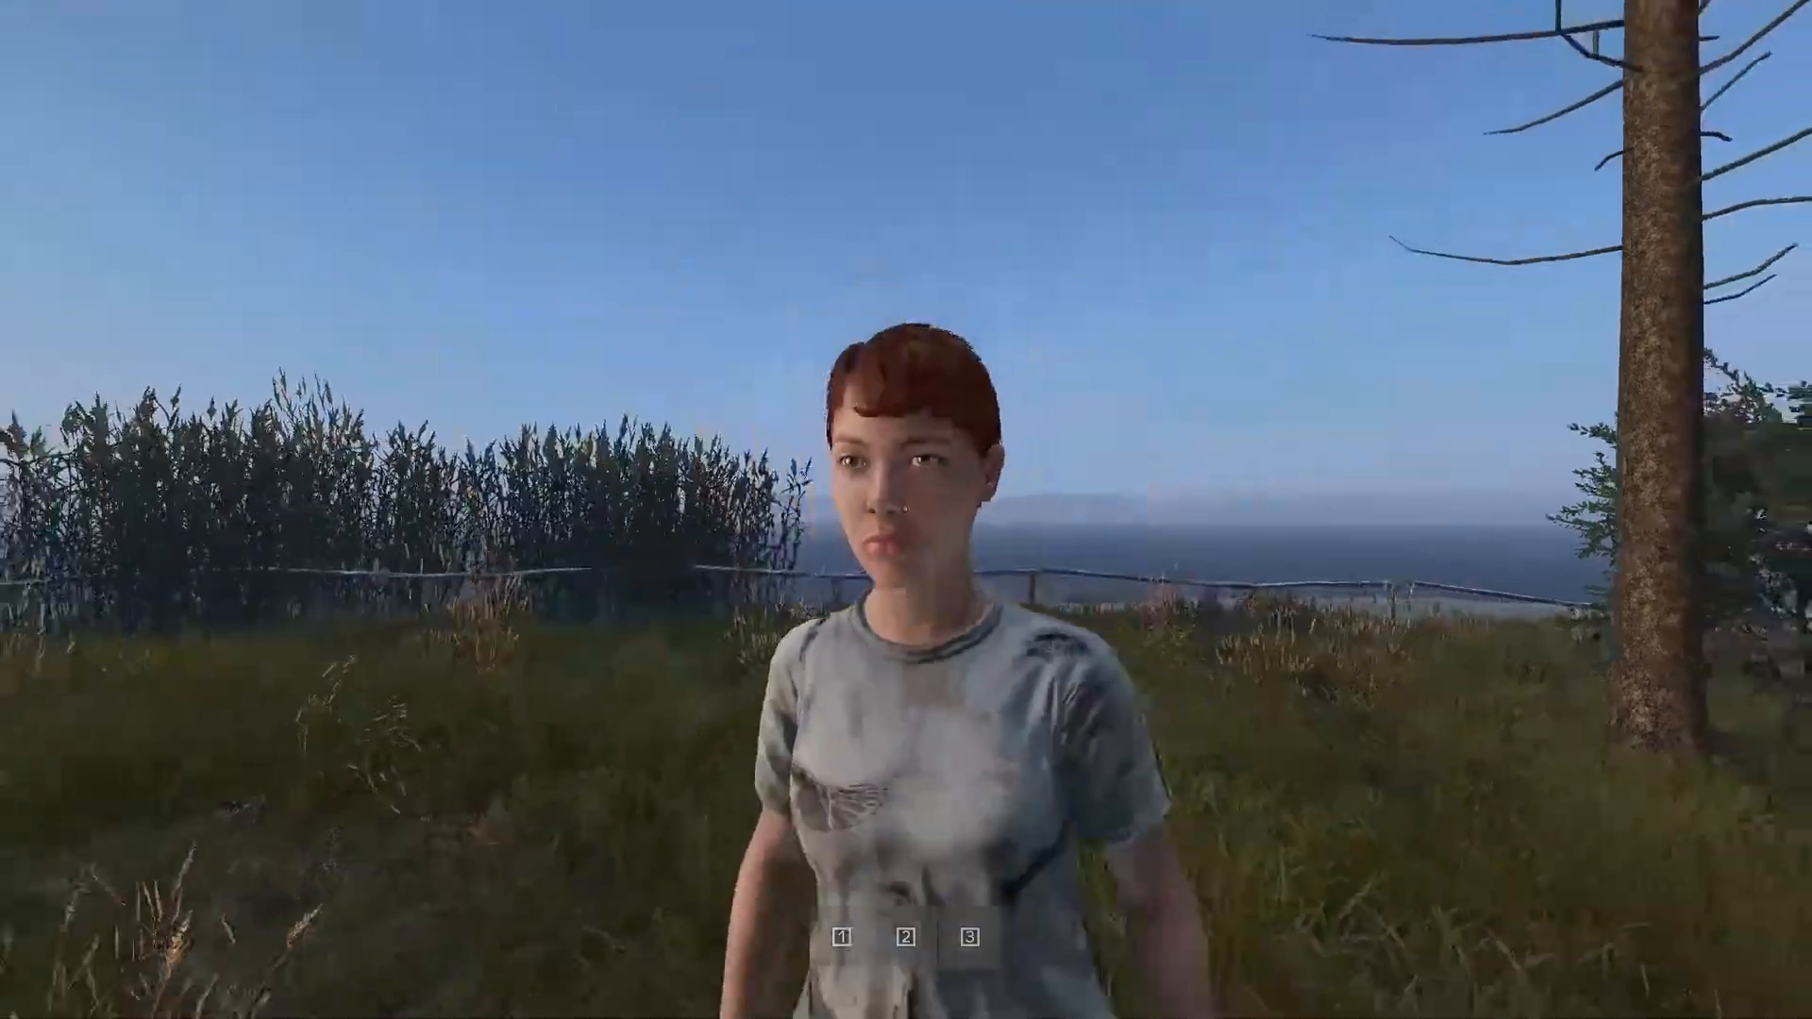
key("w")
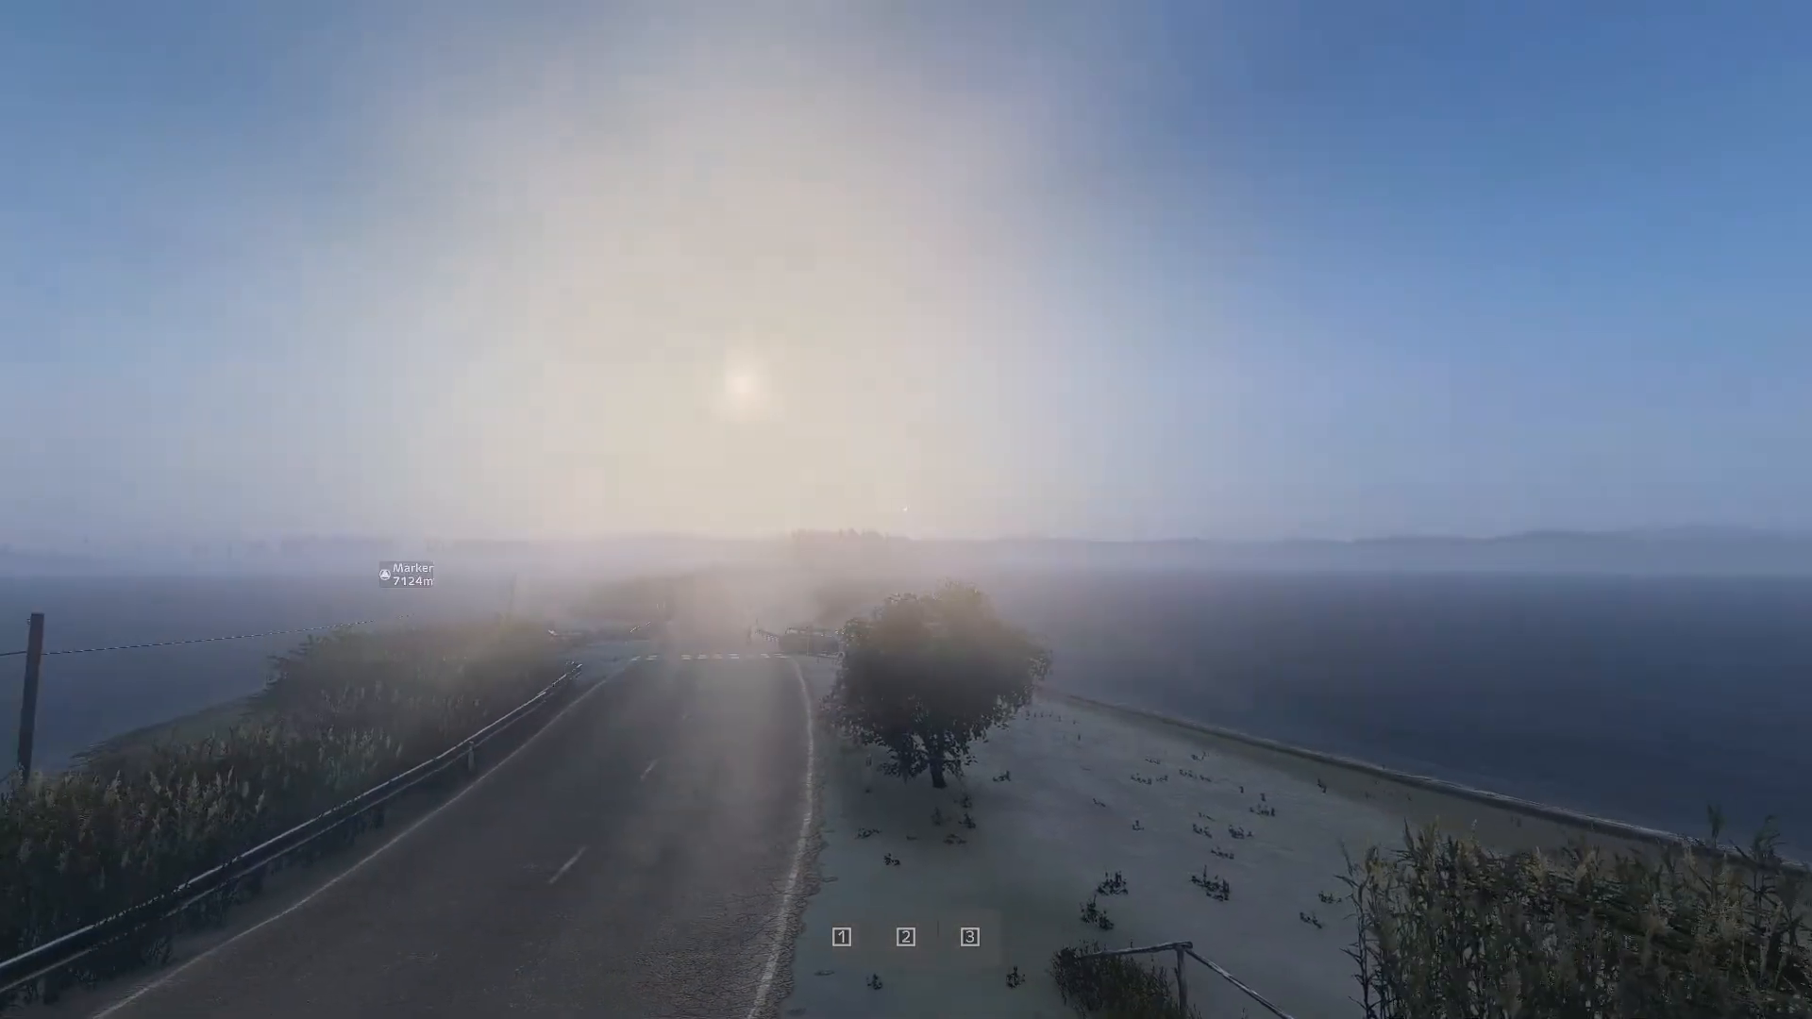
Reopen the map, examine the island's northern tip around the character's position in close-up, and close it again
key("m")
scroll(978, 59, "up", 5)
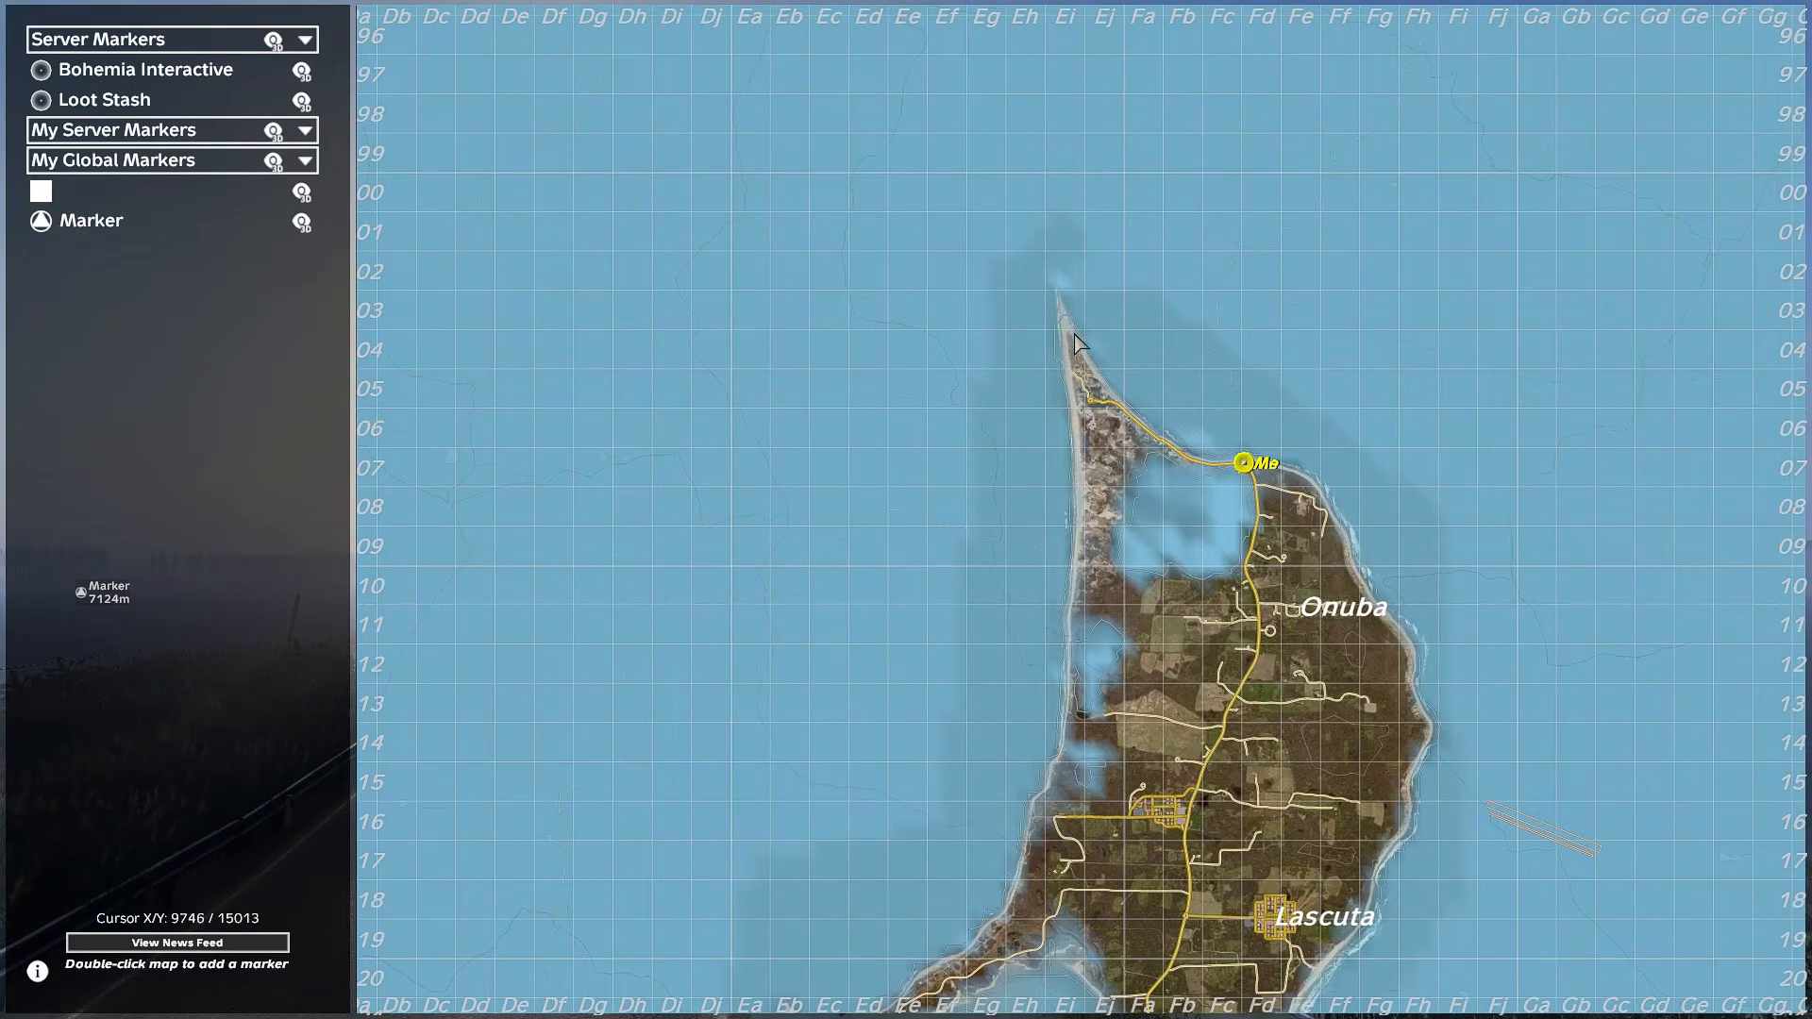
key("m")
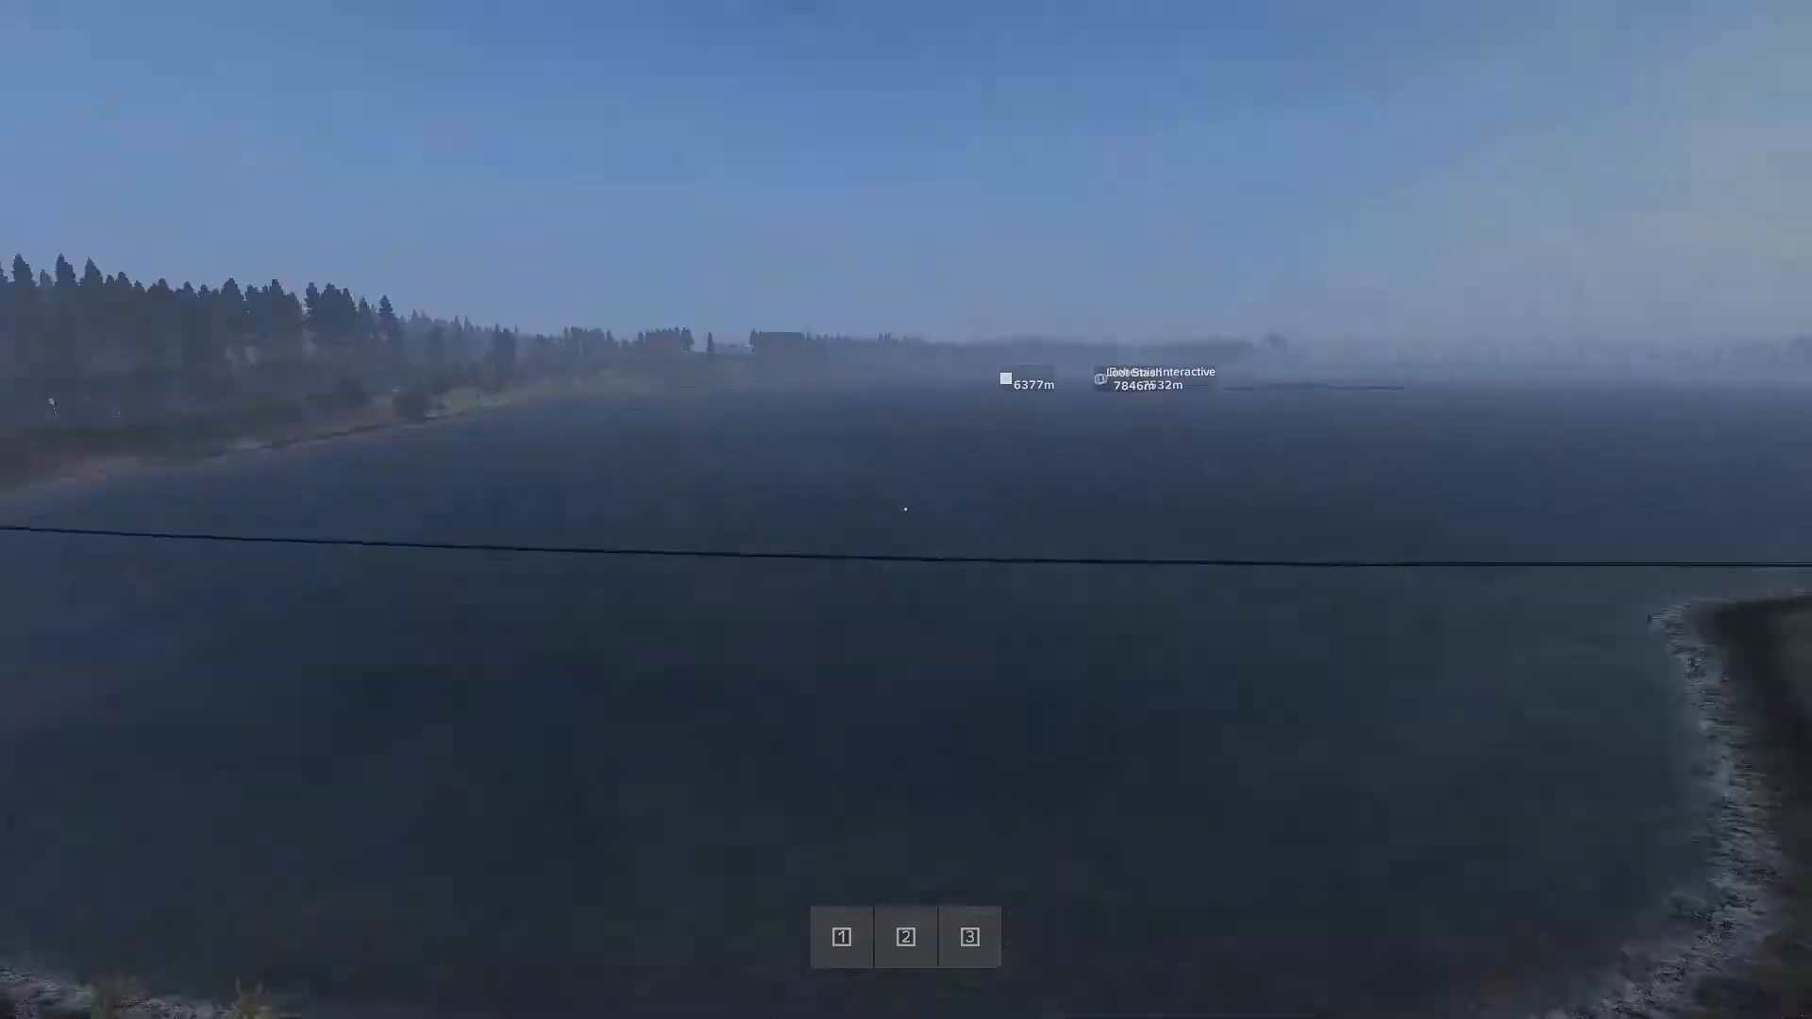
Fly the free camera over the coast, forest and shoreline road to inspect the Melkart terrain
key("s")
key("w")
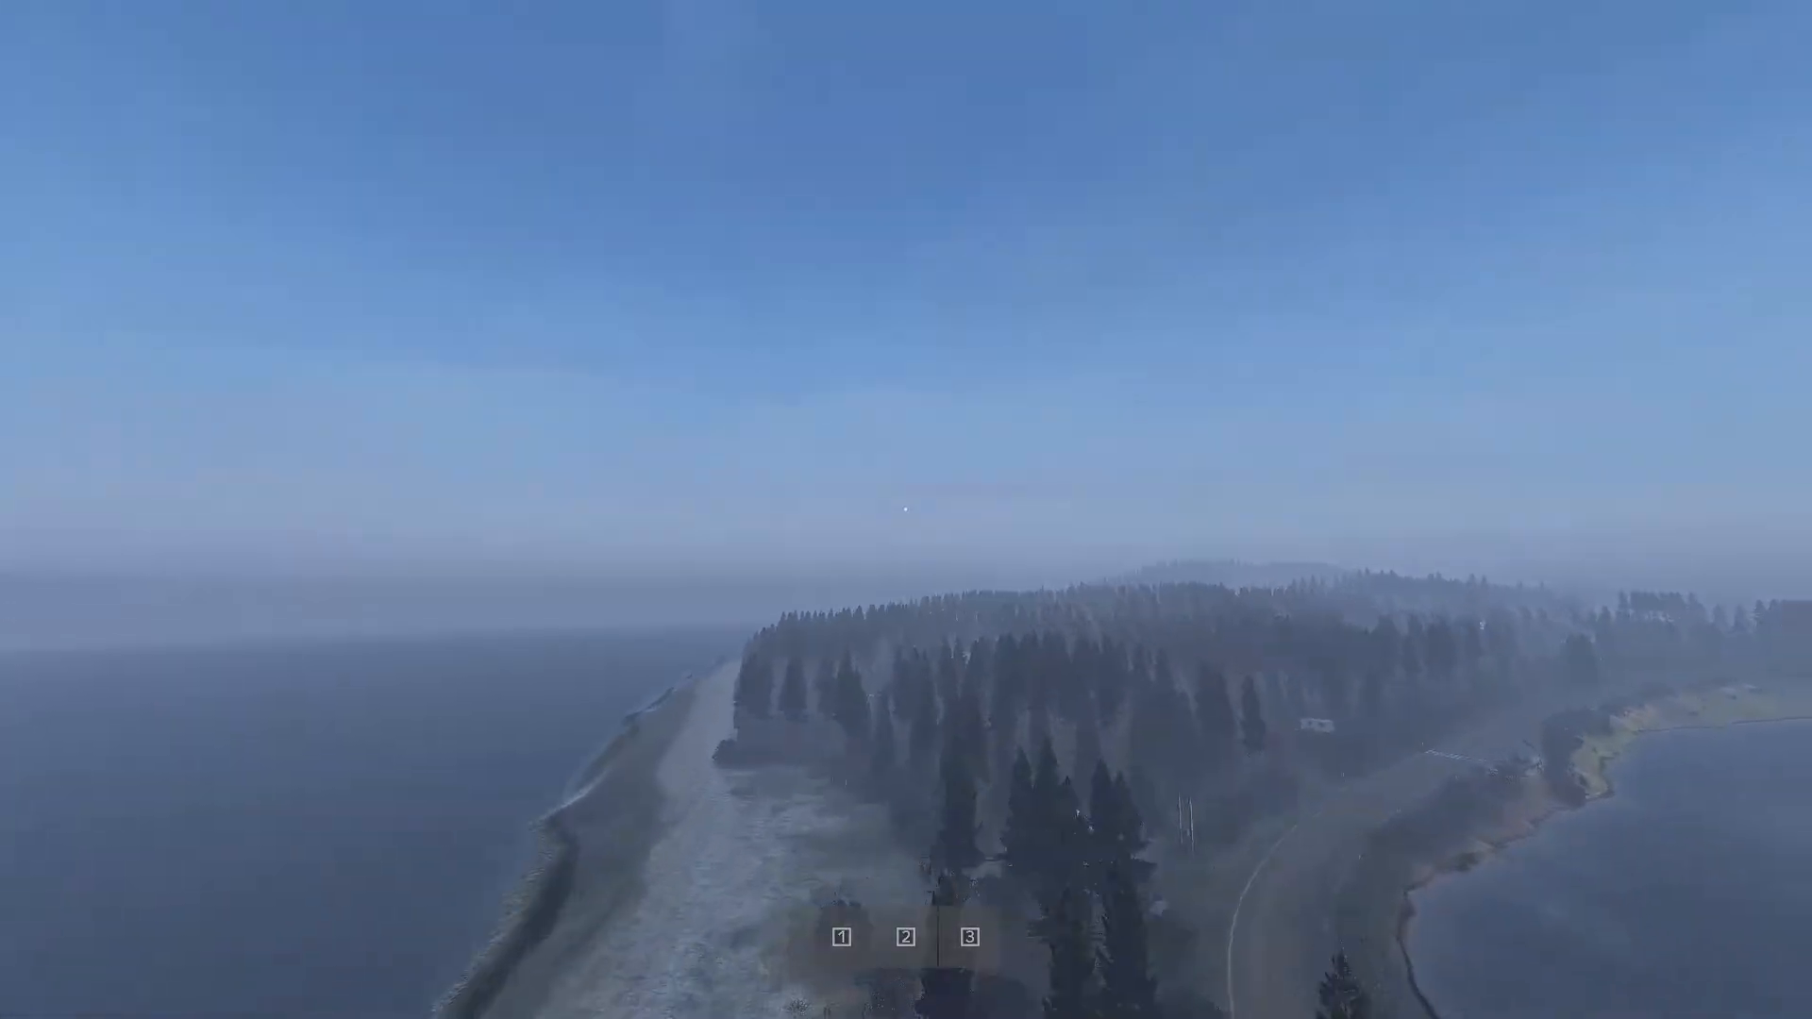
key("w")
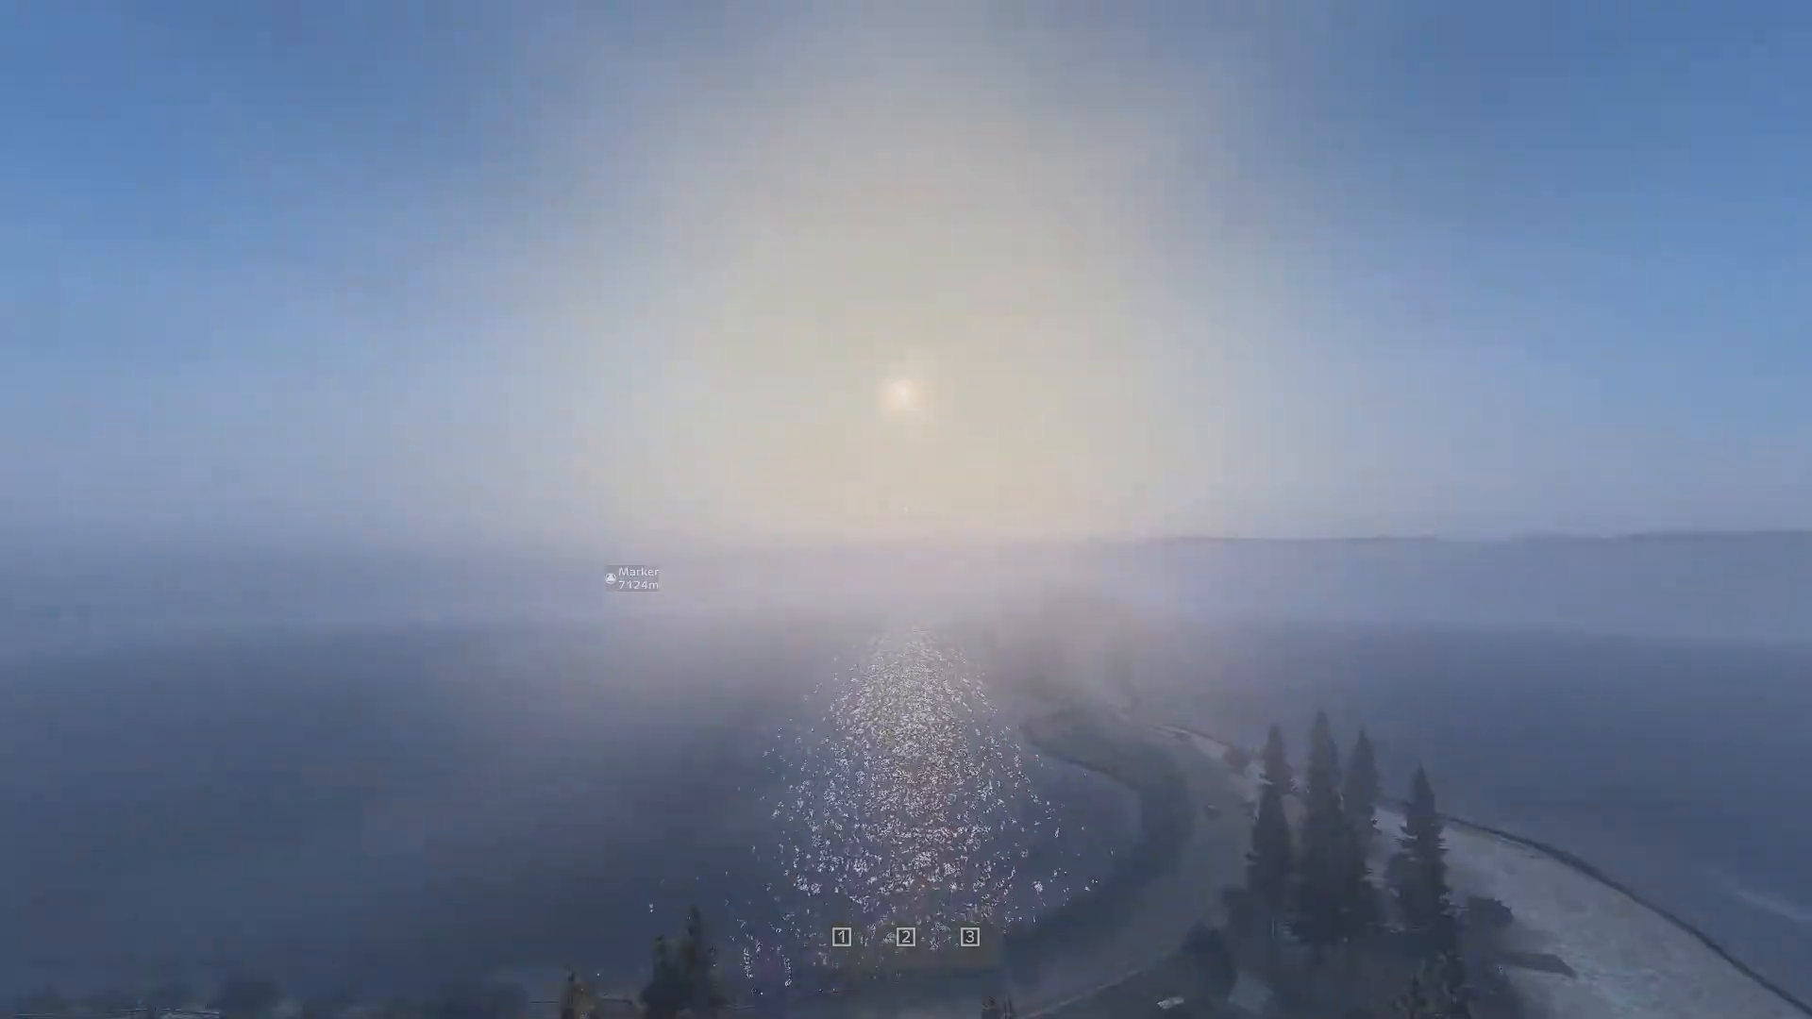
key("w")
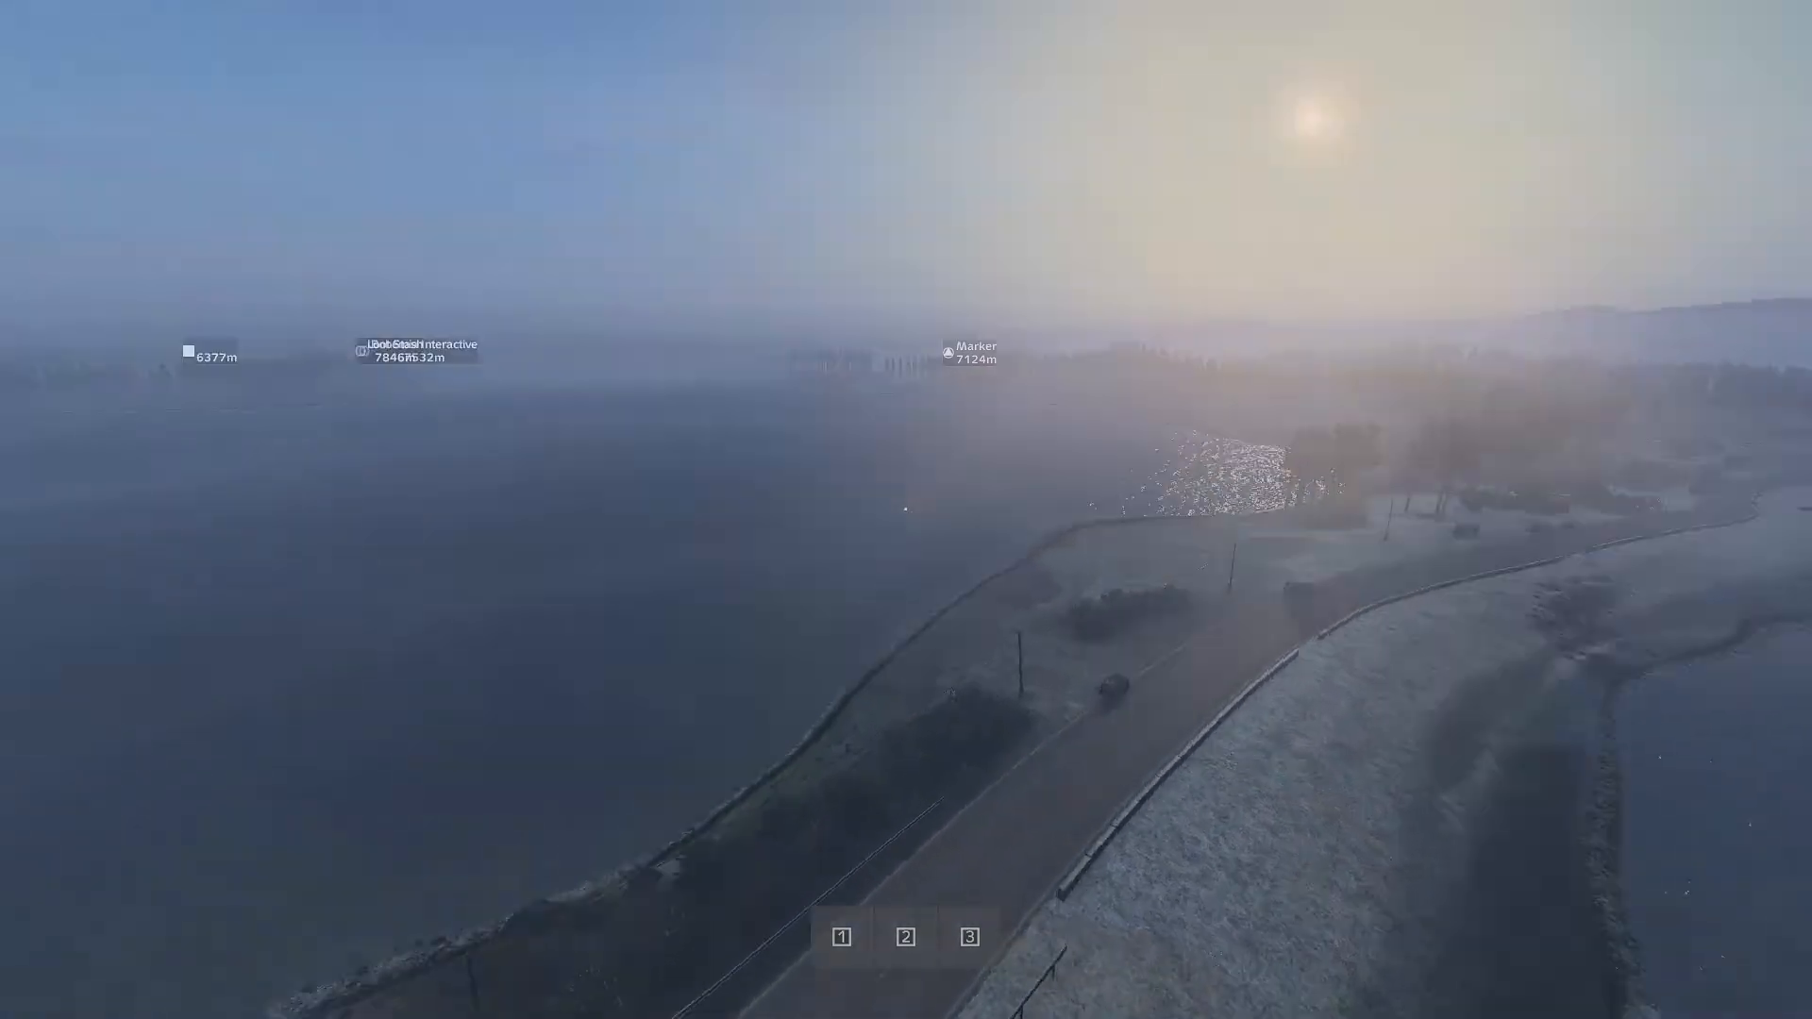
key("w")
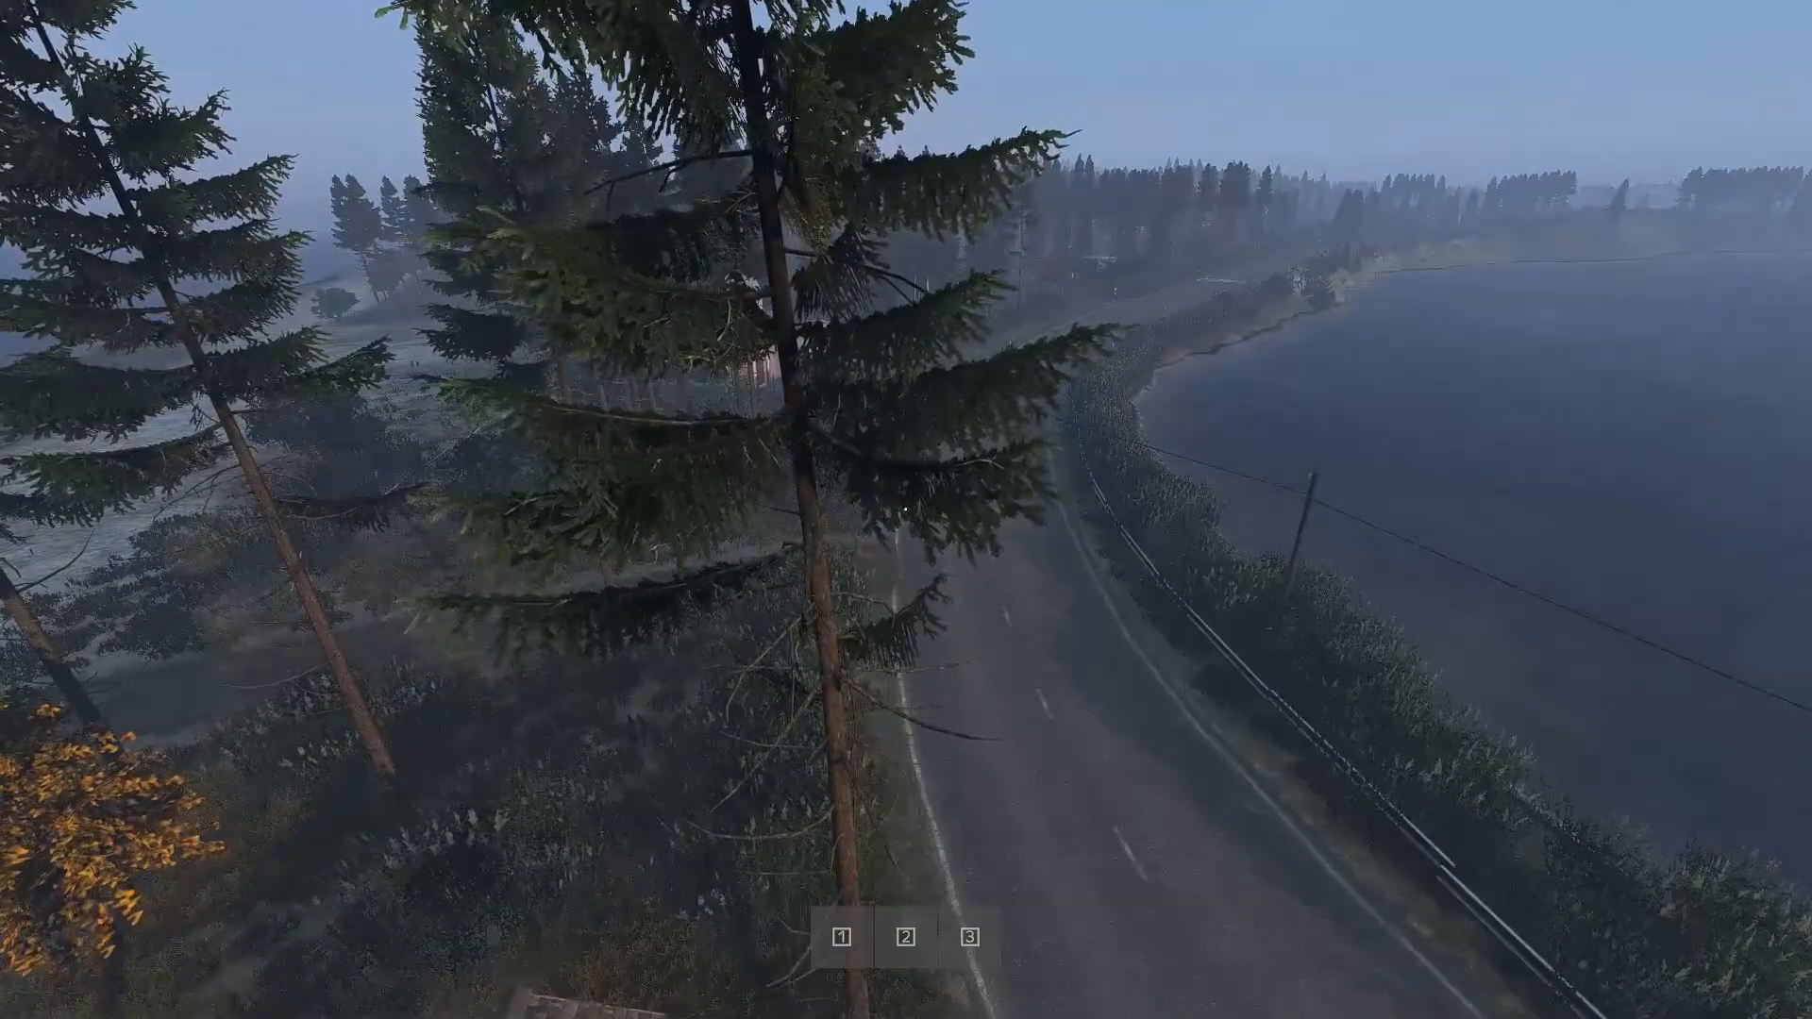
Leave the free camera and walk the character through the grass toward the road with the wrecked cars
key("Insert")
key("w")
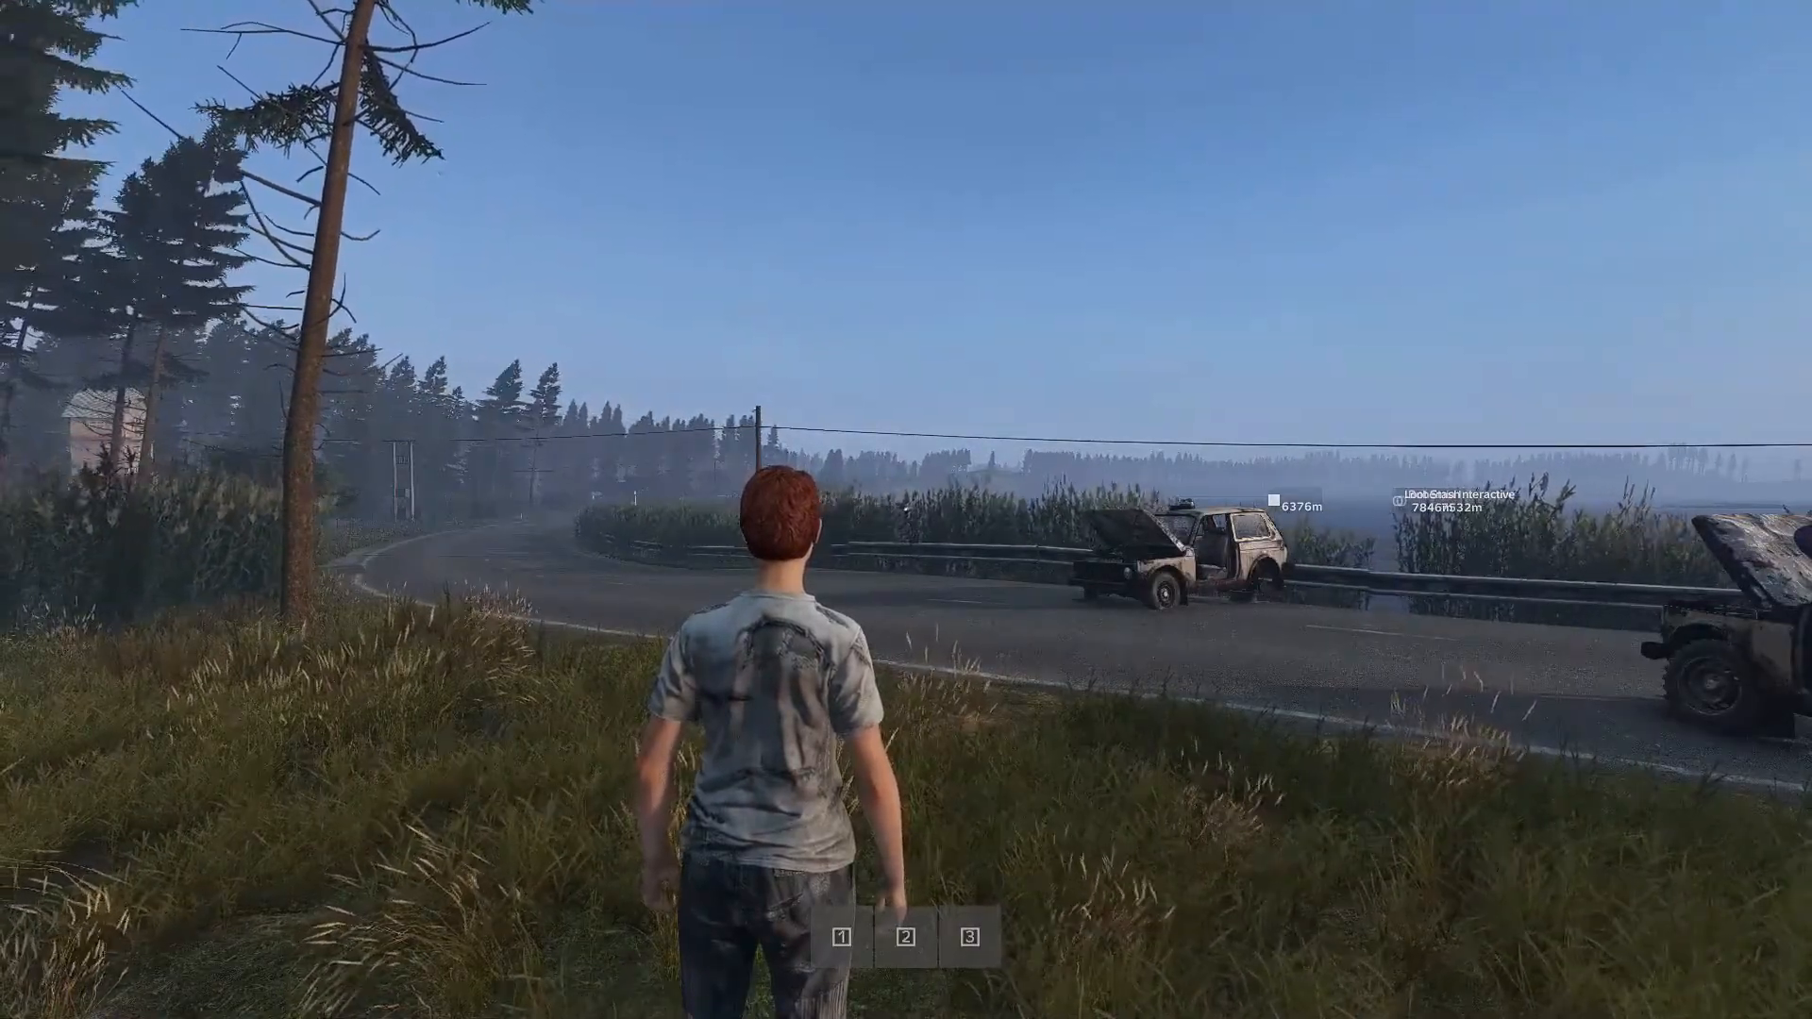
key("w")
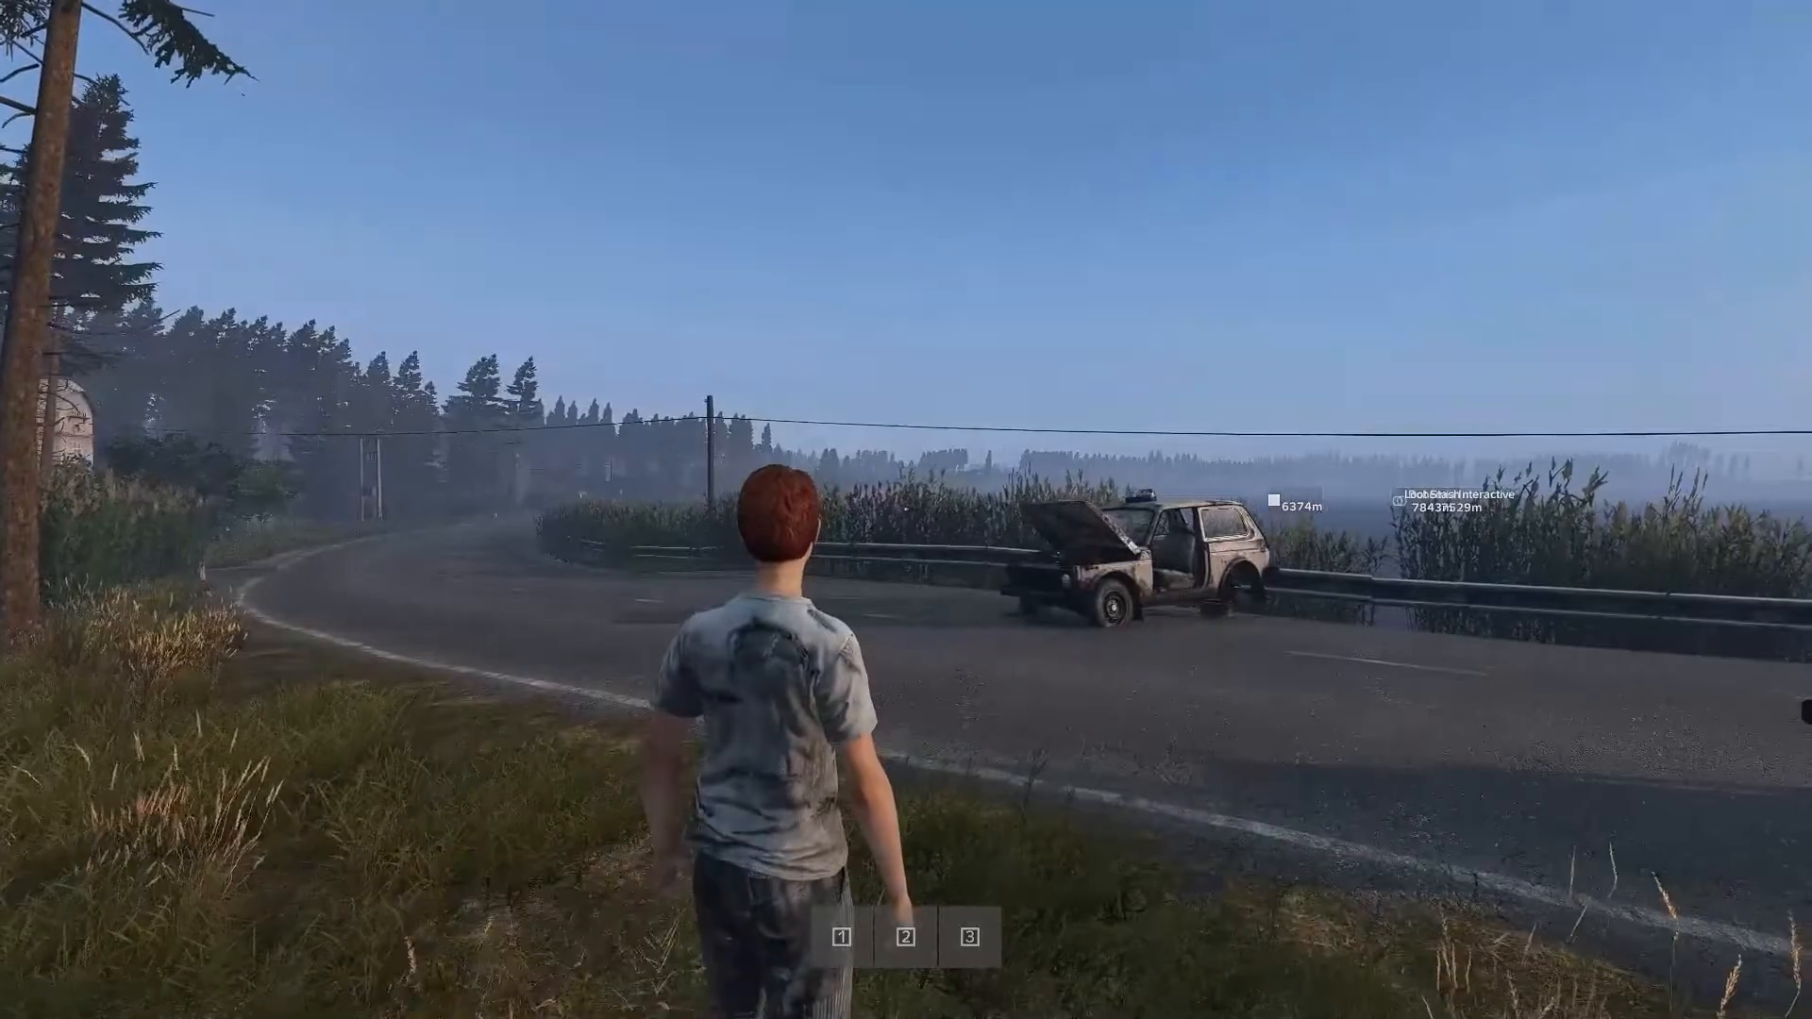